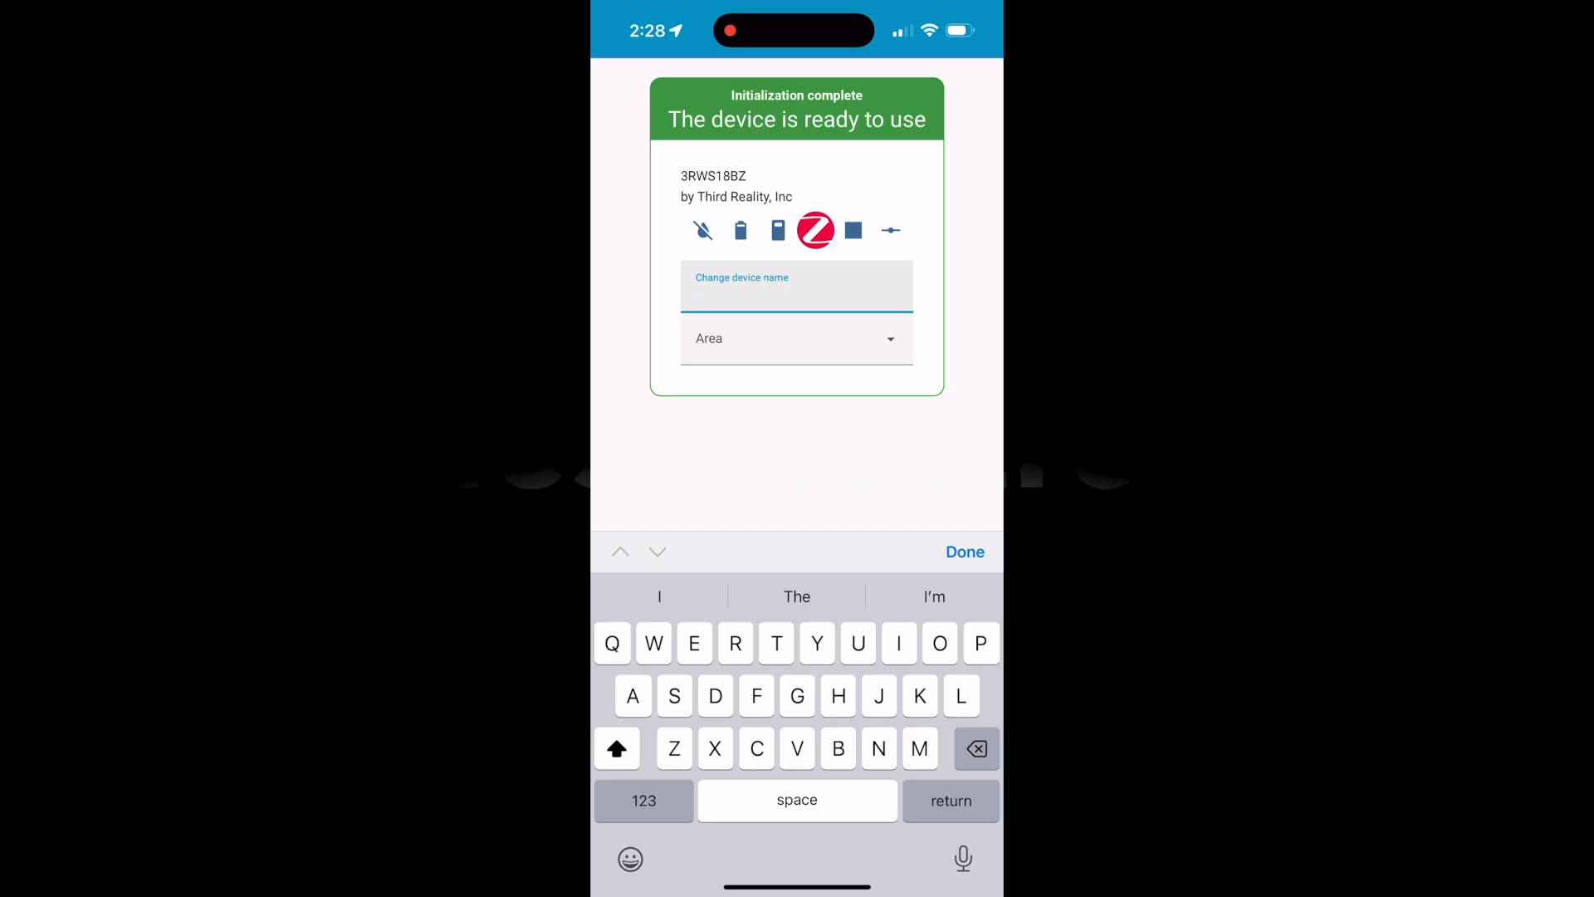
Name the newly paired 3RWS18BZ Zigbee device "Kitchen sink leak detector"
{"action": "type", "text": "Kitche"}
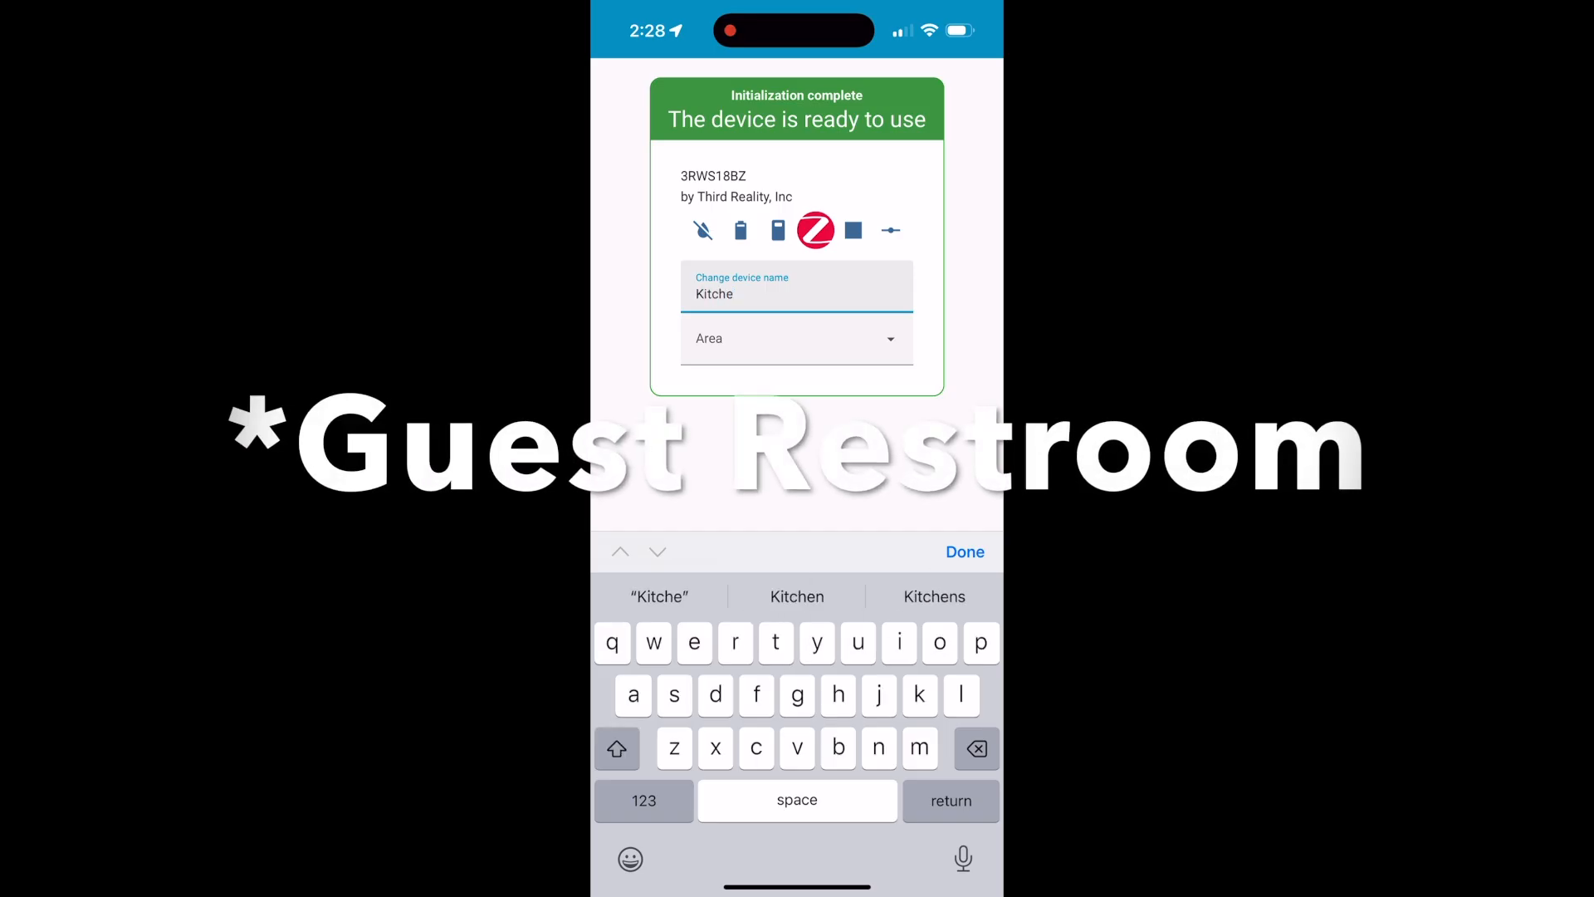
{"action": "type", "text": "n sink leak derecto"}
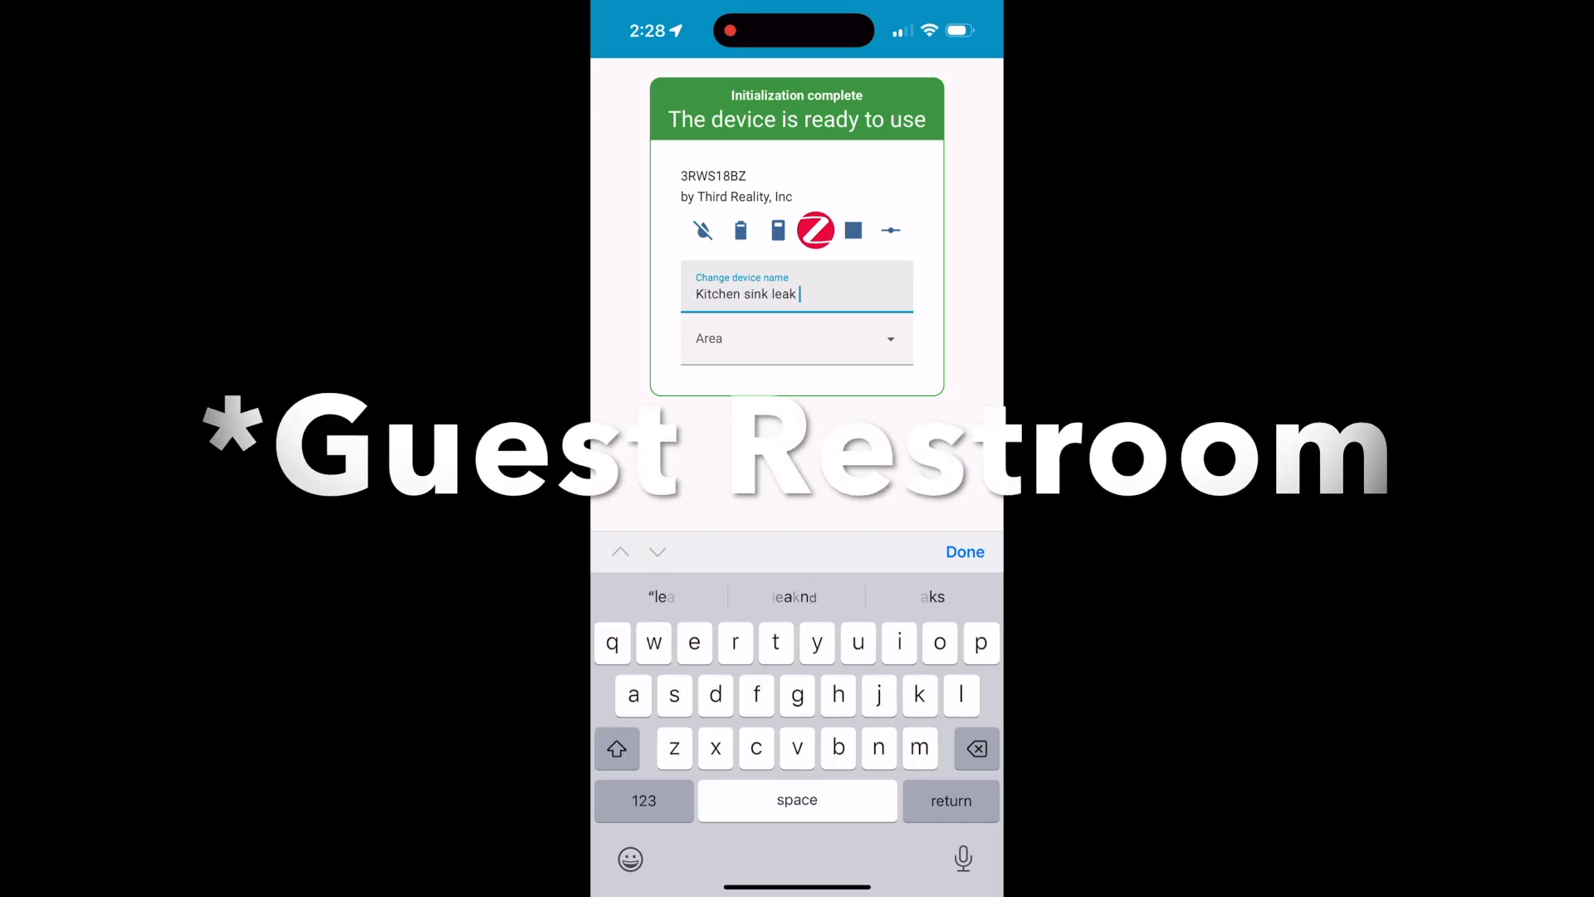
{"action": "type", "text": "r"}
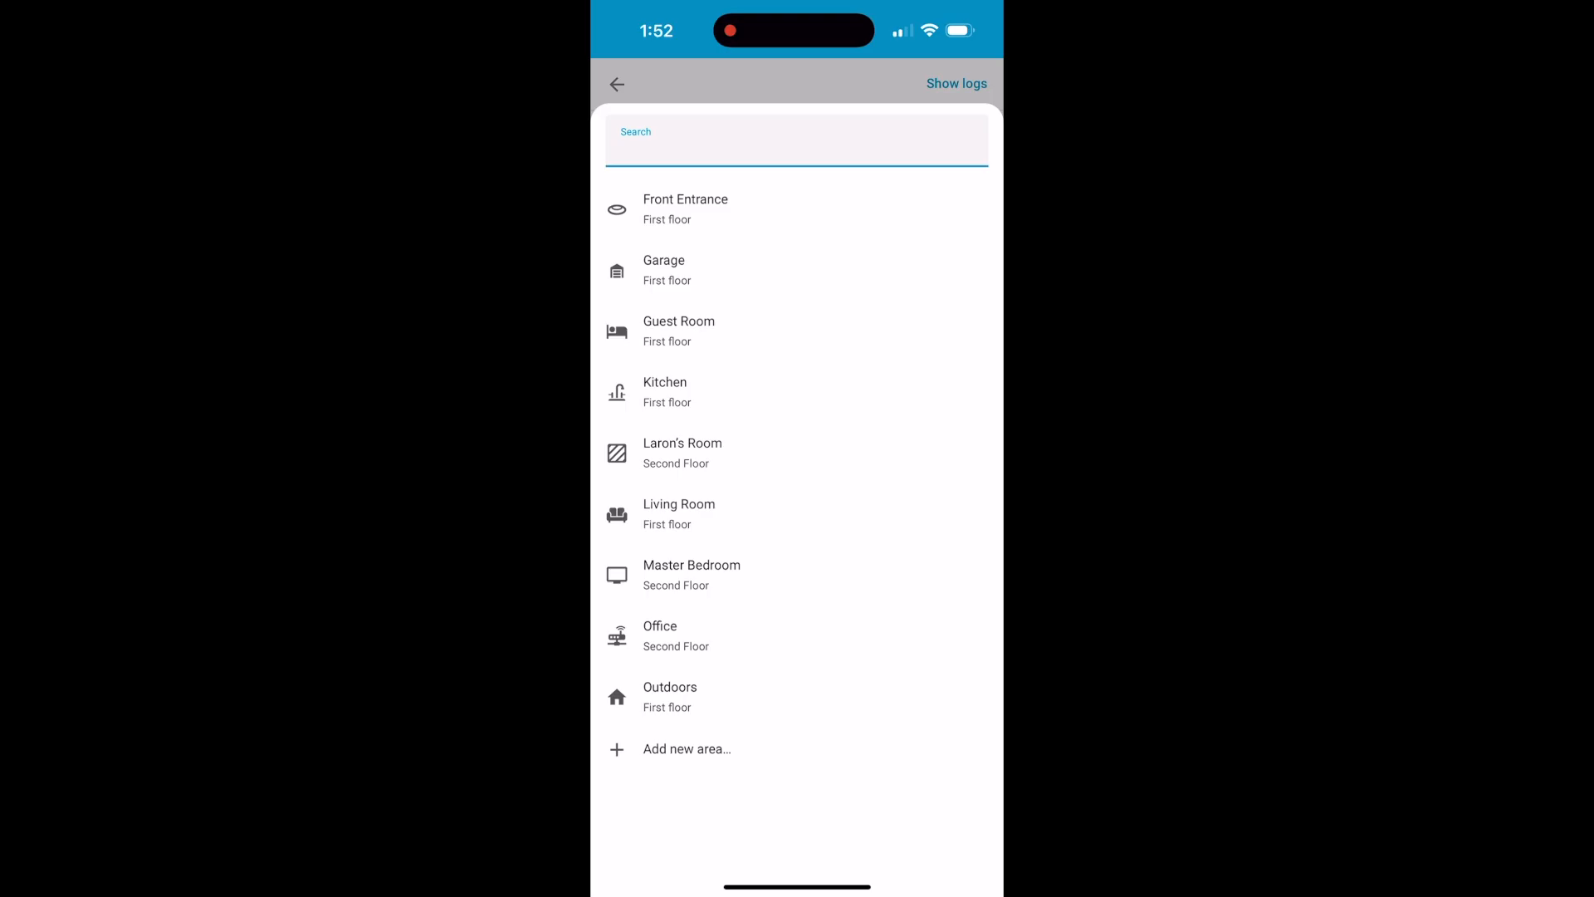
Start a new area for the leak sensor and name it "Upstairs Restroom"
{"action": "left_click", "coordinate": [687, 749]}
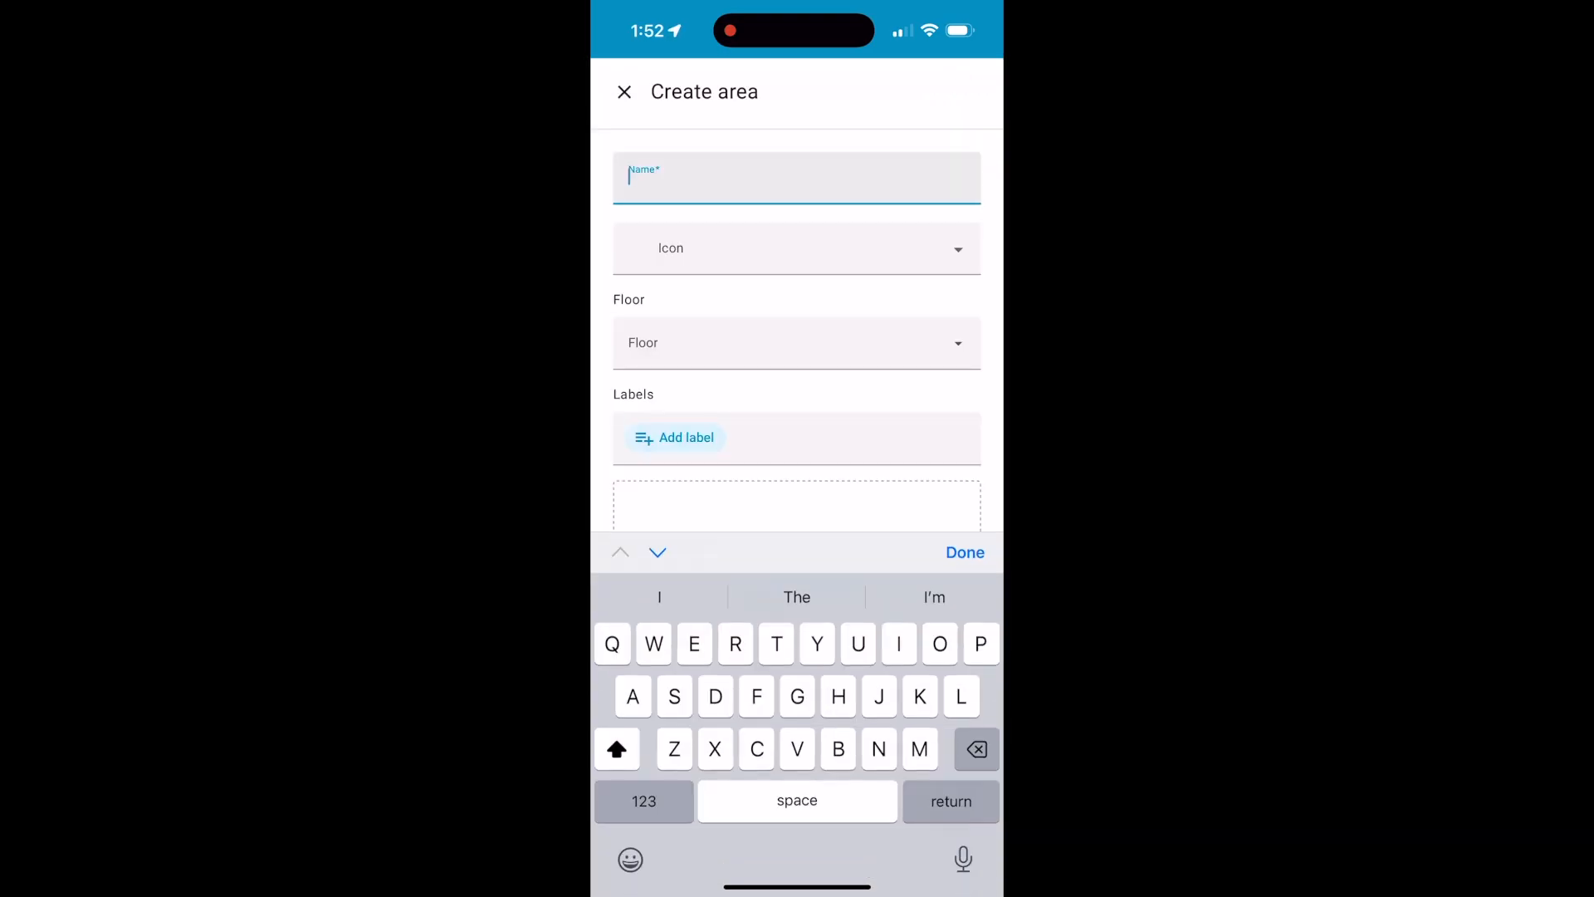
{"action": "type", "text": "Un"}
{"action": "key", "text": "BackSpace"}
{"action": "type", "text": "p"}
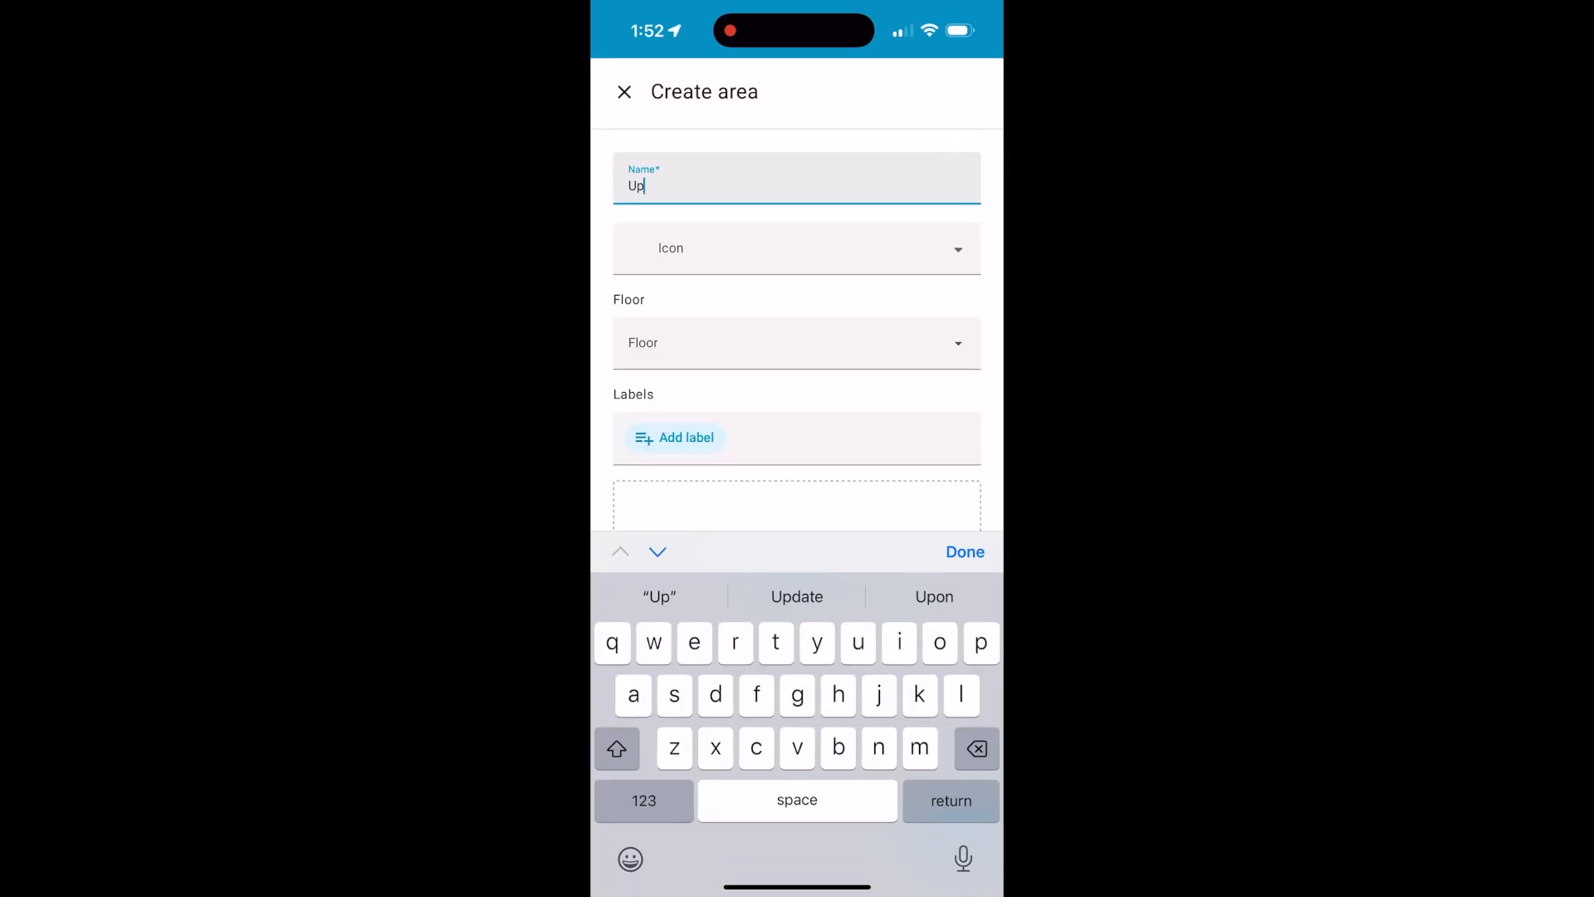
{"action": "type", "text": "stairs "}
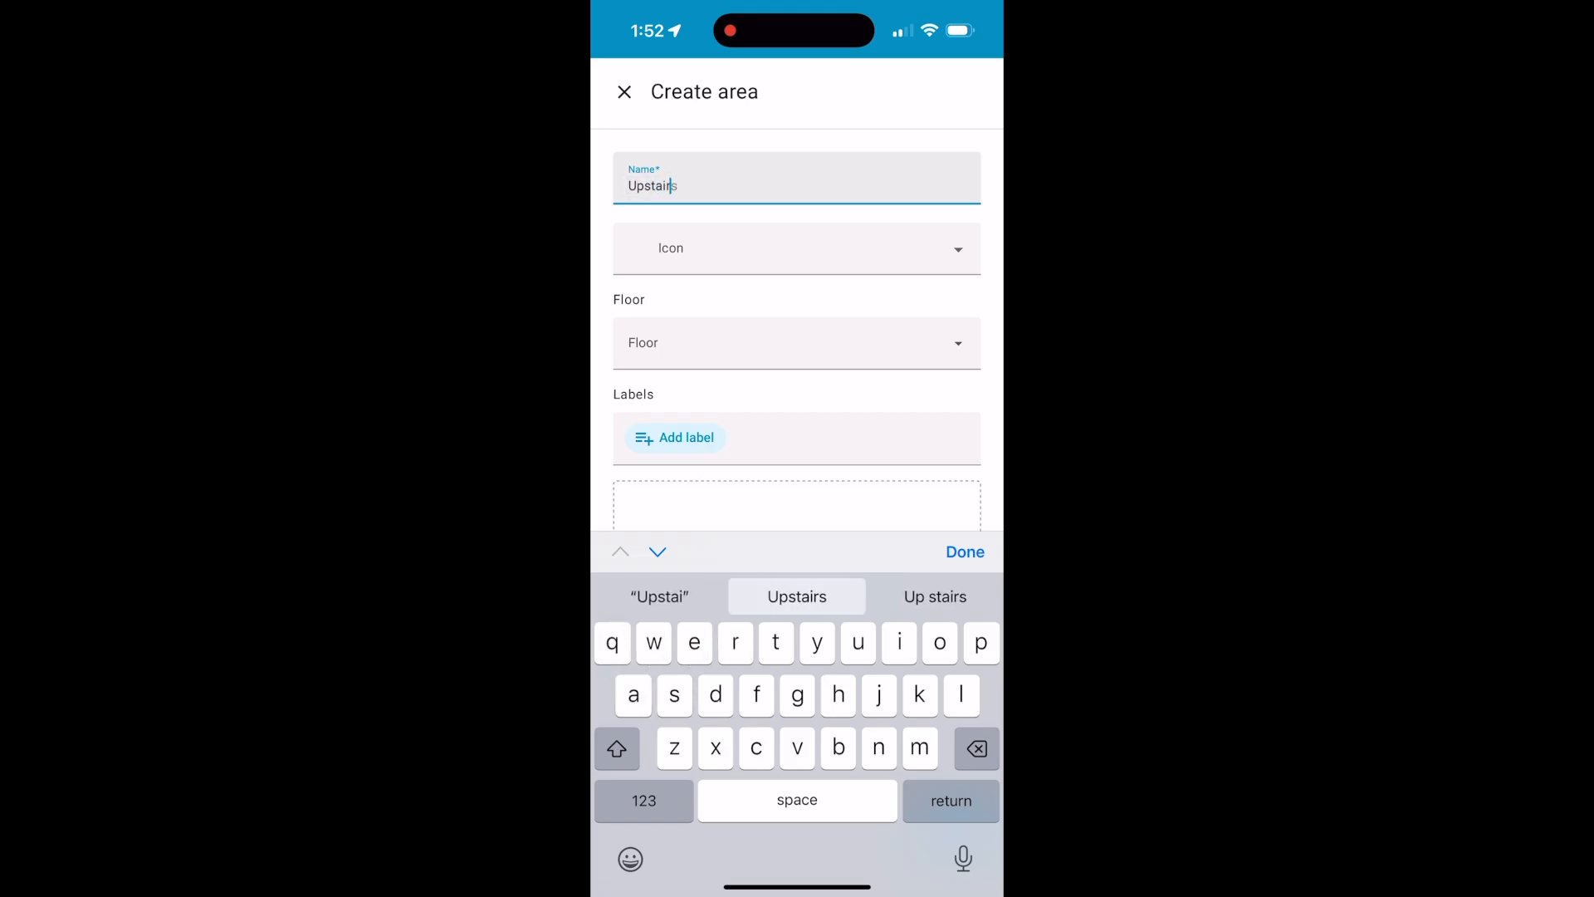
{"action": "type", "text": "Restroom"}
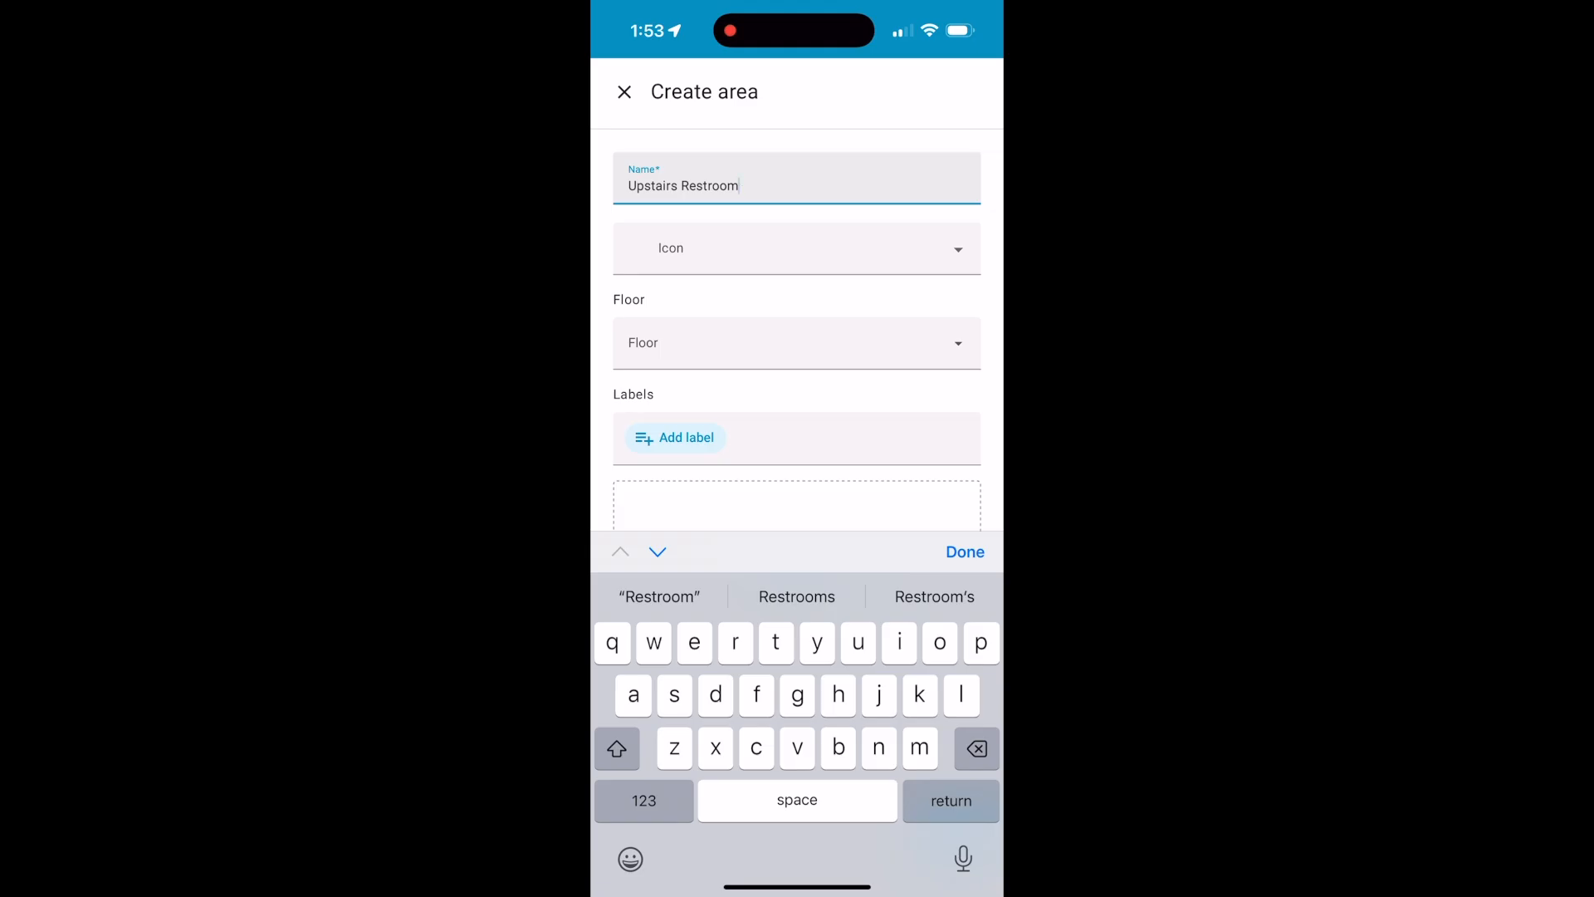
Give the Upstairs Restroom area the mdi:toilet icon and assign it to the Second Floor
{"action": "left_click", "coordinate": [797, 249]}
{"action": "left_click", "coordinate": [797, 249]}
{"action": "type", "text": "toil"}
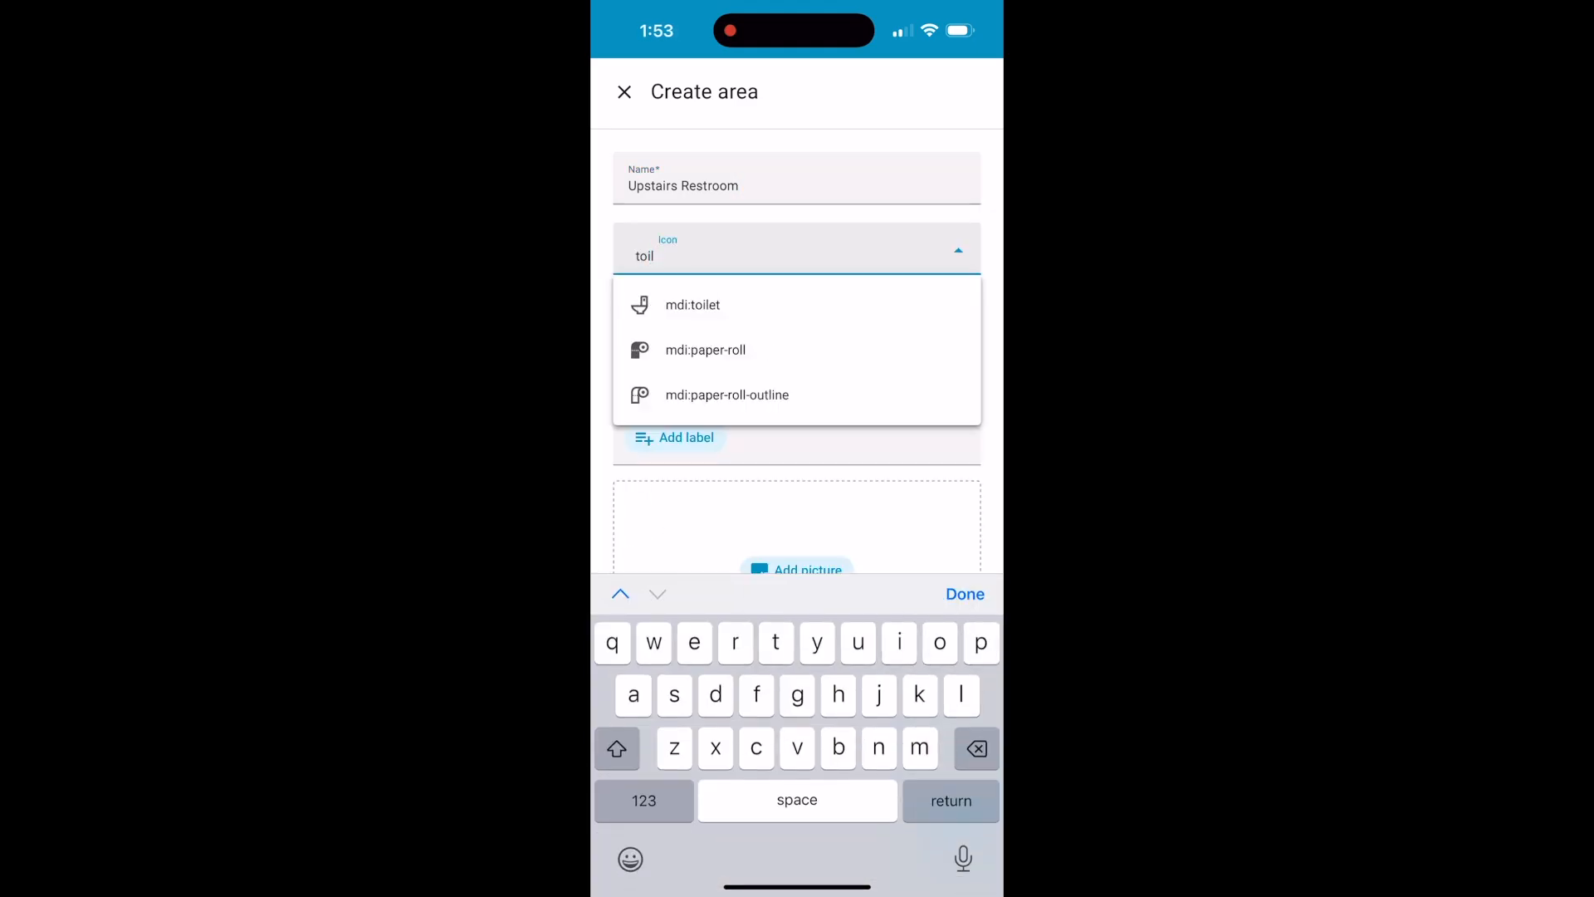
{"action": "left_click", "coordinate": [700, 305]}
{"action": "left_click", "coordinate": [790, 343]}
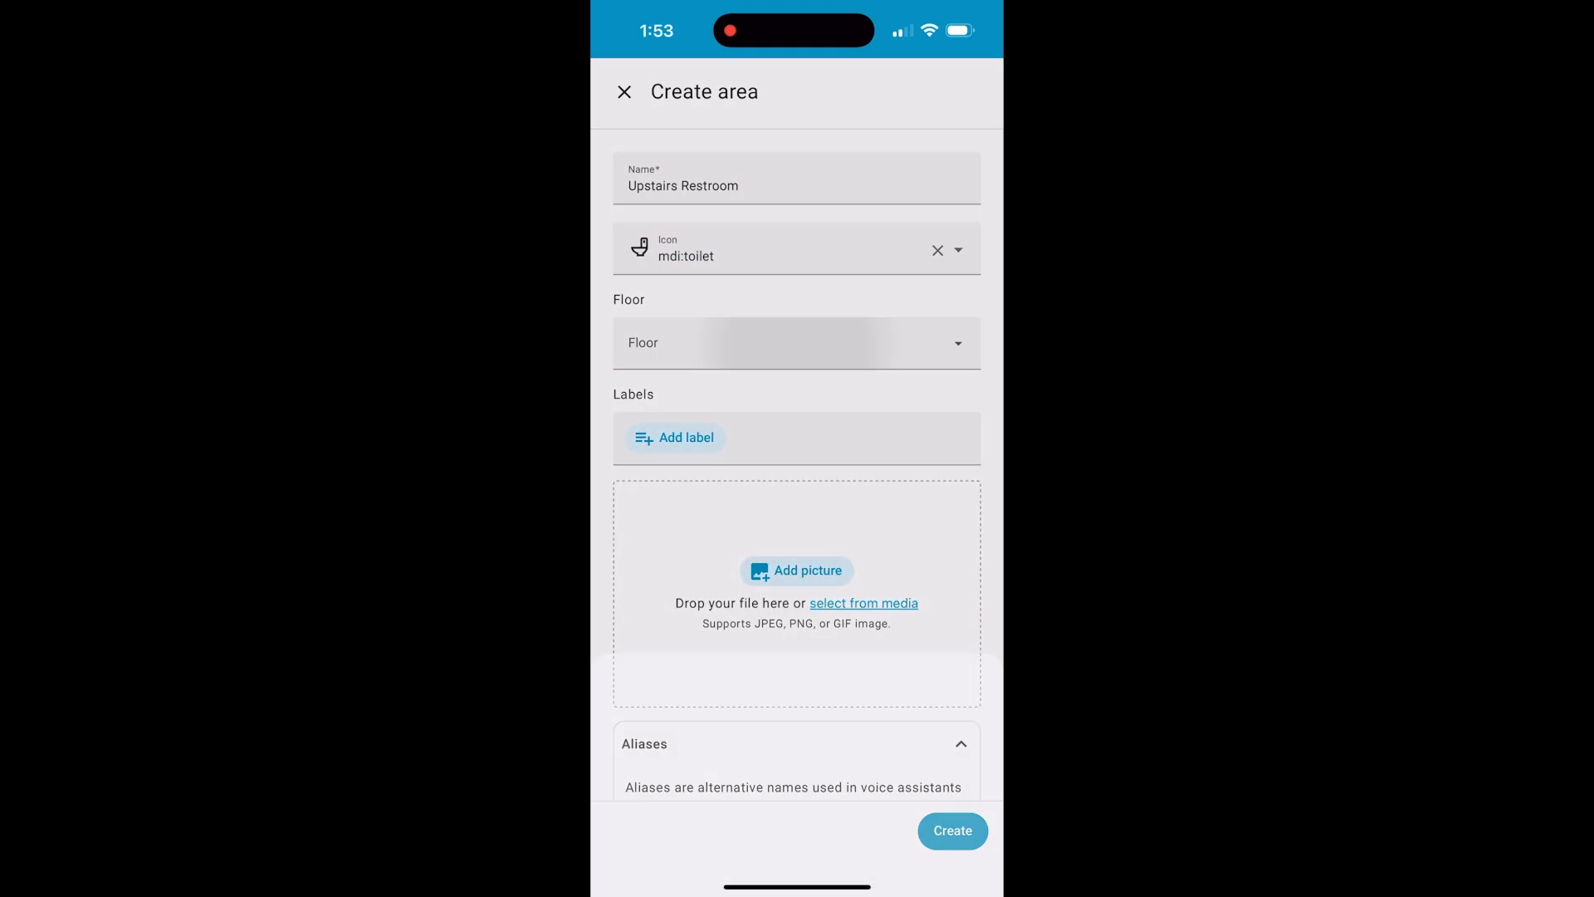
{"action": "left_click", "coordinate": [689, 246]}
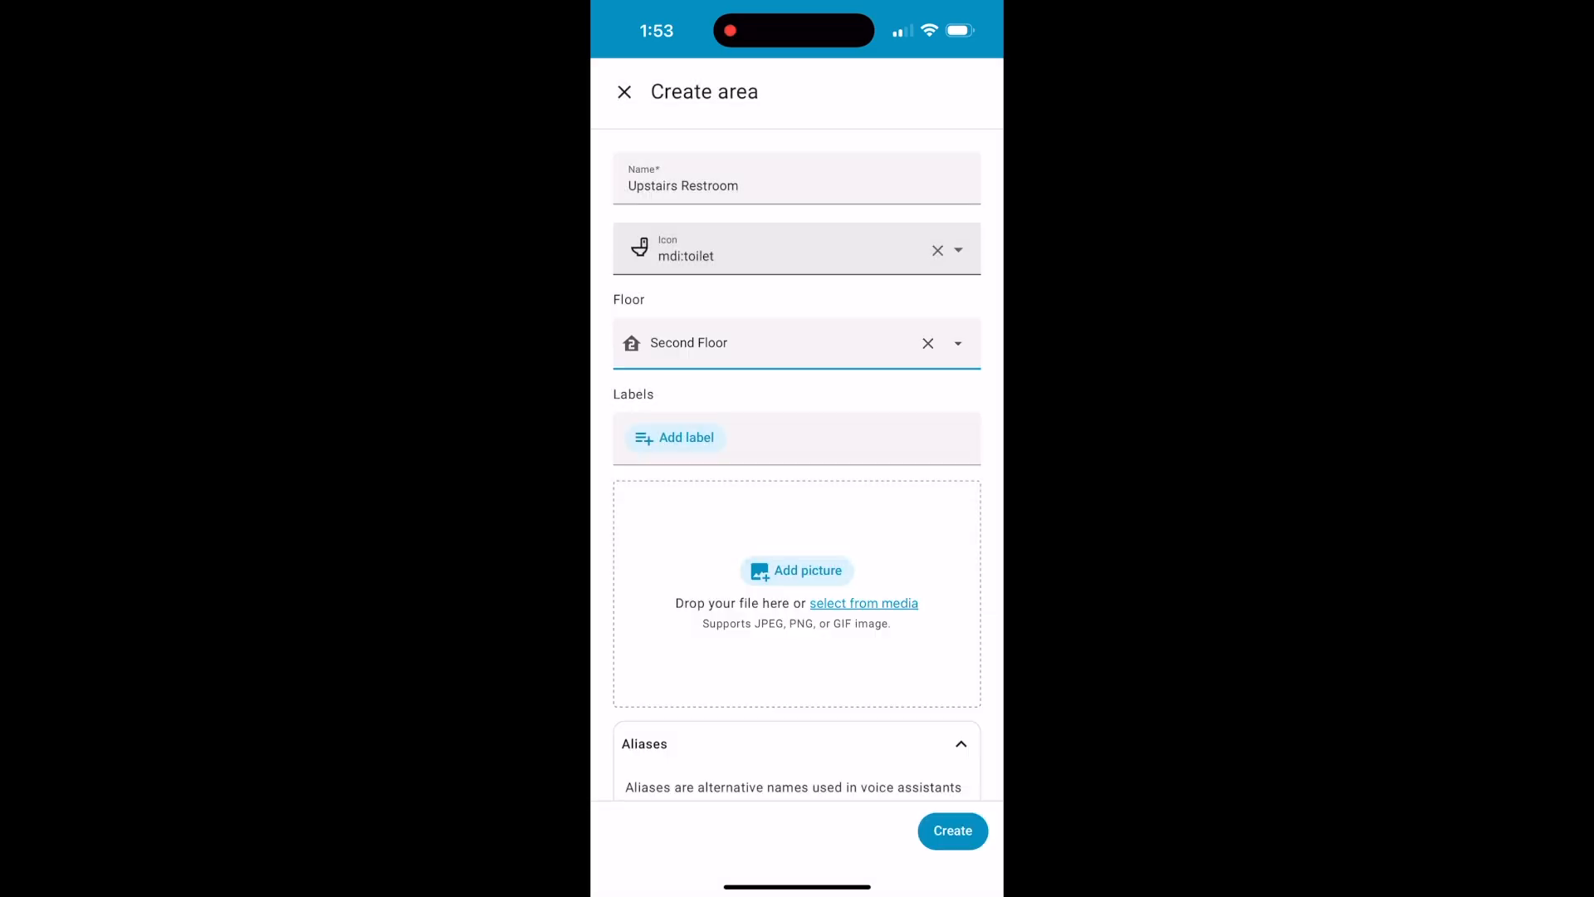
{"action": "scroll", "coordinate": [797, 498], "scroll_direction": "down", "scroll_amount": 3}
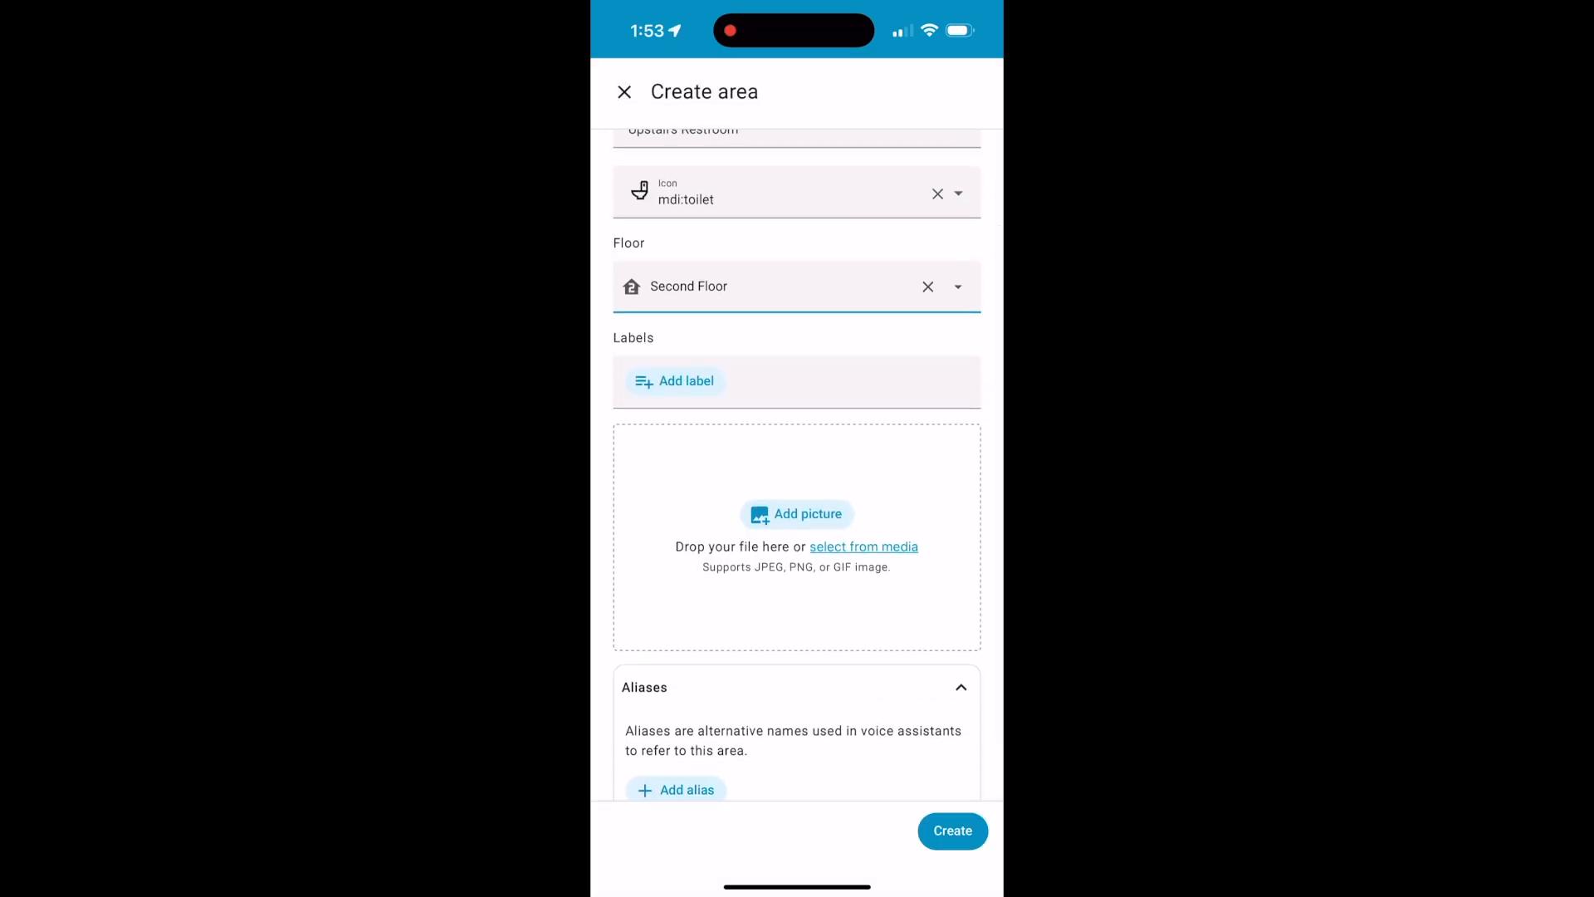
{"action": "scroll", "coordinate": [797, 465], "scroll_direction": "down", "scroll_amount": 2}
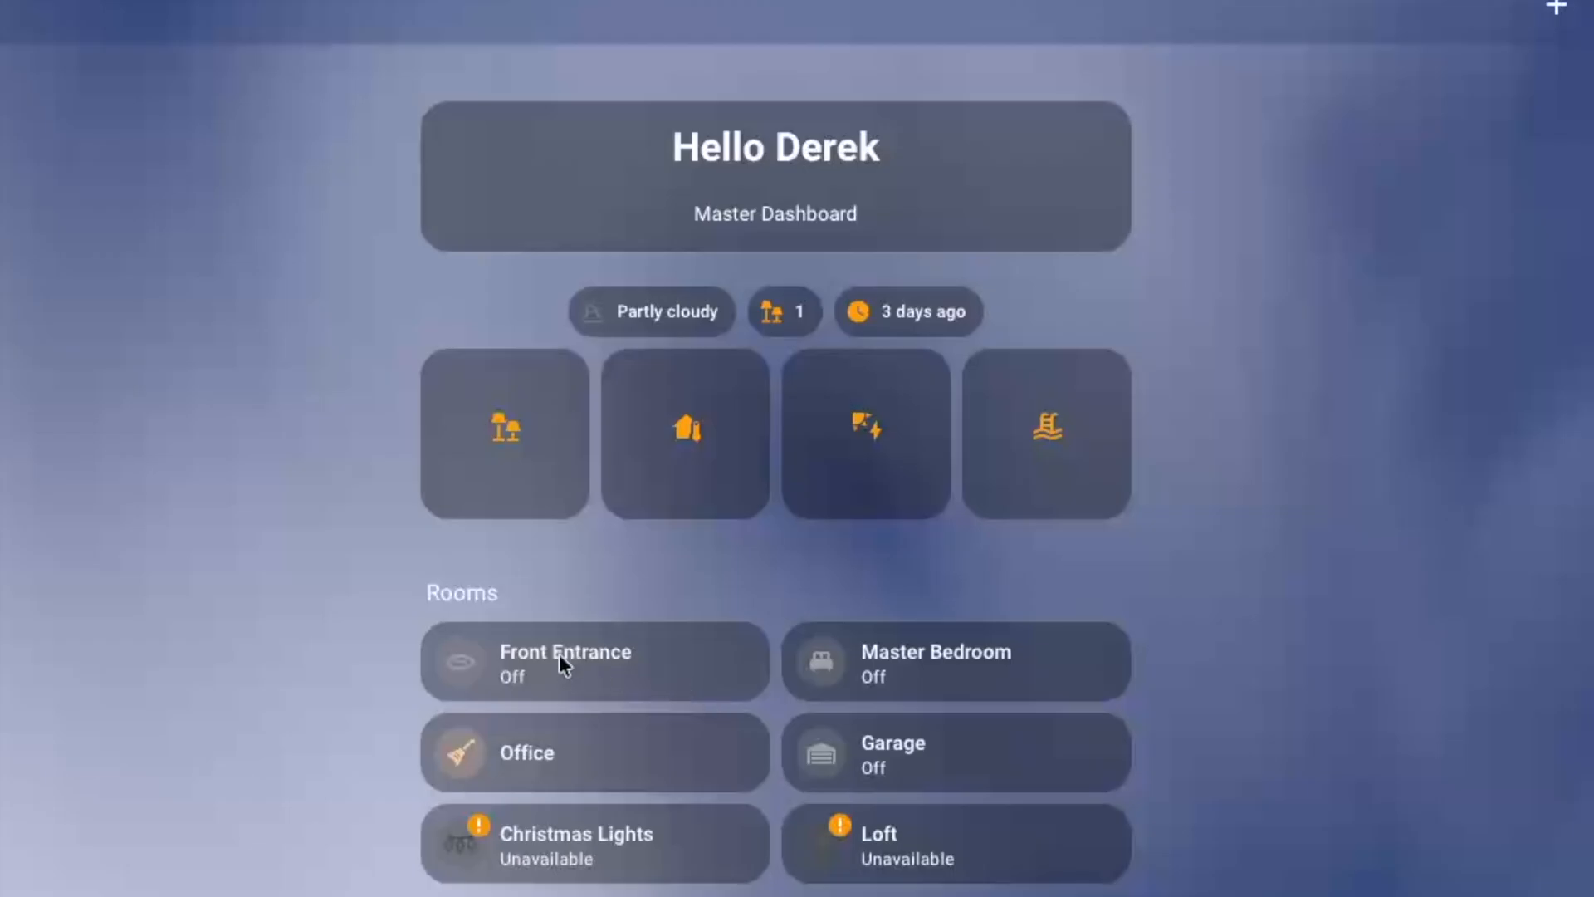
Switch on the Front Entrance and Garage lights from the room cards, and switch the Front Entrance light back off
{"action": "left_click", "coordinate": [450, 664]}
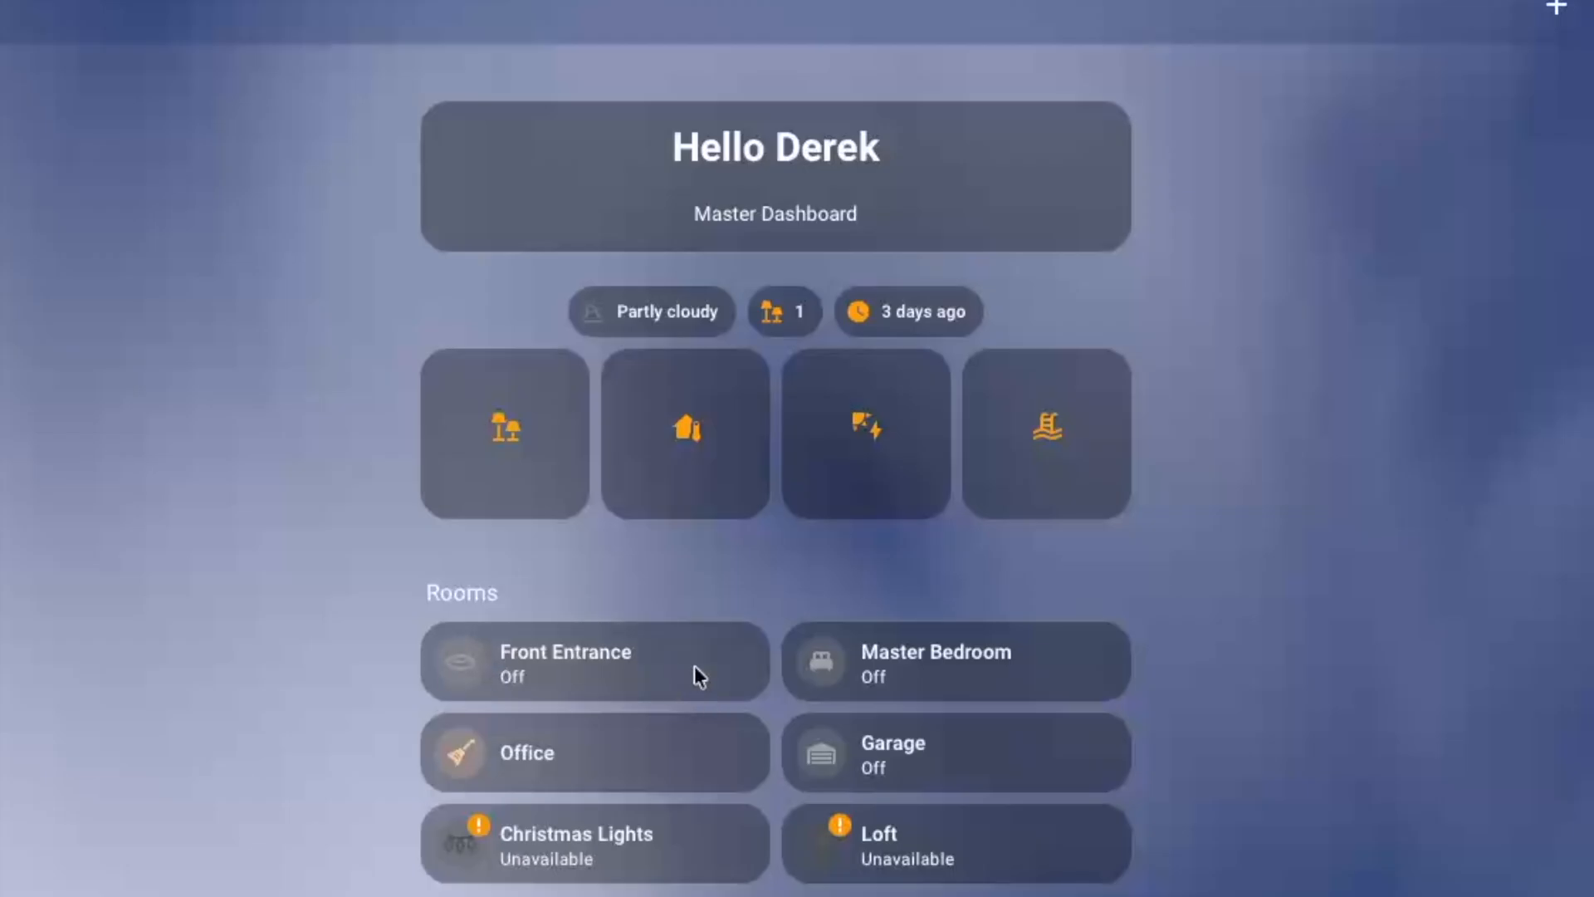
{"action": "left_click", "coordinate": [831, 761]}
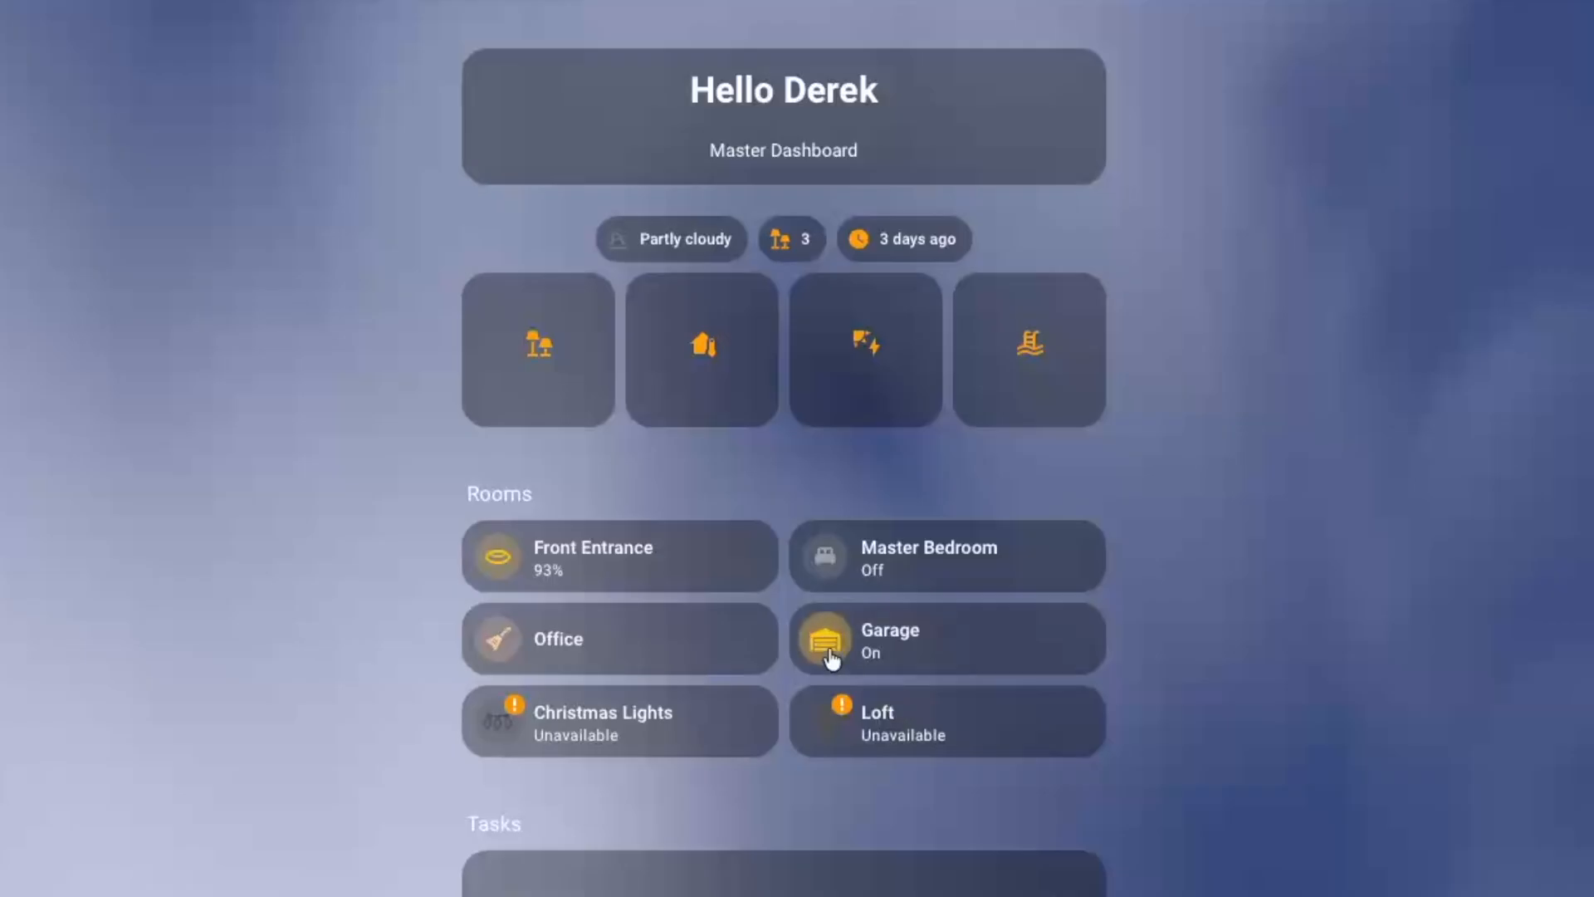
{"action": "left_click", "coordinate": [508, 567]}
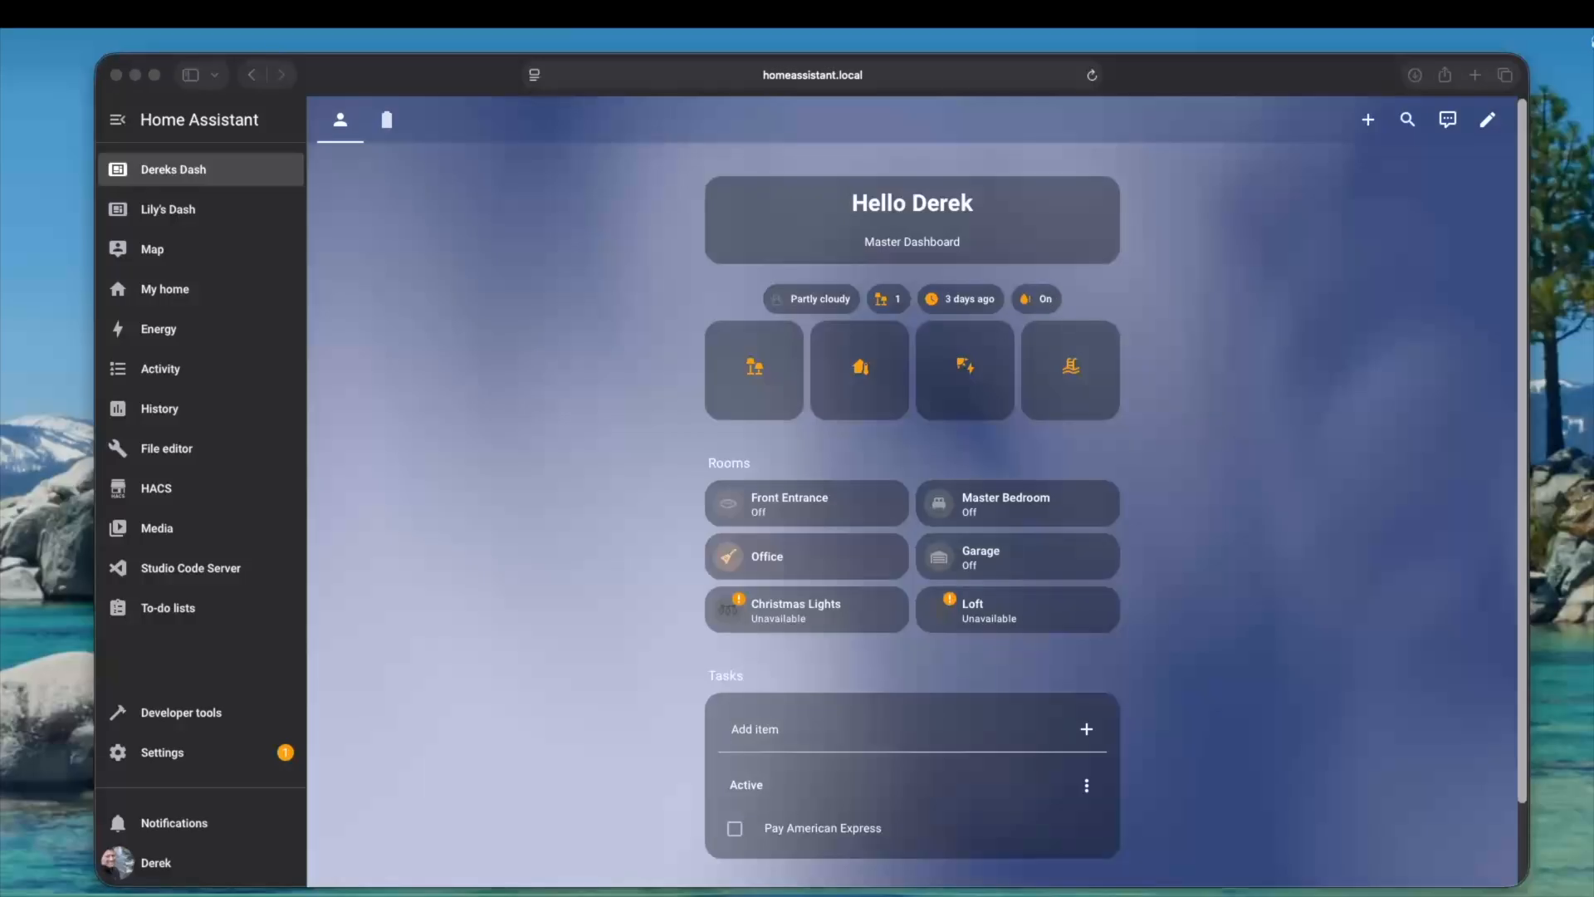
View the phone screenshots of the water leak, alert cleared and leak reminder notifications beside the dashboard, closing each one
{"action": "left_click_drag", "start_coordinate": [968, 321], "coordinate": [1551, 263]}
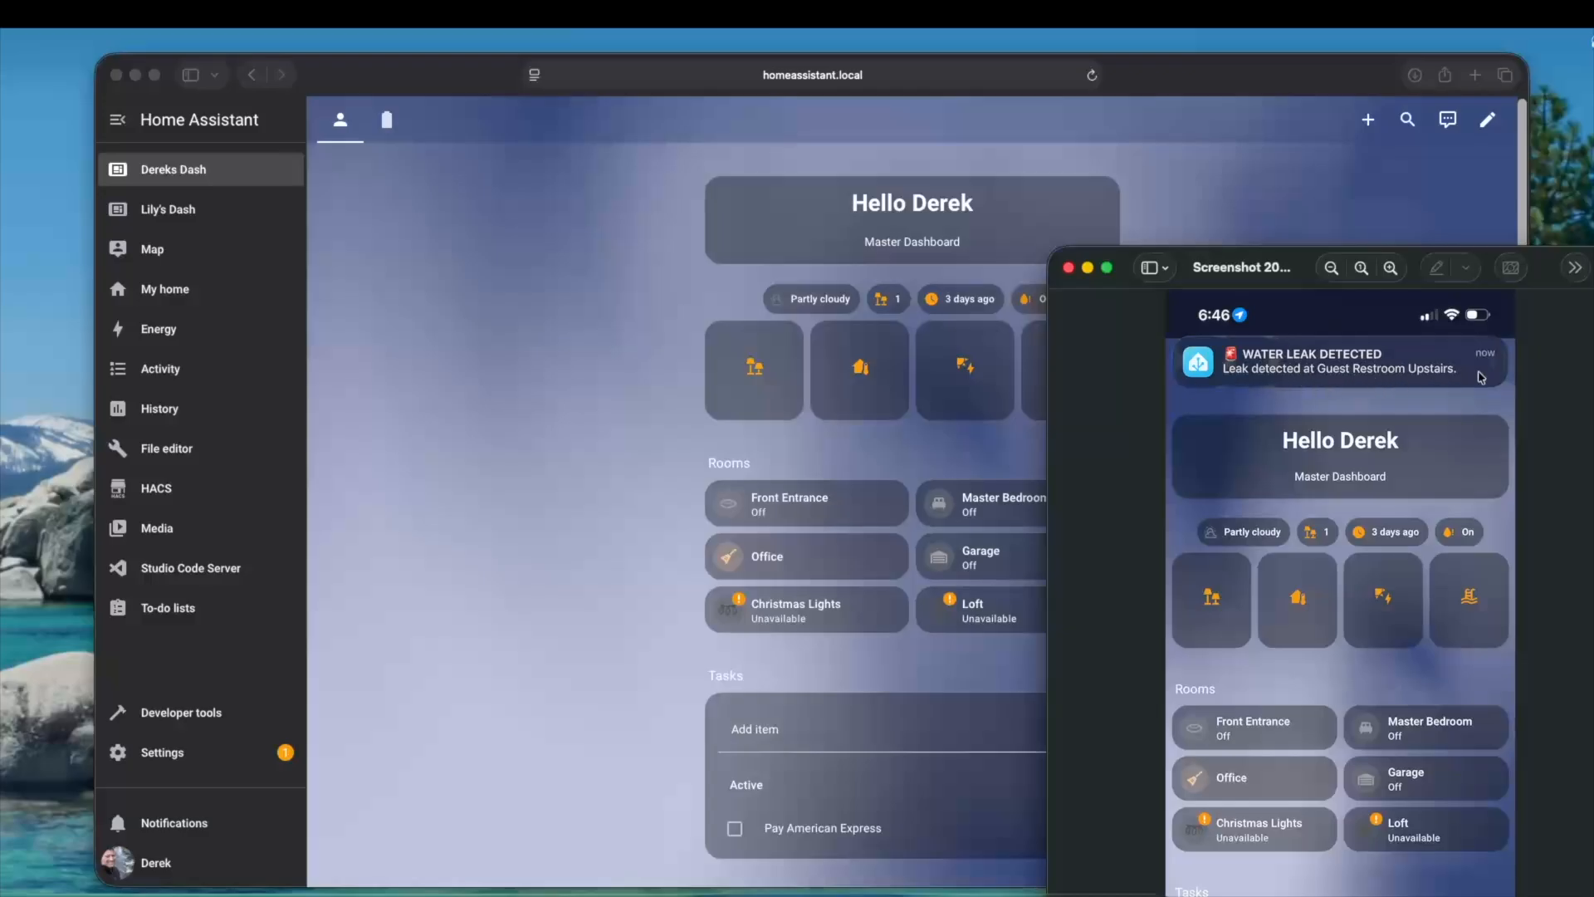
{"action": "left_click", "coordinate": [1068, 267]}
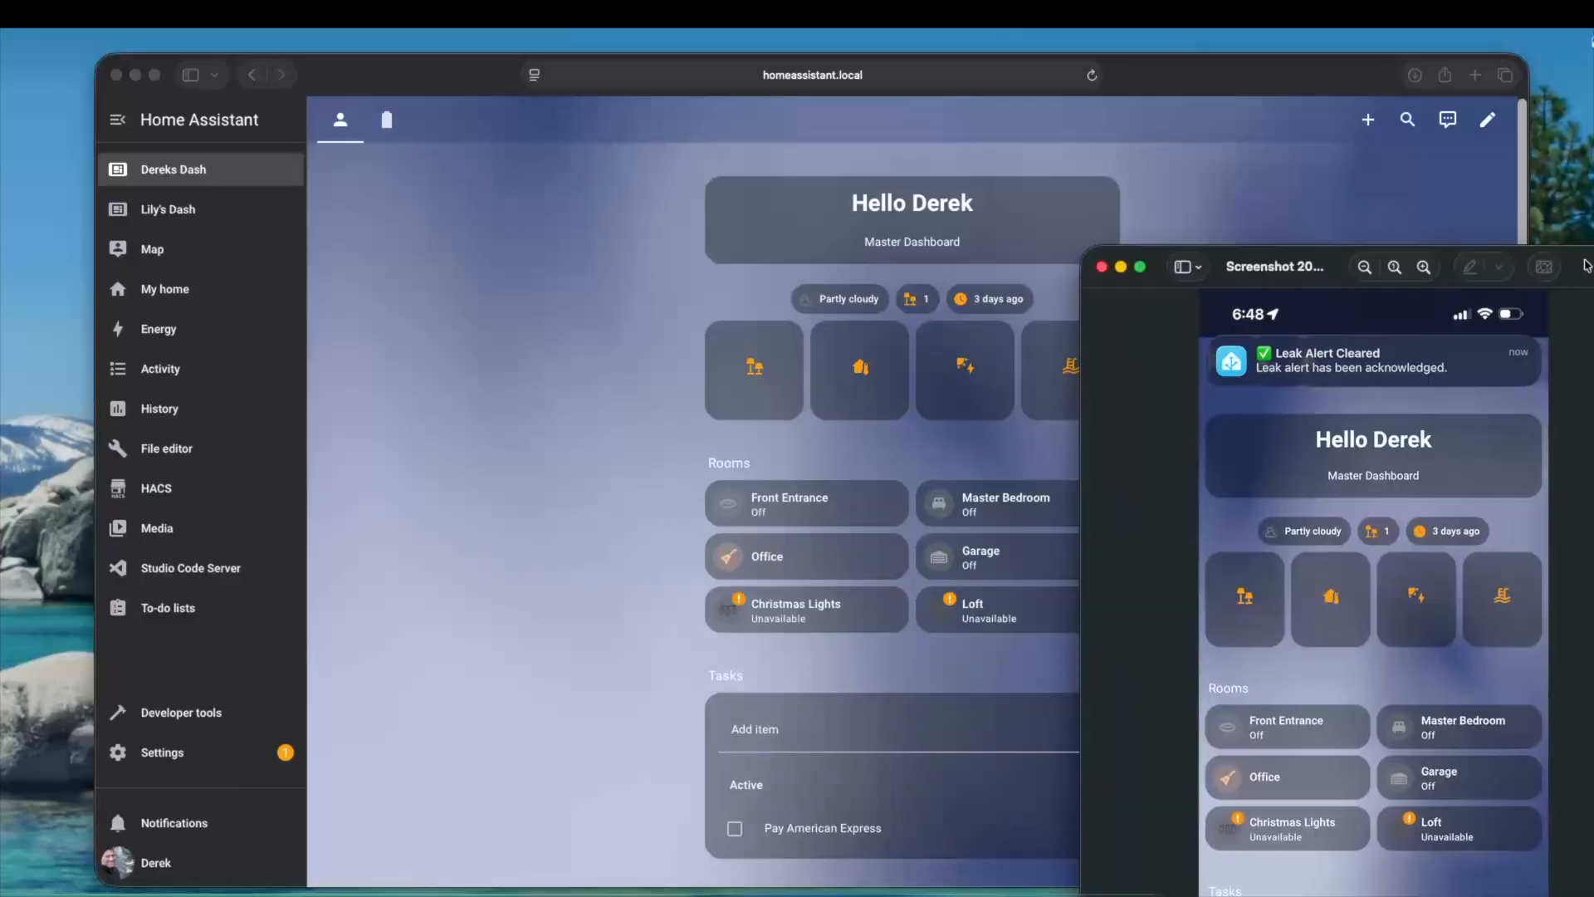
{"action": "left_click_drag", "start_coordinate": [1587, 263], "coordinate": [1564, 260]}
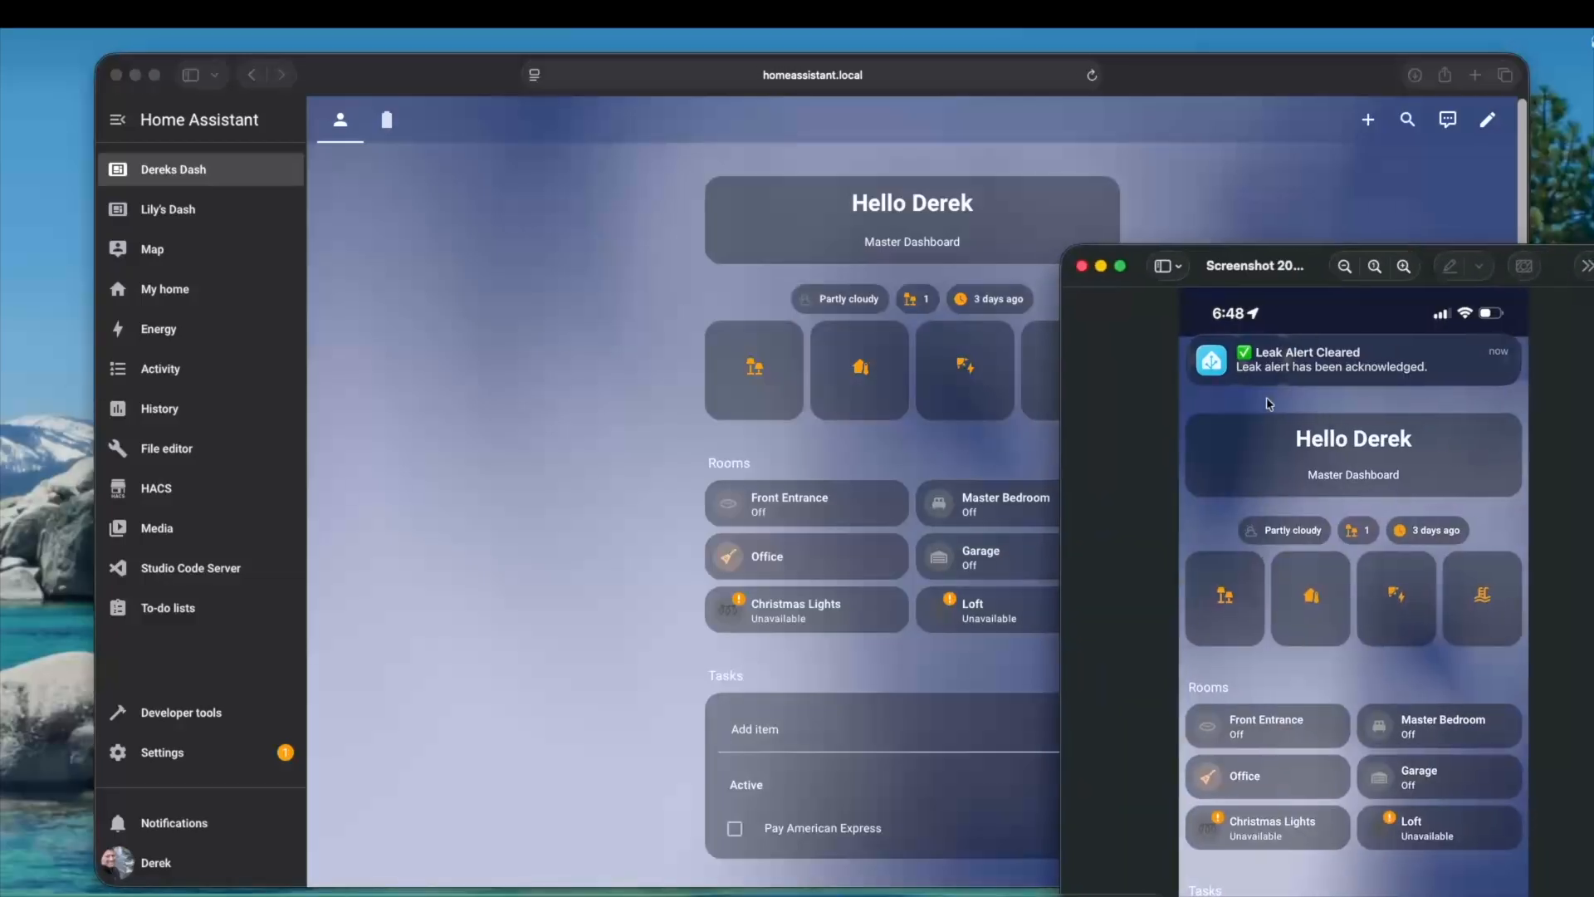
{"action": "left_click", "coordinate": [1081, 266]}
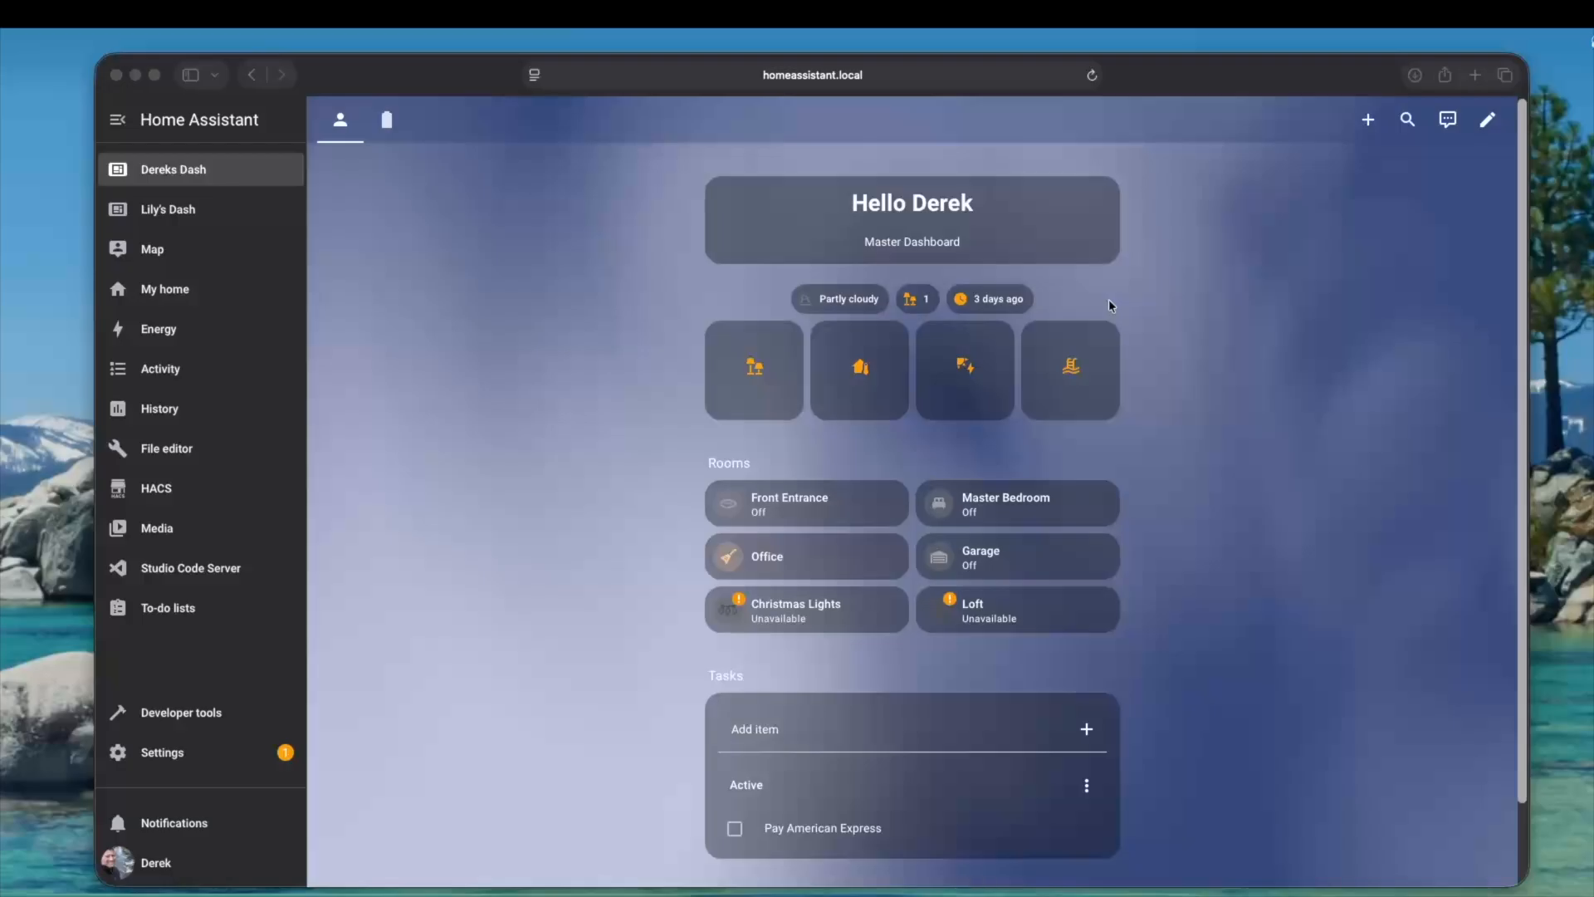
{"action": "left_click_drag", "start_coordinate": [1117, 268], "coordinate": [1273, 266]}
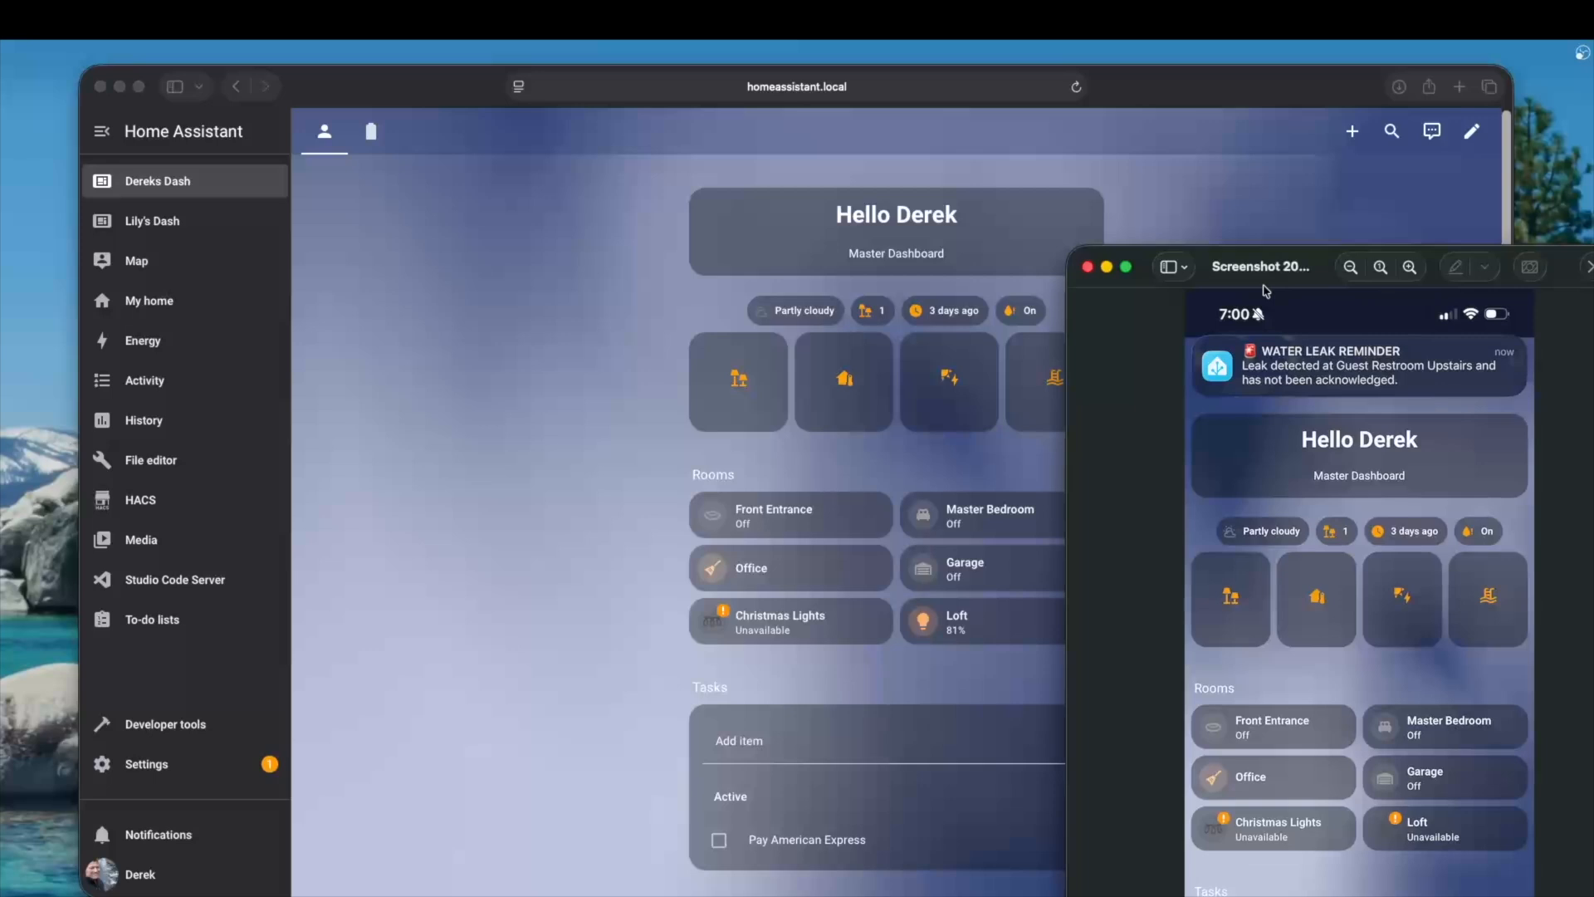
{"action": "key", "text": "super+w"}
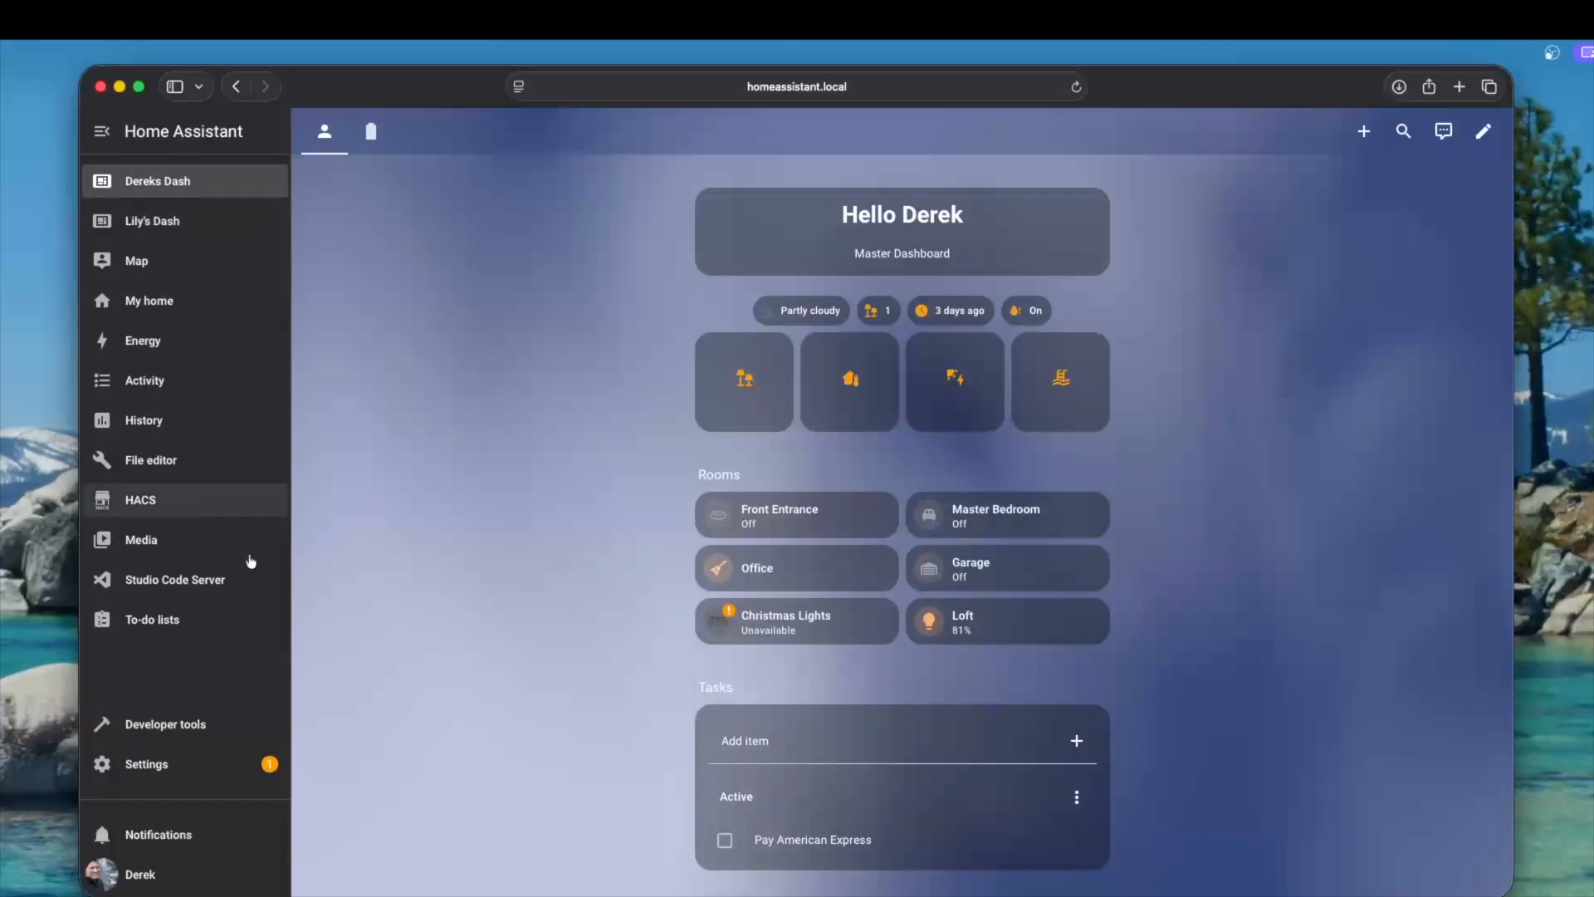
Look up the helpers matching "lea" under Devices & services and return to the settings overview
{"action": "left_click", "coordinate": [196, 775]}
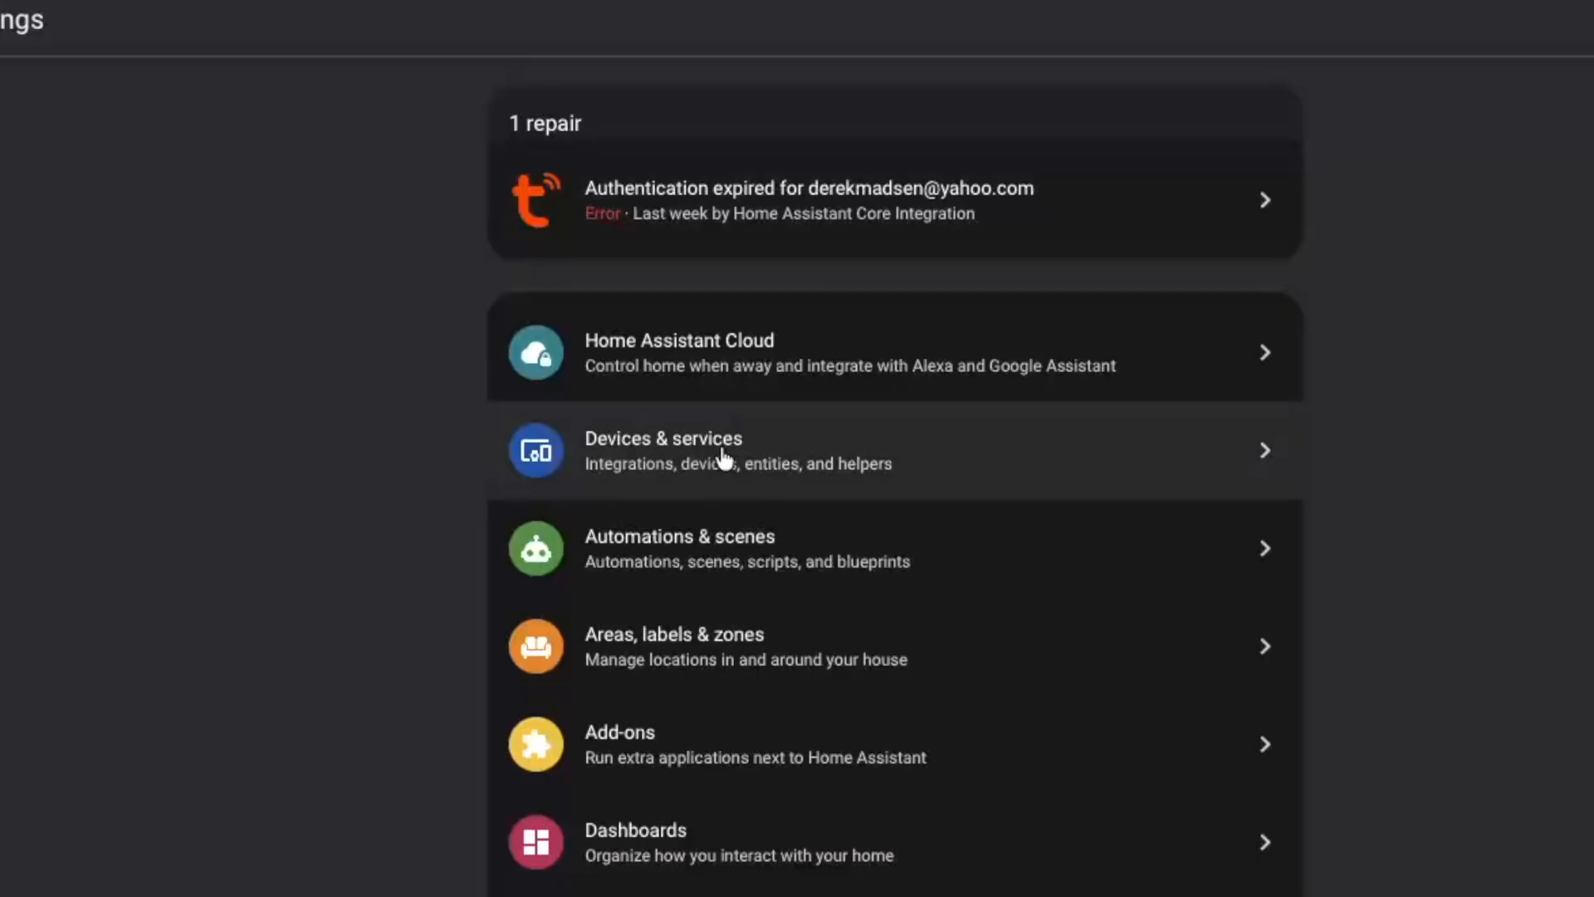
{"action": "left_click", "coordinate": [724, 457]}
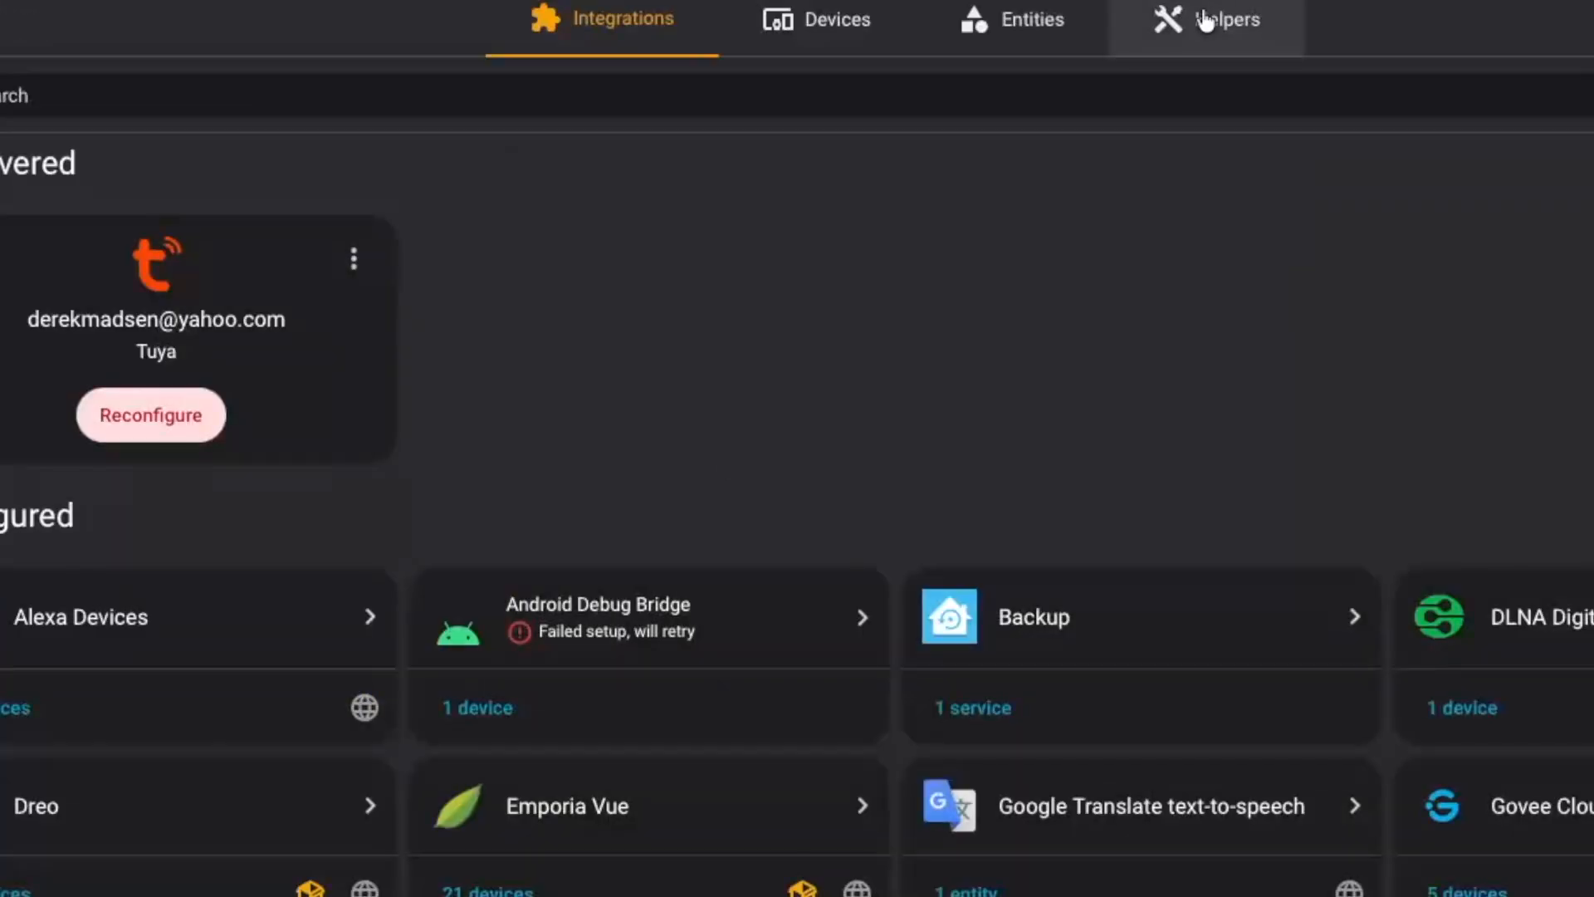
{"action": "left_click", "coordinate": [1205, 22]}
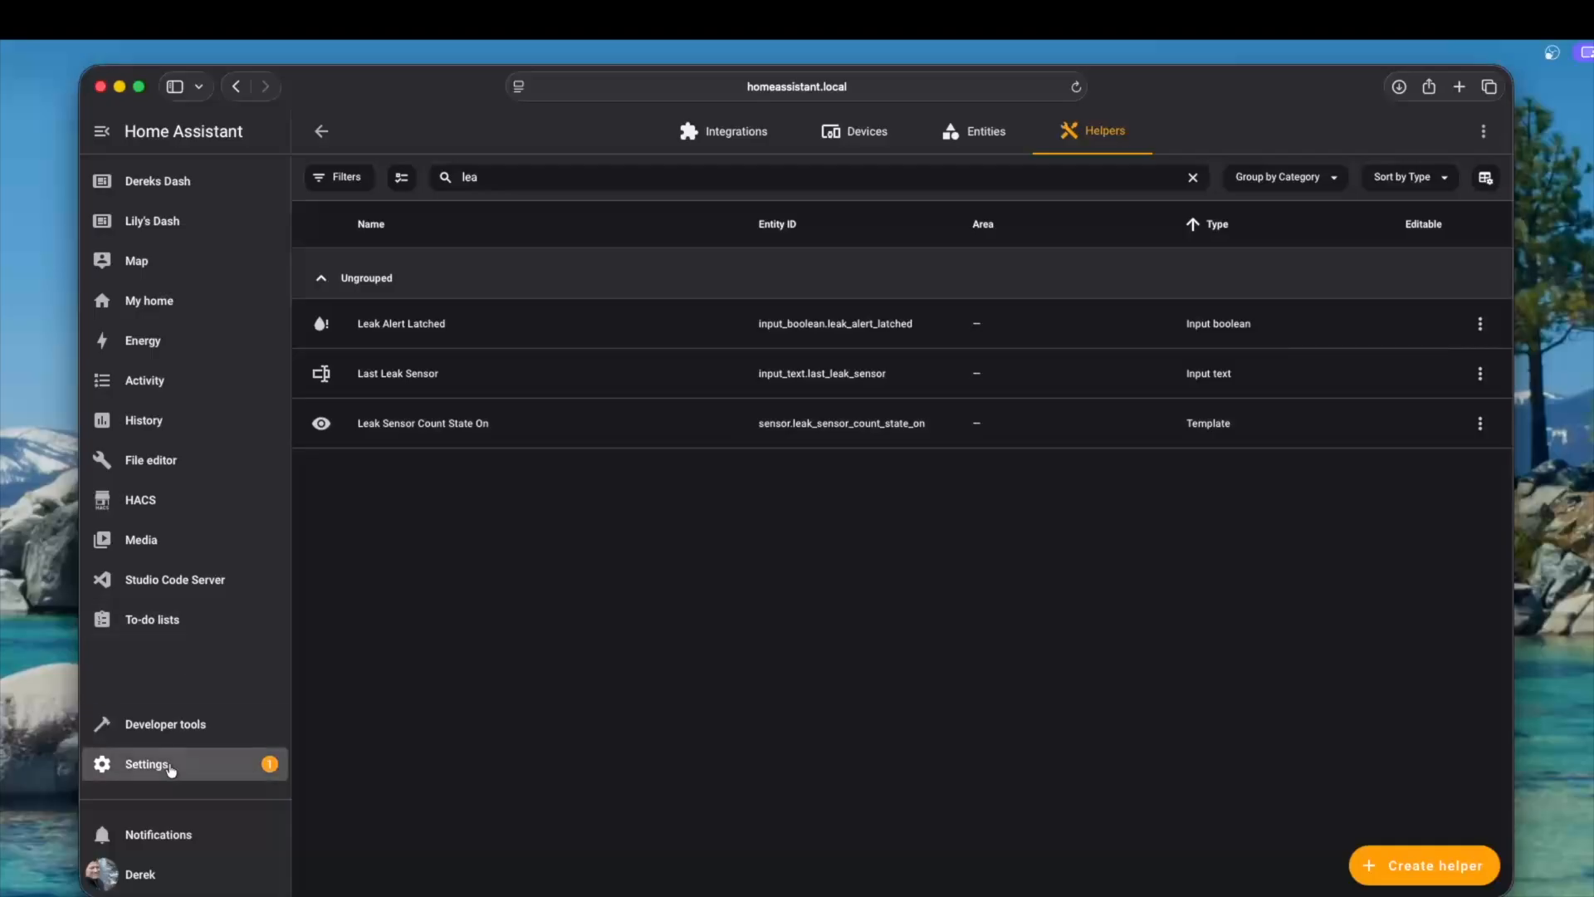
{"action": "left_click", "coordinate": [166, 766]}
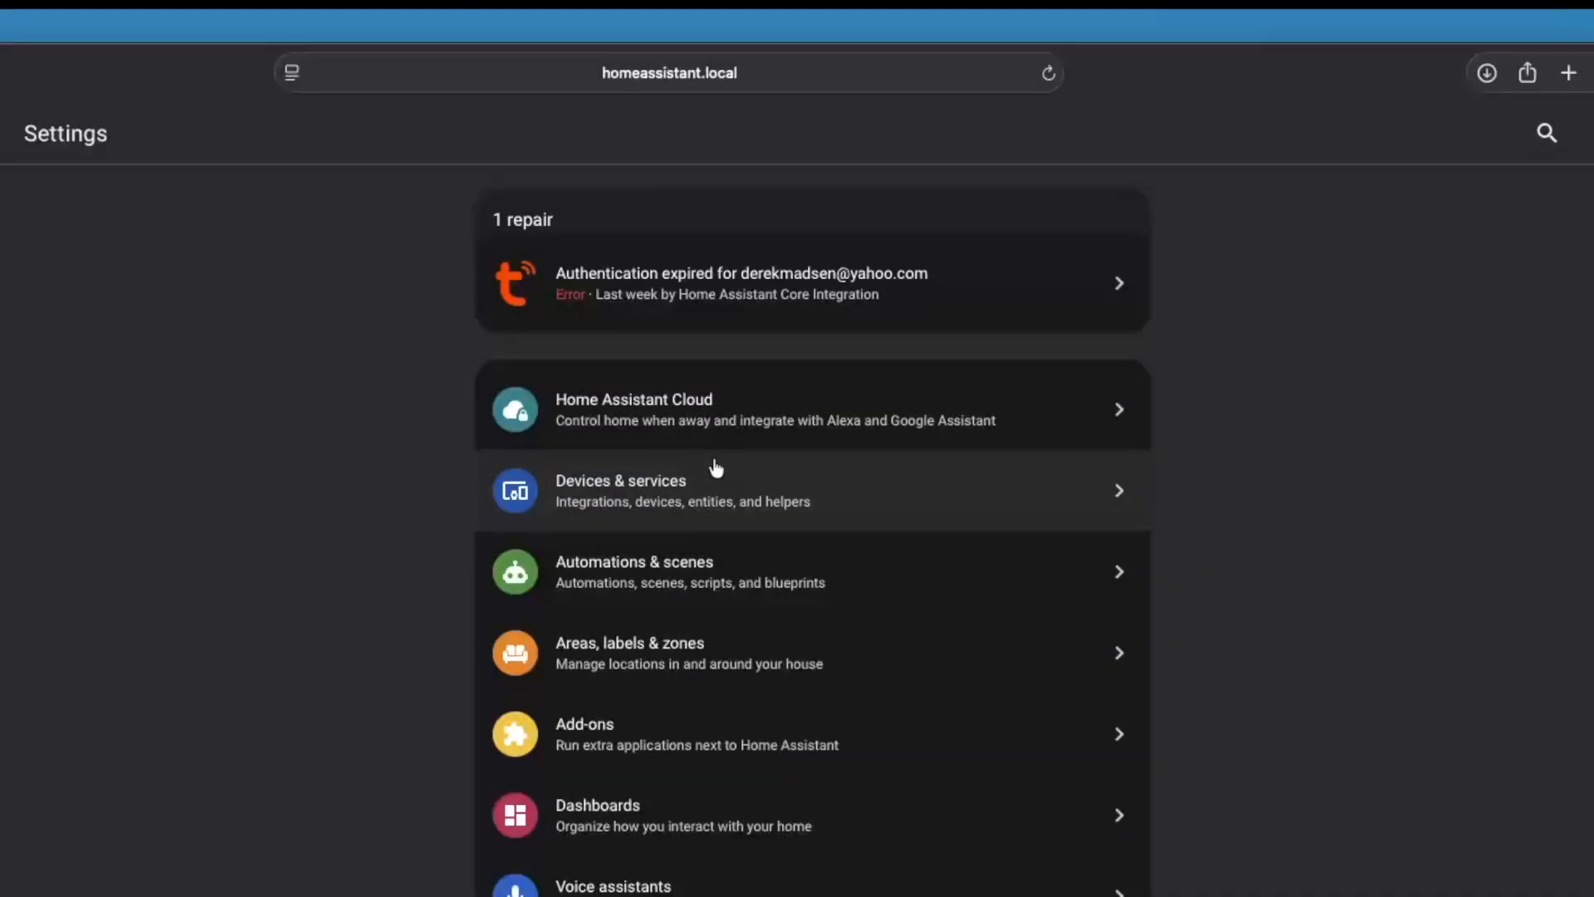
{"action": "left_click", "coordinate": [833, 448]}
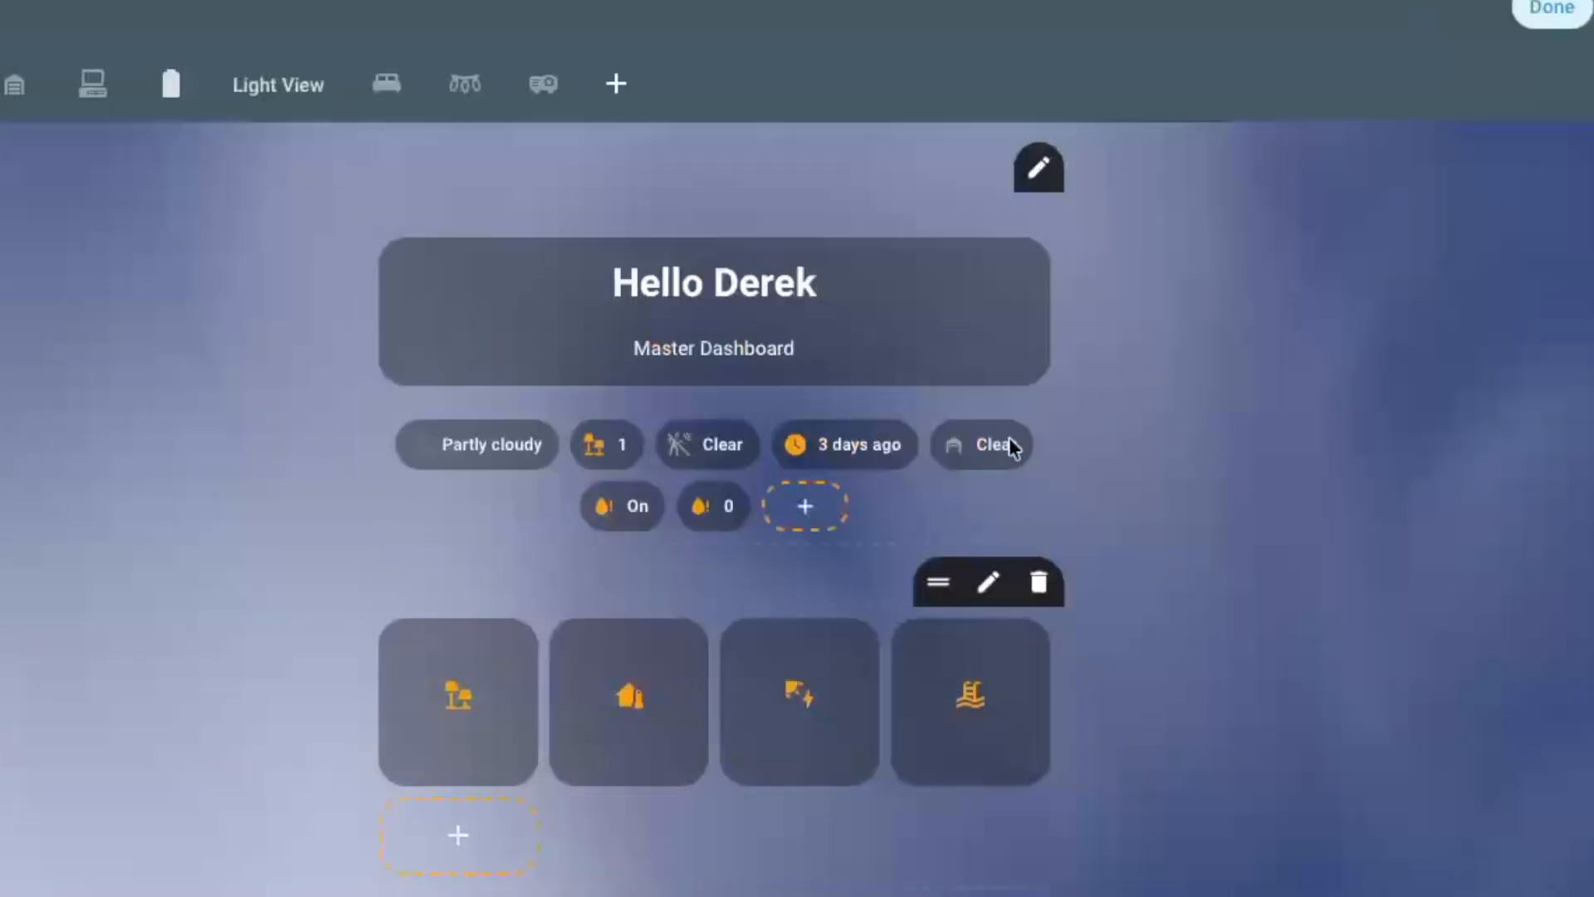
Inspect the leak alert and leak count badges in the dashboard's edit mode
{"action": "mouse_move", "coordinate": [696, 530]}
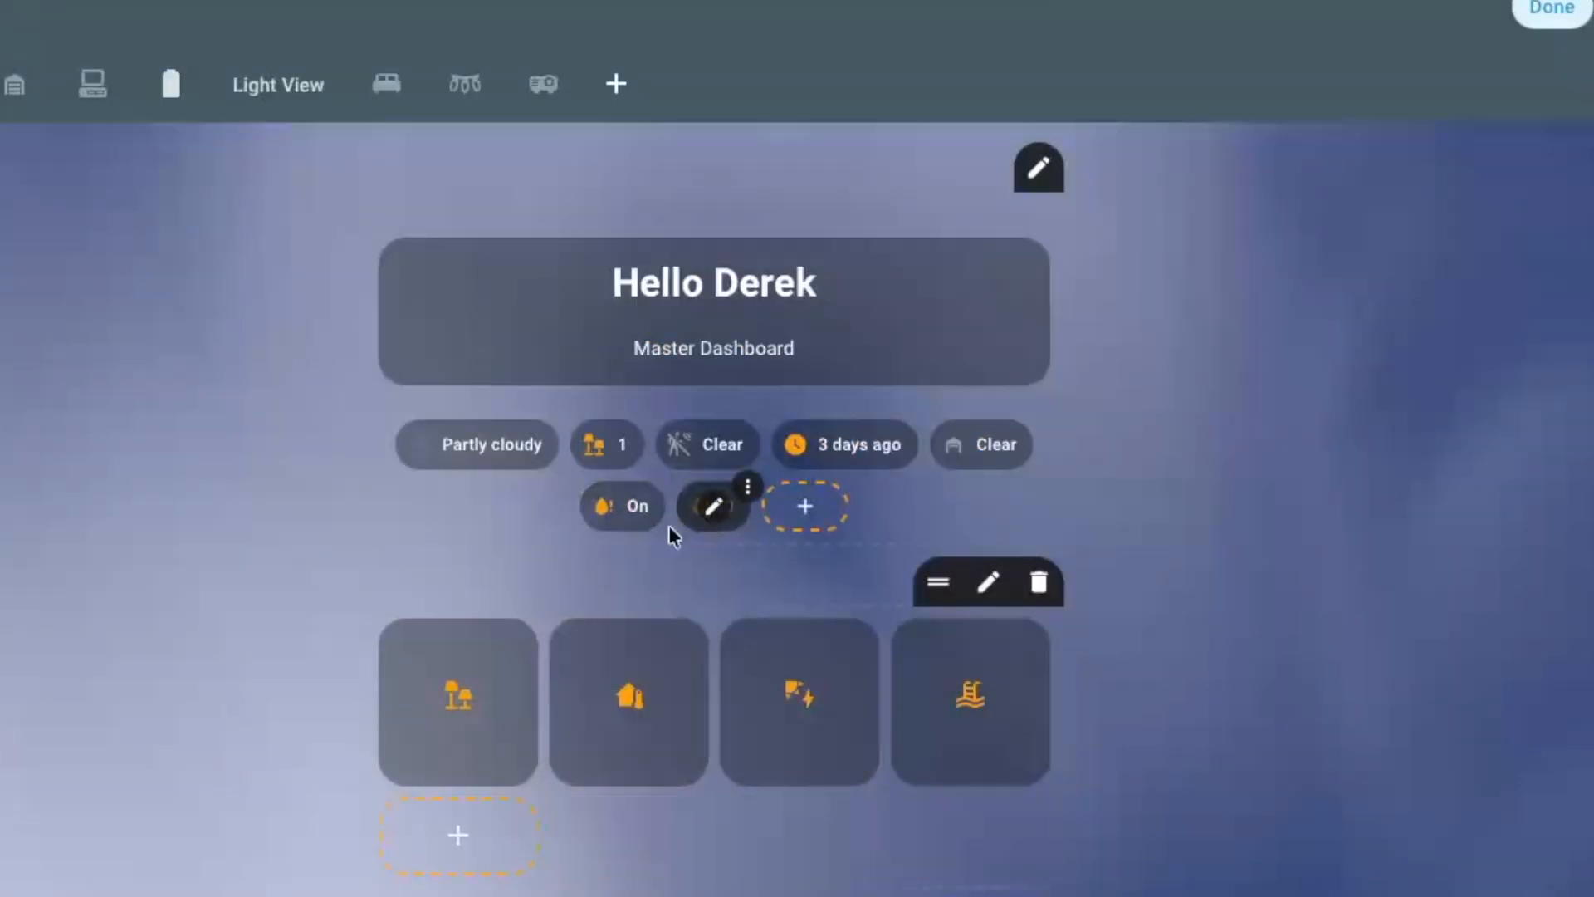
{"action": "mouse_move", "coordinate": [626, 521]}
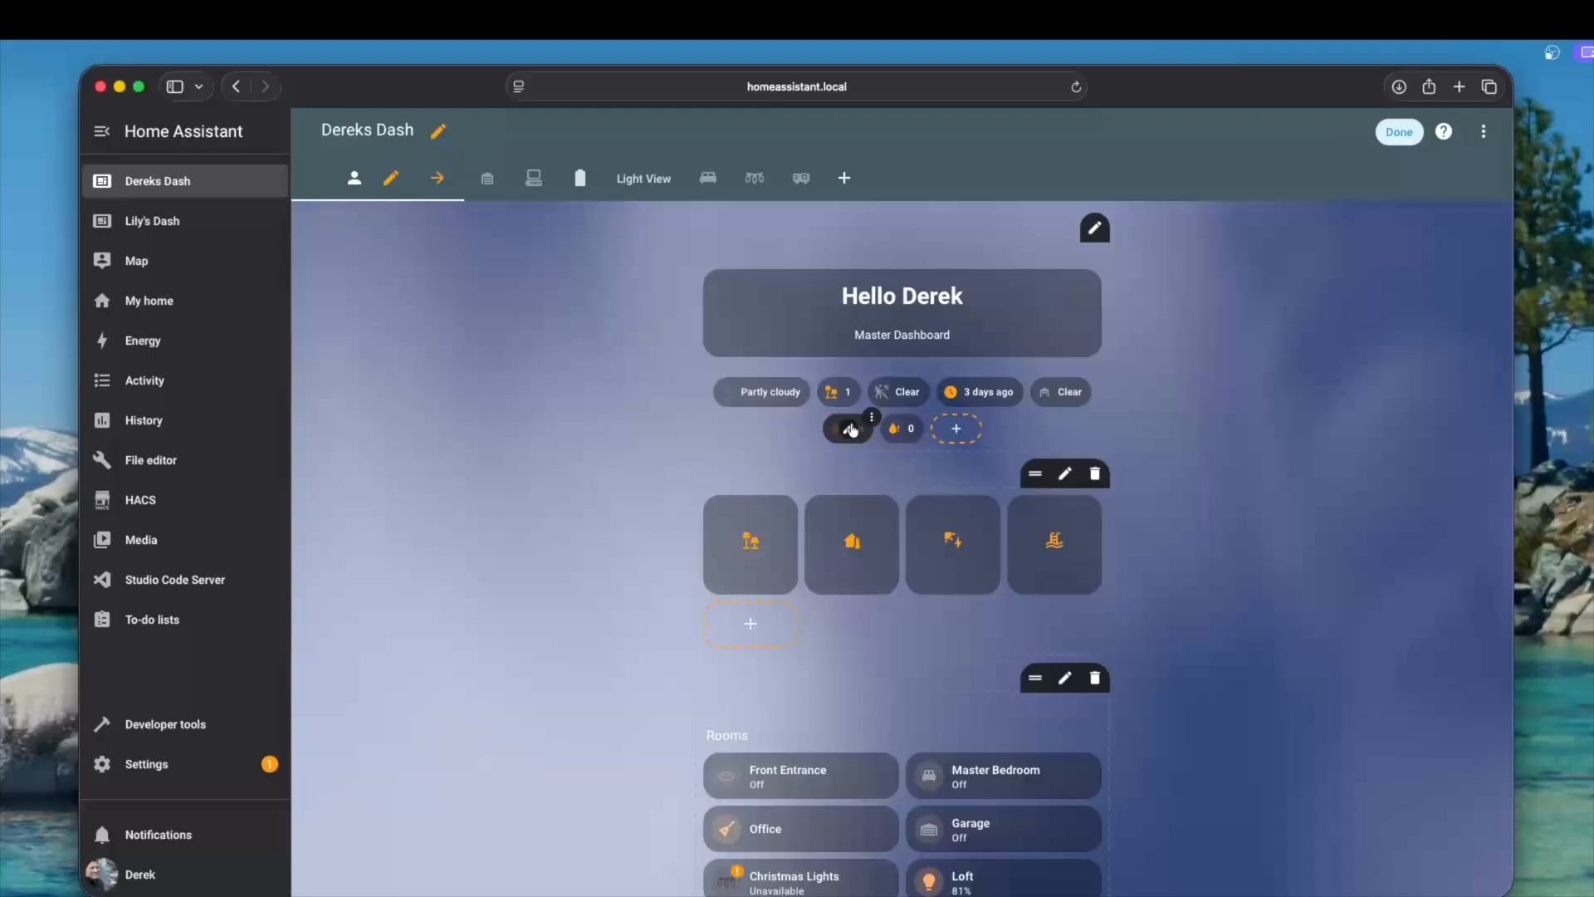
{"action": "mouse_move", "coordinate": [903, 434]}
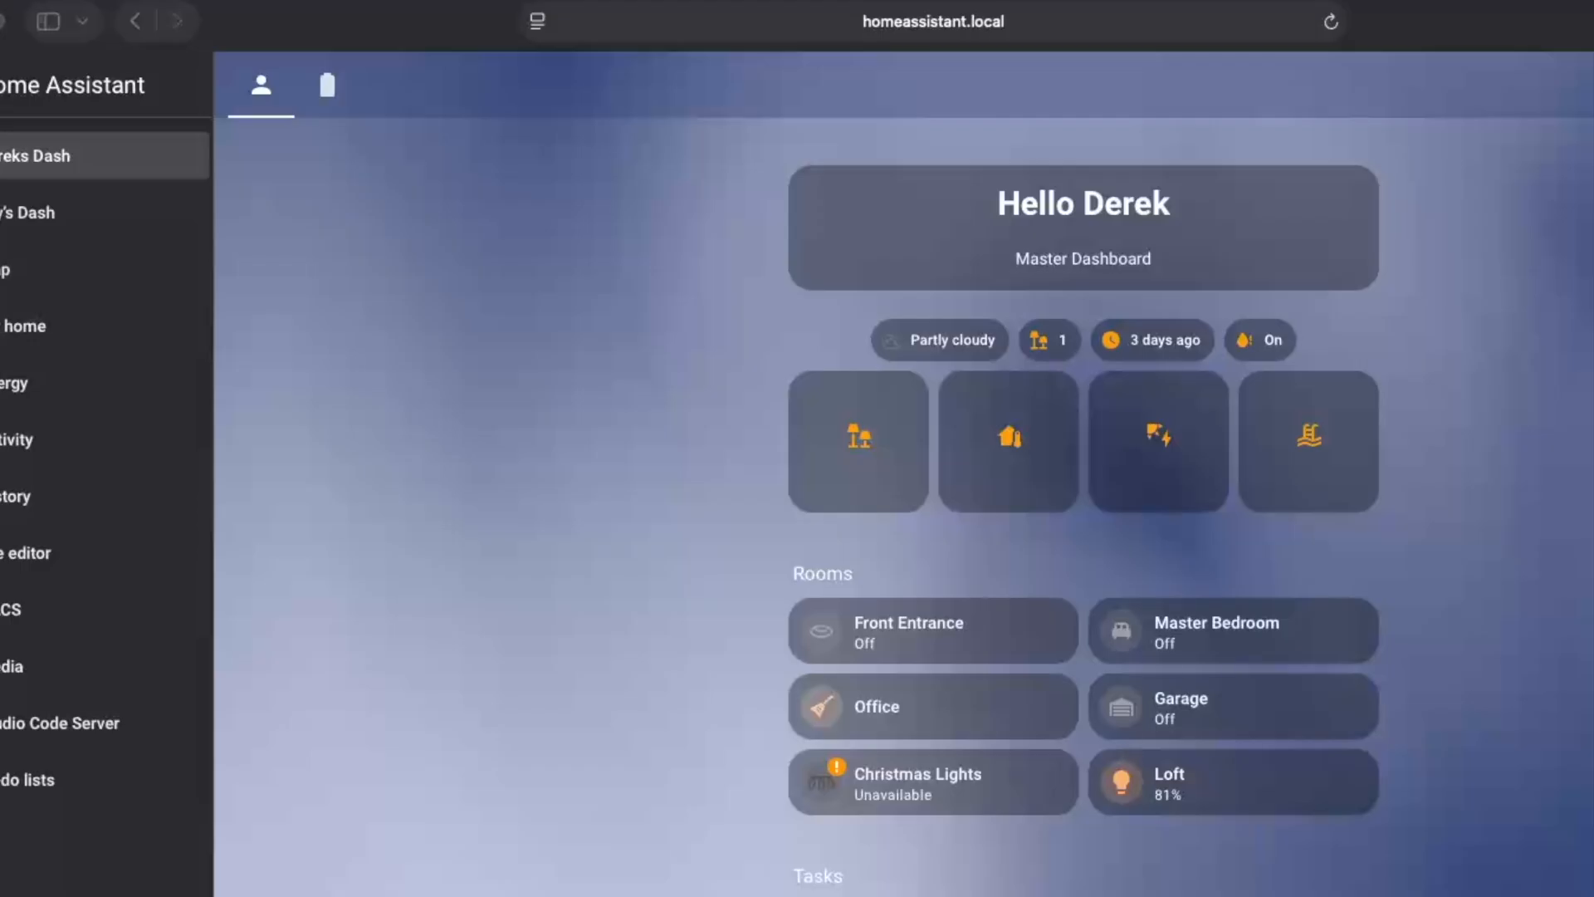
Switch to the Word notes and read the leak counter template code plus the toggle and text helper settings, and put the document away
{"action": "left_click_drag", "start_coordinate": [2, 137], "coordinate": [1036, 56]}
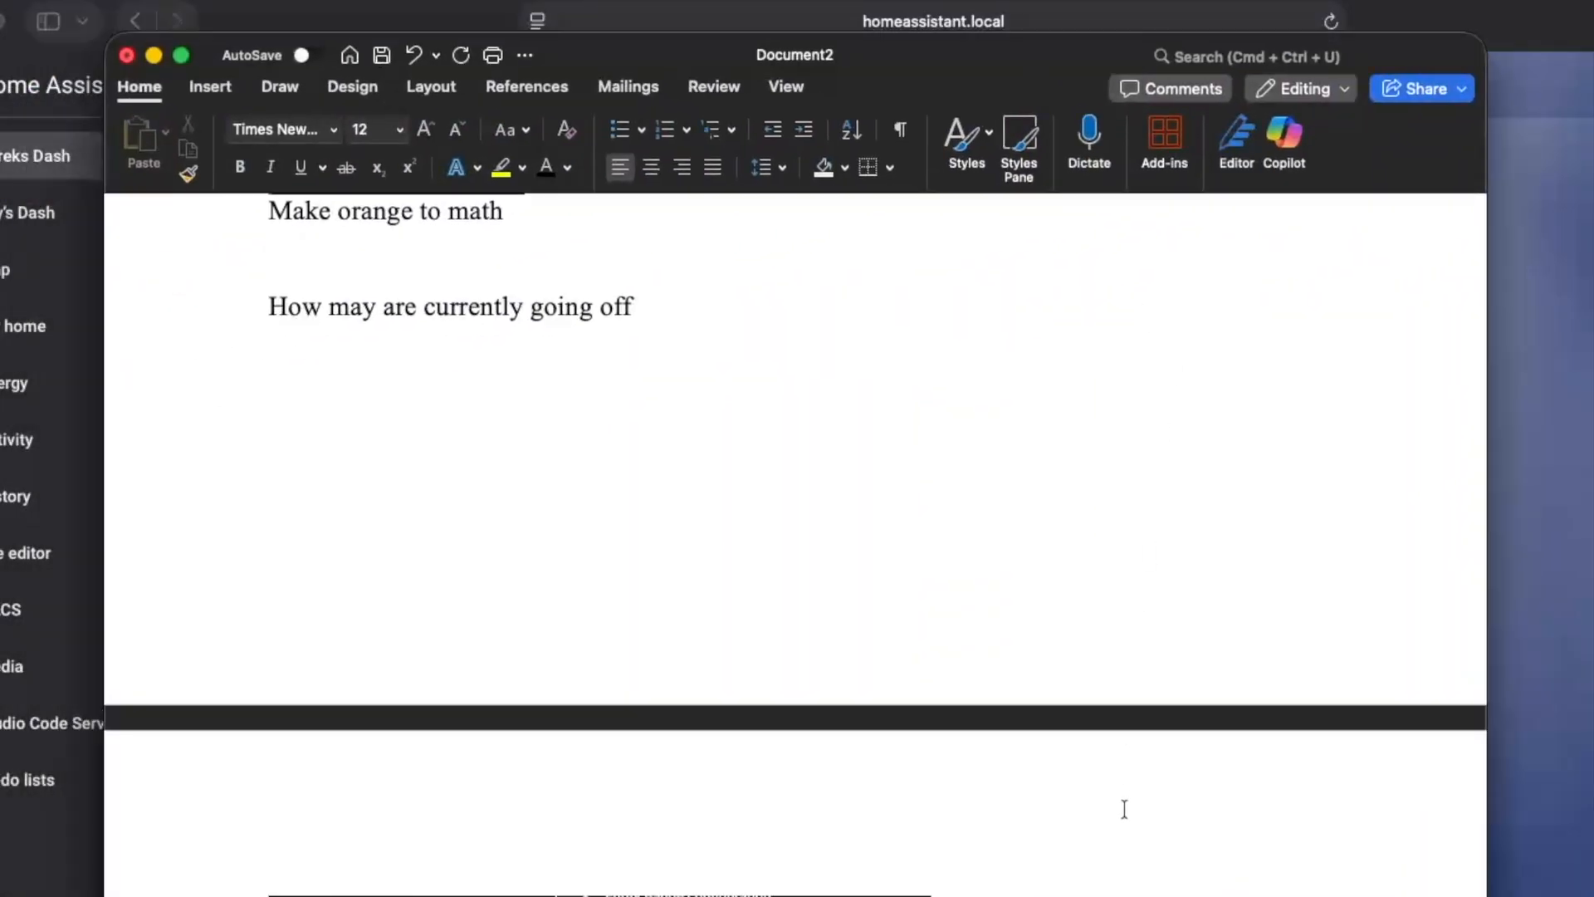
{"action": "scroll", "coordinate": [1129, 793], "scroll_direction": "up", "scroll_amount": 10}
{"action": "scroll", "coordinate": [1129, 793], "scroll_direction": "up", "scroll_amount": 15}
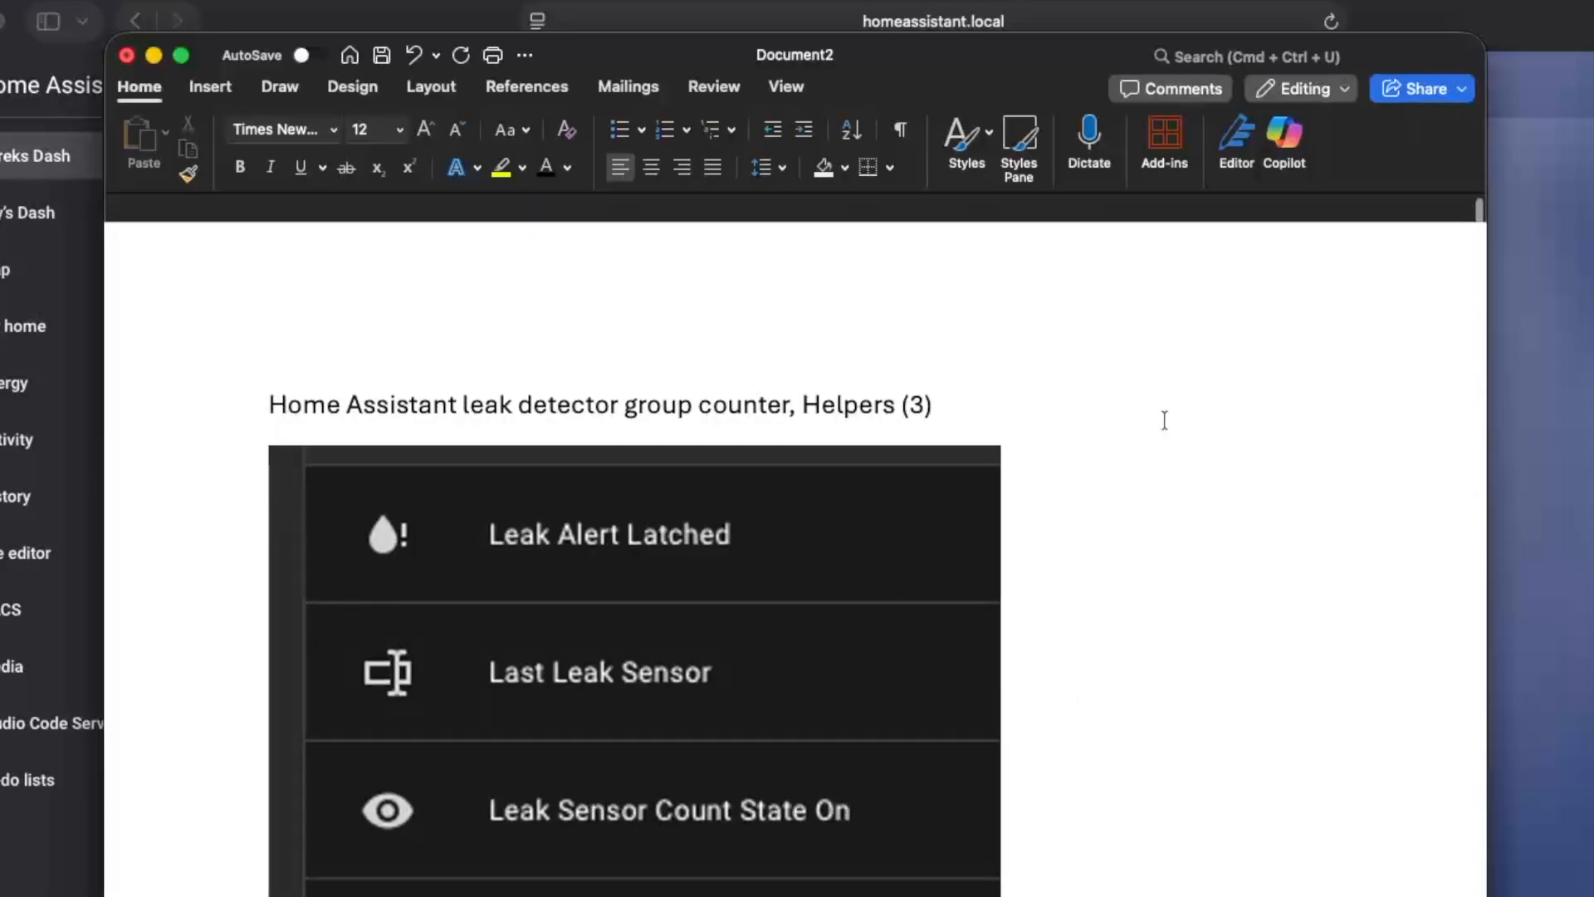
{"action": "scroll", "coordinate": [1166, 432], "scroll_direction": "down", "scroll_amount": 1}
{"action": "scroll", "coordinate": [1179, 460], "scroll_direction": "down", "scroll_amount": 10}
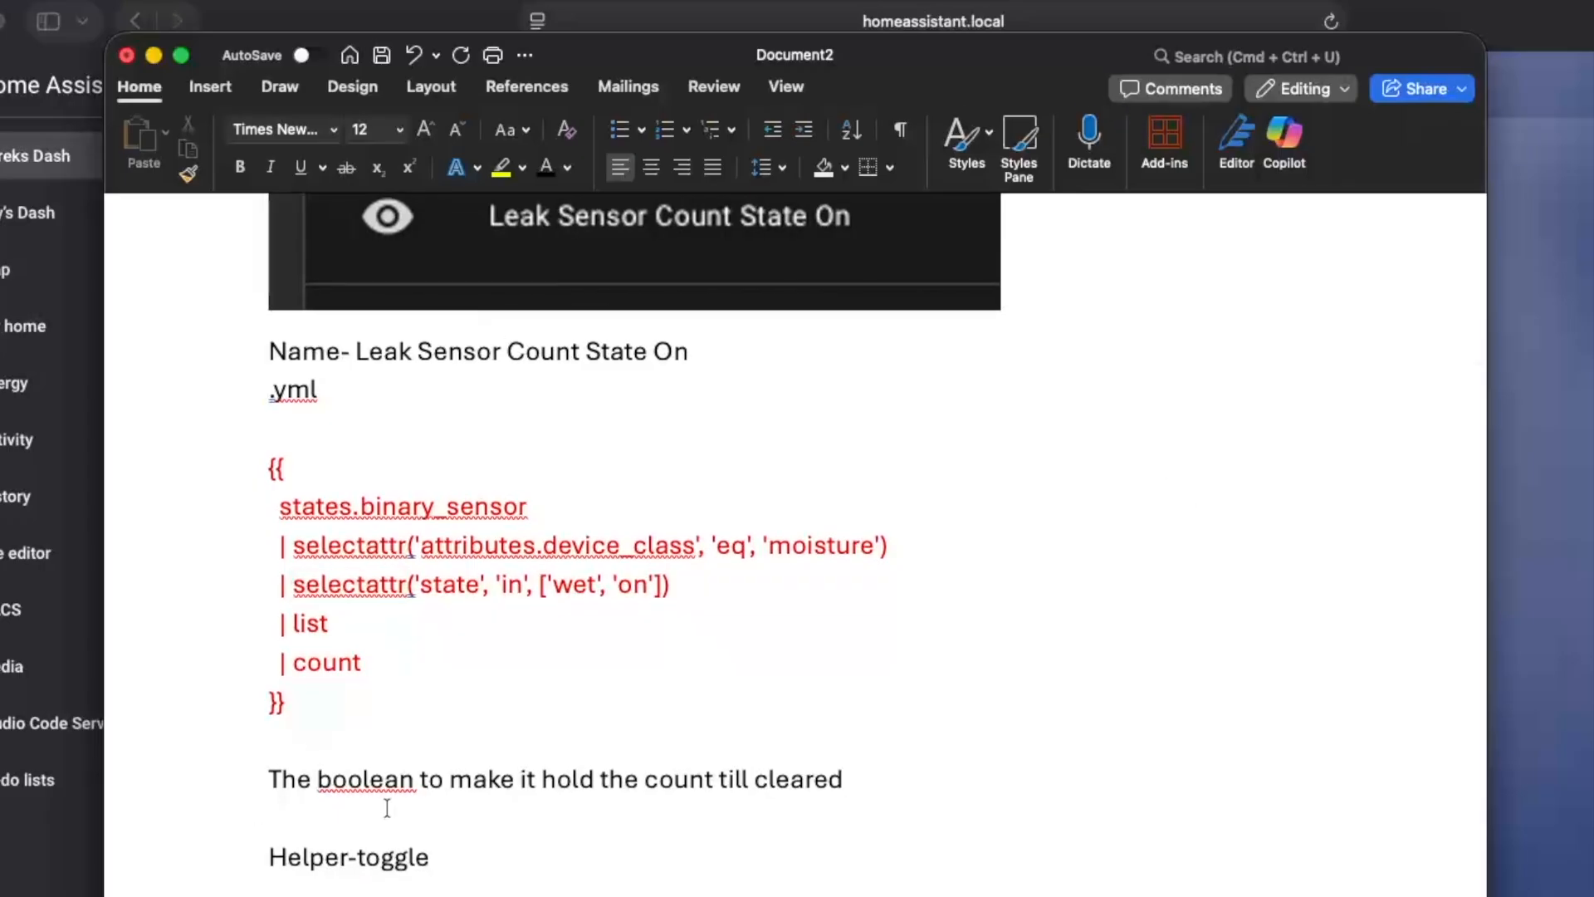
{"action": "scroll", "coordinate": [385, 800], "scroll_direction": "down", "scroll_amount": 7}
{"action": "scroll", "coordinate": [406, 843], "scroll_direction": "down", "scroll_amount": 6}
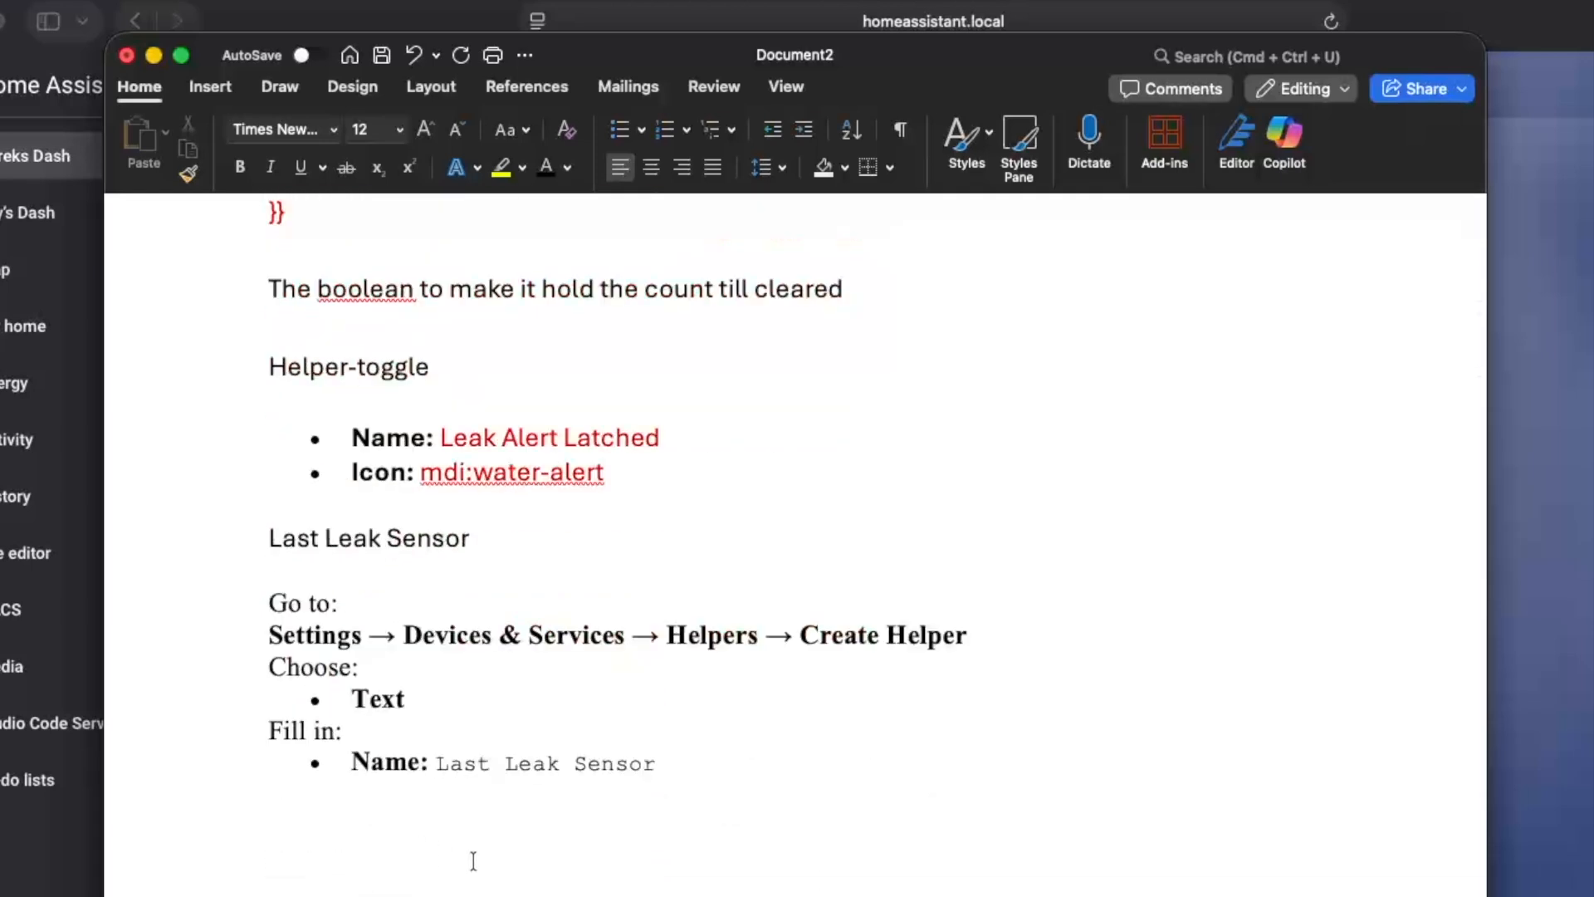
{"action": "left_click_drag", "start_coordinate": [1049, 60], "coordinate": [2, 324]}
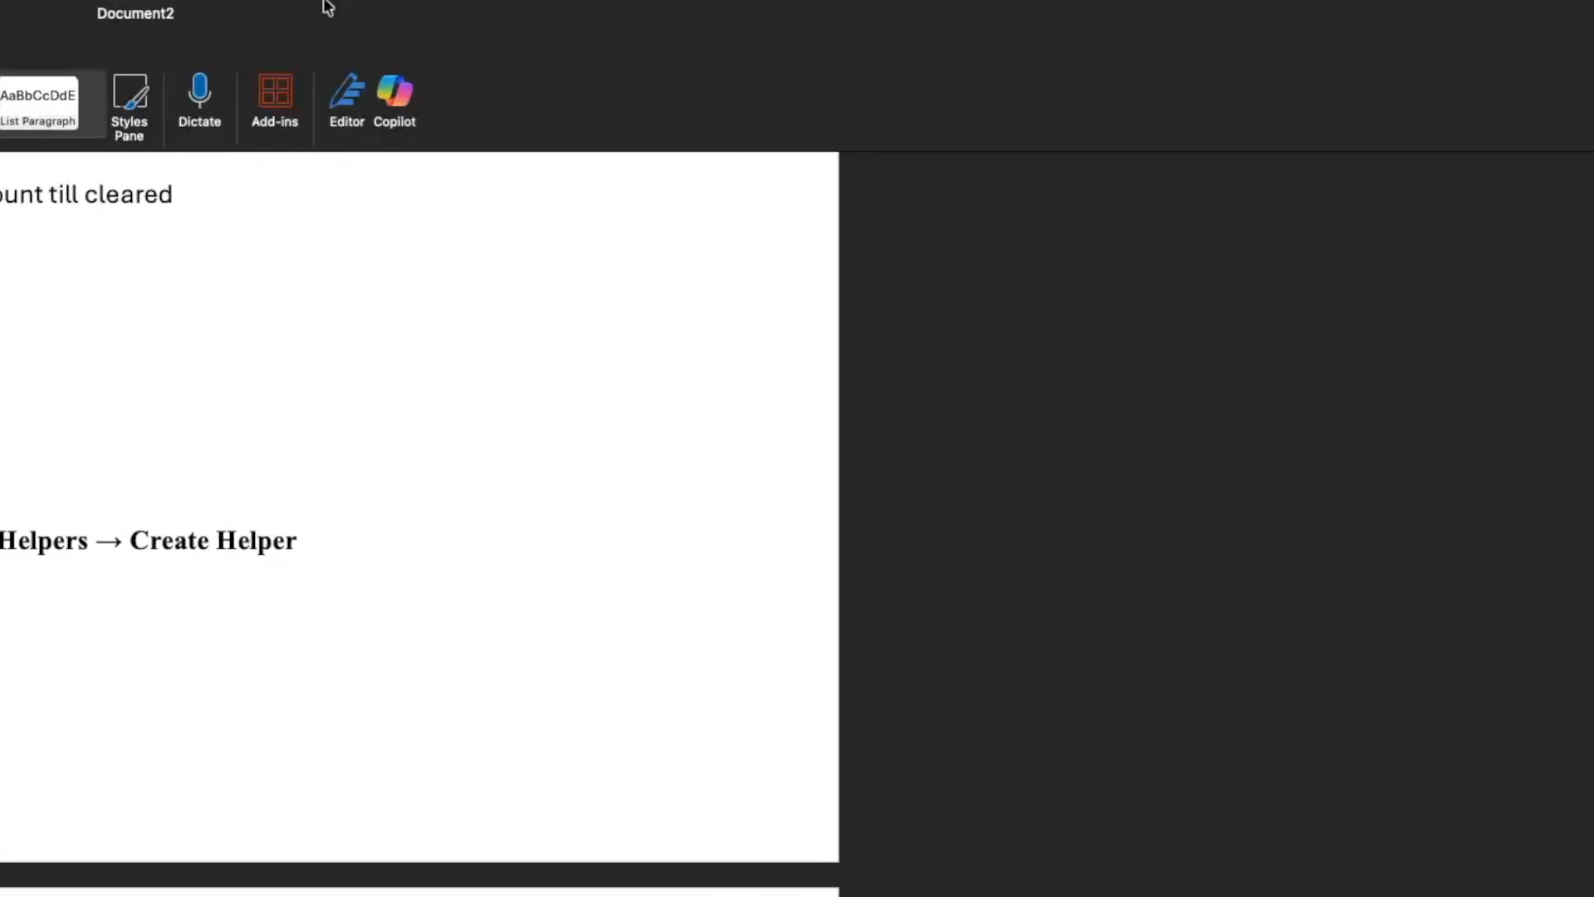
{"action": "left_click_drag", "start_coordinate": [323, 7], "coordinate": [1, 324]}
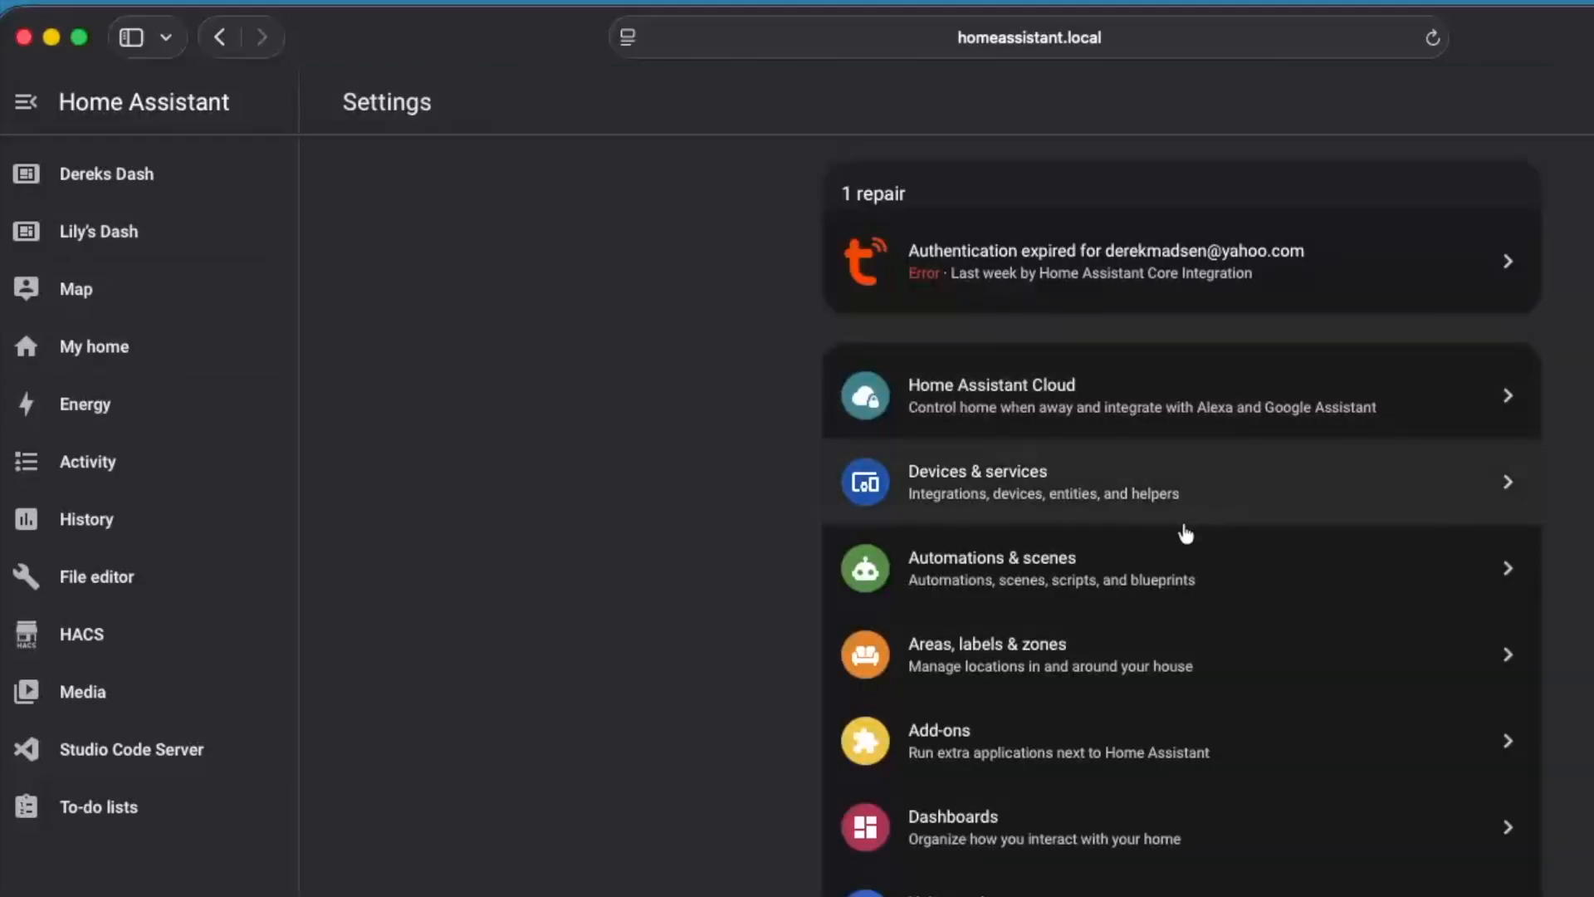
Create a Toggle helper named Leak Alert Latched with the mdi:water-alert icon under Devices & services and check its state
{"action": "left_click", "coordinate": [1186, 500]}
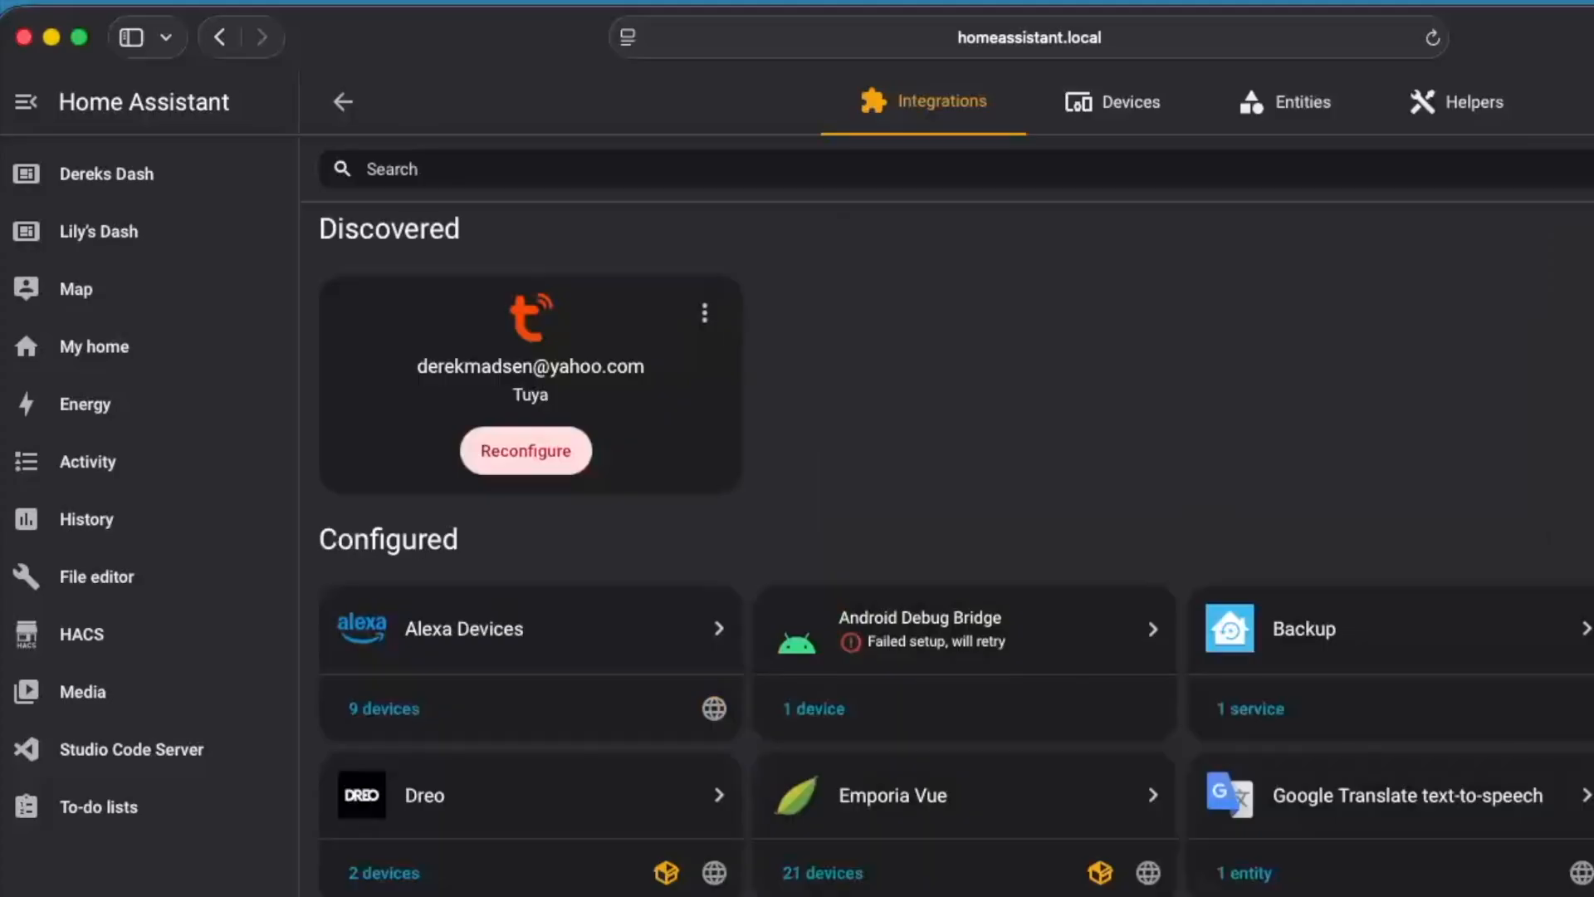
{"action": "left_click", "coordinate": [1499, 100]}
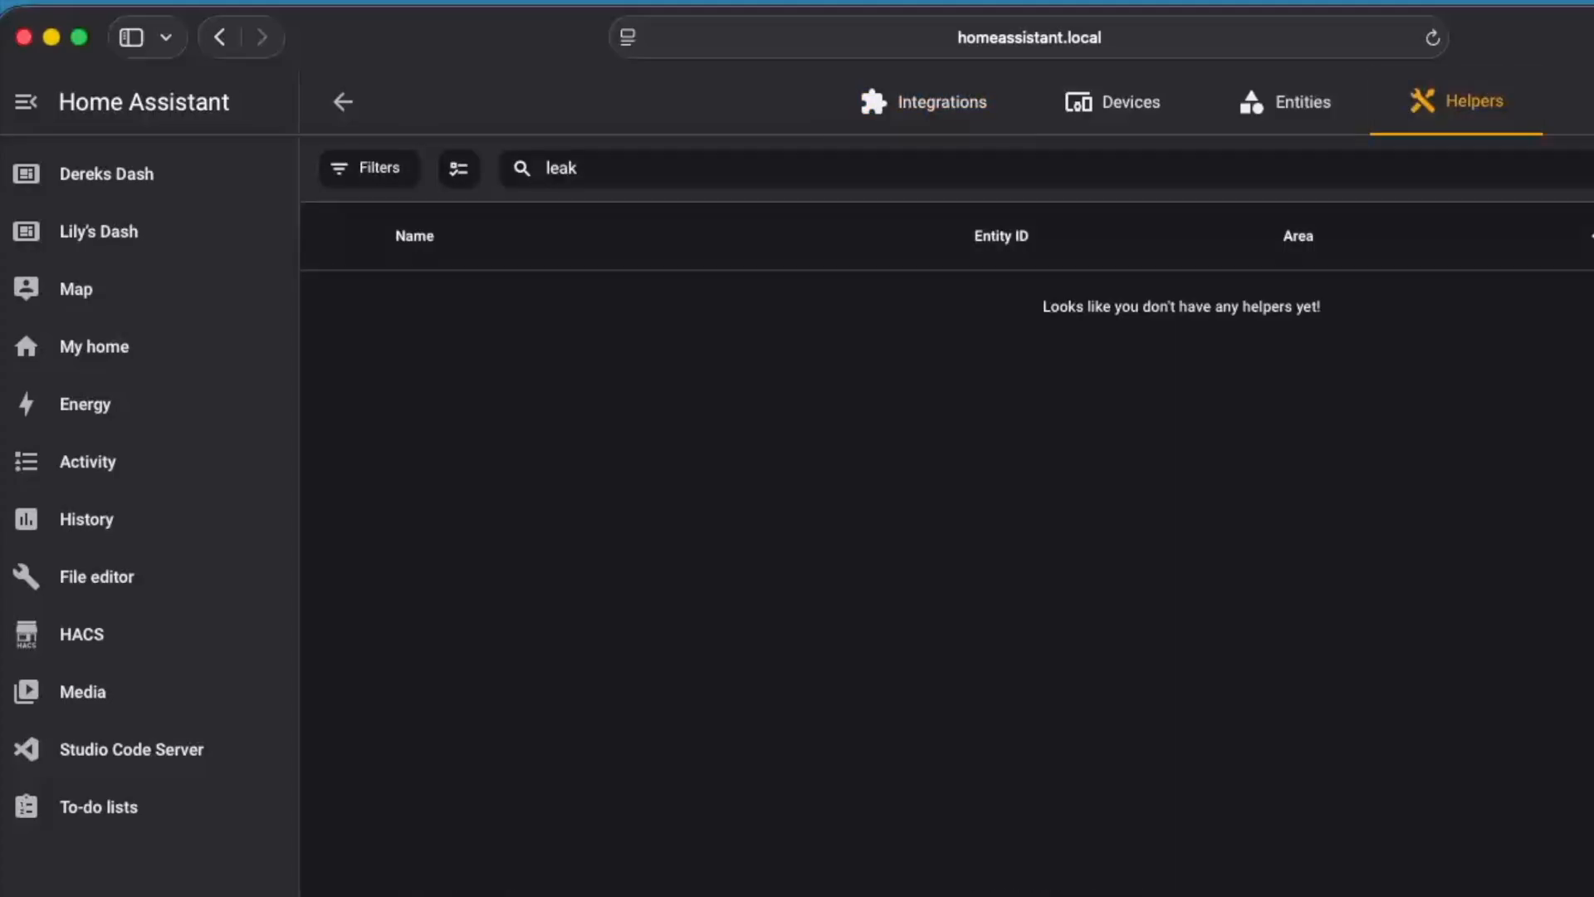
{"action": "left_click", "coordinate": [1582, 884]}
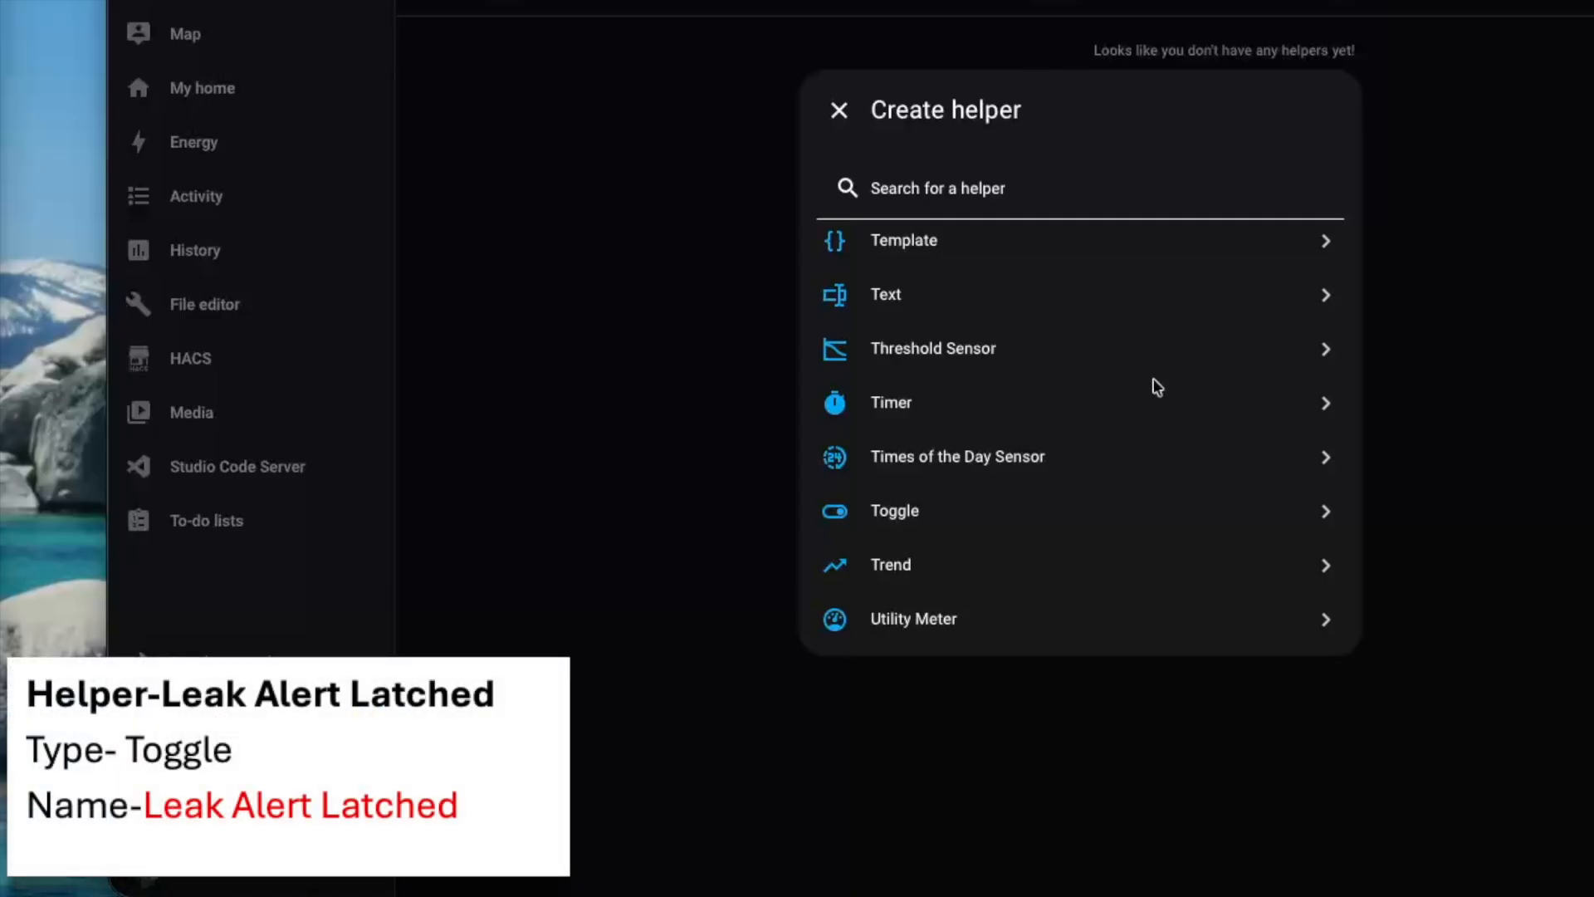
{"action": "left_click", "coordinate": [937, 513]}
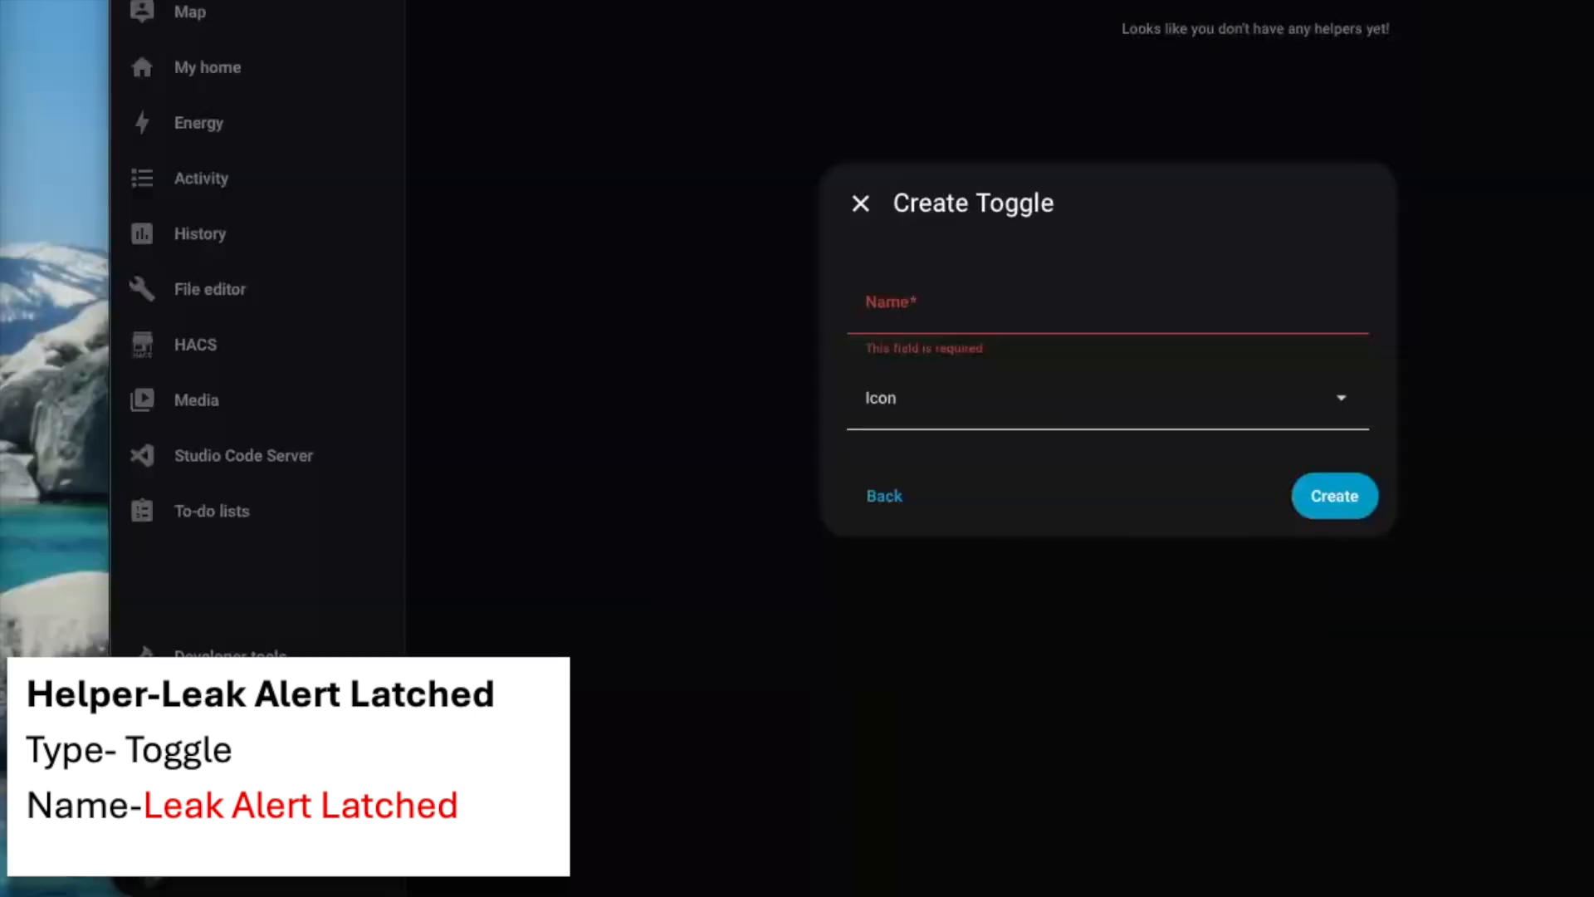
{"action": "left_click", "coordinate": [1014, 313]}
{"action": "type", "text": "Leak Alert Latched"}
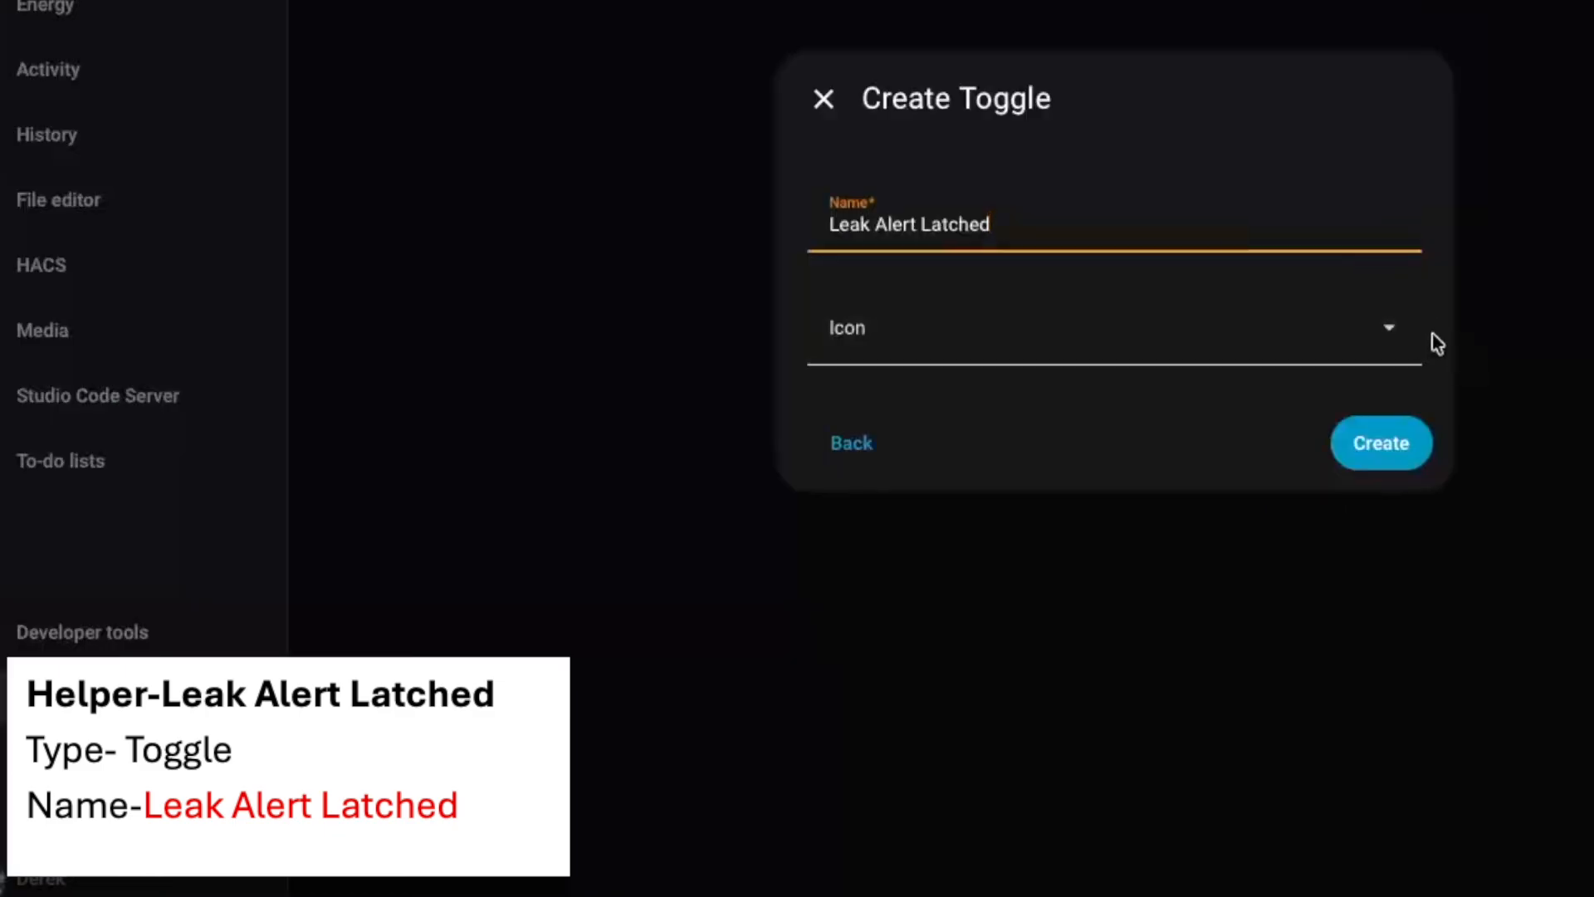
{"action": "left_click", "coordinate": [1398, 330]}
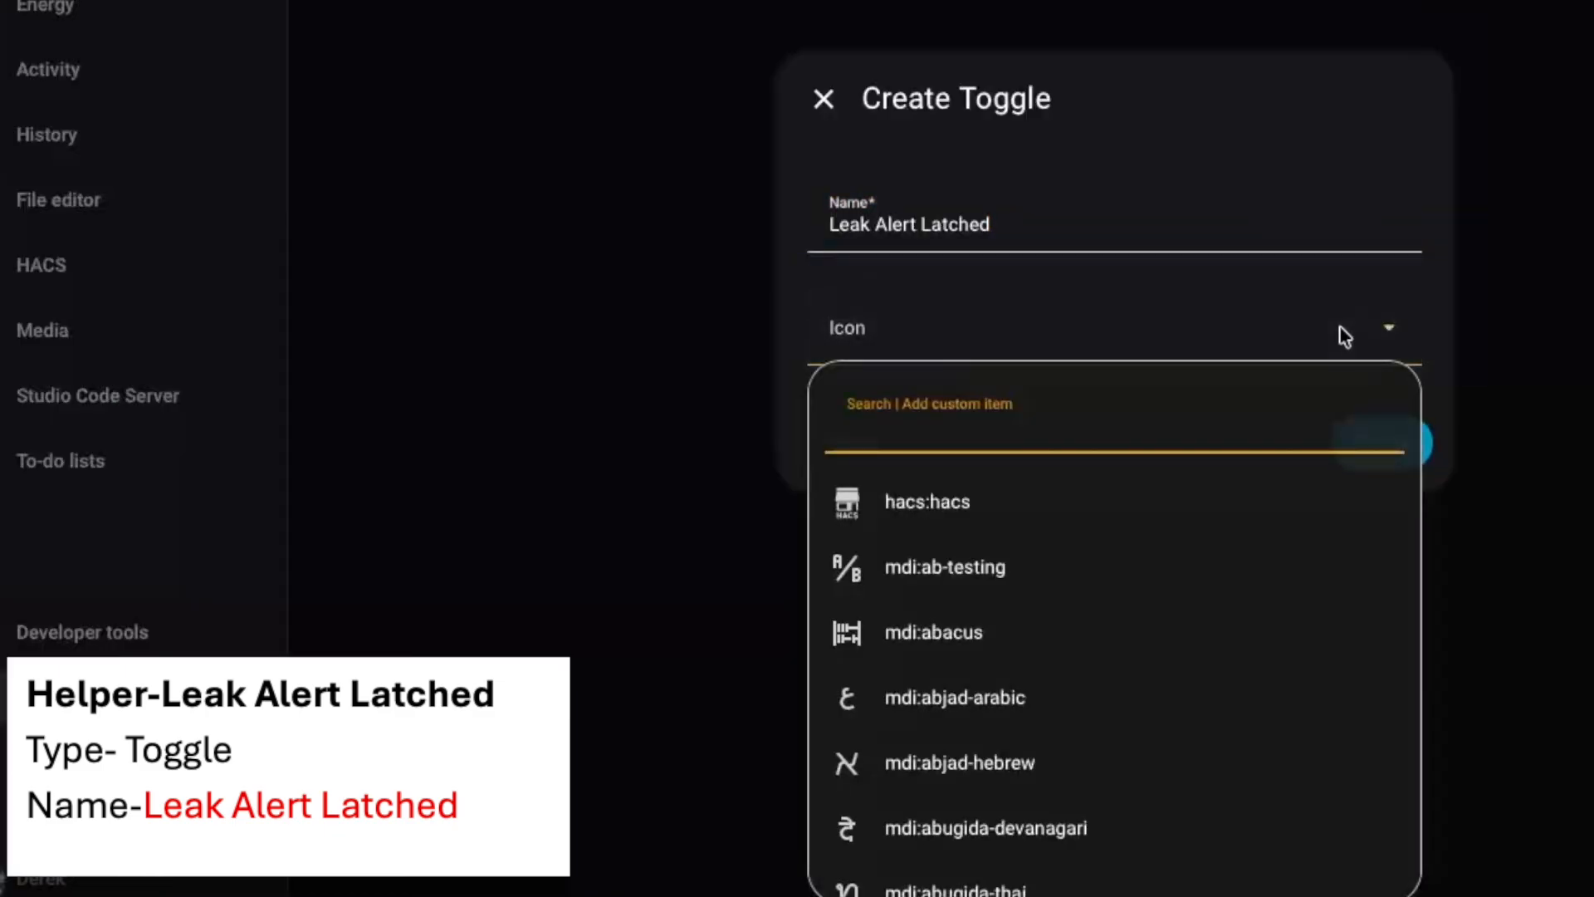
{"action": "type", "text": "water"}
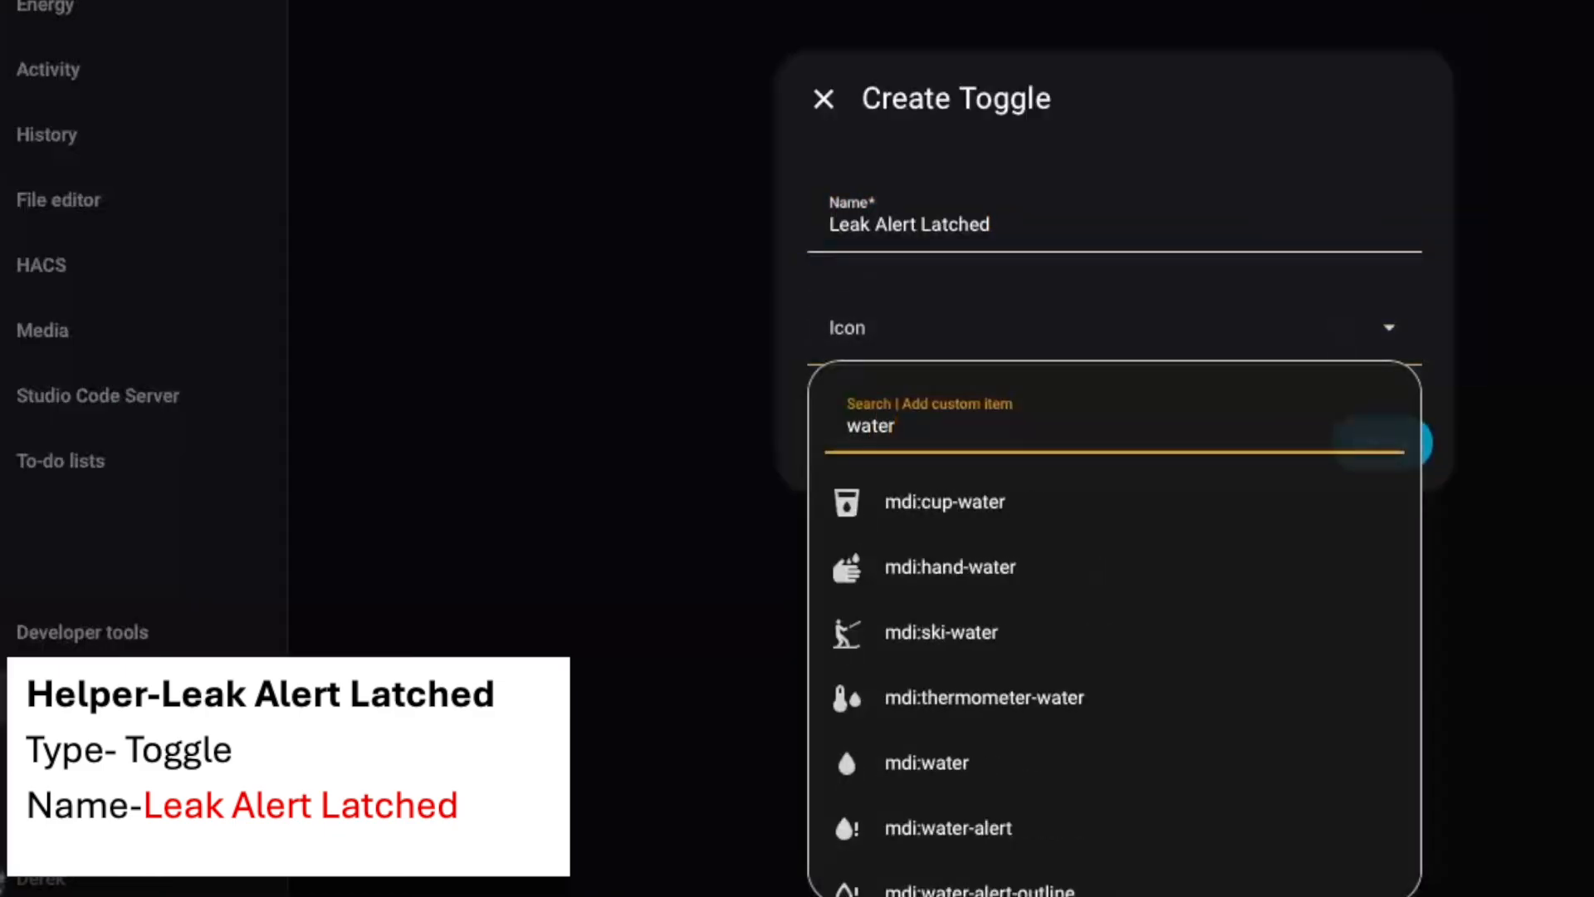
{"action": "left_click", "coordinate": [977, 841]}
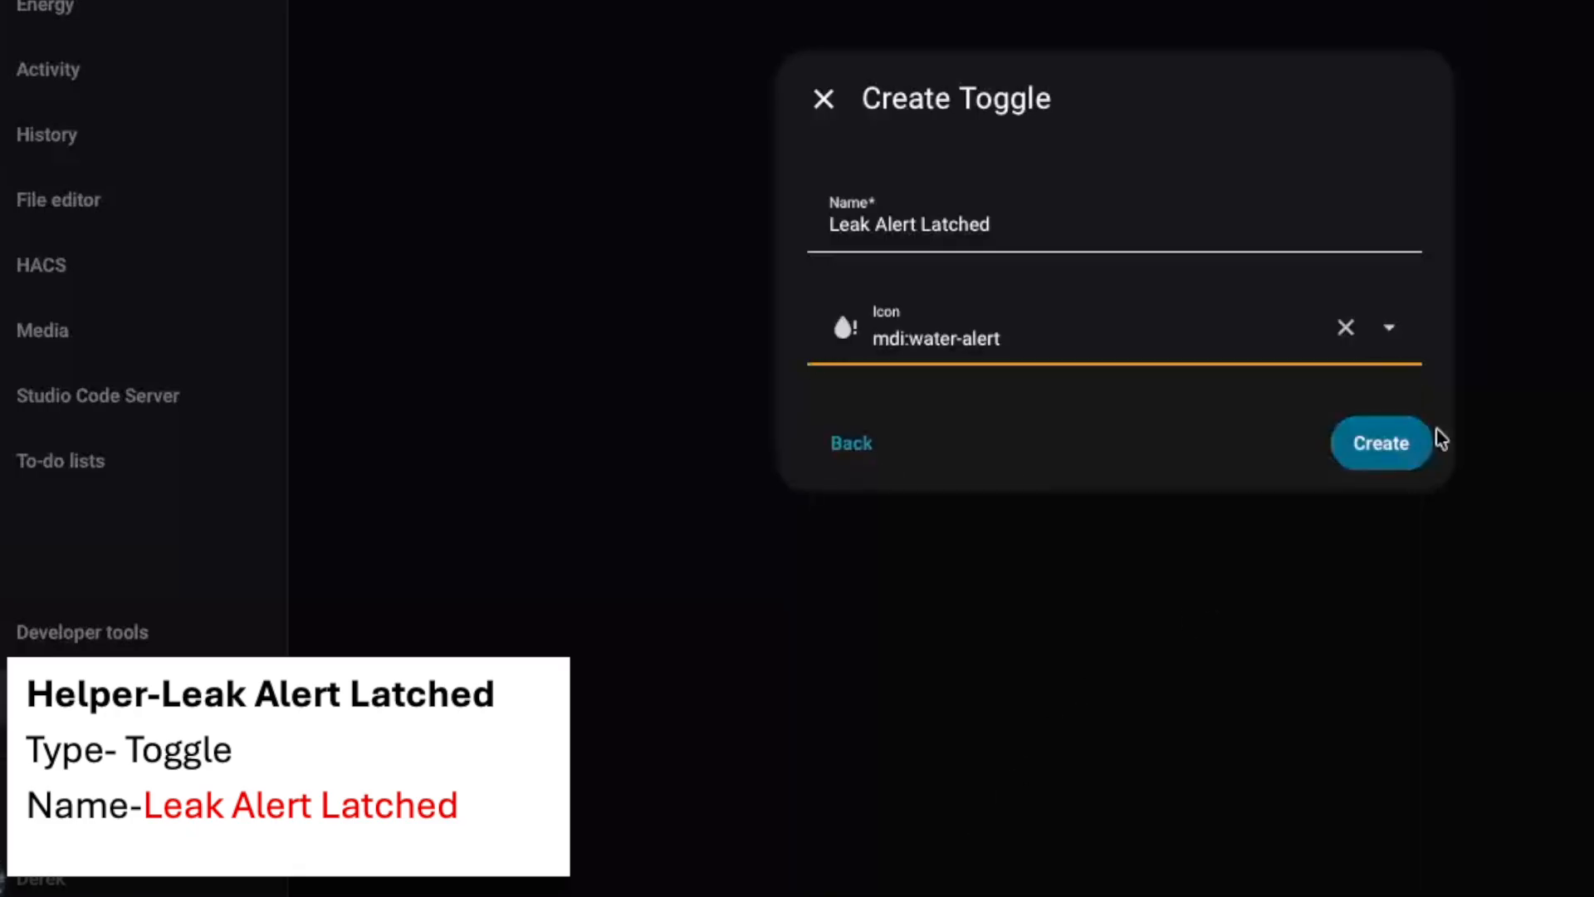
{"action": "left_click", "coordinate": [1377, 452]}
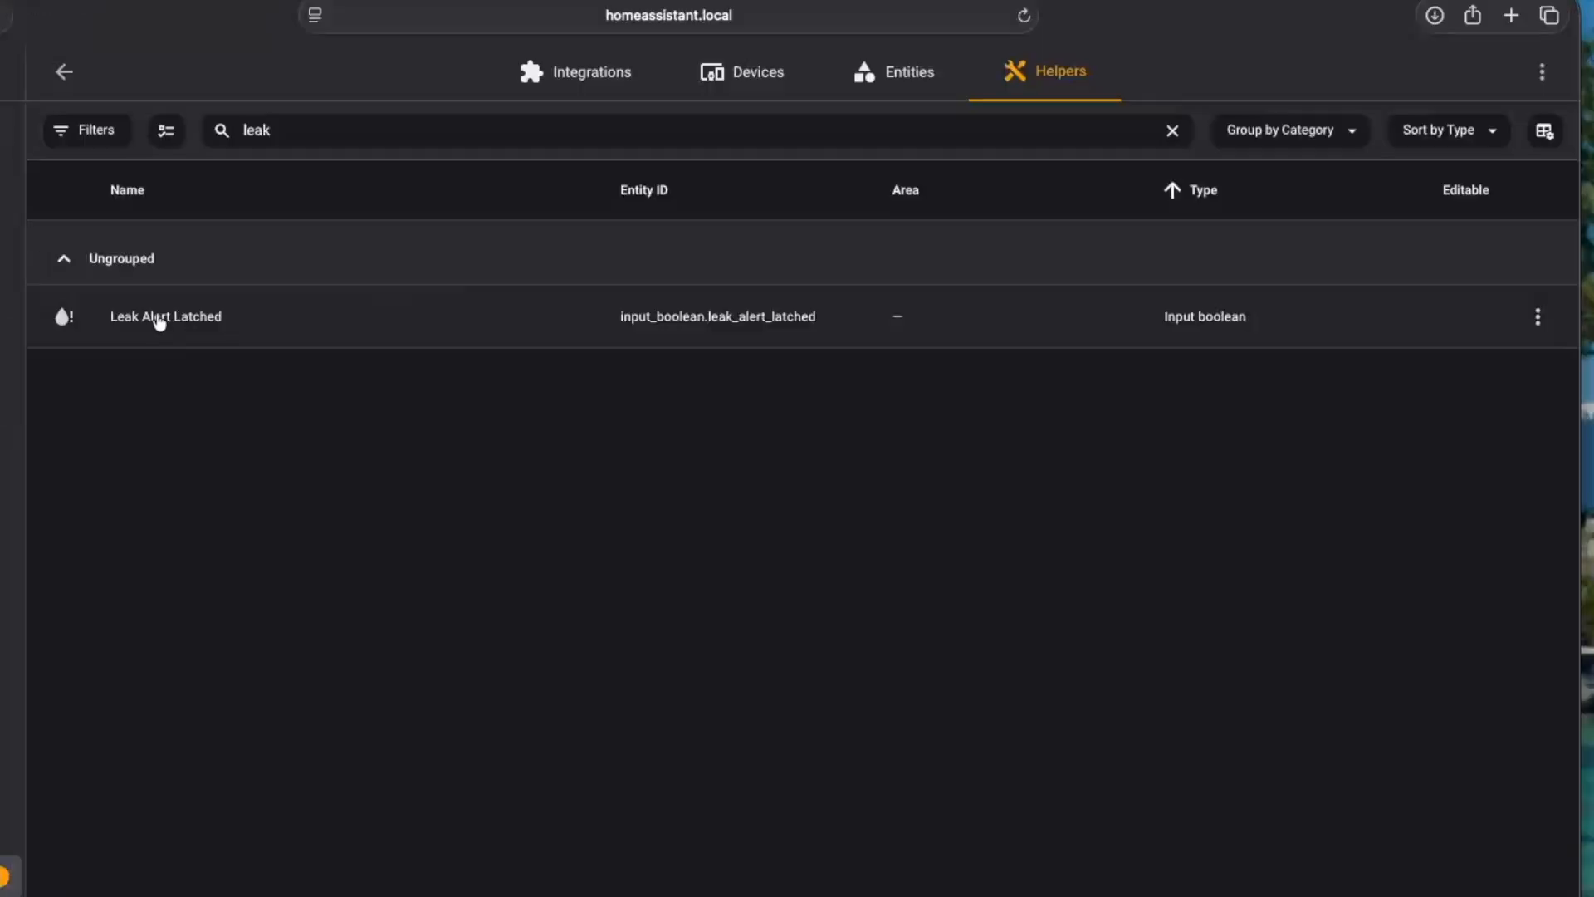
{"action": "left_click", "coordinate": [126, 321]}
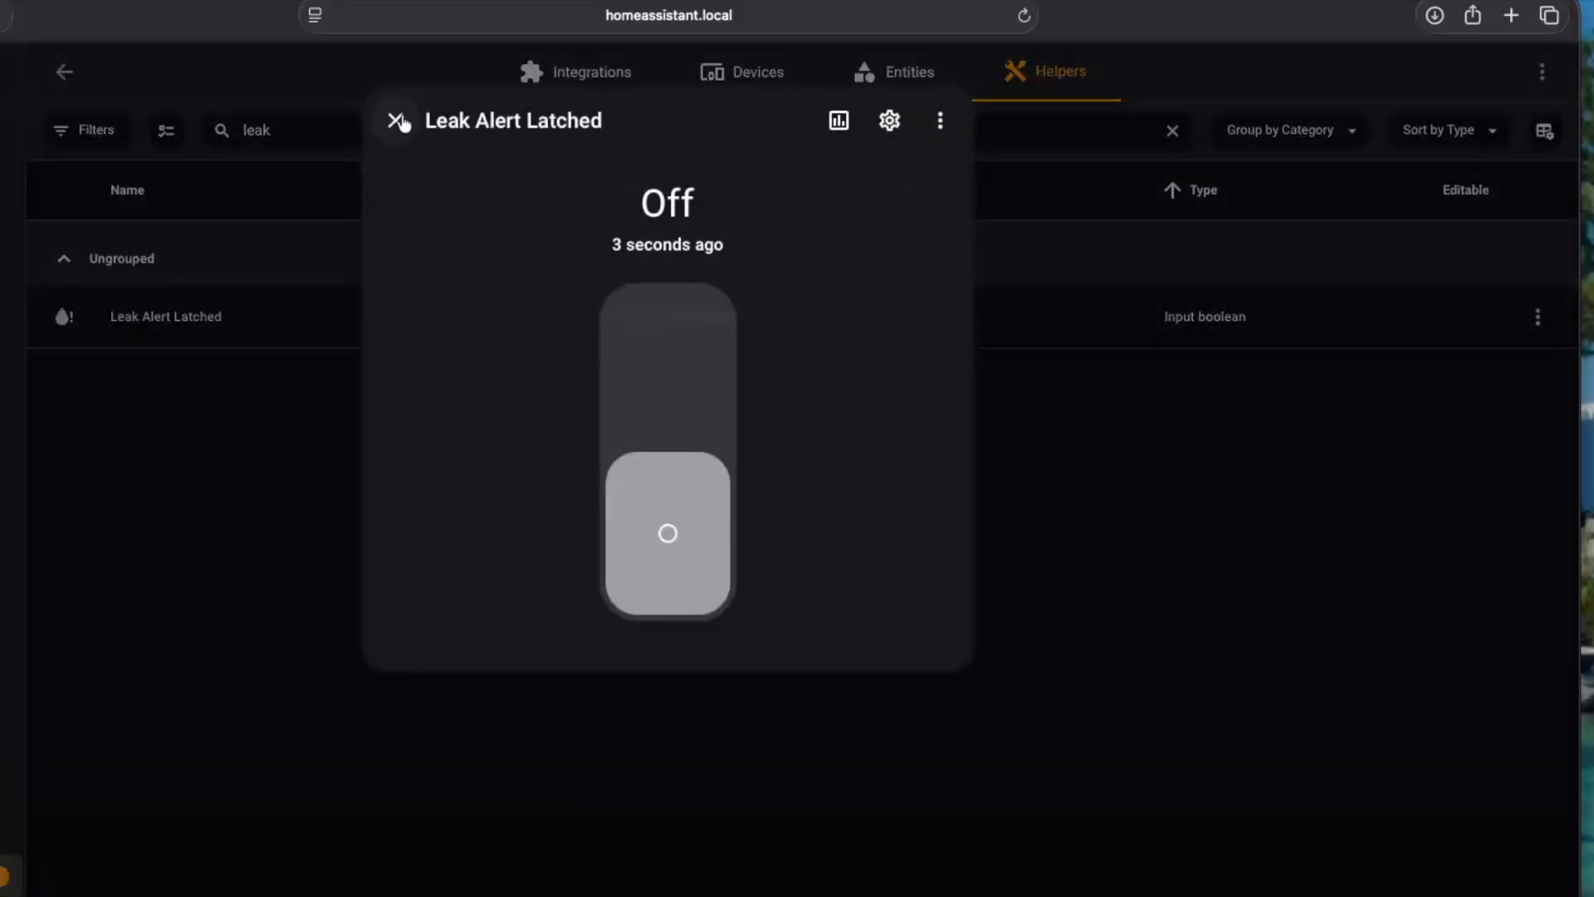
{"action": "left_click", "coordinate": [397, 121]}
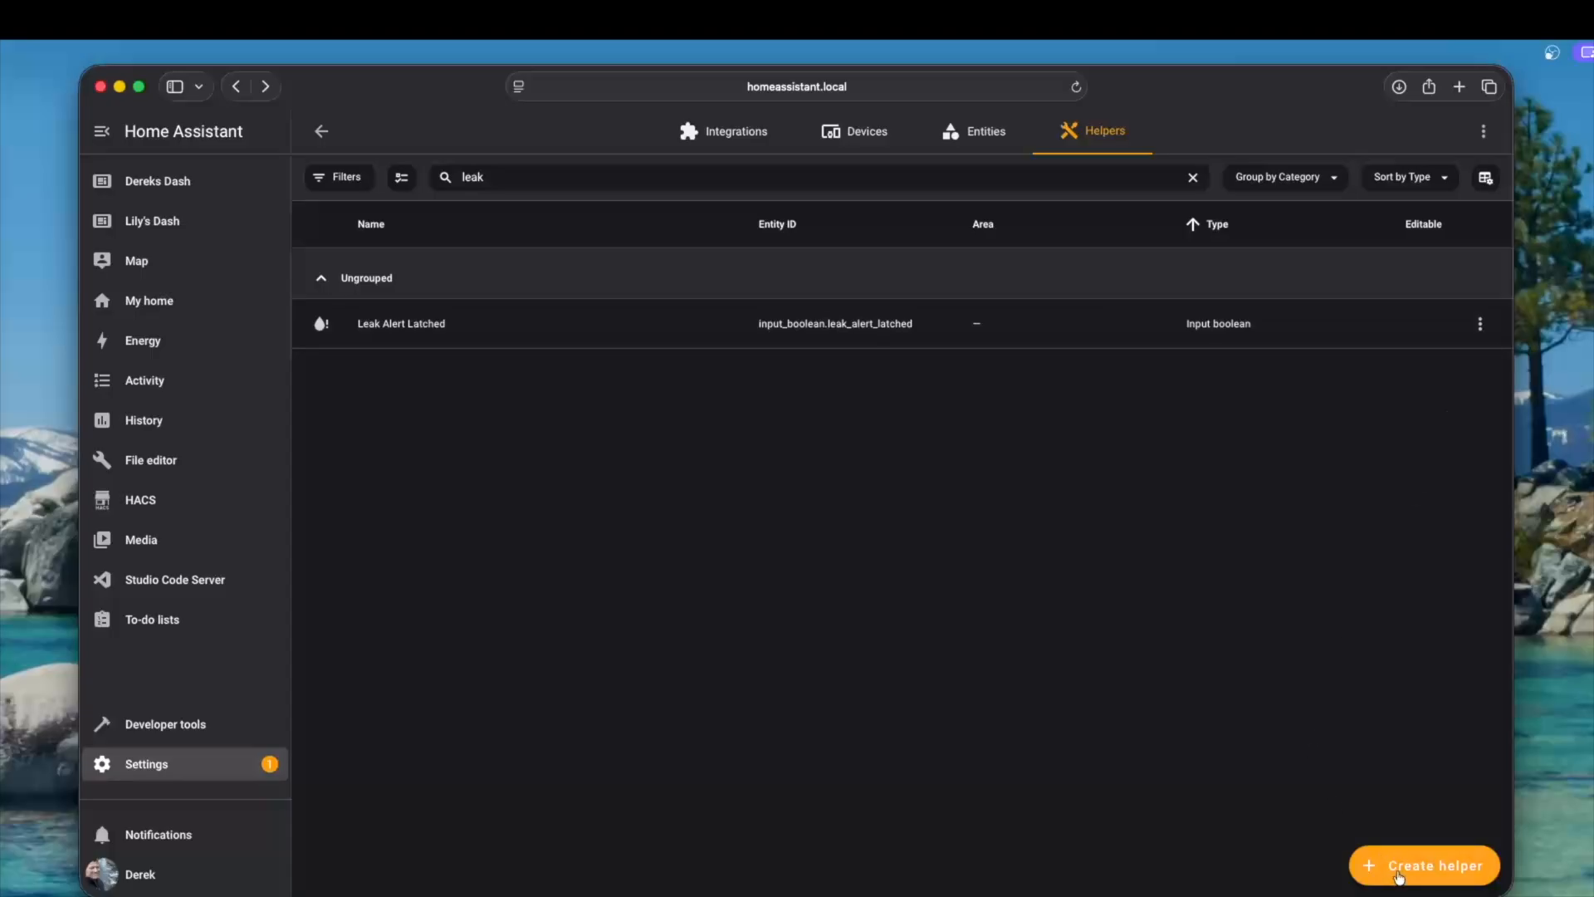
Create a template sensor helper named Leak Sensor Count State On that counts moisture binary sensors in state wet or on, with state class Measurement
{"action": "left_click", "coordinate": [1399, 873]}
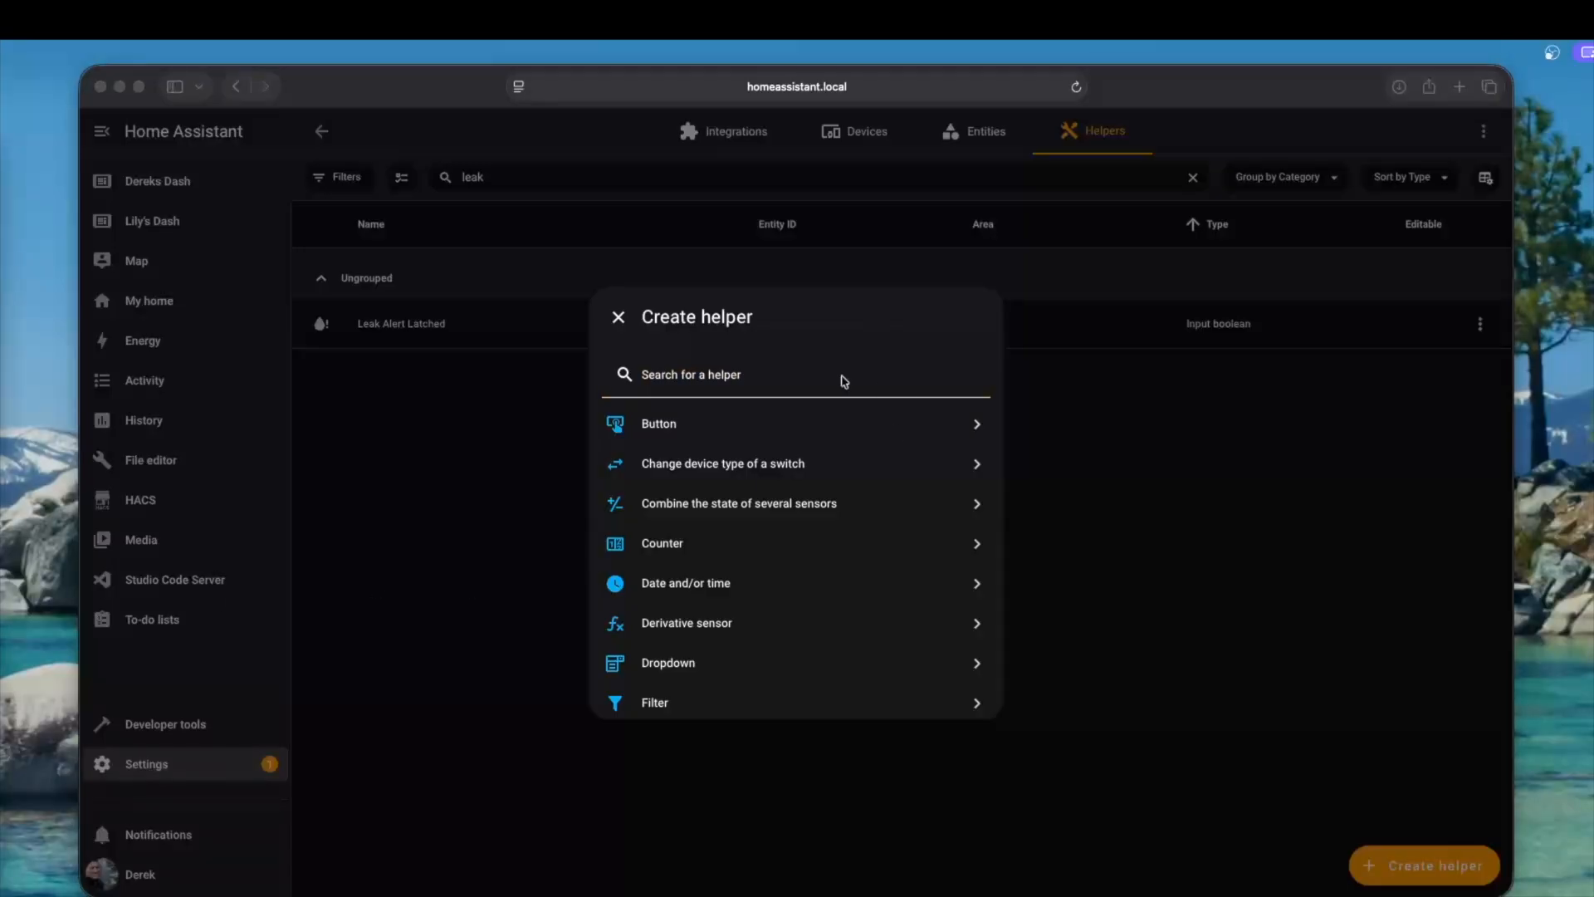
{"action": "left_click", "coordinate": [822, 383]}
{"action": "type", "text": "te"}
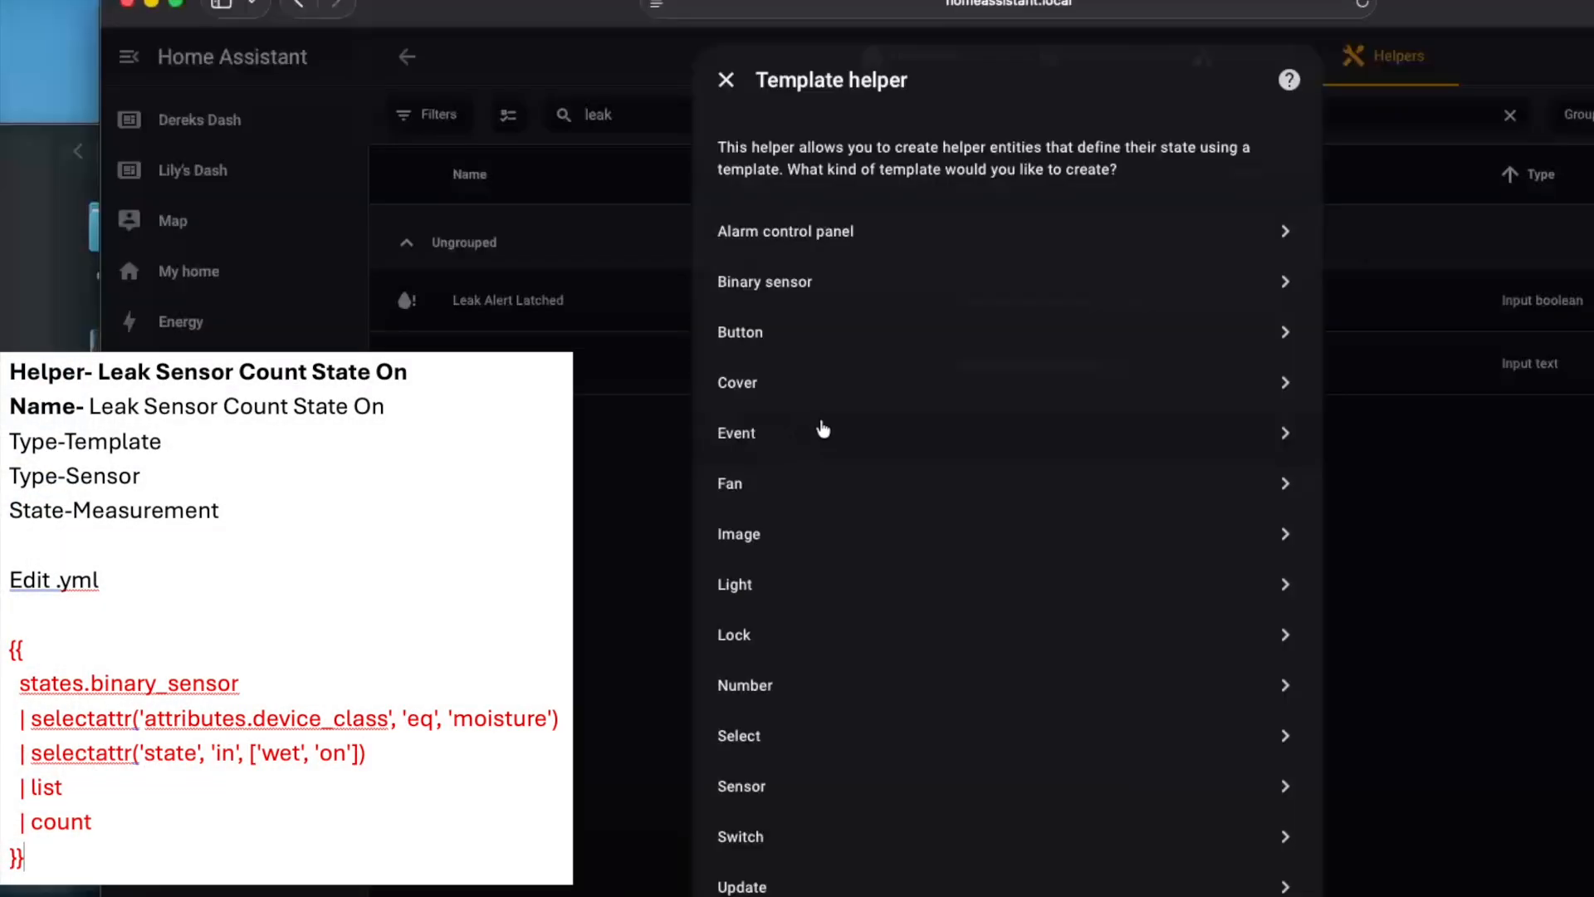
{"action": "left_click", "coordinate": [785, 787]}
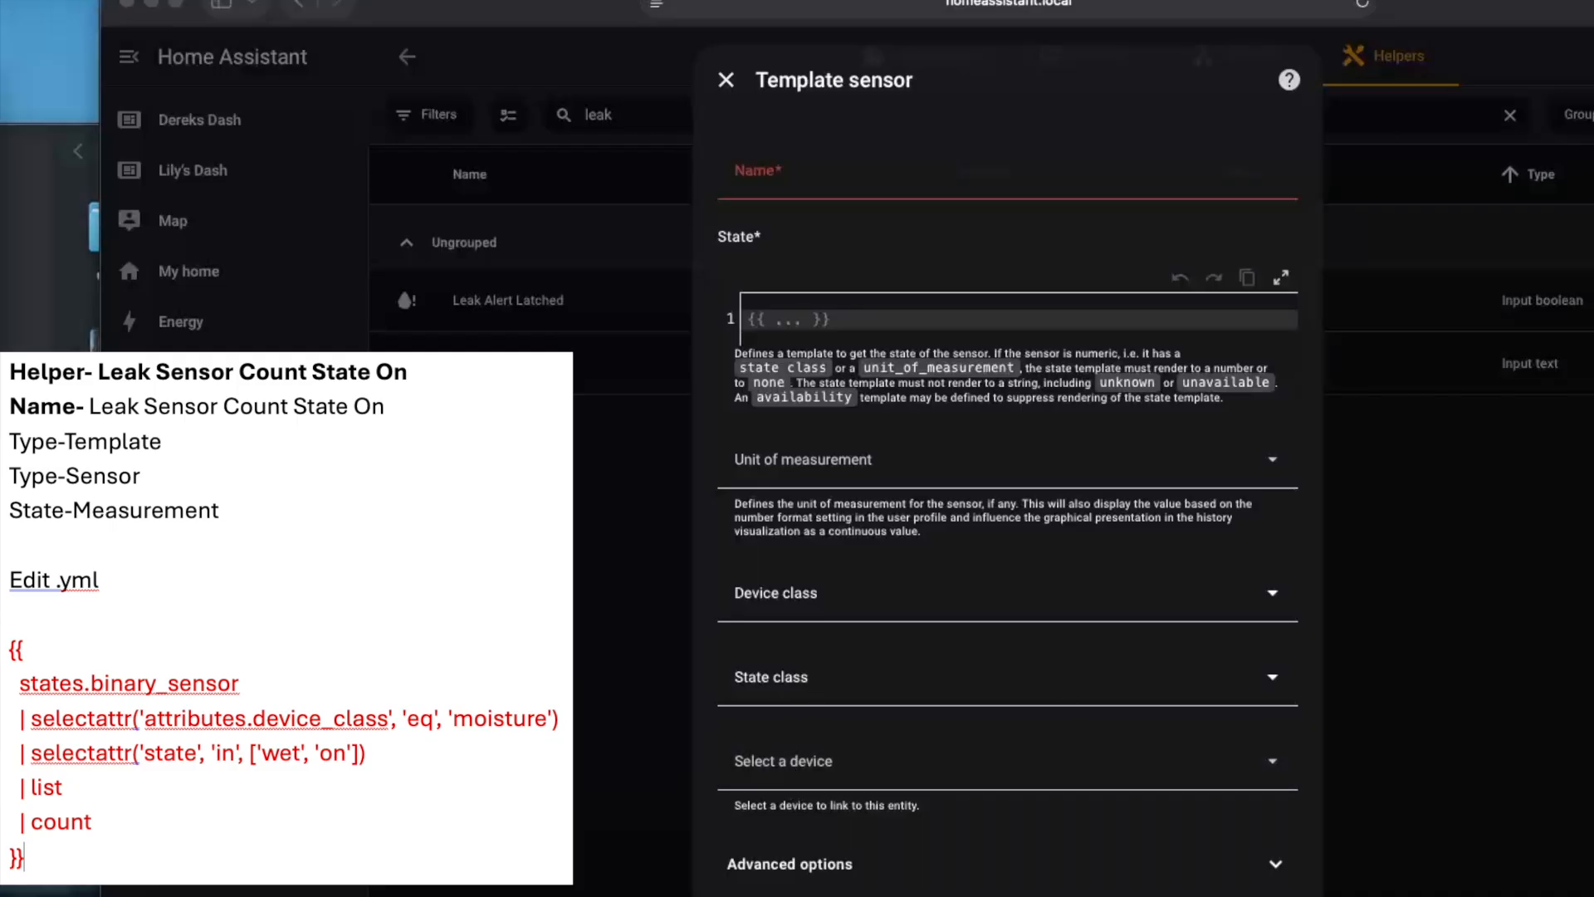
{"action": "type", "text": "Leak Sensor Count State On"}
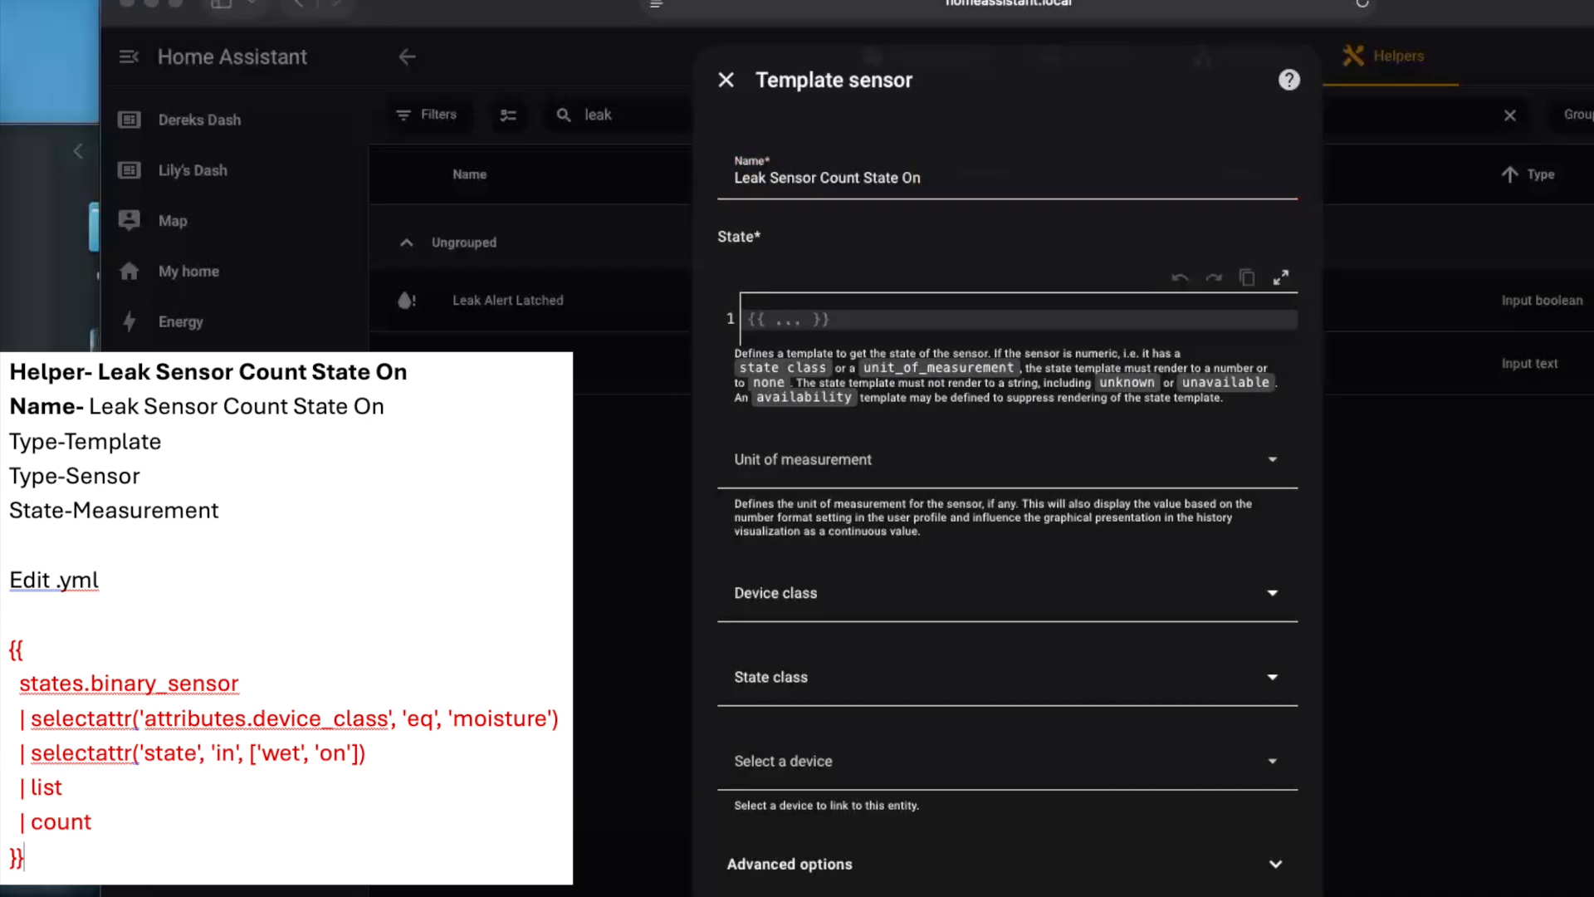
{"action": "type", "text": "{{   states.binary_sensor   | selectattr('attributes.device_class', 'eq', 'moisture')   | selectattr('state', 'in', ['wet', 'on'])   | list   | count }}"}
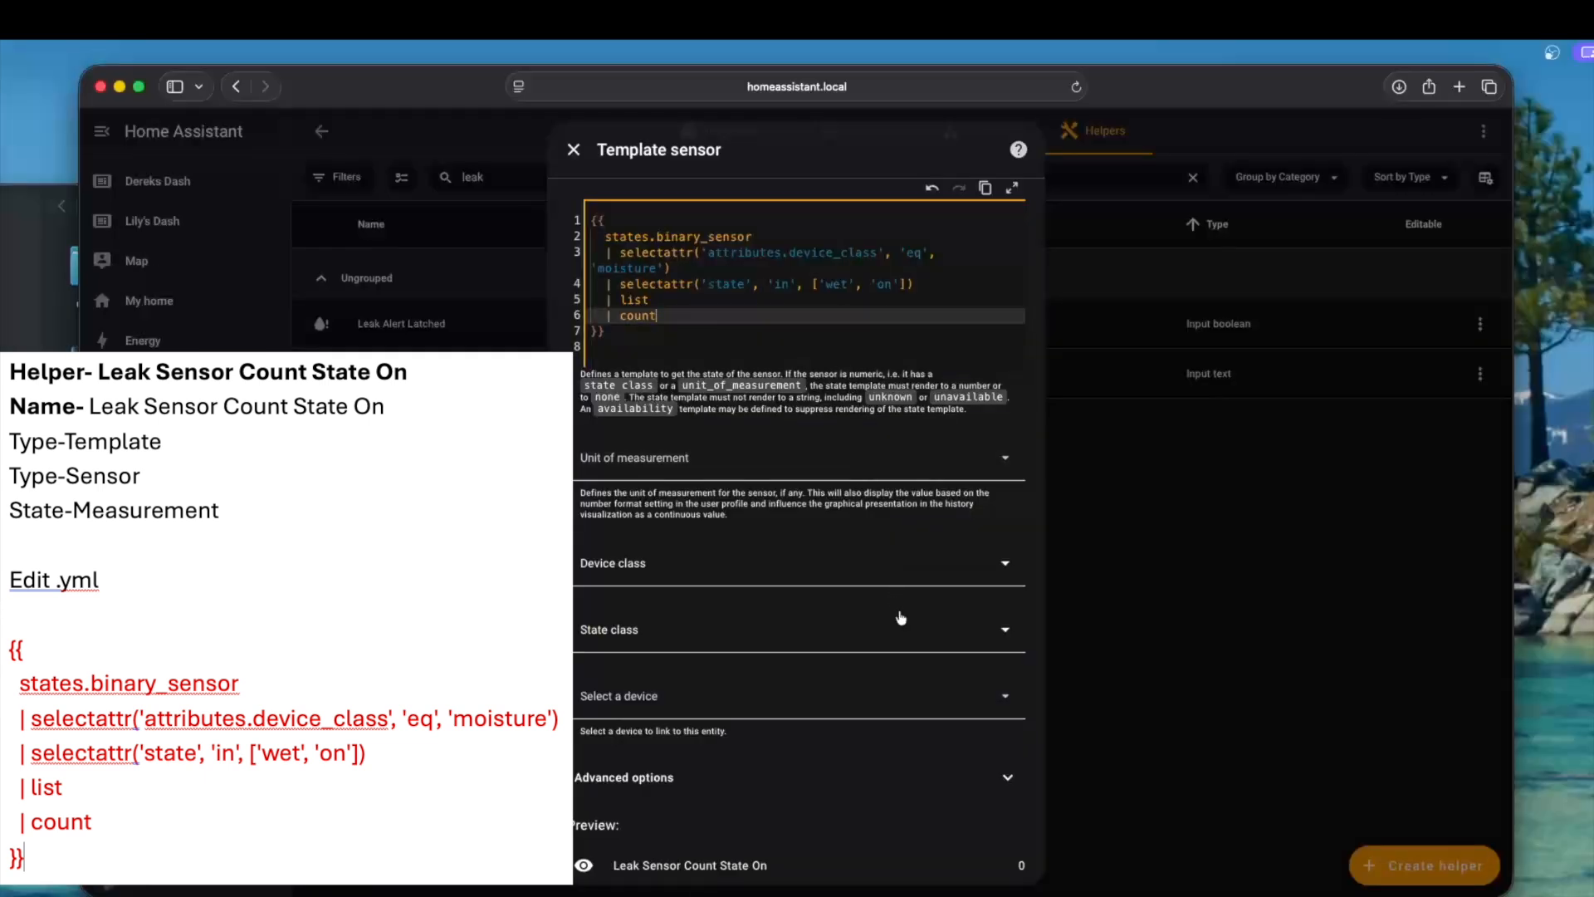
{"action": "left_click", "coordinate": [903, 640]}
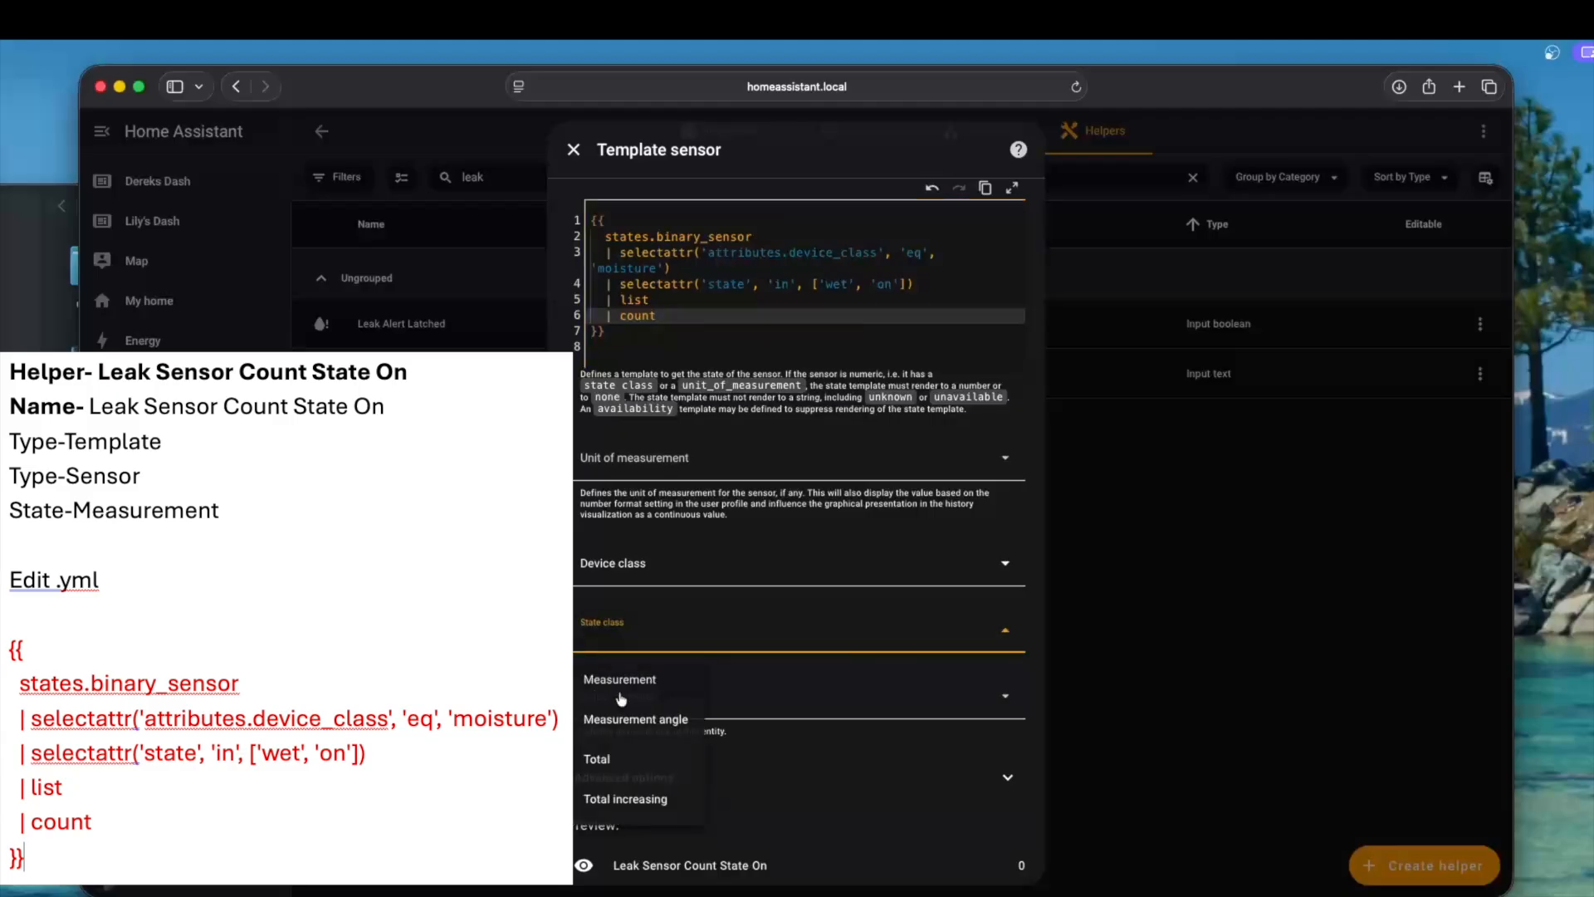
{"action": "left_click", "coordinate": [621, 684]}
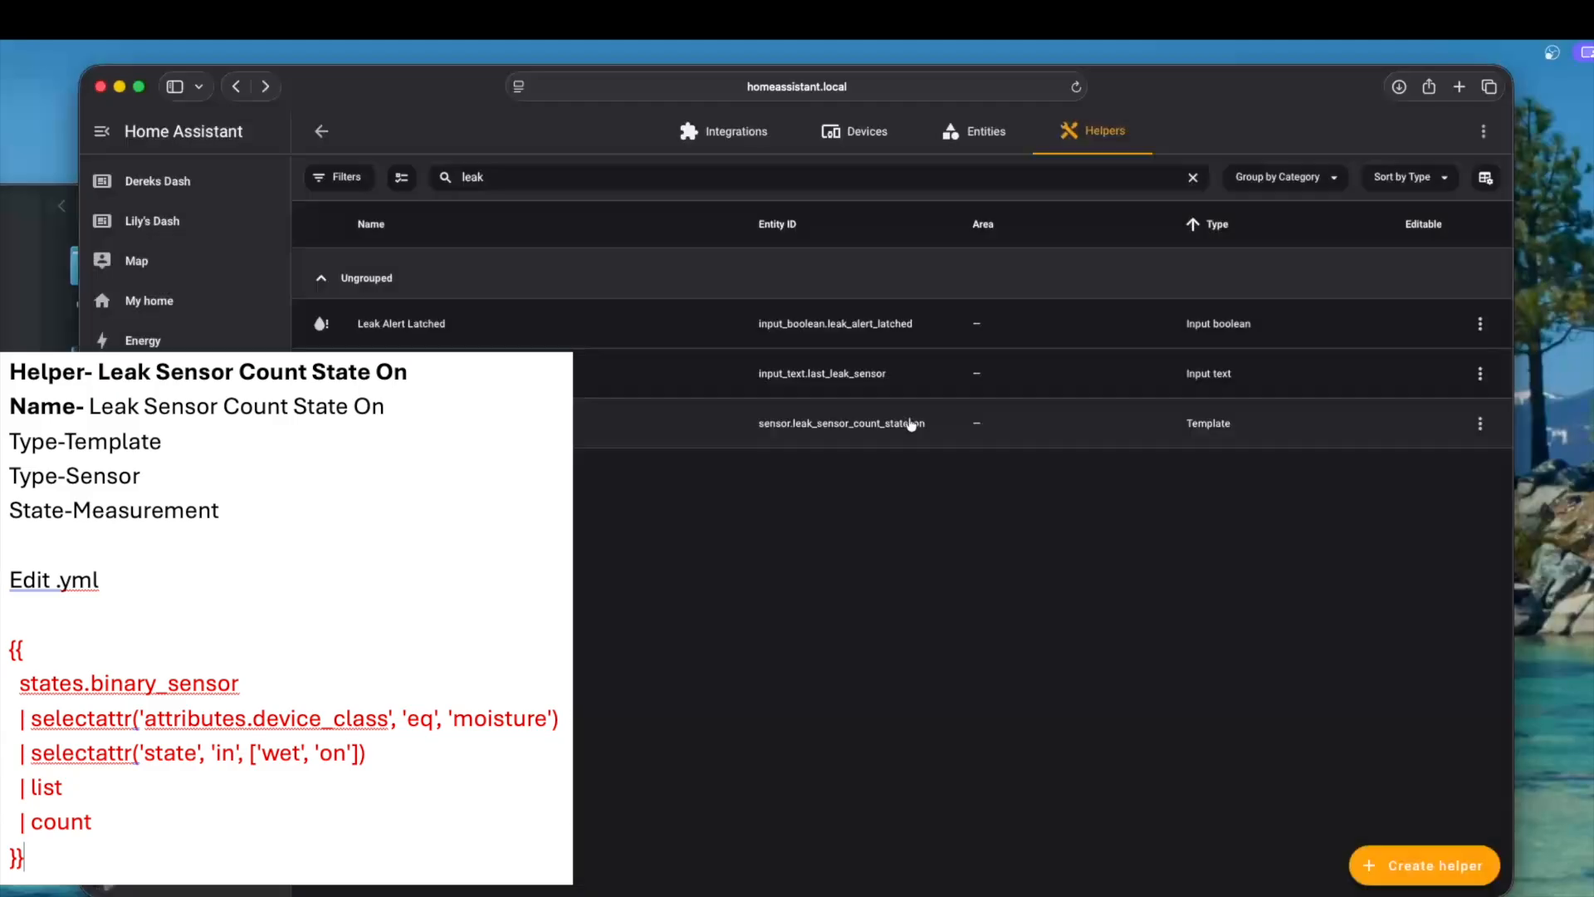
Set the icon of the Leak Sensor Count State On helper to mdi:water-alert and update its settings
{"action": "left_click", "coordinate": [905, 427]}
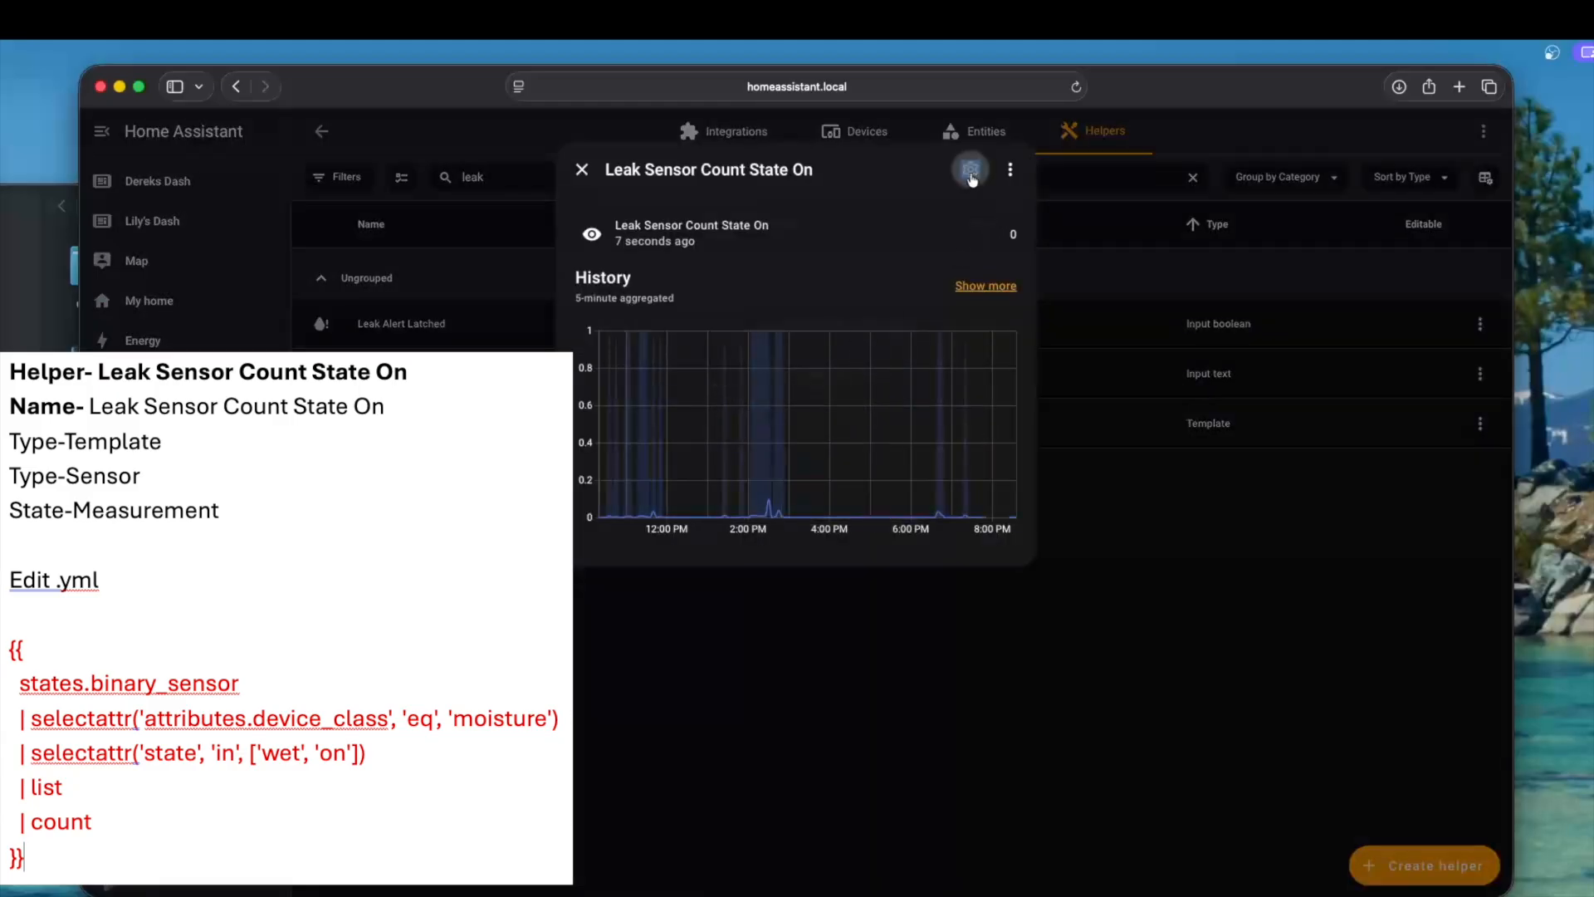
{"action": "left_click", "coordinate": [965, 166]}
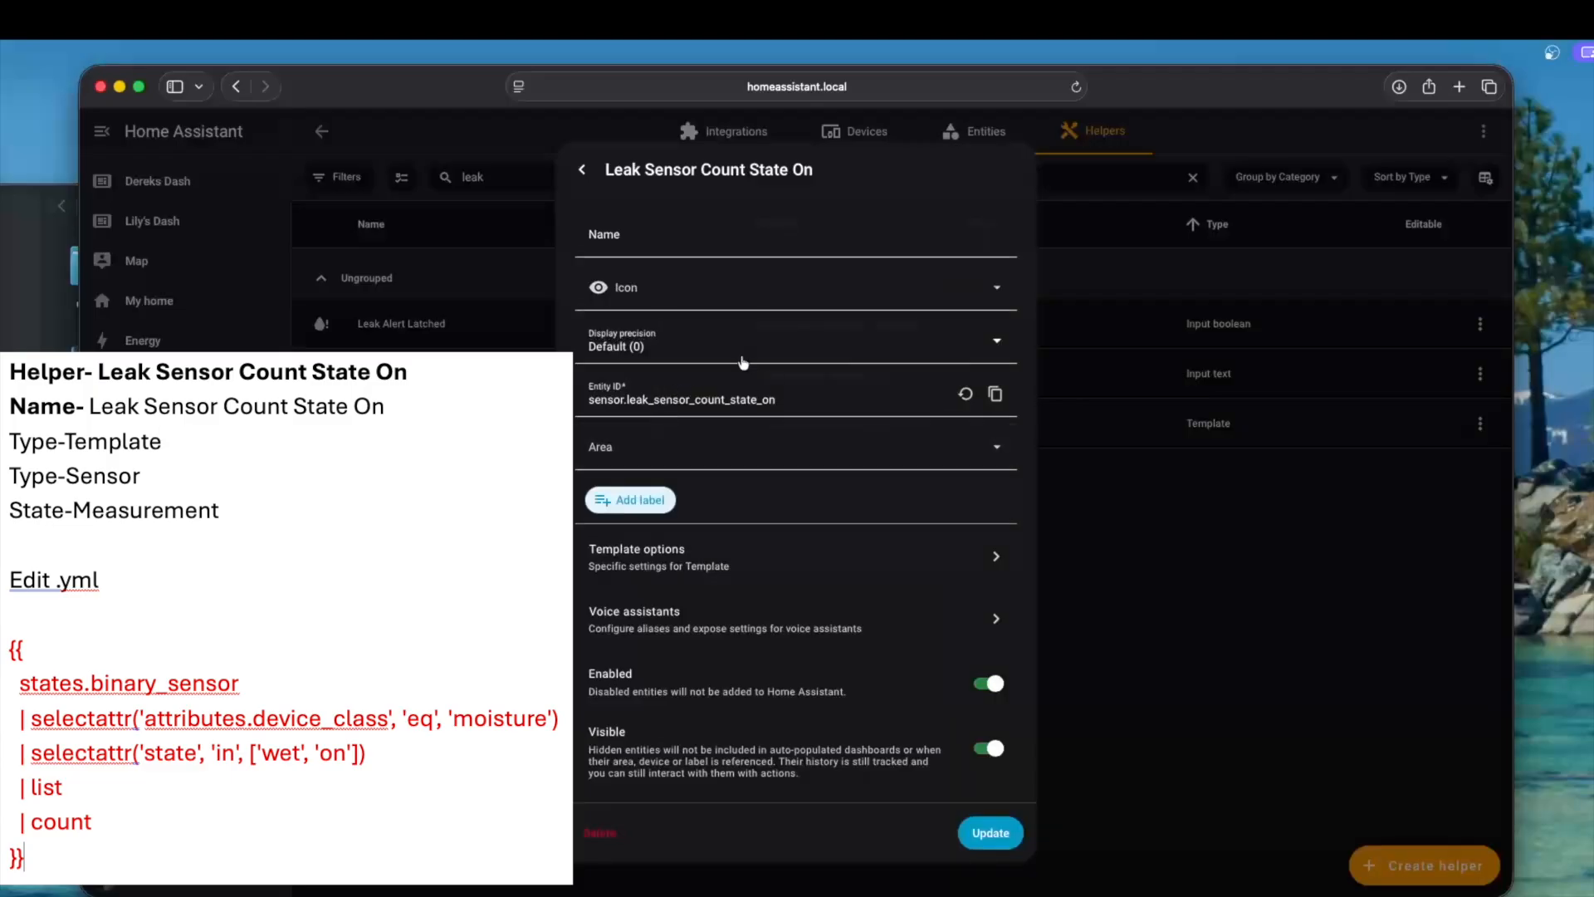
{"action": "left_click", "coordinate": [737, 294]}
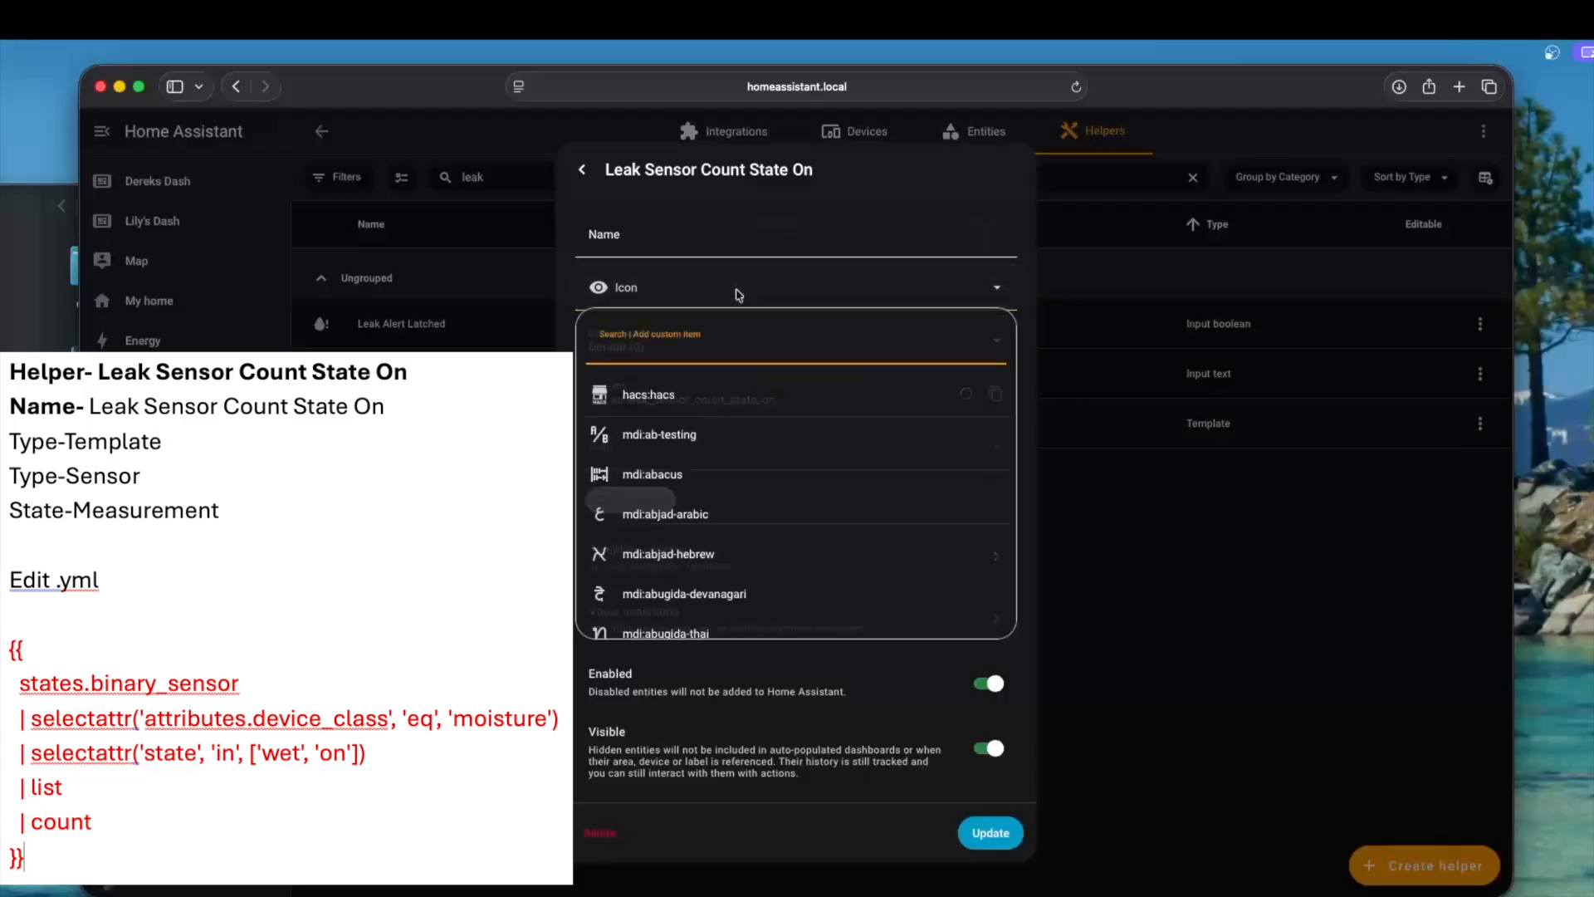
{"action": "type", "text": "water"}
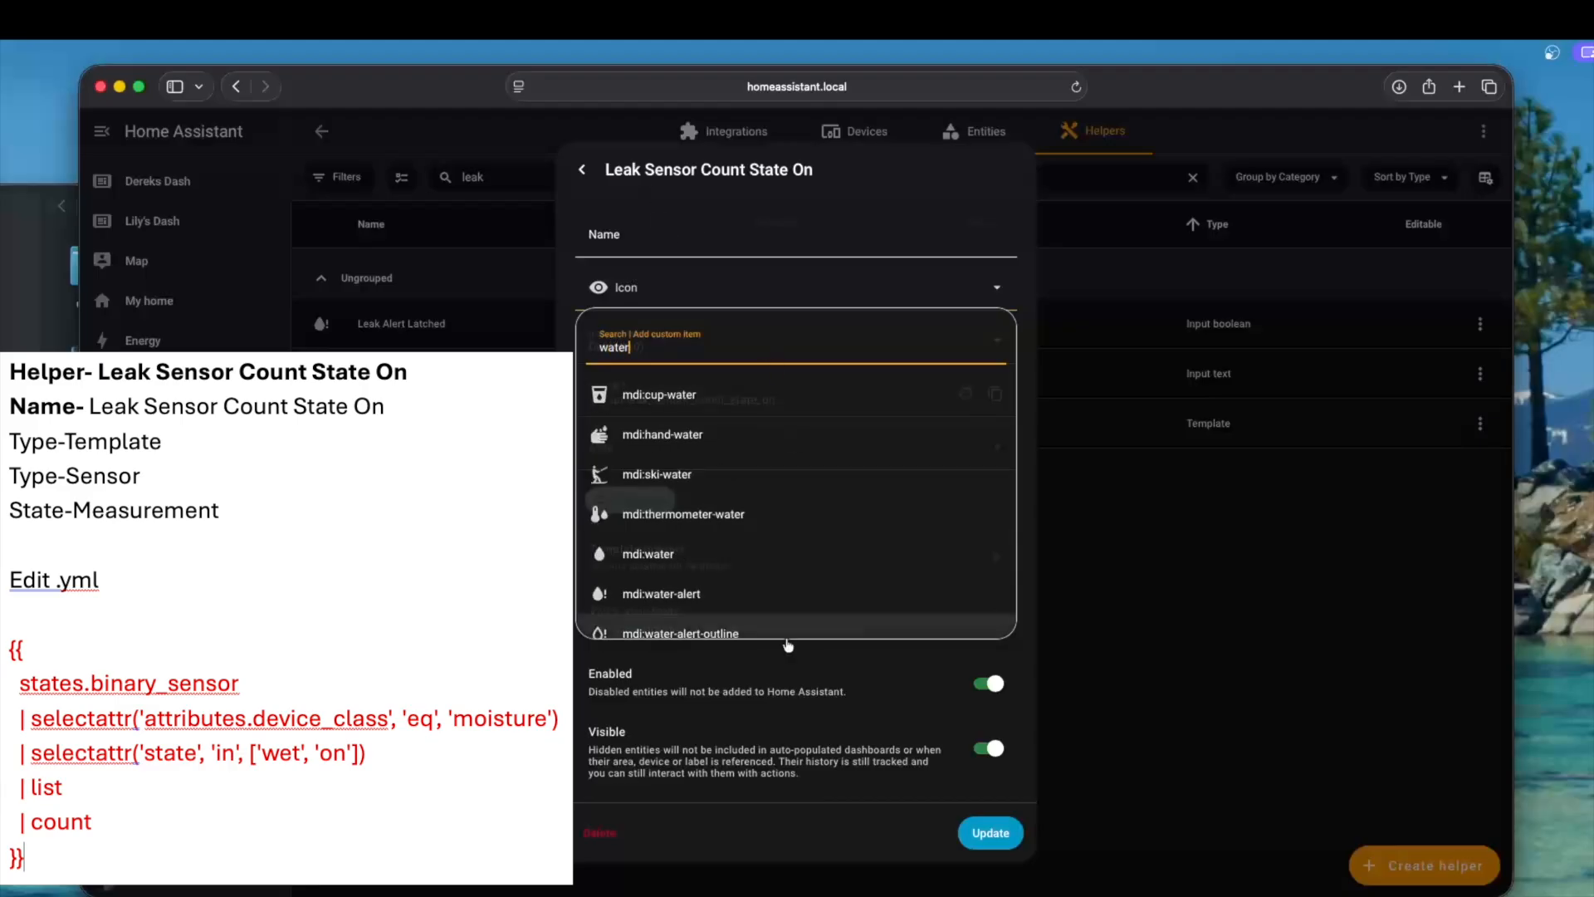
{"action": "left_click", "coordinate": [730, 594]}
{"action": "left_click", "coordinate": [996, 835]}
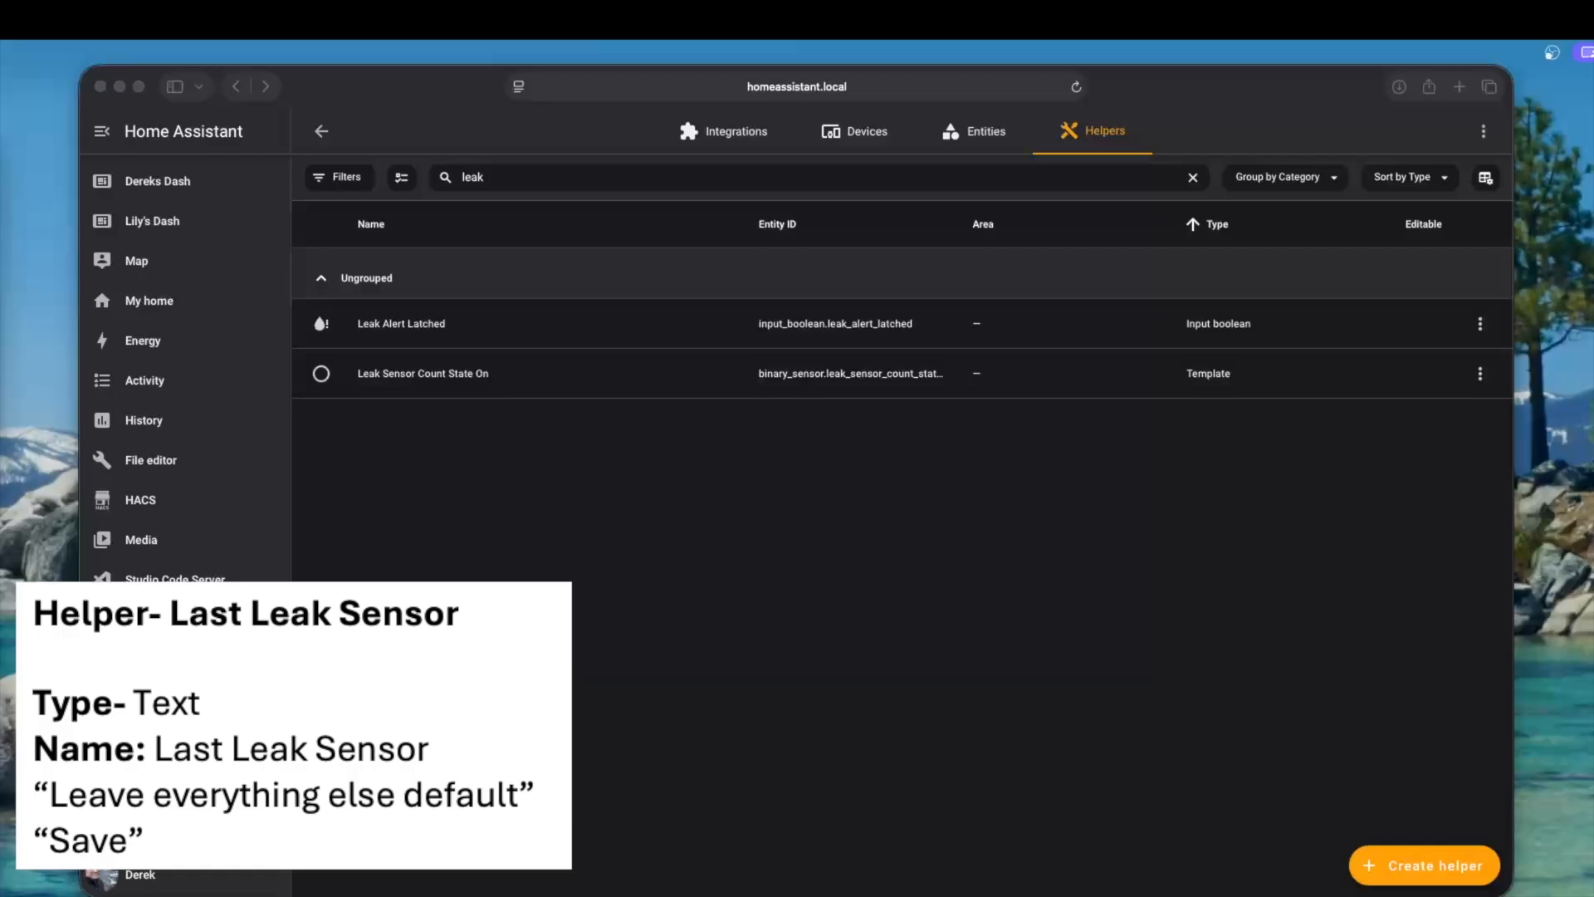
Create a Text helper named Last Leak Sensor with the mdi:water-alert icon, leaving the advanced settings at their defaults
{"action": "left_click", "coordinate": [1446, 869]}
{"action": "left_click", "coordinate": [1445, 869]}
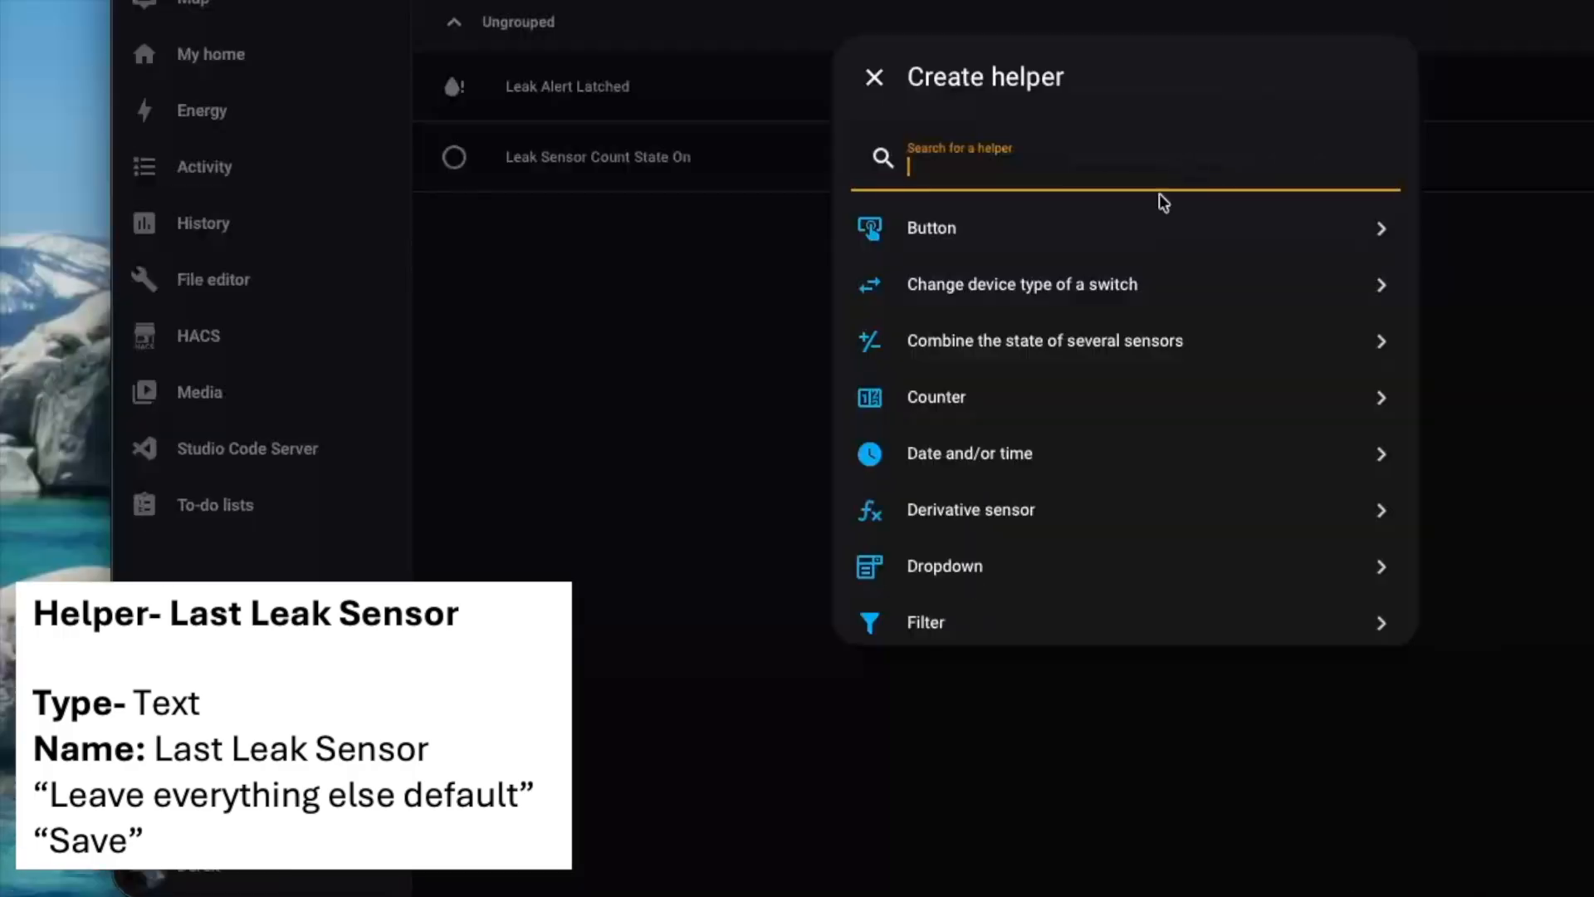
{"action": "type", "text": "t"}
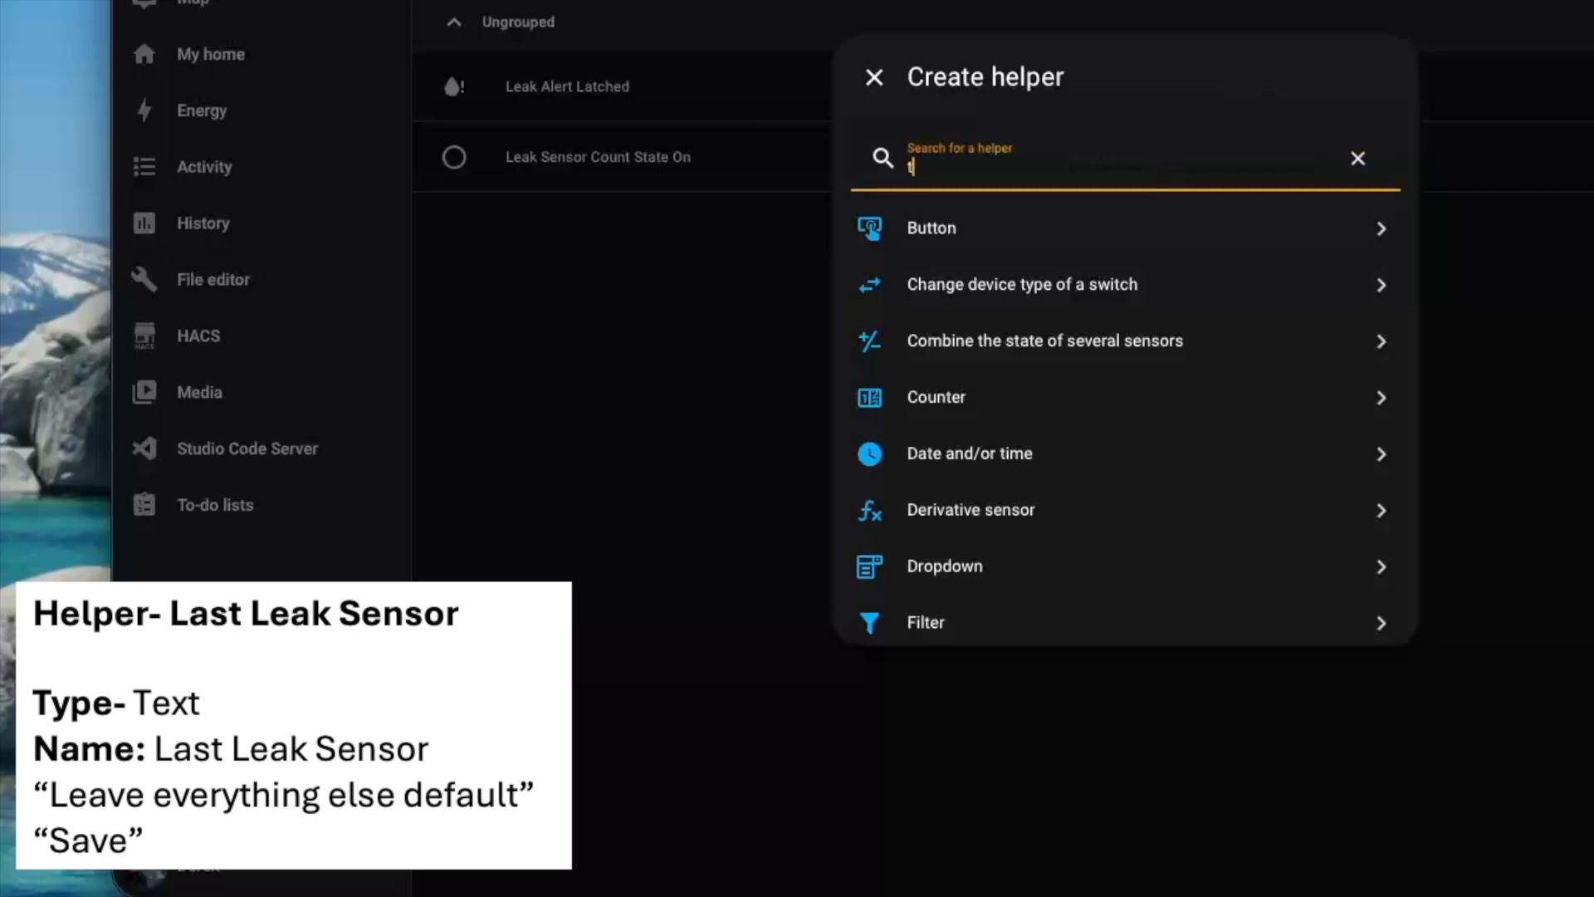
{"action": "type", "text": "ex"}
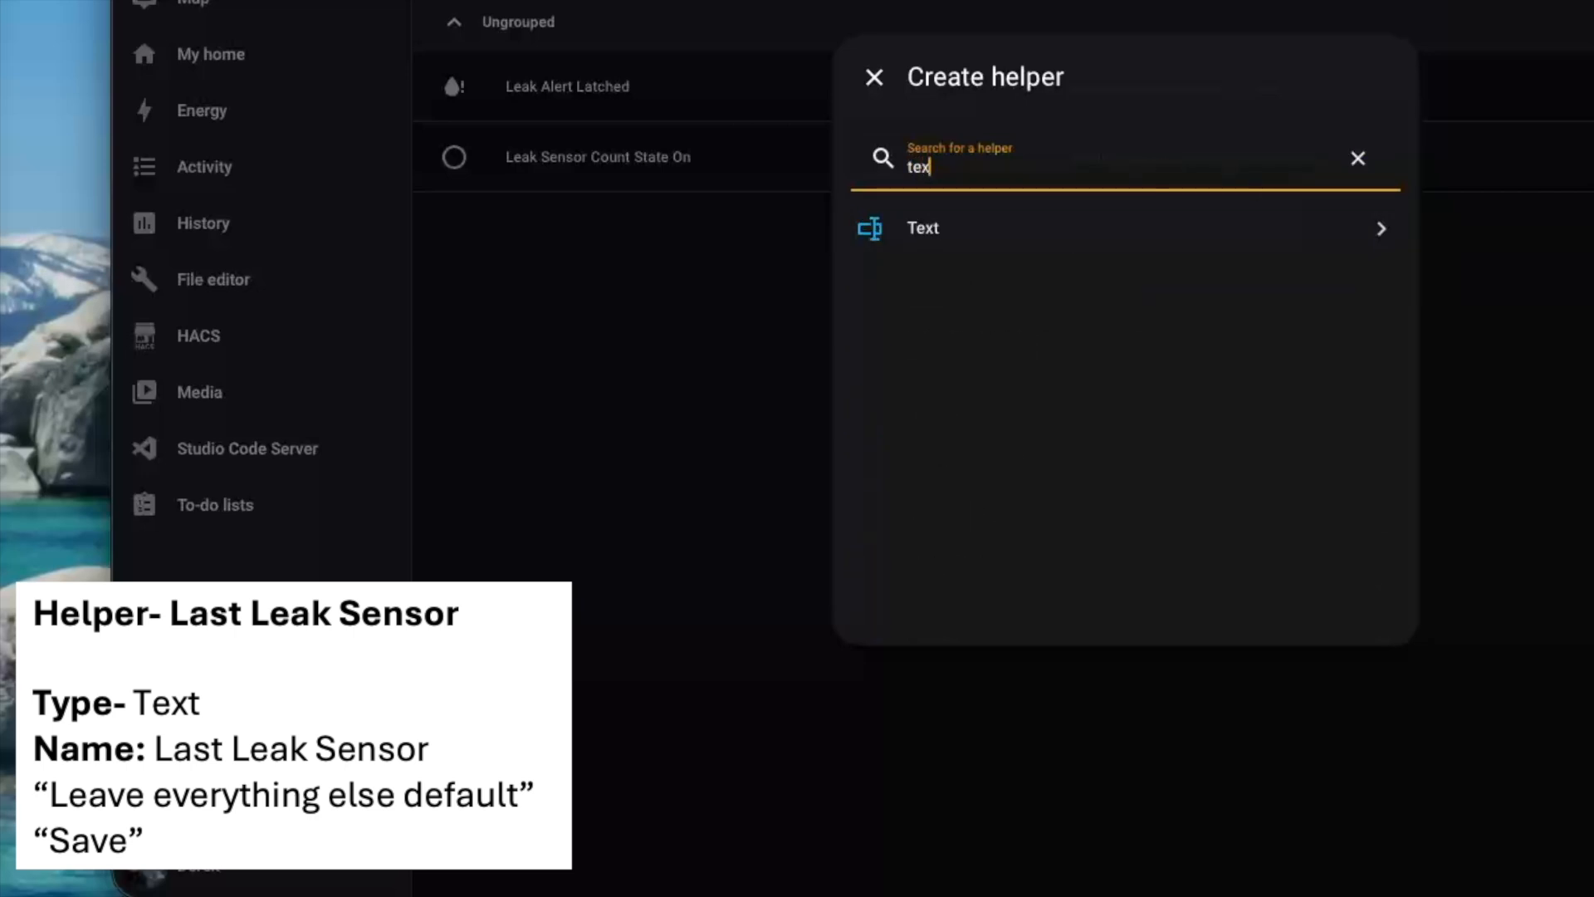
{"action": "left_click", "coordinate": [1193, 232]}
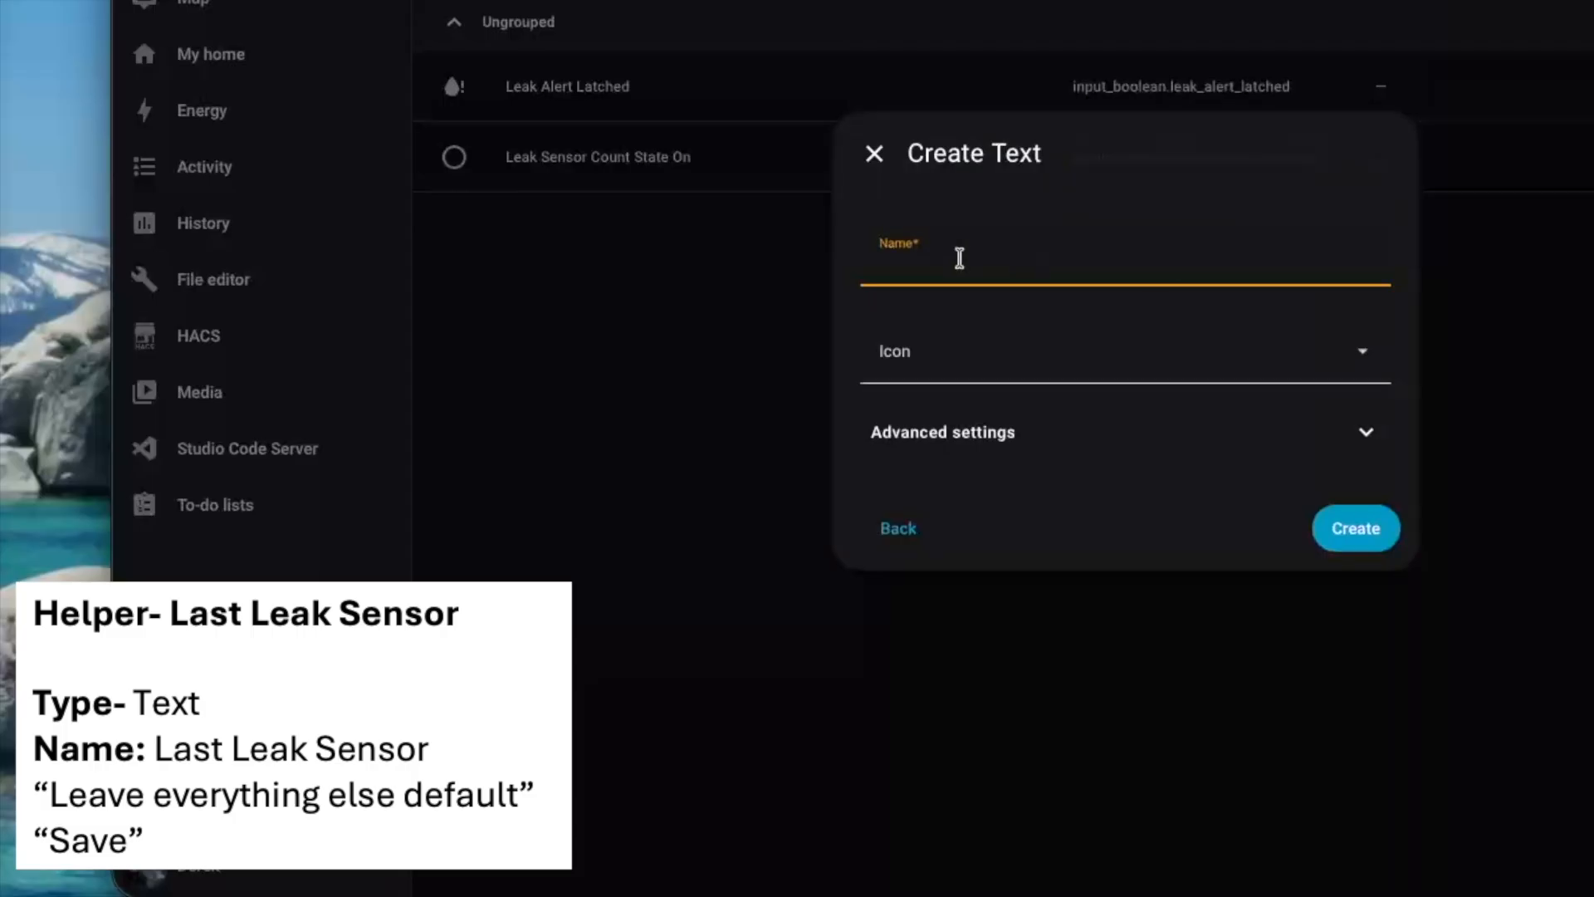
{"action": "type", "text": "Last Leak Sensor"}
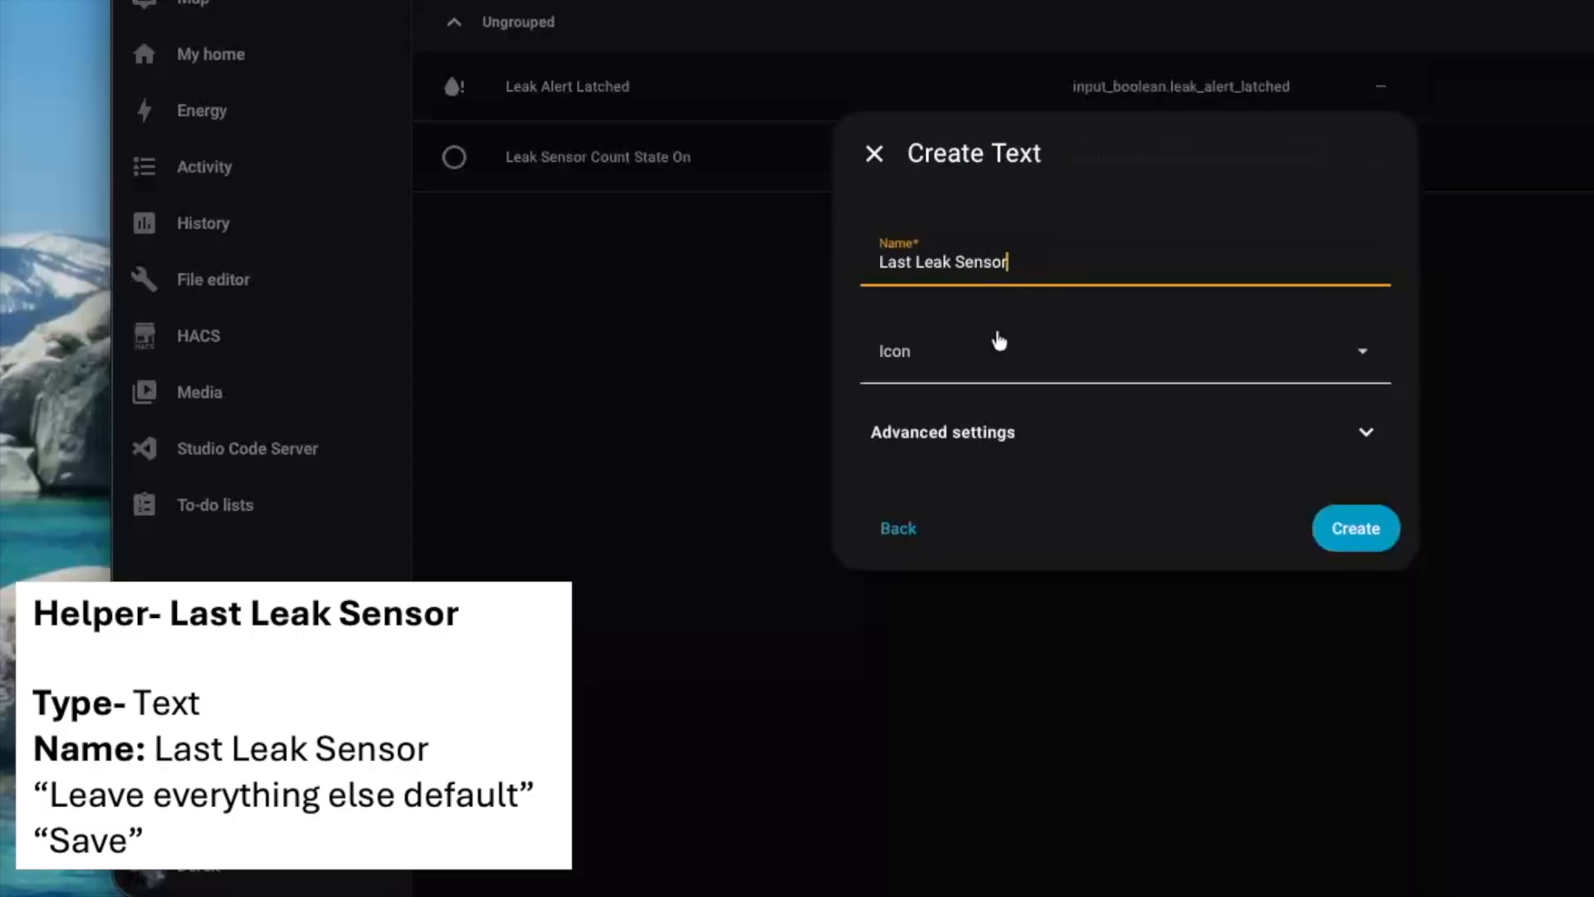
{"action": "left_click", "coordinate": [1017, 357]}
{"action": "type", "text": "water"}
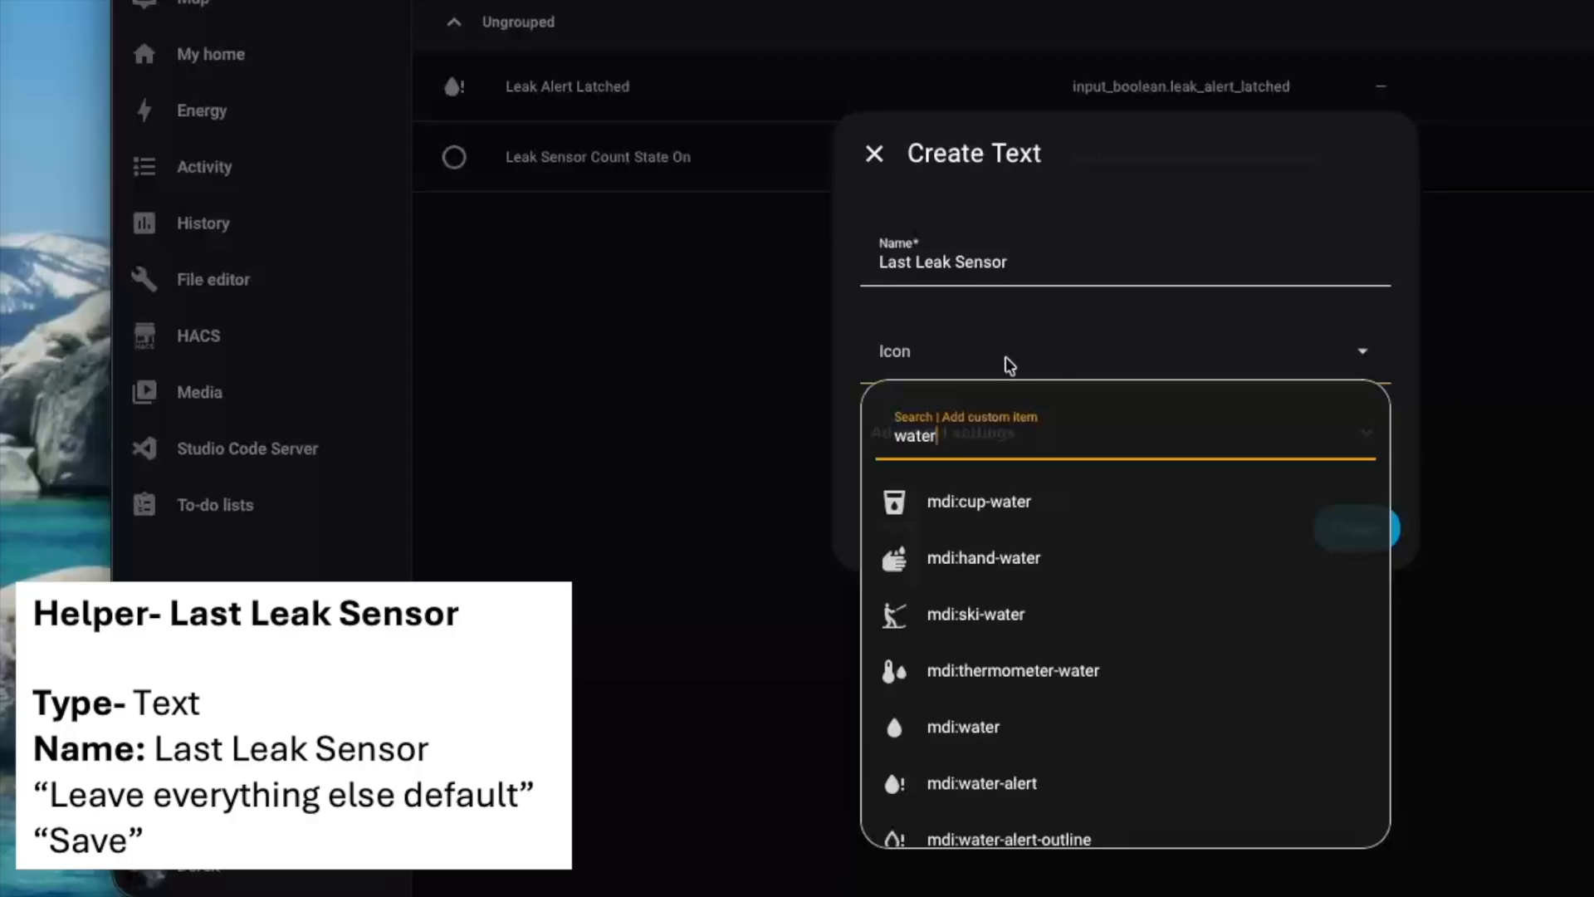
{"action": "left_click", "coordinate": [1024, 781]}
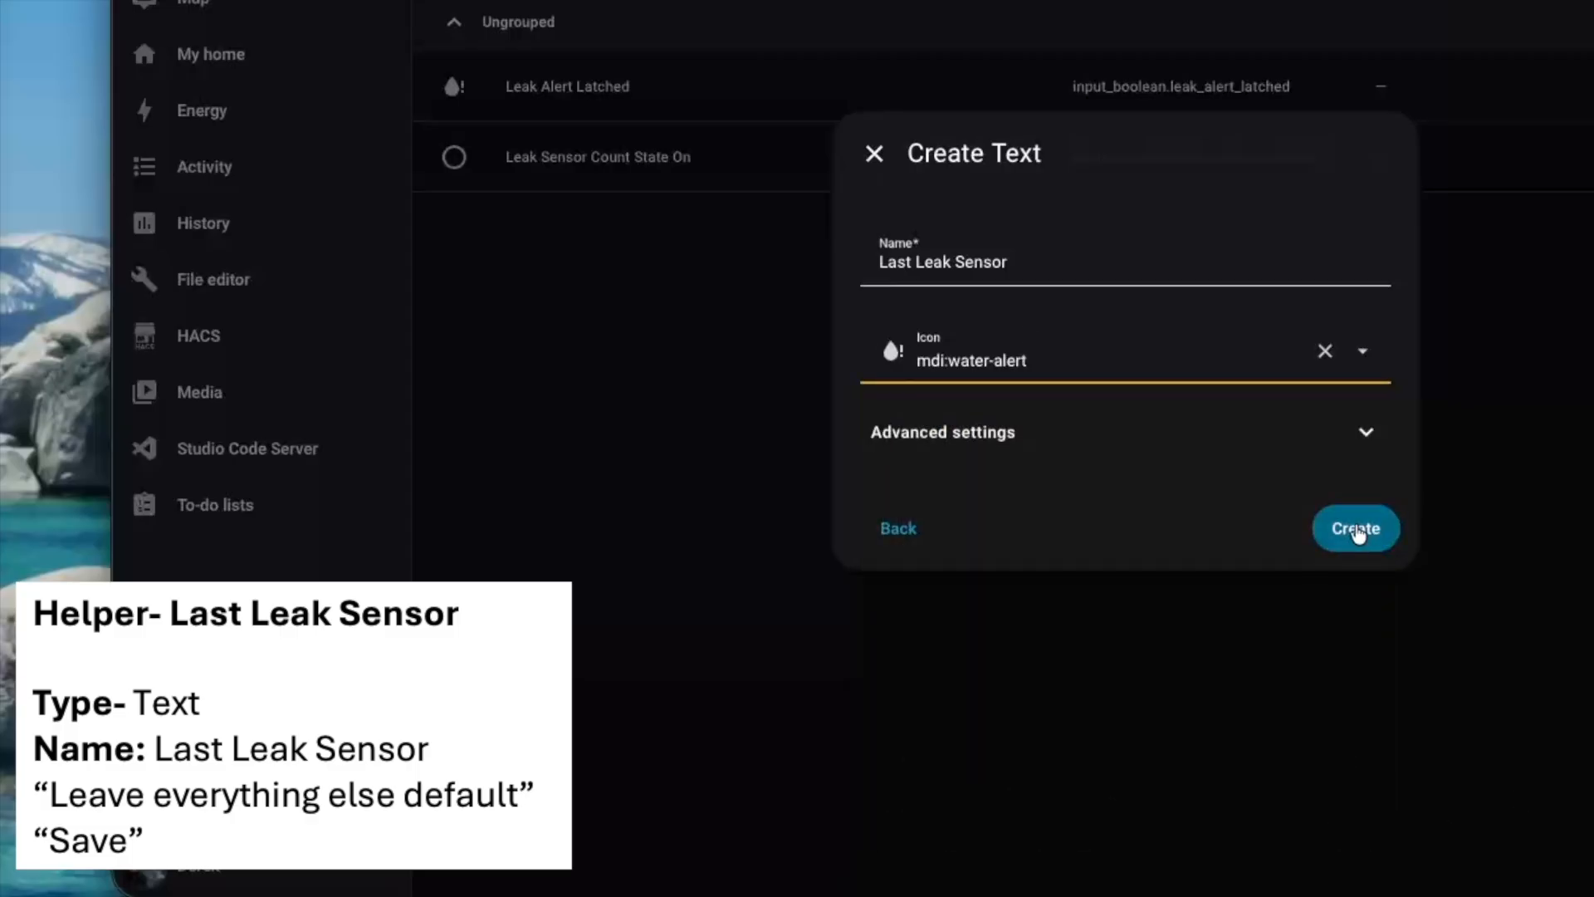
{"action": "left_click", "coordinate": [1358, 532]}
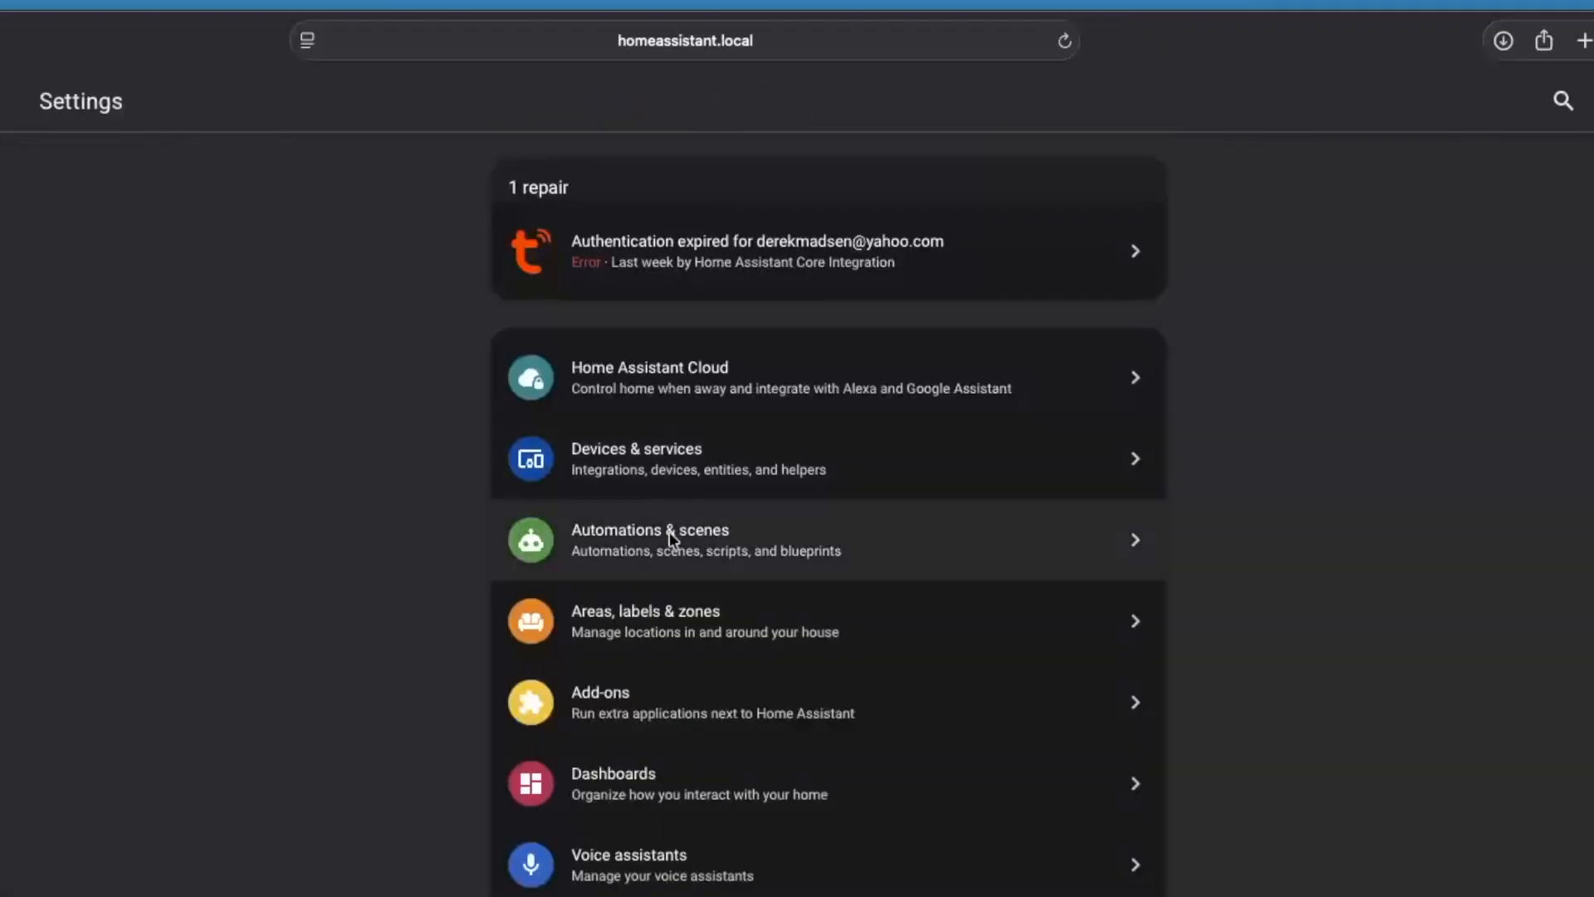
Search the existing automations for "leak" and start a new empty automation from scratch
{"action": "left_click", "coordinate": [673, 538]}
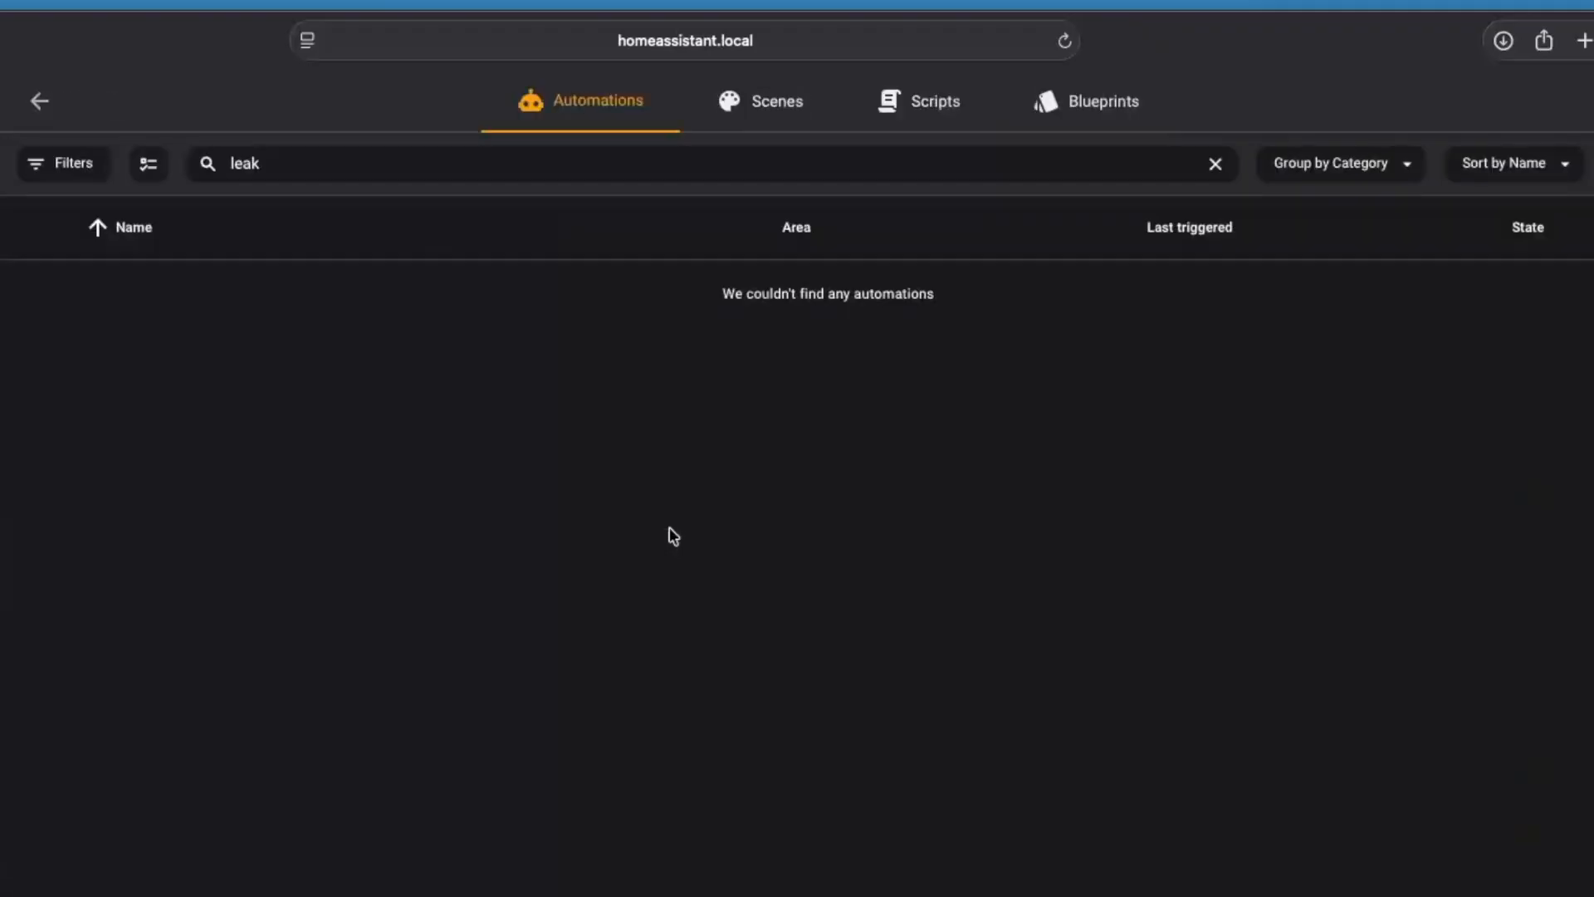
{"action": "left_click", "coordinate": [304, 164]}
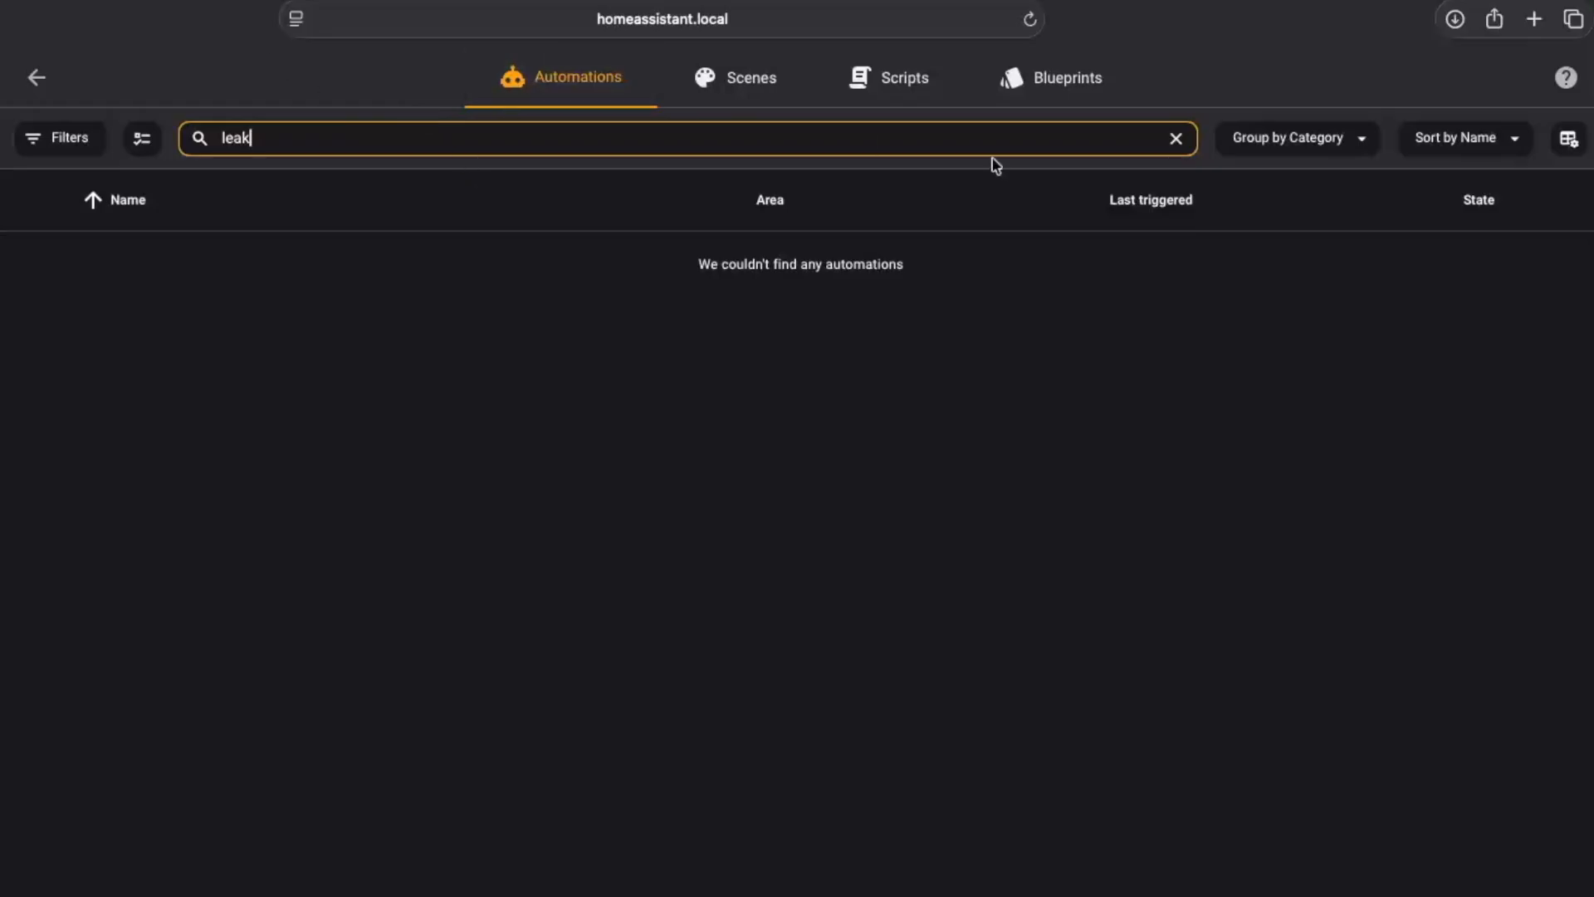
{"action": "left_click", "coordinate": [1178, 146]}
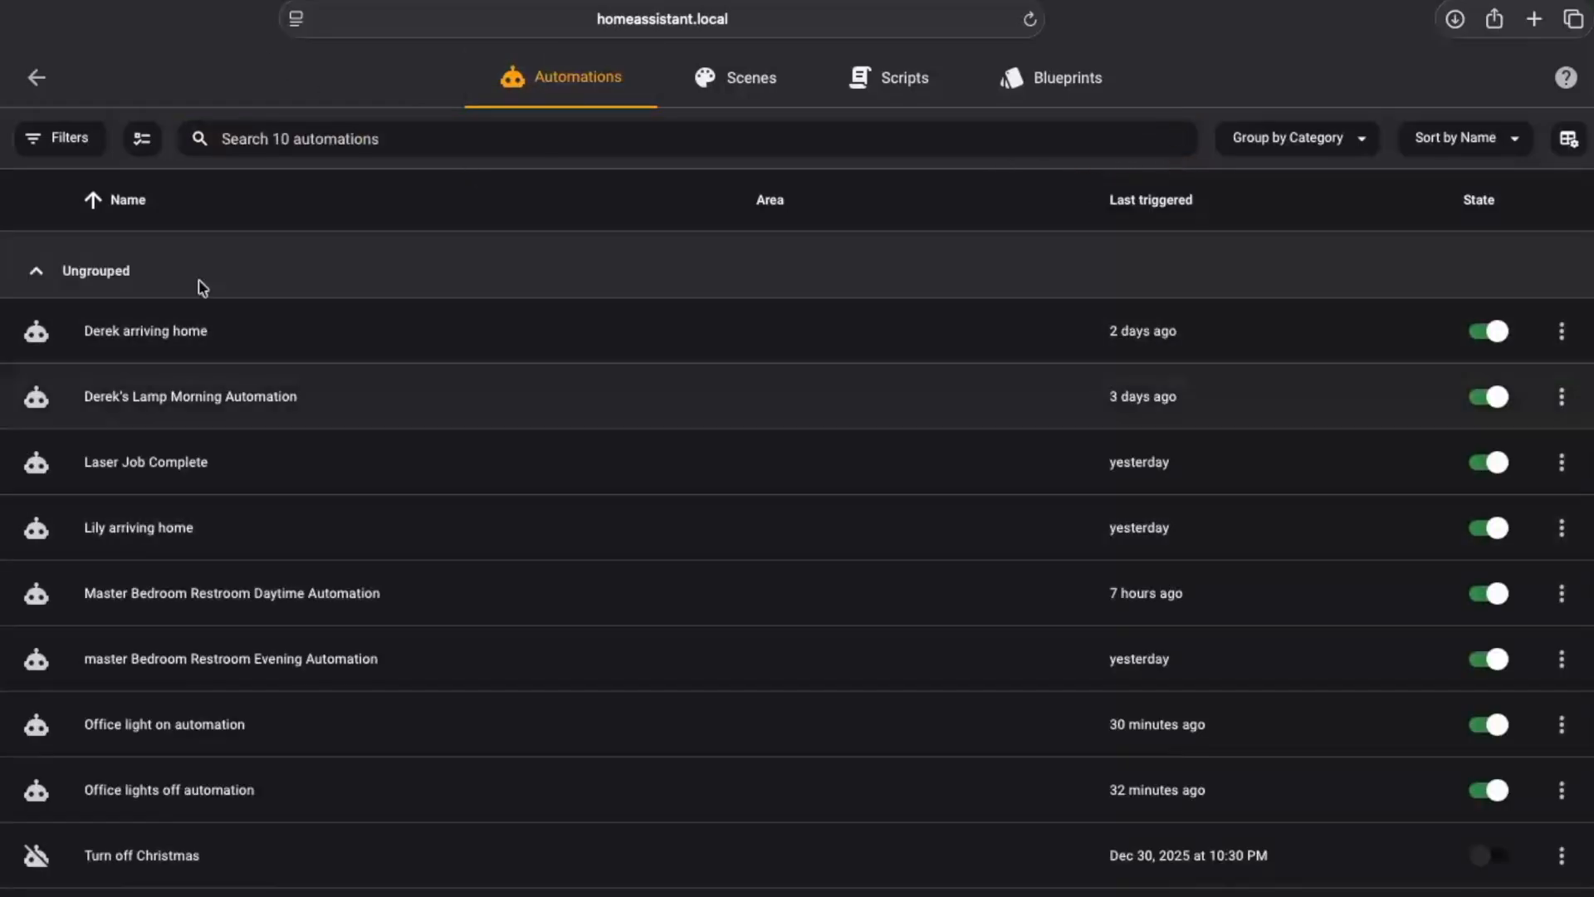
{"action": "left_click", "coordinate": [394, 126]}
{"action": "type", "text": "leak"}
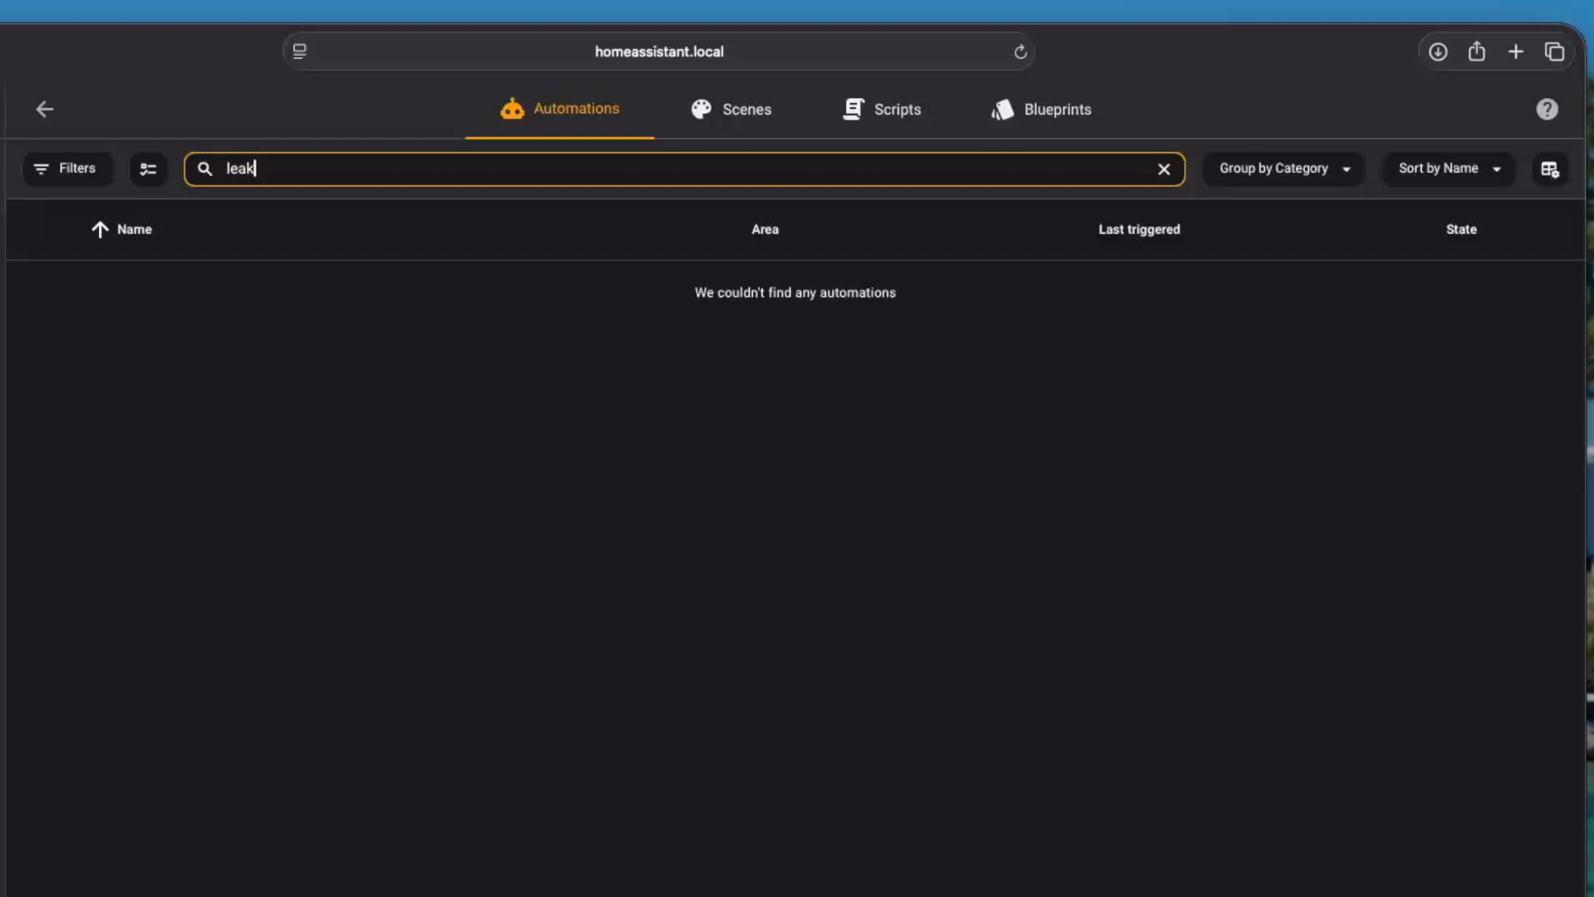
{"action": "left_click", "coordinate": [1474, 893]}
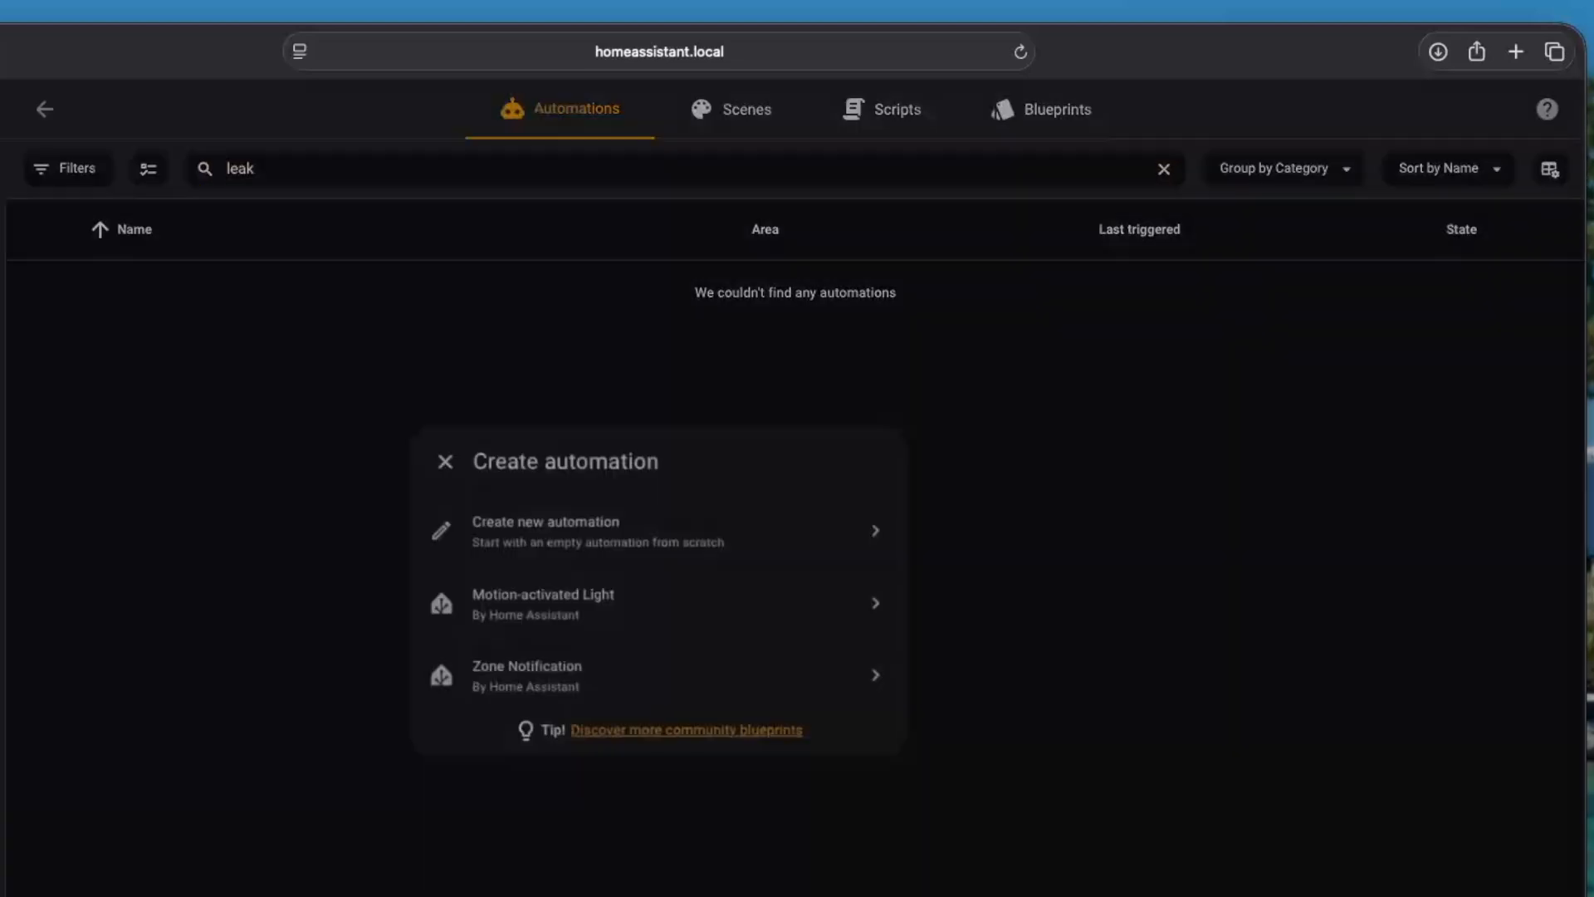
{"action": "left_click", "coordinate": [726, 536]}
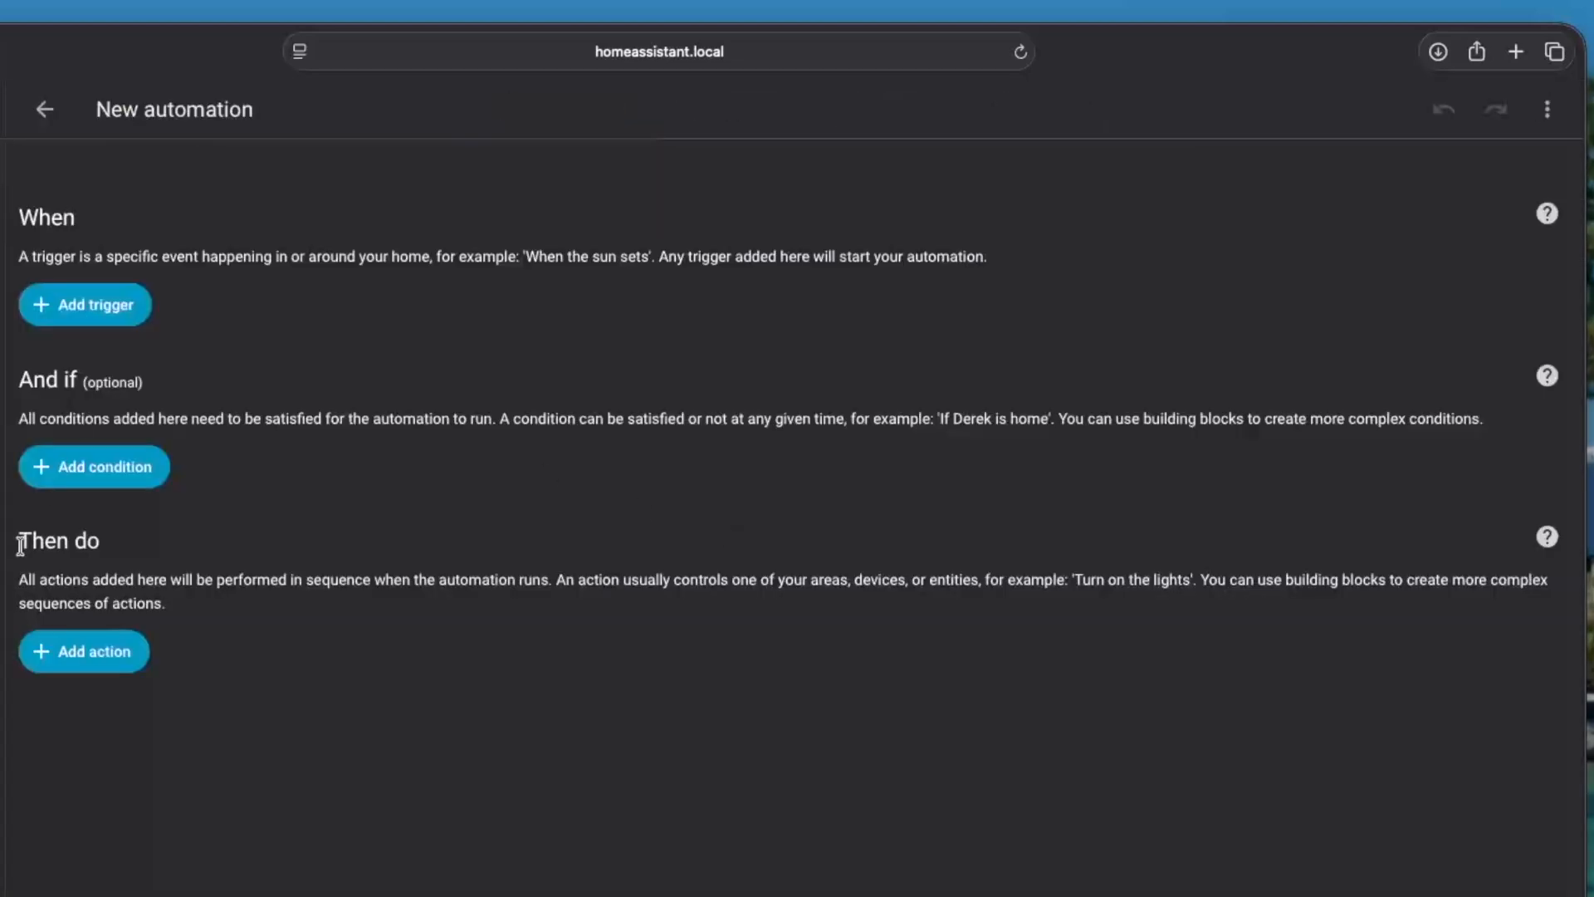
Add a Webhook trigger to the new automation, save it as Leak Alert – Latch On and return to the automation list
{"action": "left_click", "coordinate": [79, 321]}
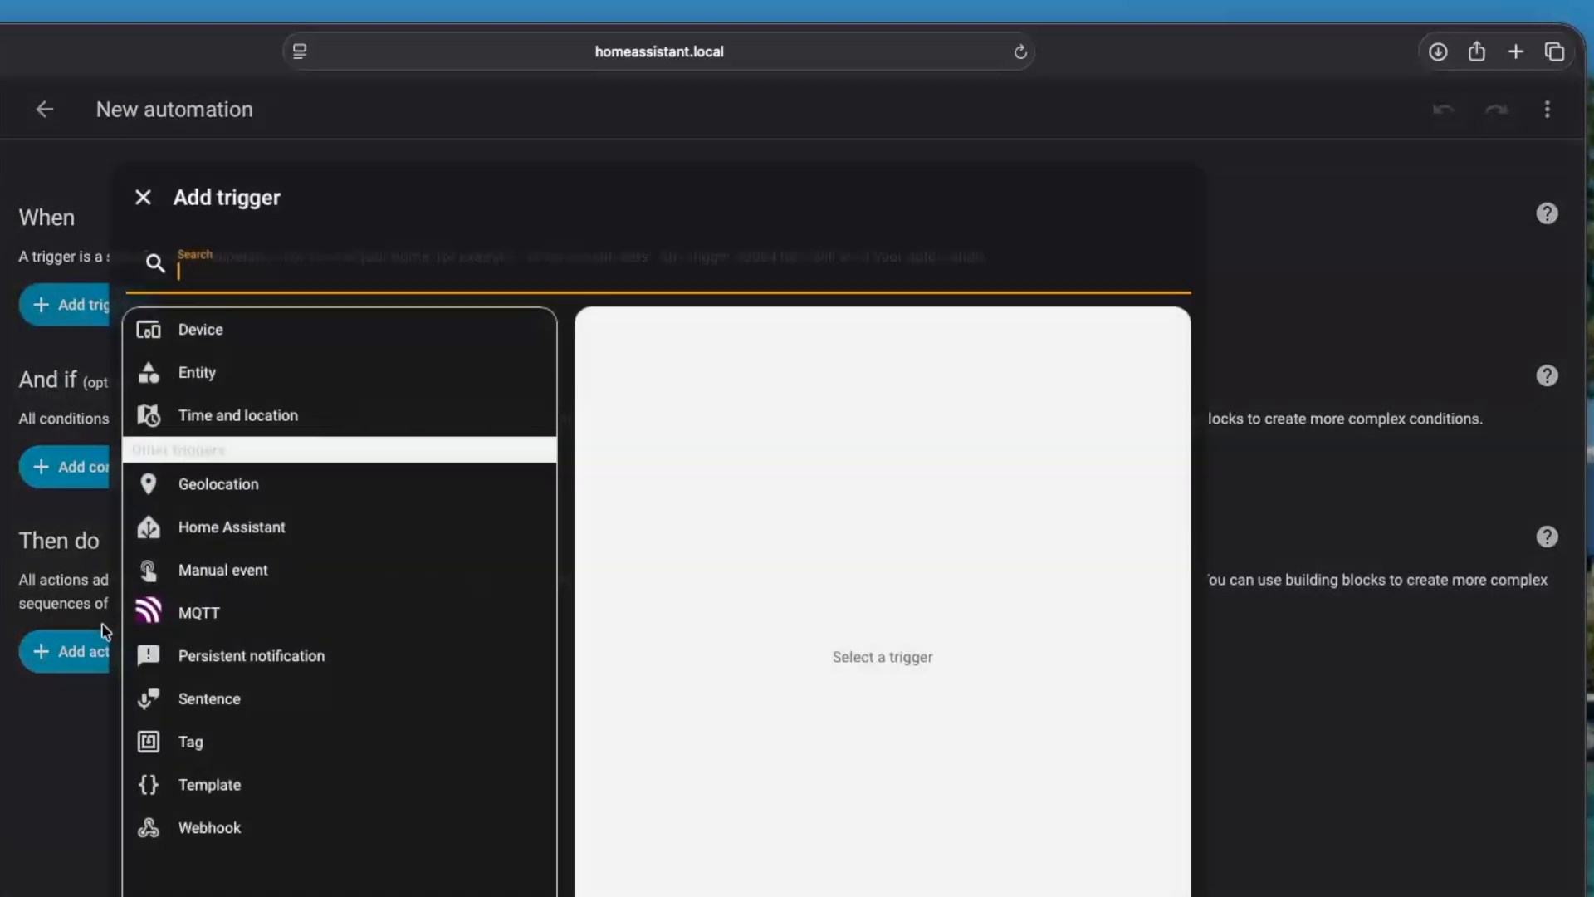
{"action": "left_click", "coordinate": [190, 837]}
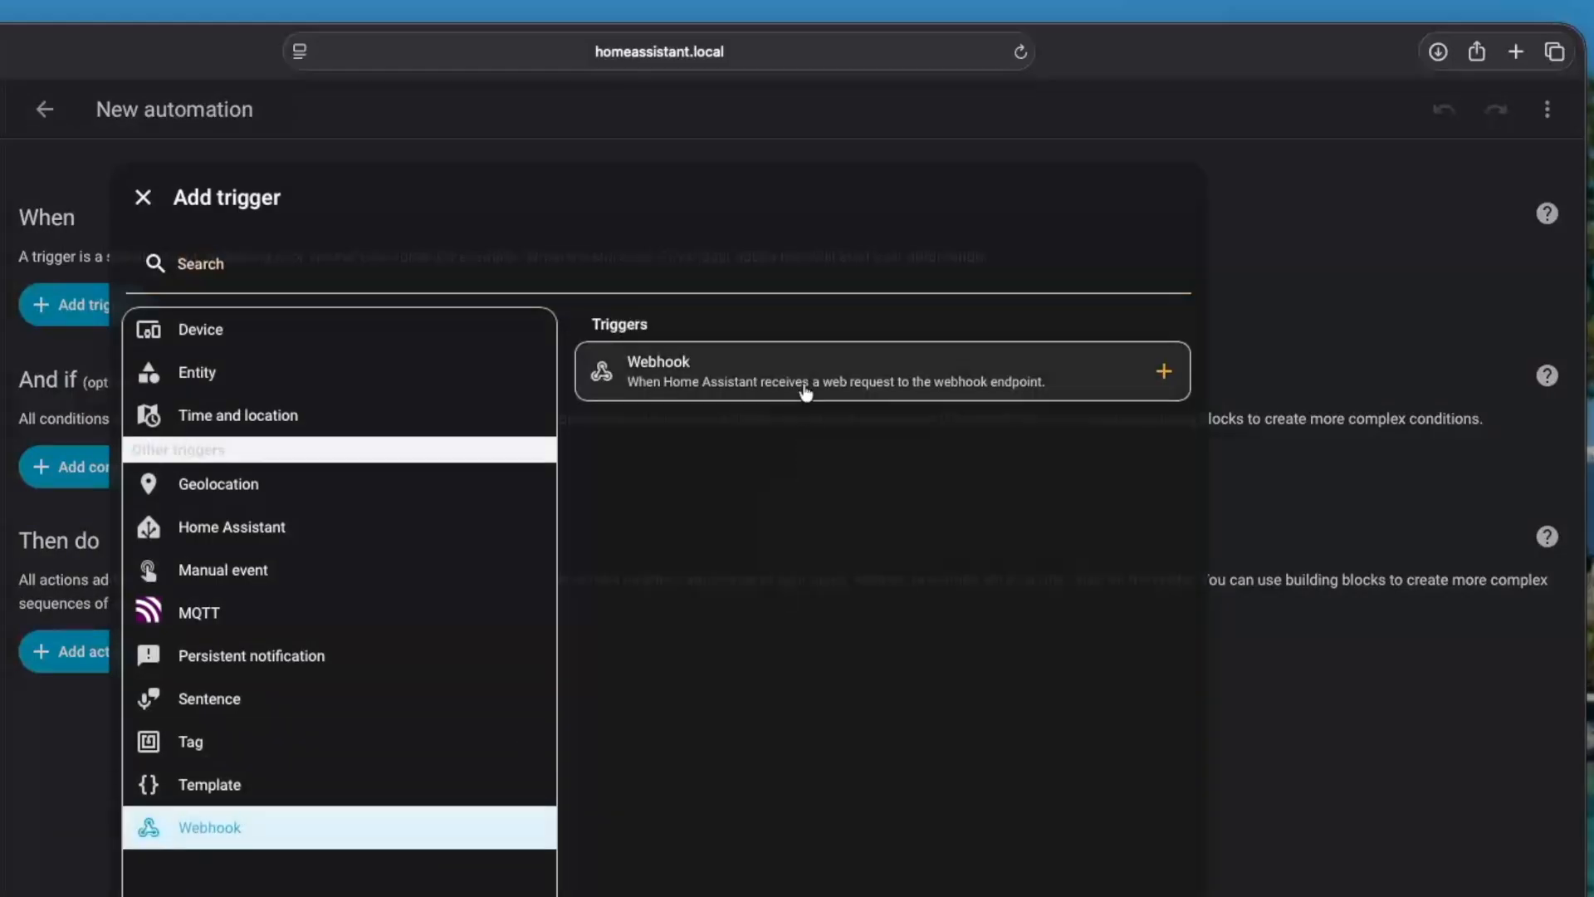
{"action": "left_click", "coordinate": [805, 386]}
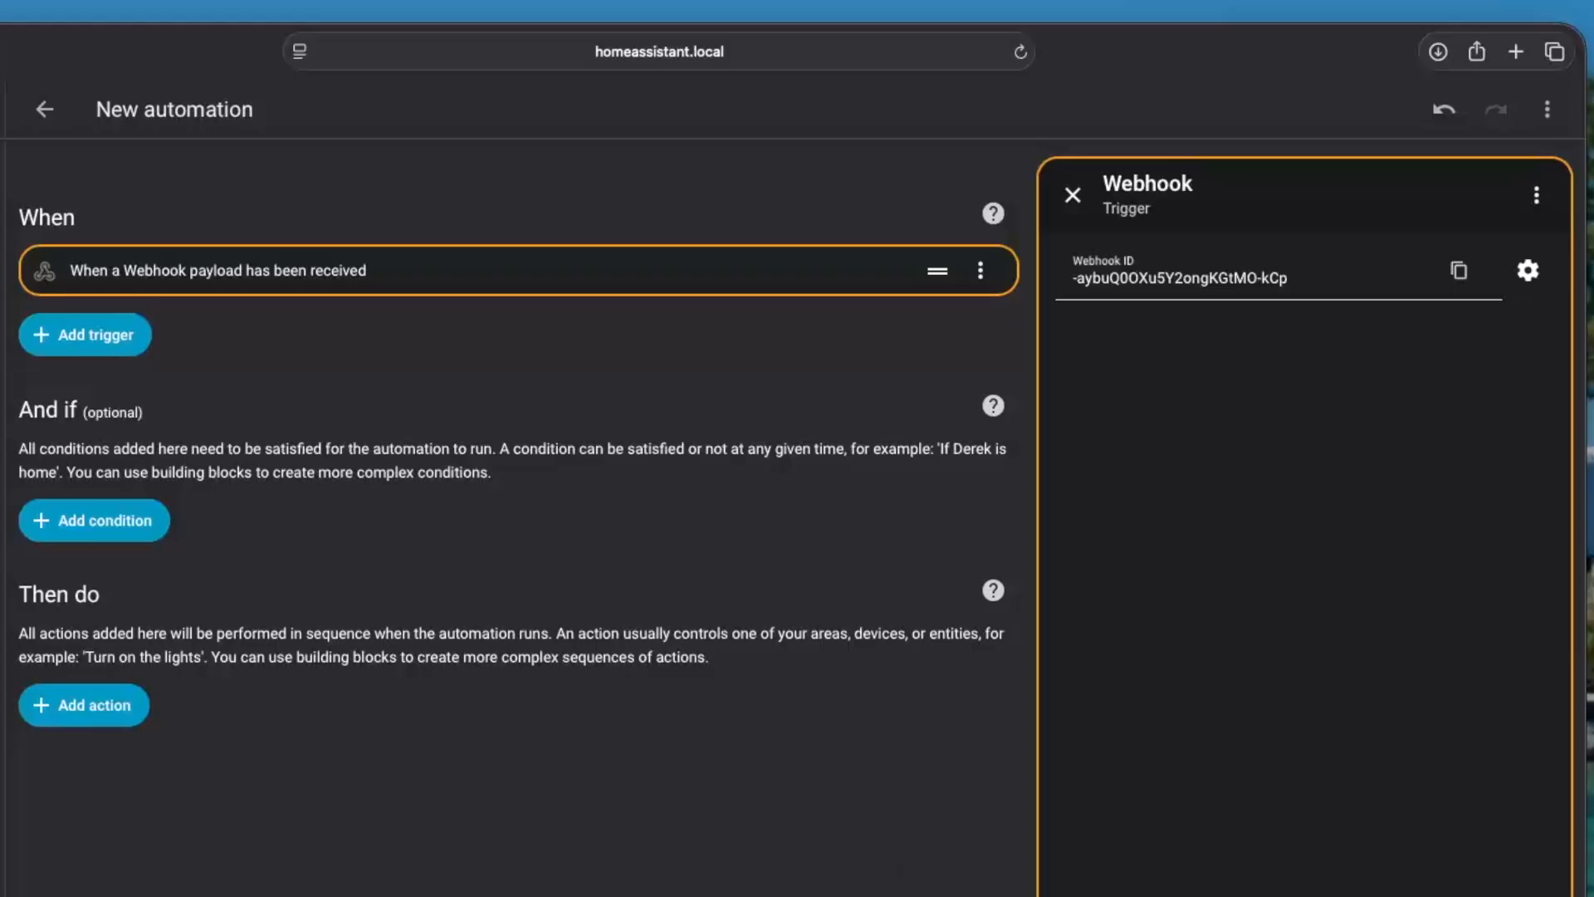
{"action": "left_click", "coordinate": [955, 896]}
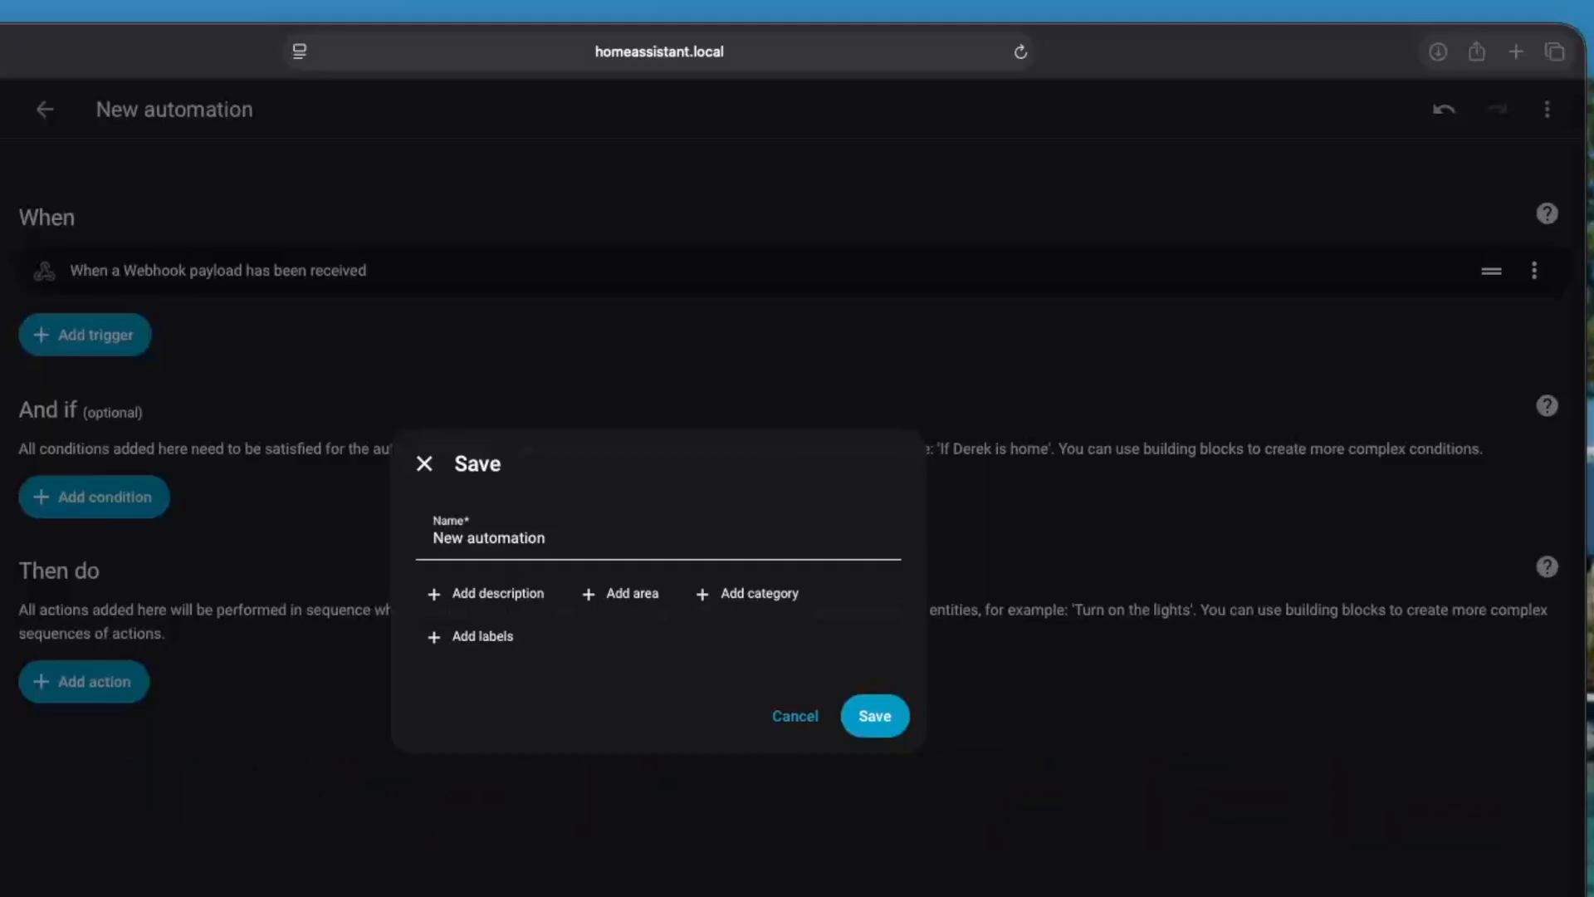
{"action": "left_click", "coordinate": [588, 535]}
{"action": "left_click_drag", "start_coordinate": [588, 536], "coordinate": [384, 527]}
{"action": "type", "text": "Leak Alert – Latch On"}
{"action": "left_click", "coordinate": [867, 709]}
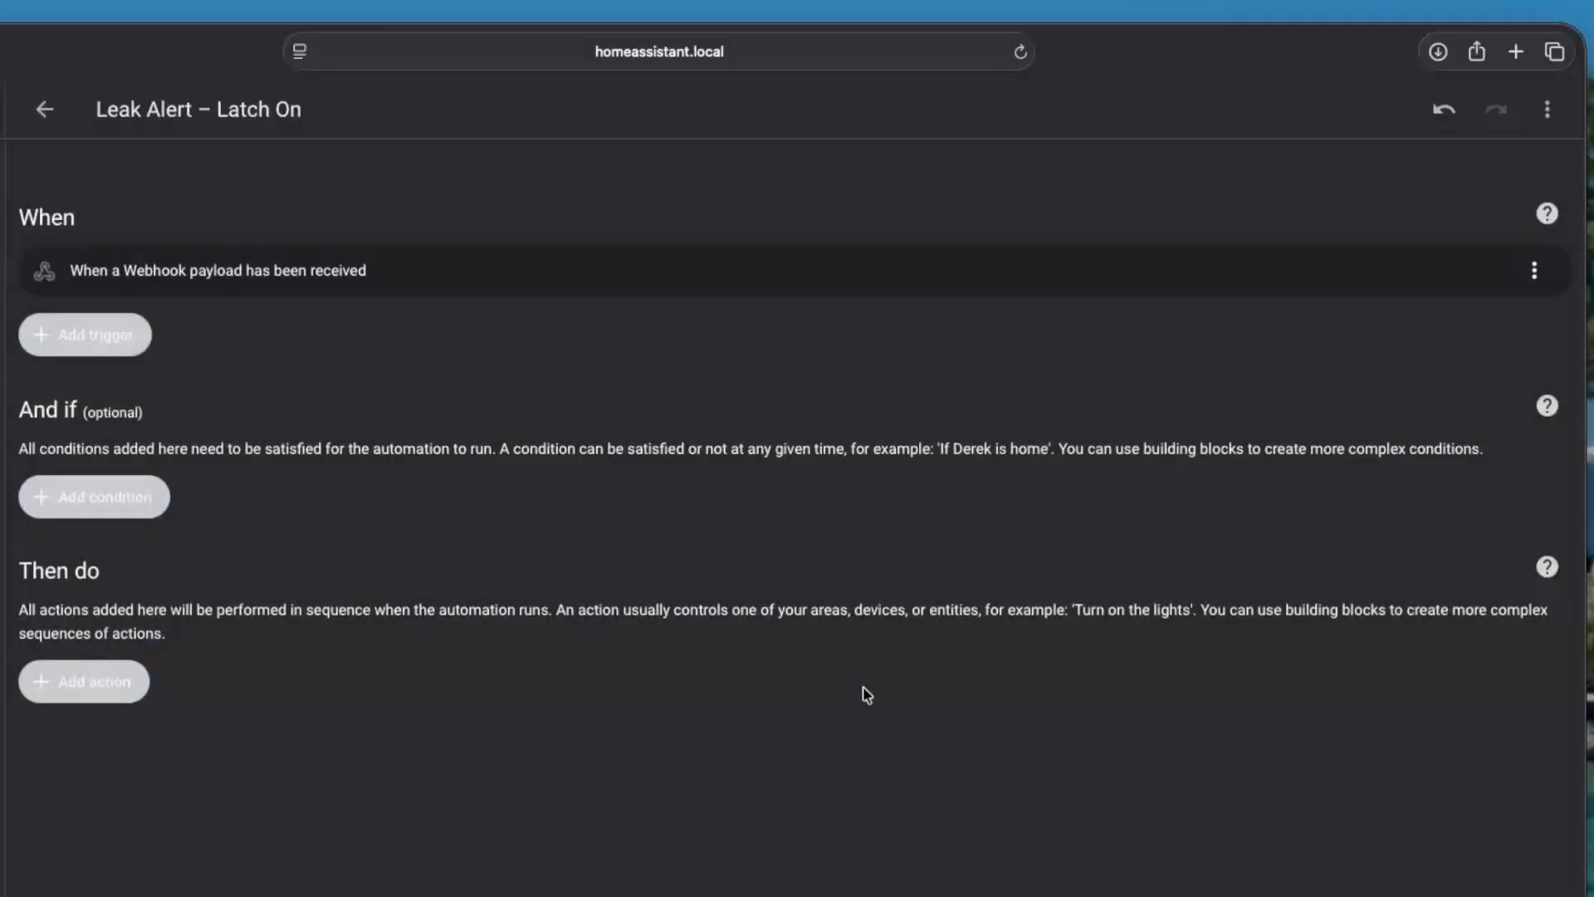
{"action": "left_click", "coordinate": [50, 112]}
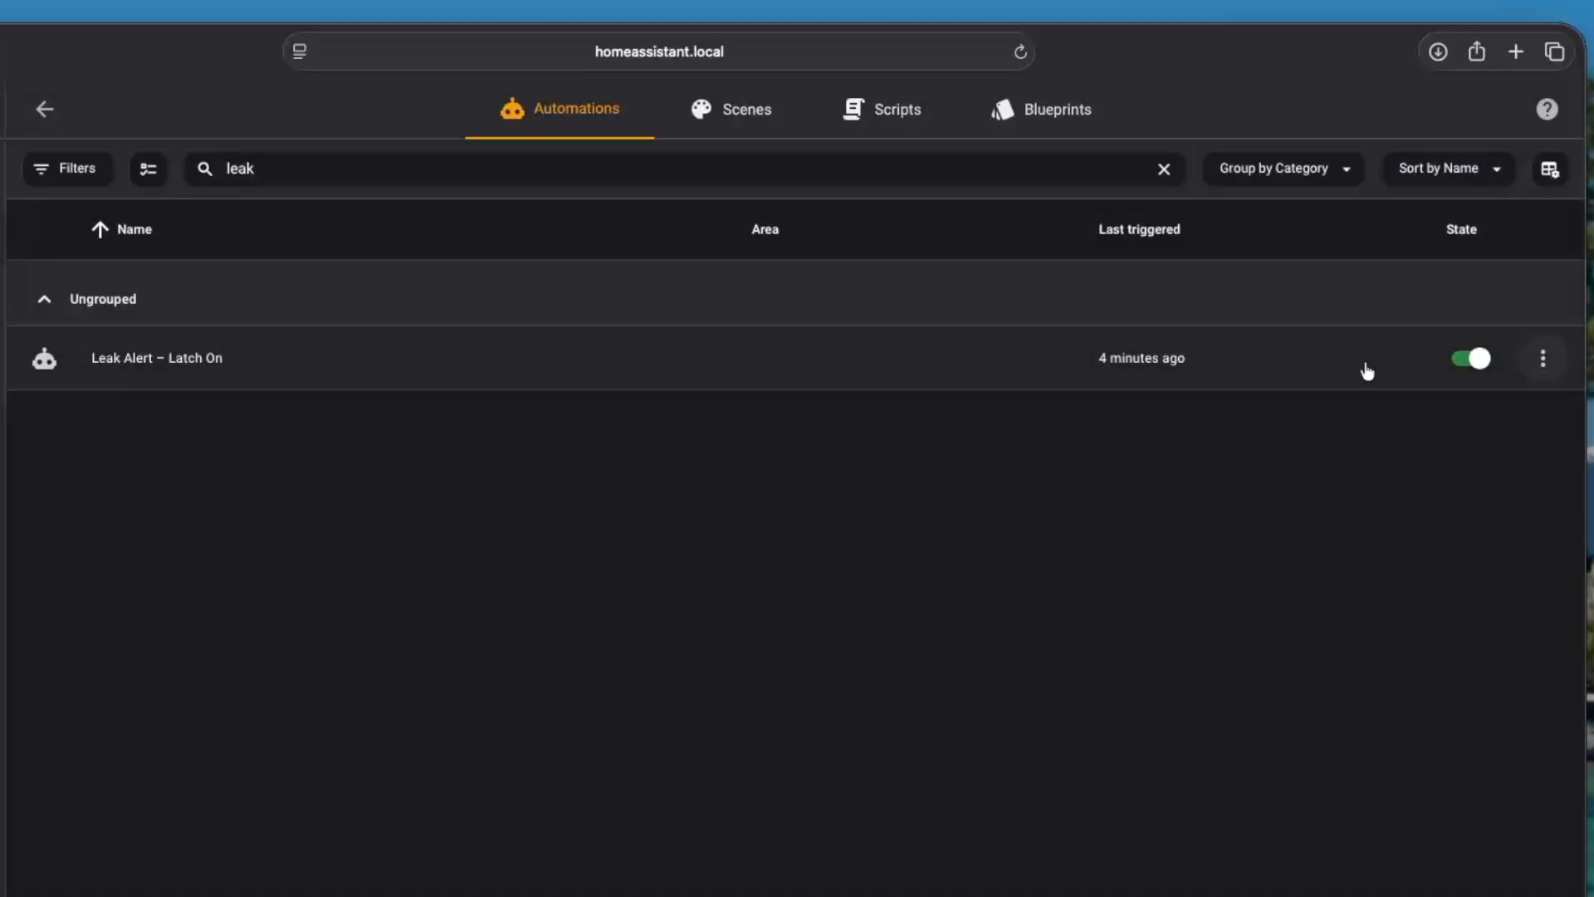
Replace the YAML of Leak Alert – Latch On with the prepared code that stores the leaking moisture sensor's location and turns on input_boolean.leak_alert_latched, and save it
{"action": "left_click", "coordinate": [768, 359]}
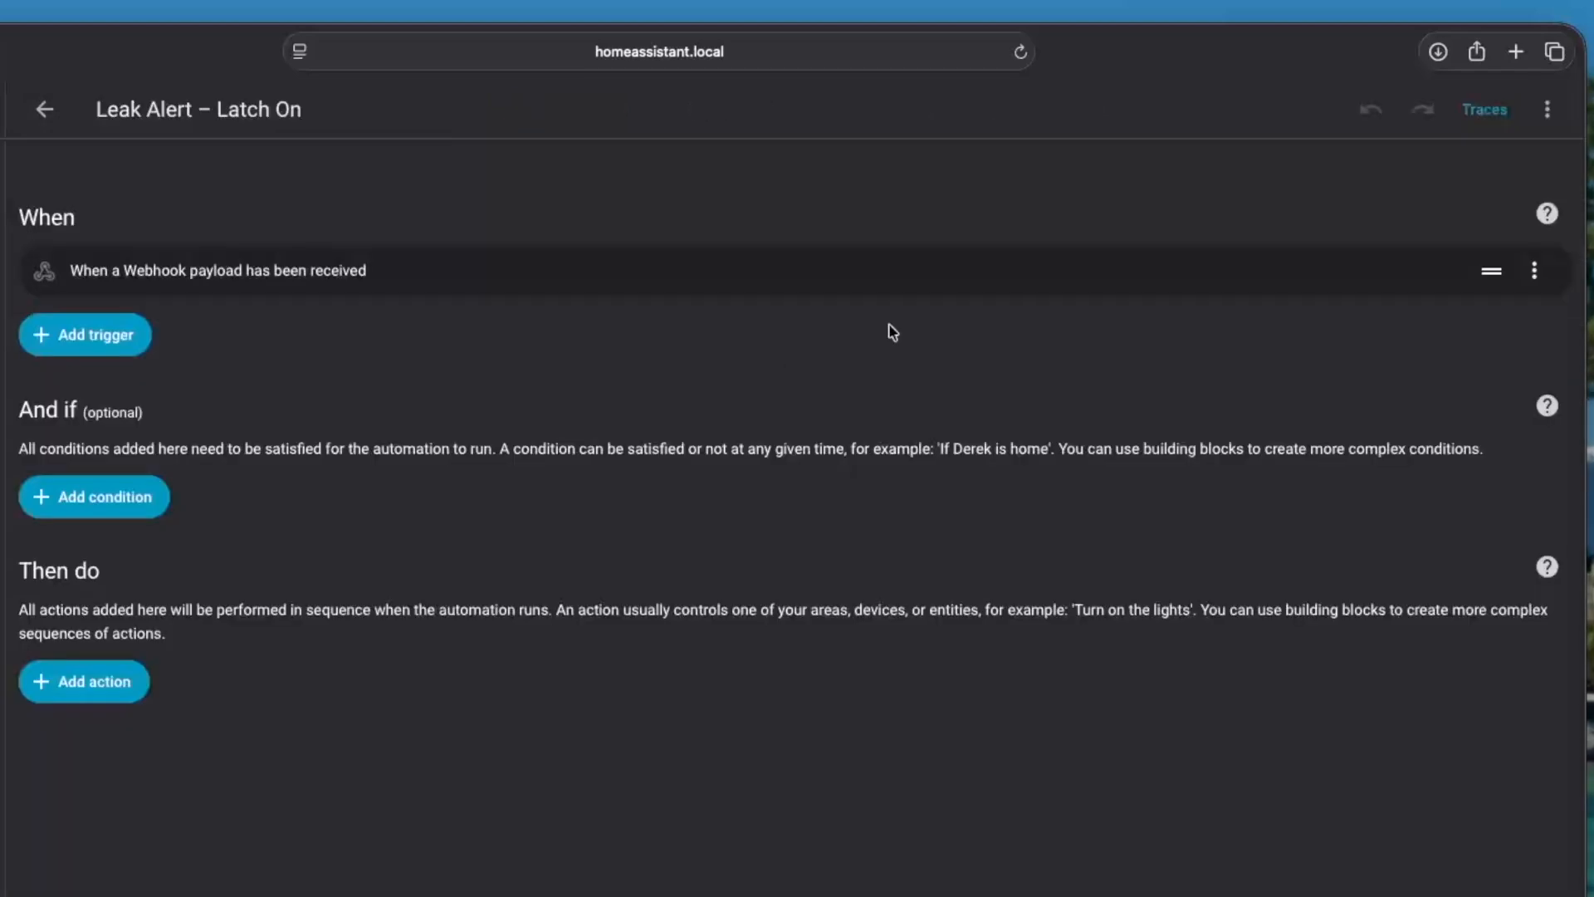
{"action": "left_click", "coordinate": [1548, 111]}
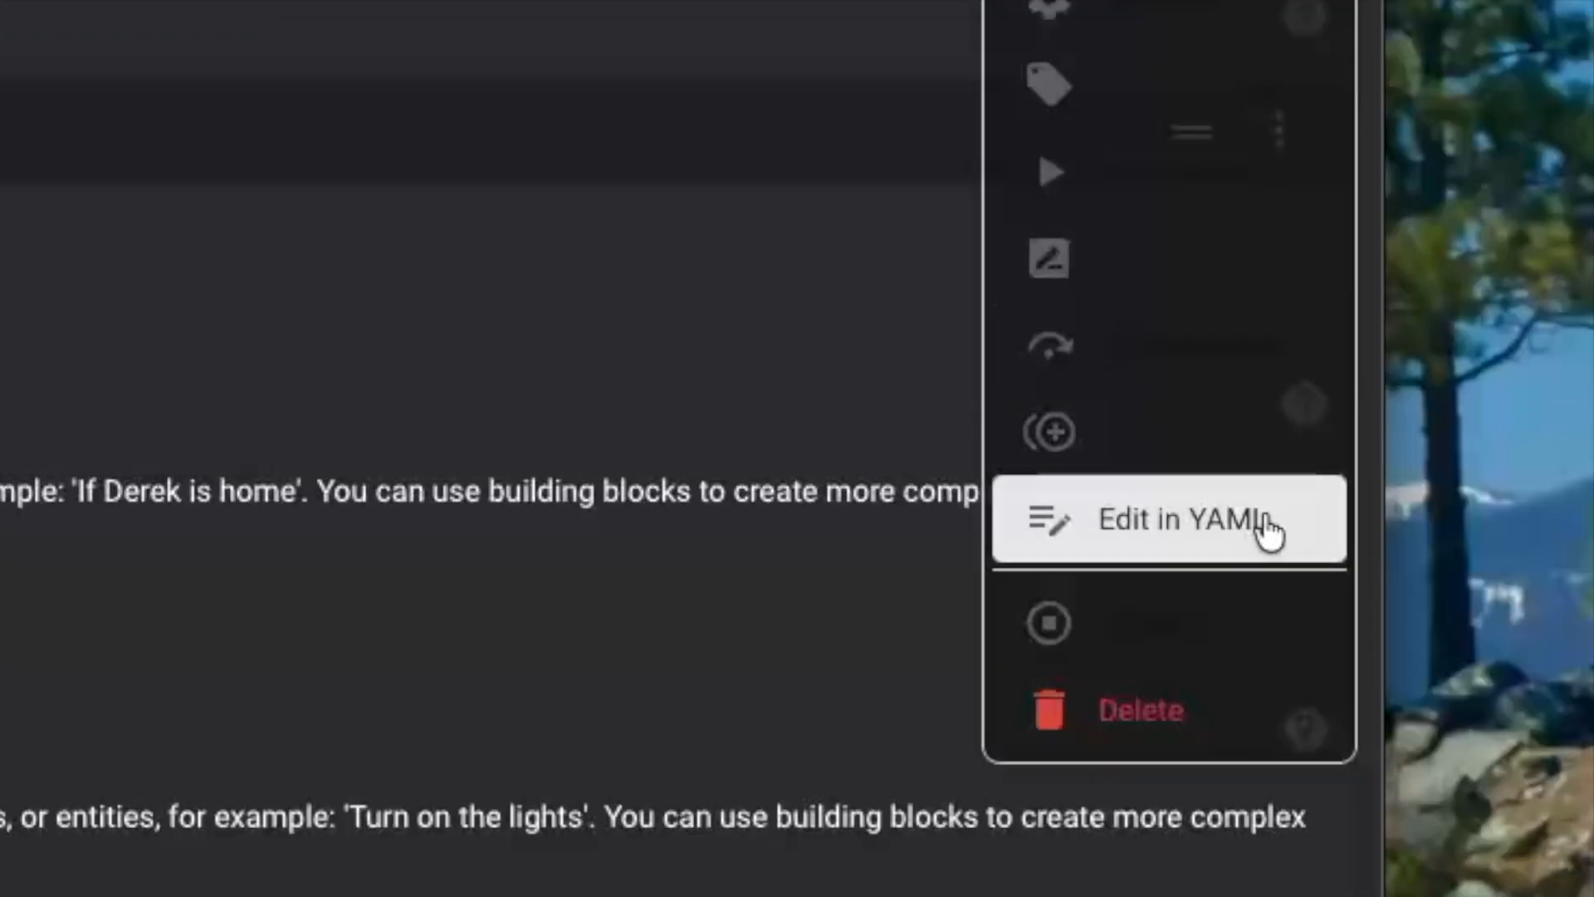
{"action": "left_click", "coordinate": [1266, 531]}
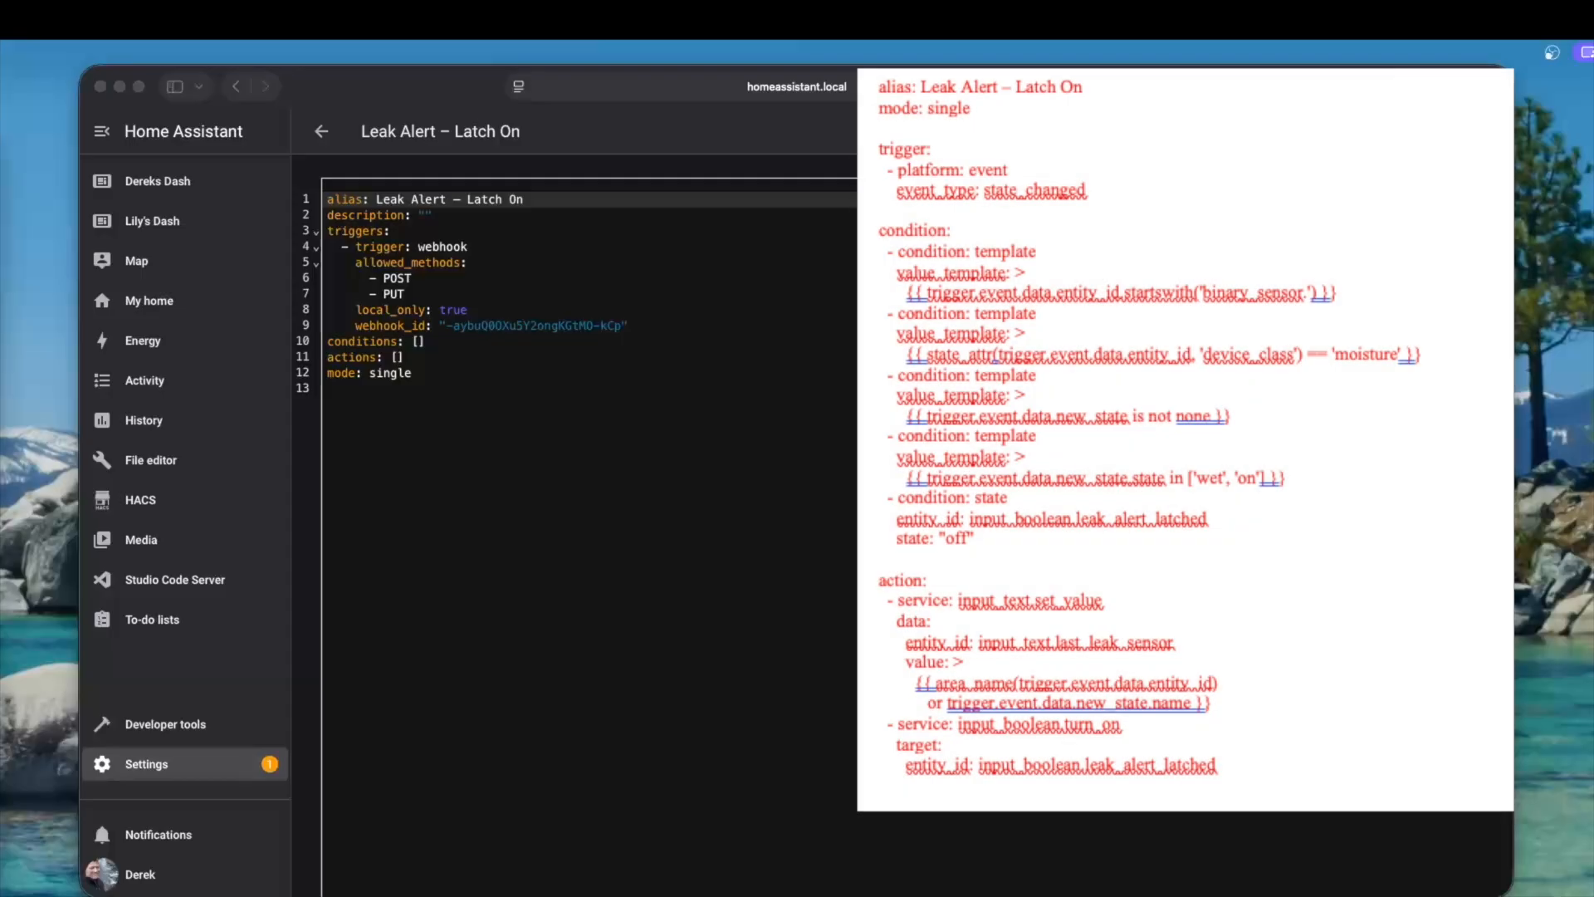
{"action": "left_click", "coordinate": [276, 166]}
{"action": "key", "text": "super+a"}
{"action": "key", "text": "super+v"}
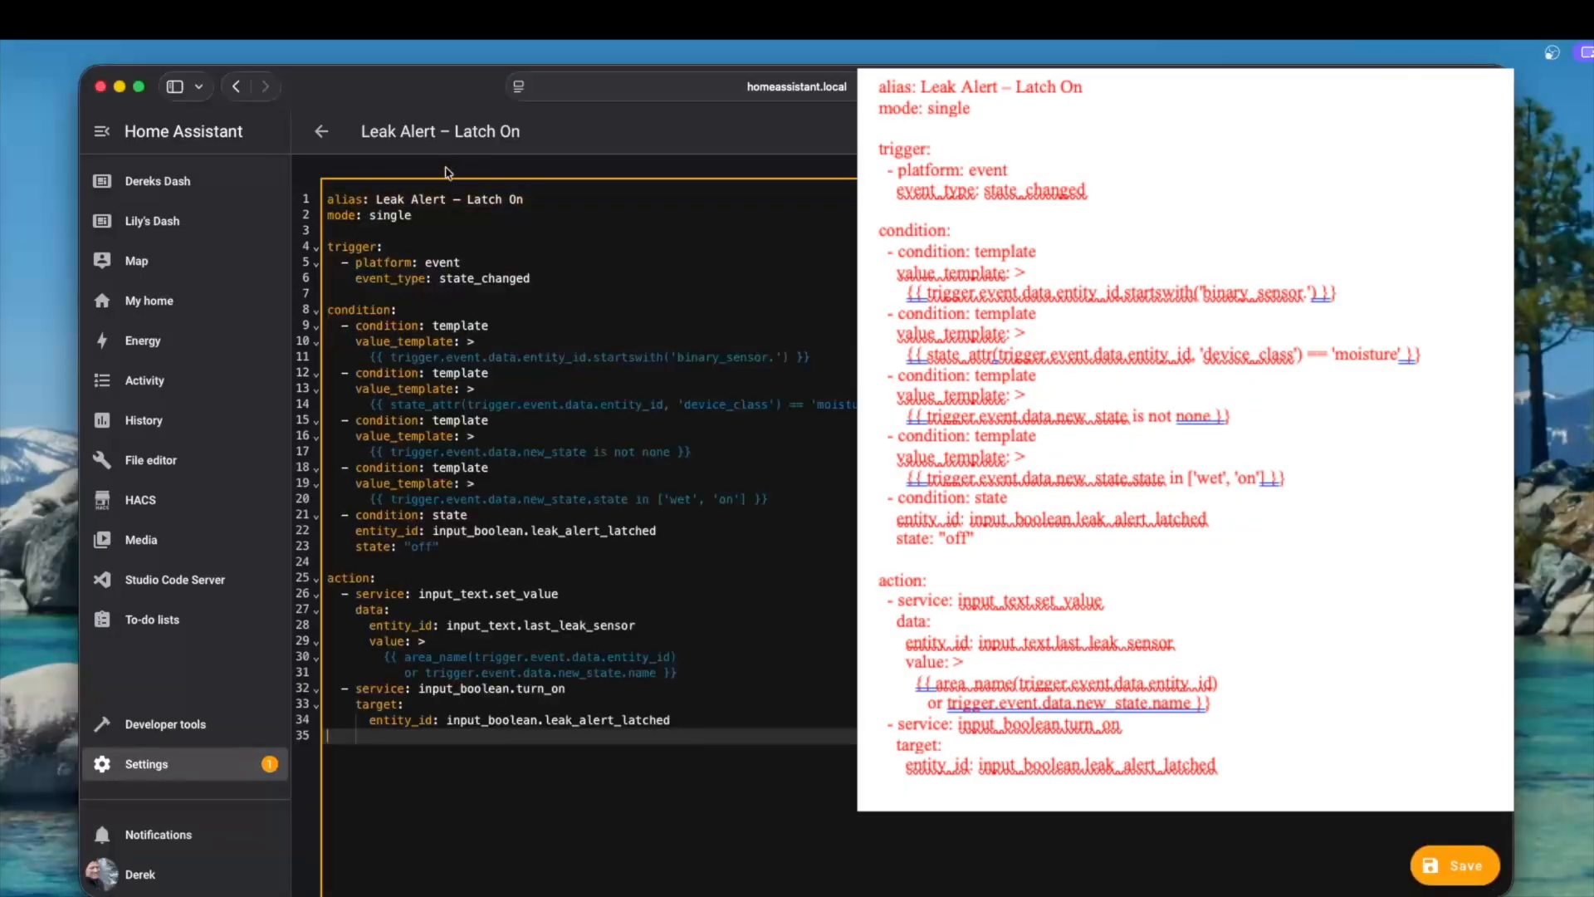
{"action": "left_click", "coordinate": [1455, 865]}
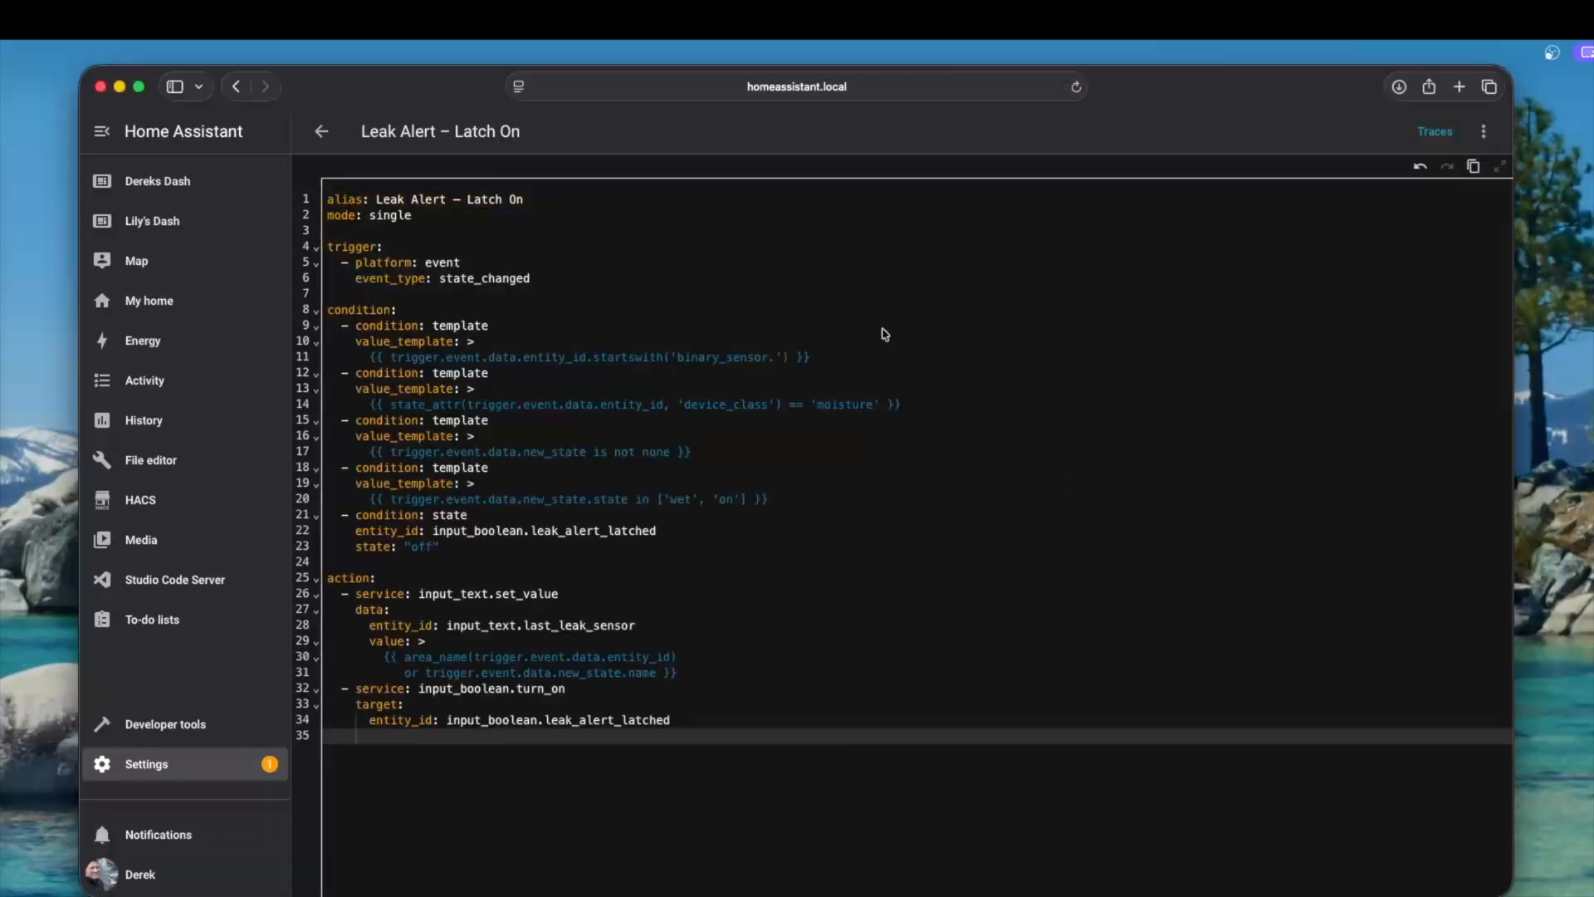
{"action": "left_click", "coordinate": [326, 132]}
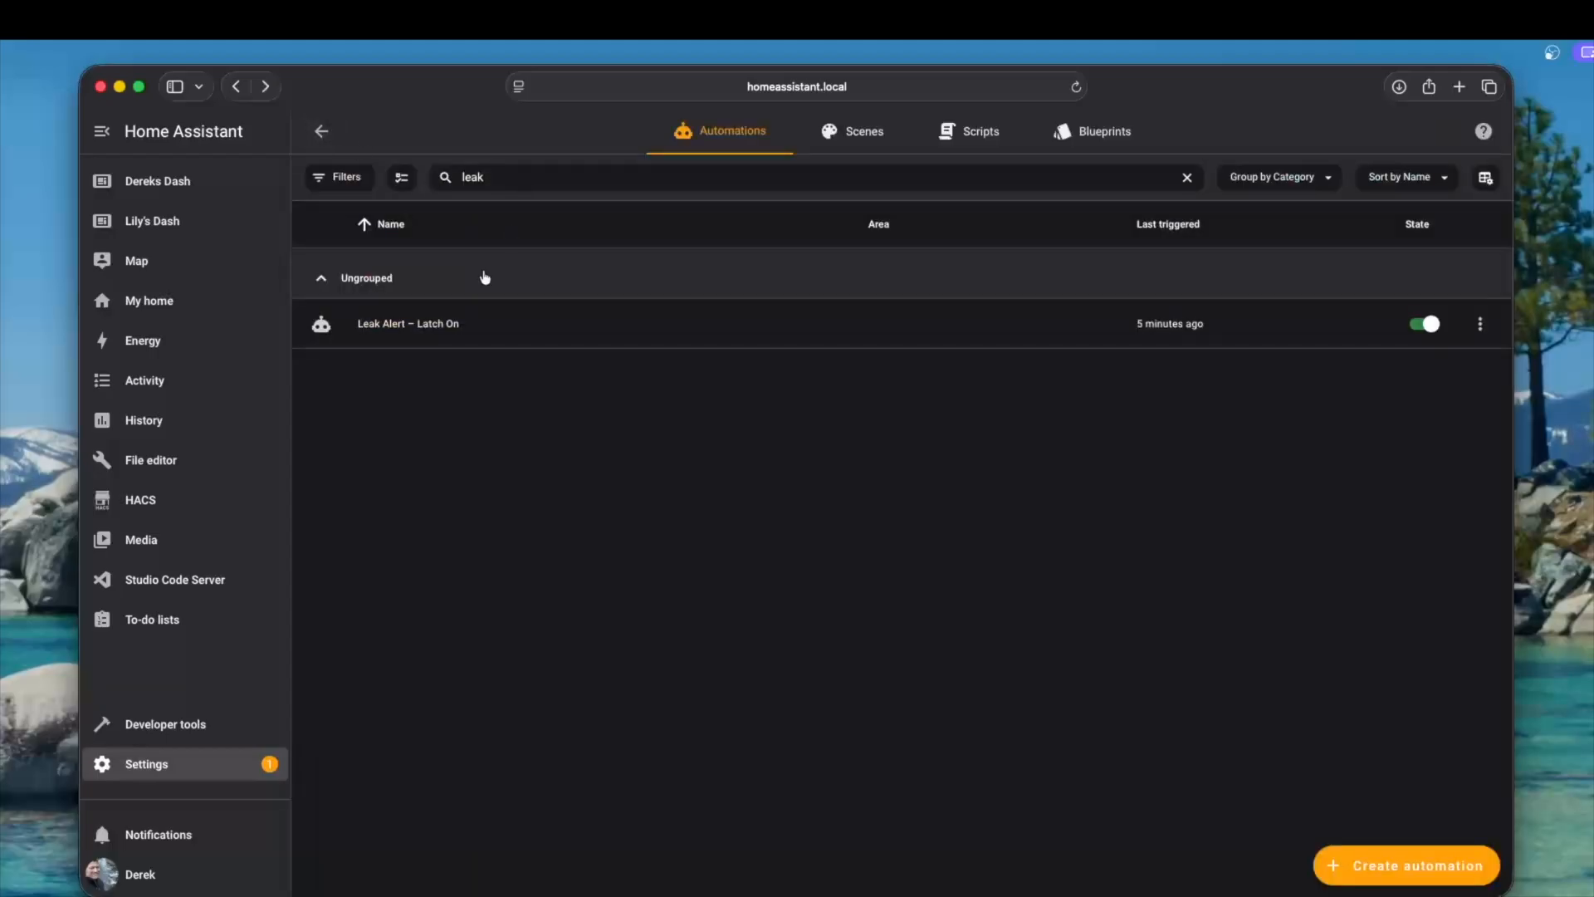
{"action": "left_click", "coordinate": [459, 325]}
{"action": "scroll", "coordinate": [726, 296], "scroll_direction": "down", "scroll_amount": 1}
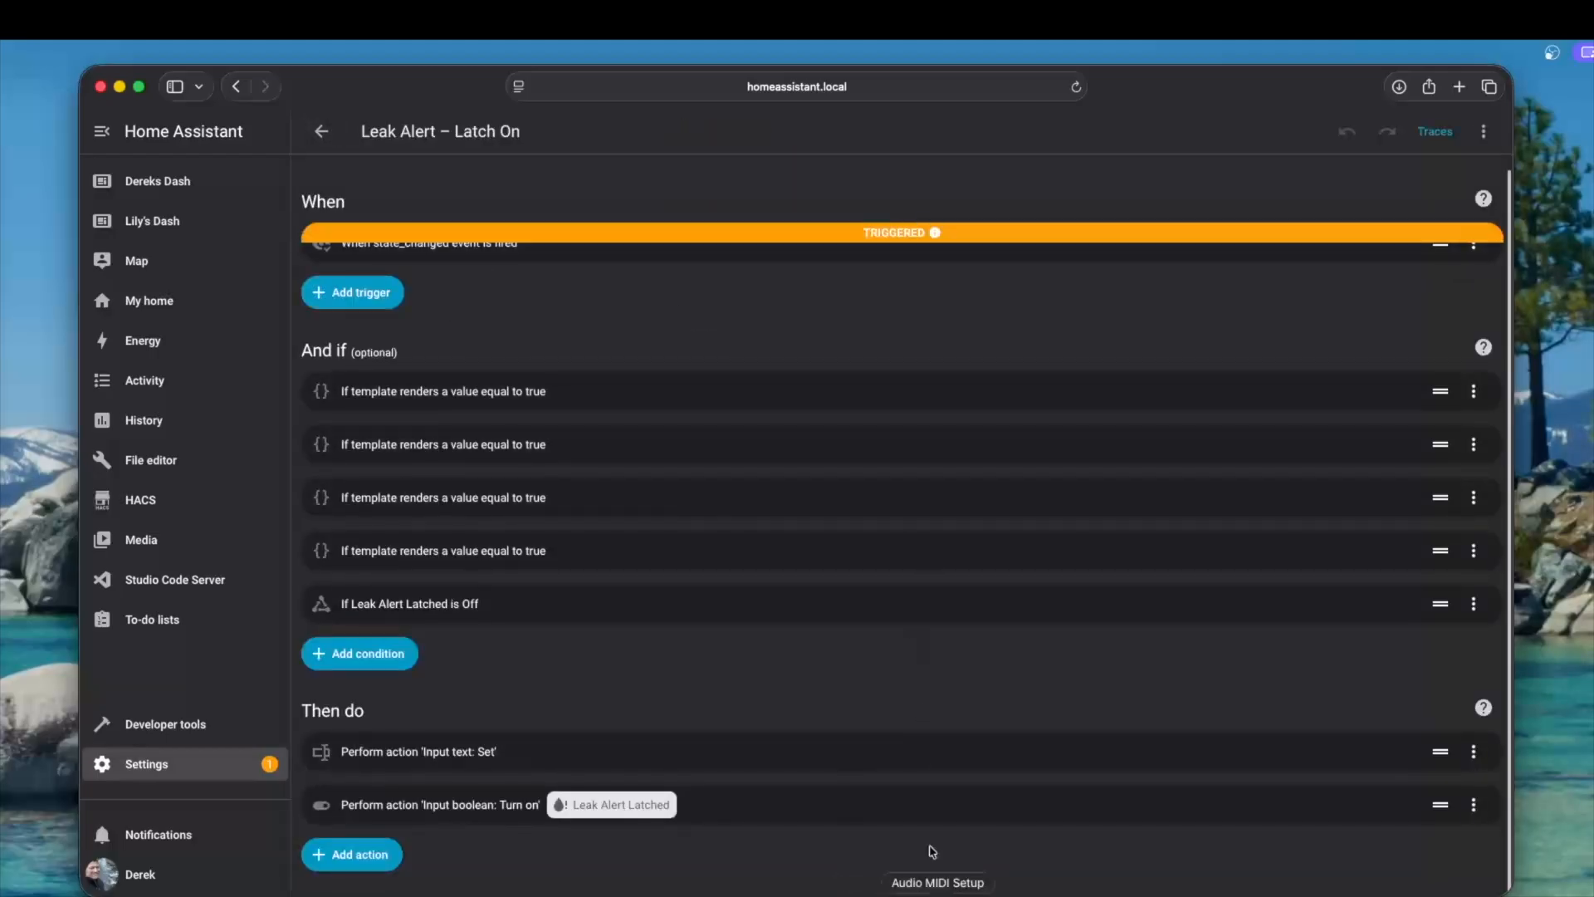
{"action": "scroll", "coordinate": [542, 446], "scroll_direction": "up", "scroll_amount": 1}
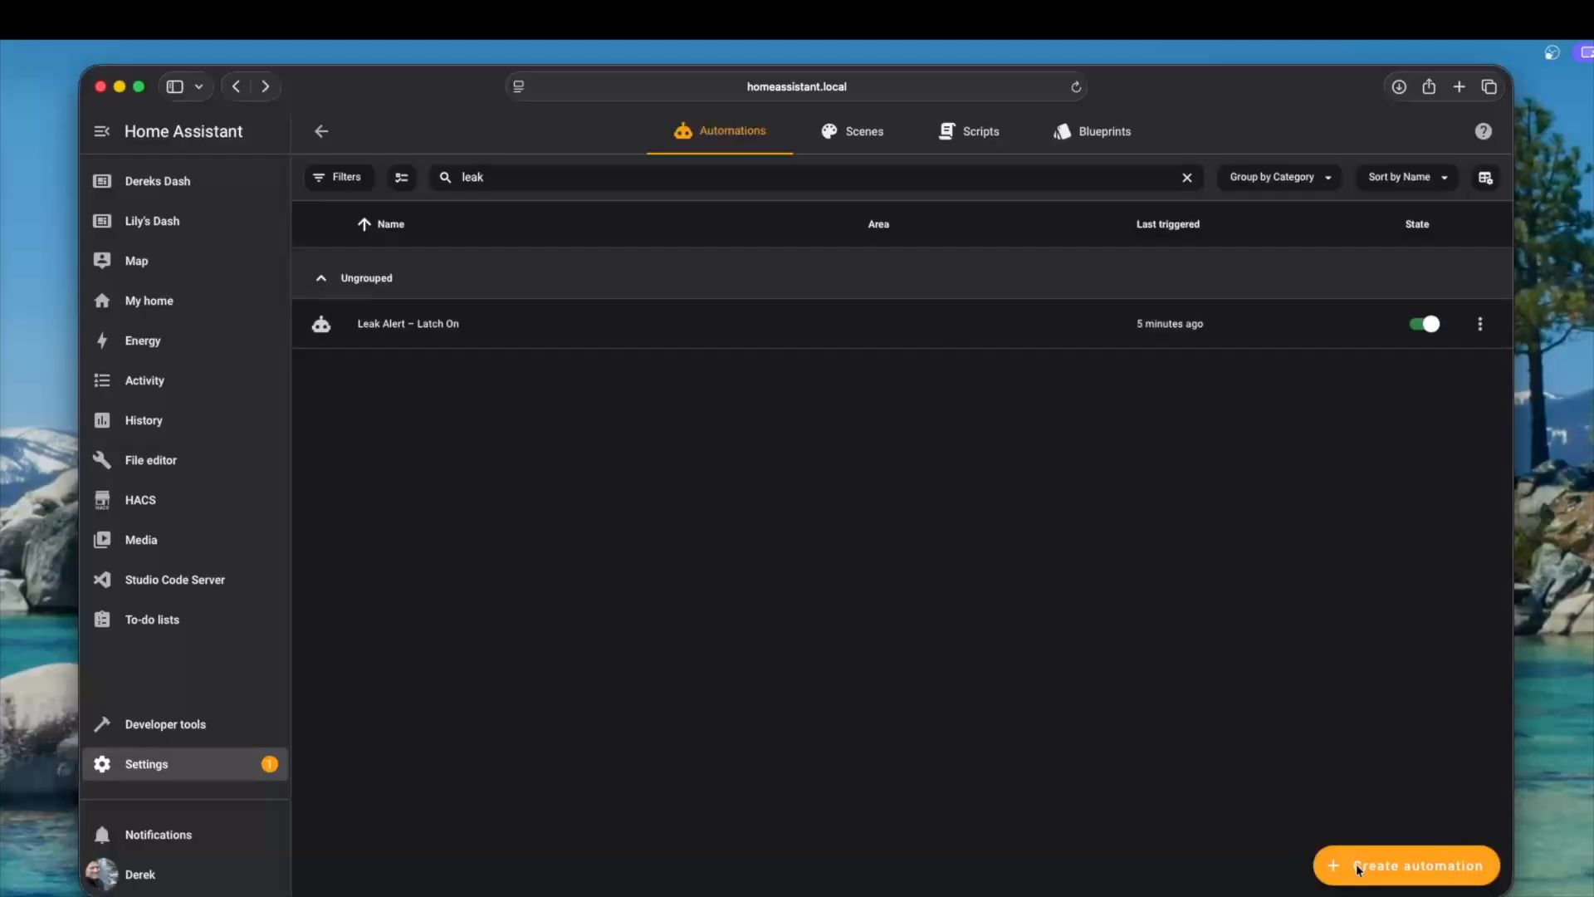
Create another empty automation with a Webhook trigger and save it as Leak Alert – Initial
{"action": "left_click", "coordinate": [1358, 869]}
{"action": "left_click", "coordinate": [734, 454]}
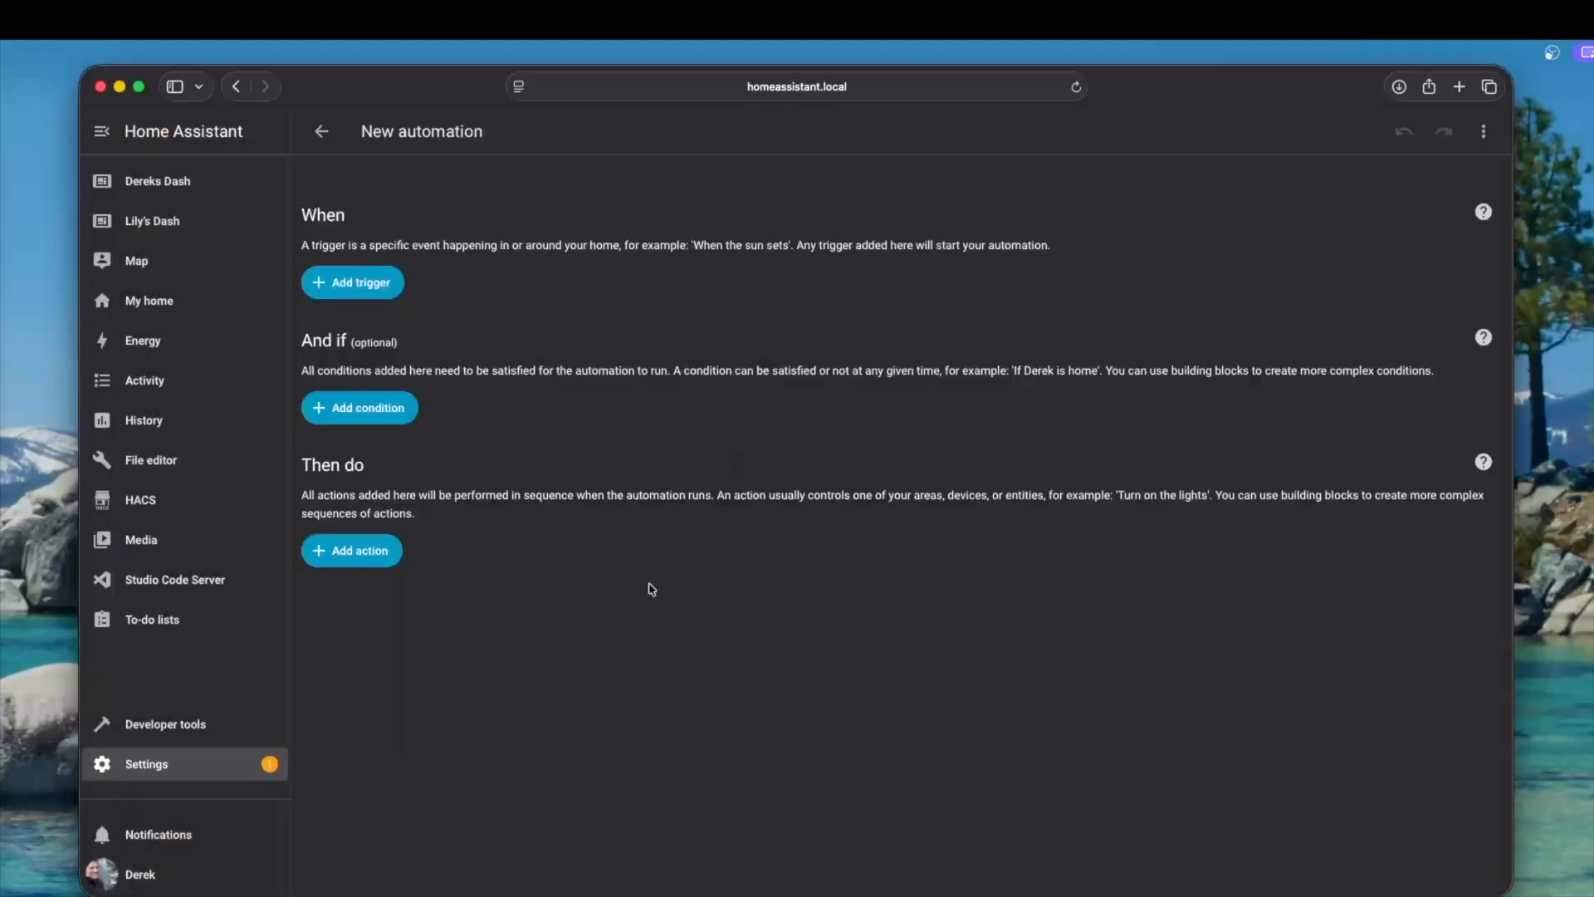
{"action": "left_click", "coordinate": [342, 283]}
{"action": "left_click", "coordinate": [515, 686]}
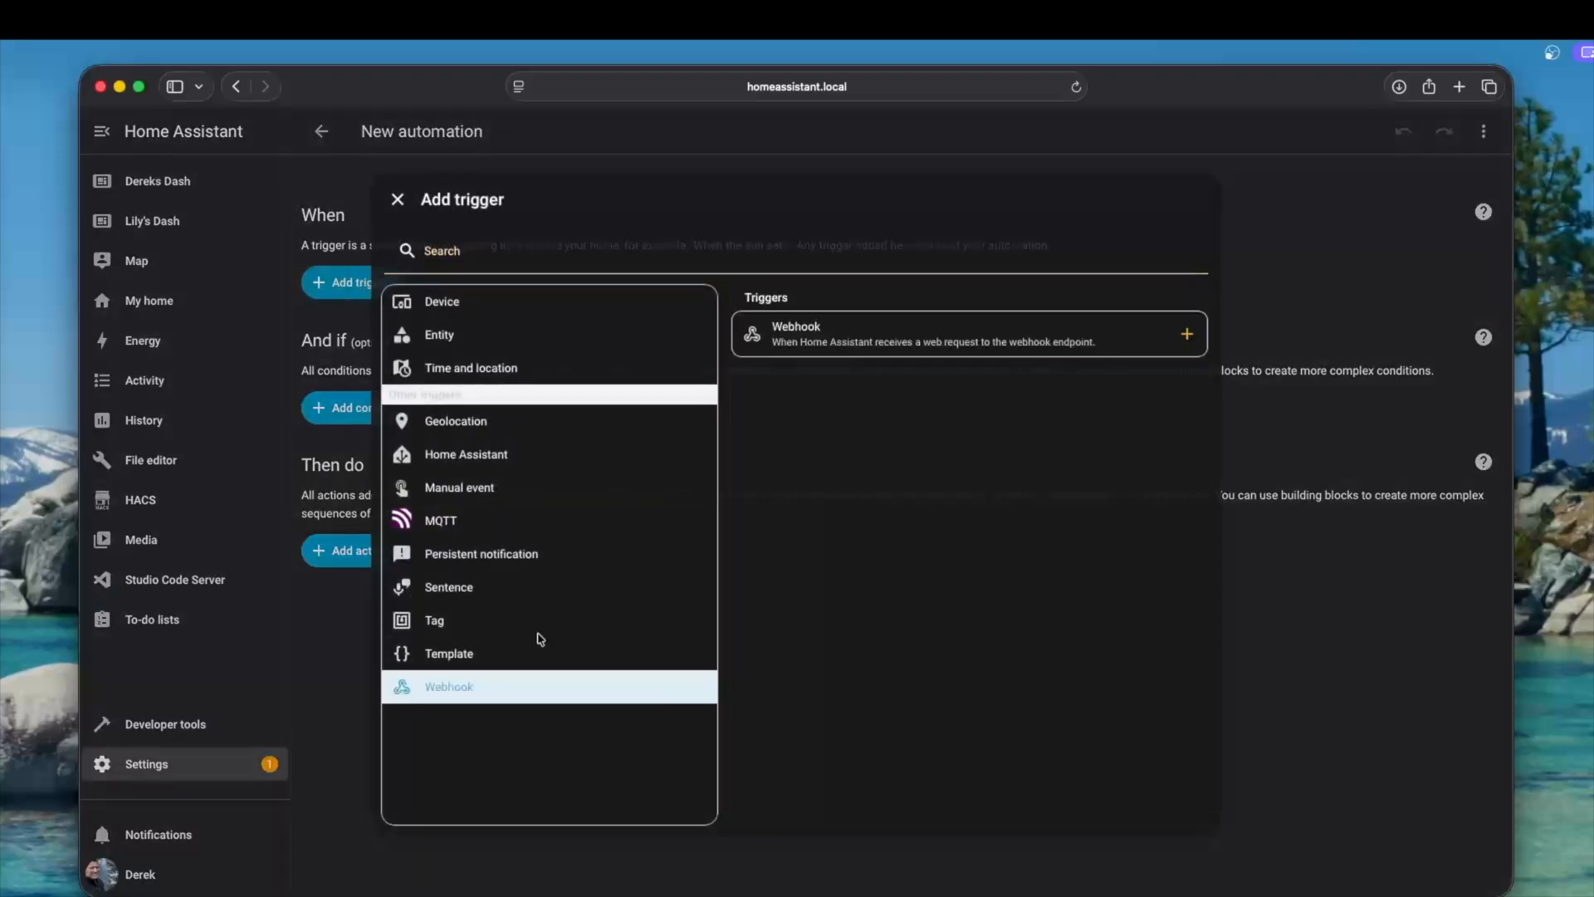
{"action": "left_click", "coordinate": [885, 324]}
{"action": "left_click", "coordinate": [1002, 865]}
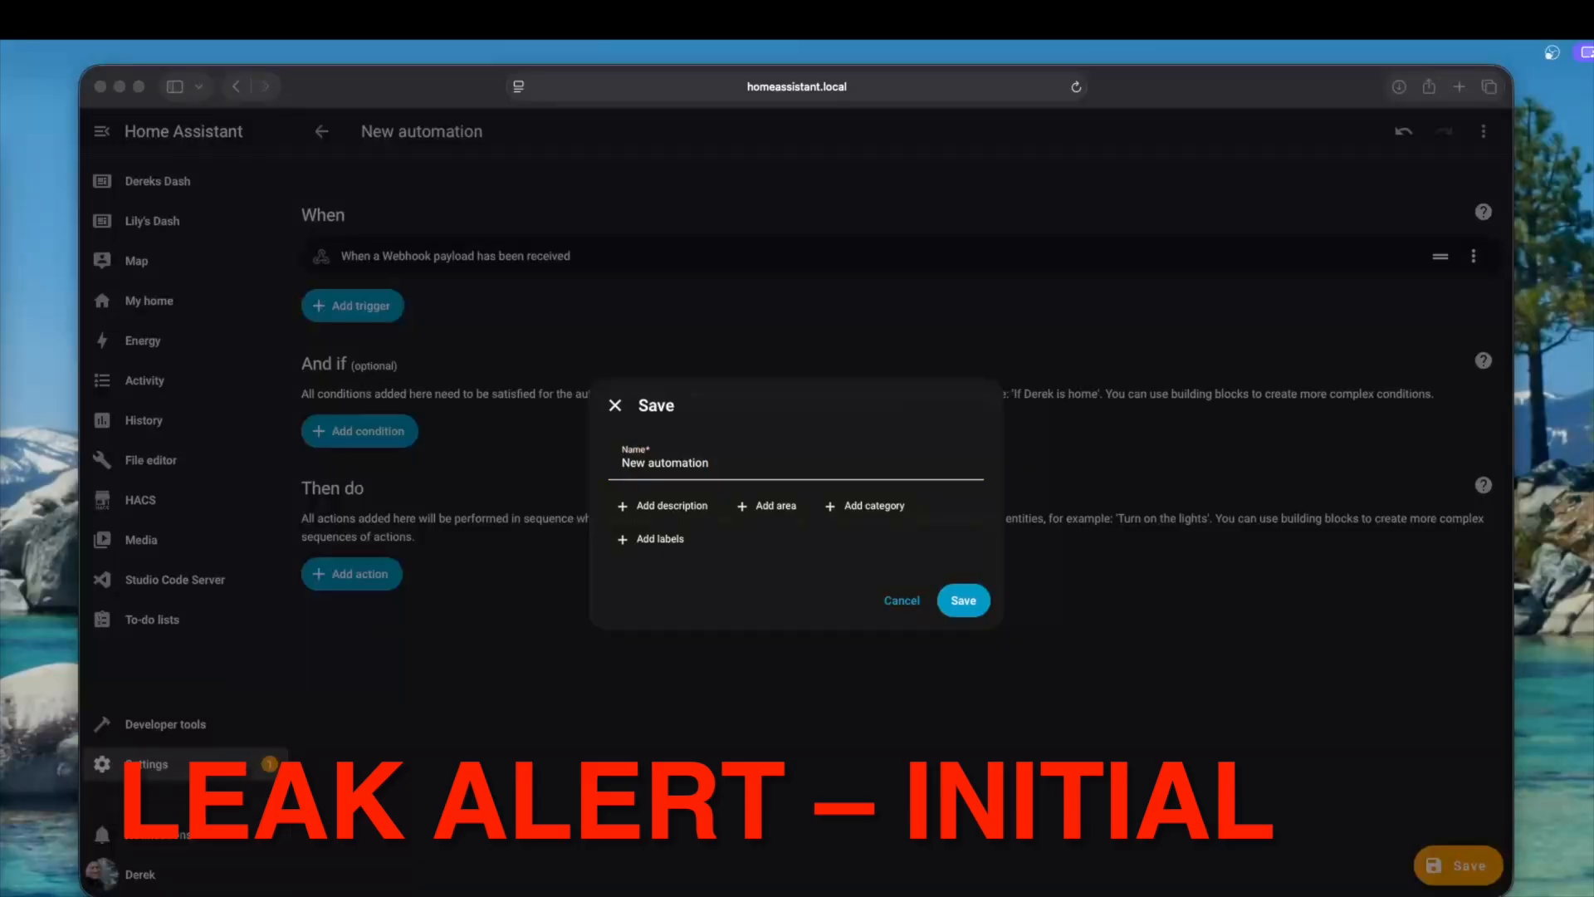
{"action": "triple_click", "coordinate": [598, 458]}
{"action": "type", "text": "Leak Alert - Initial"}
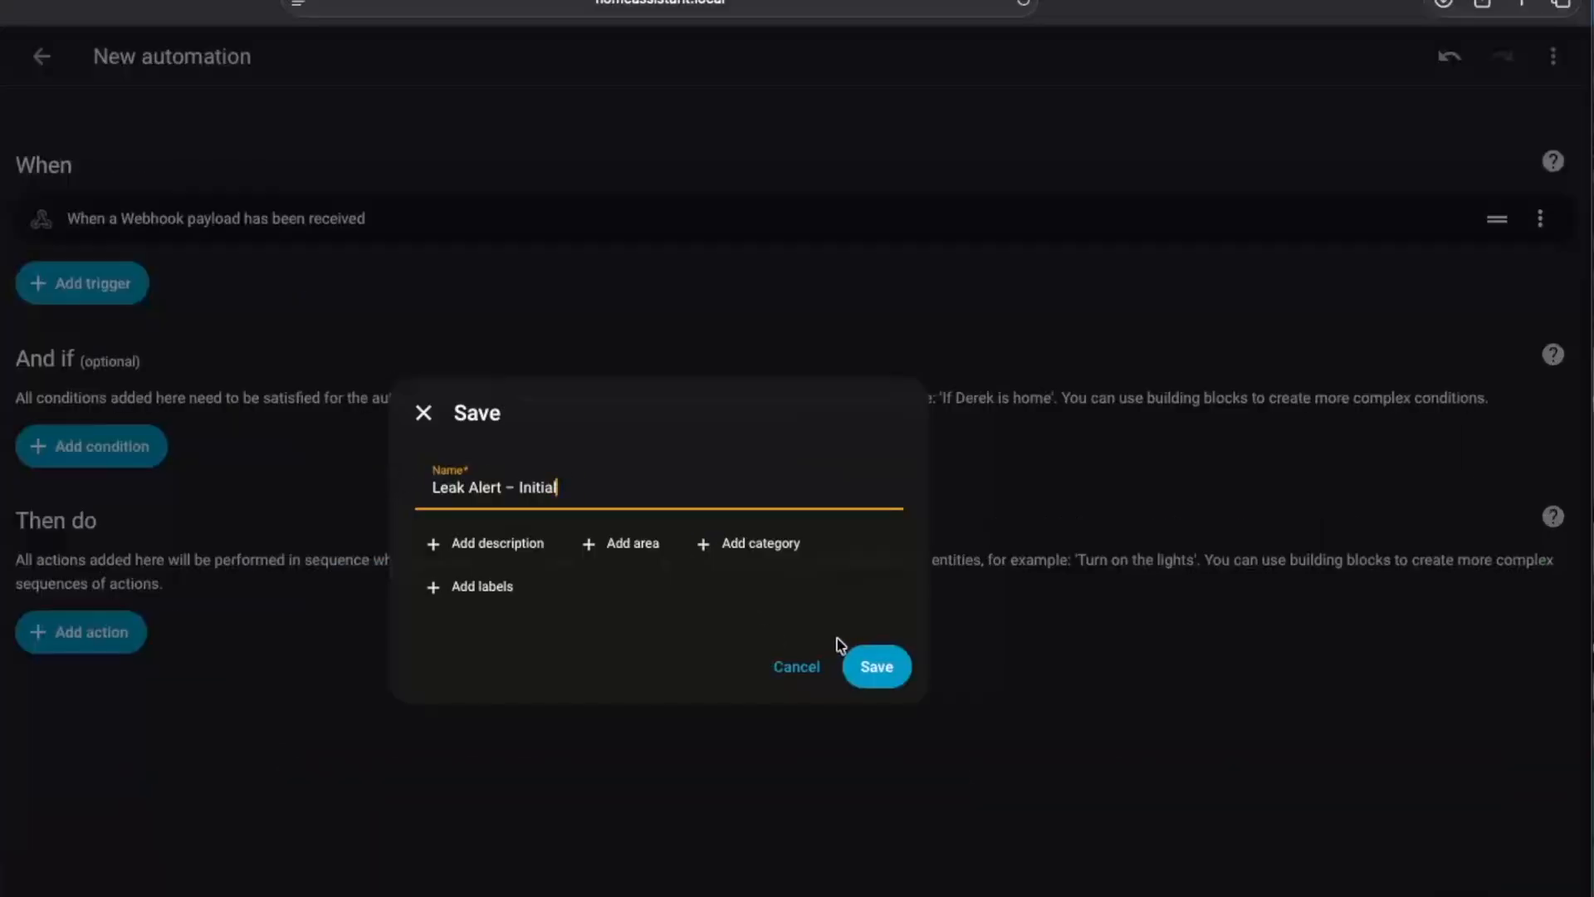
{"action": "left_click", "coordinate": [876, 671]}
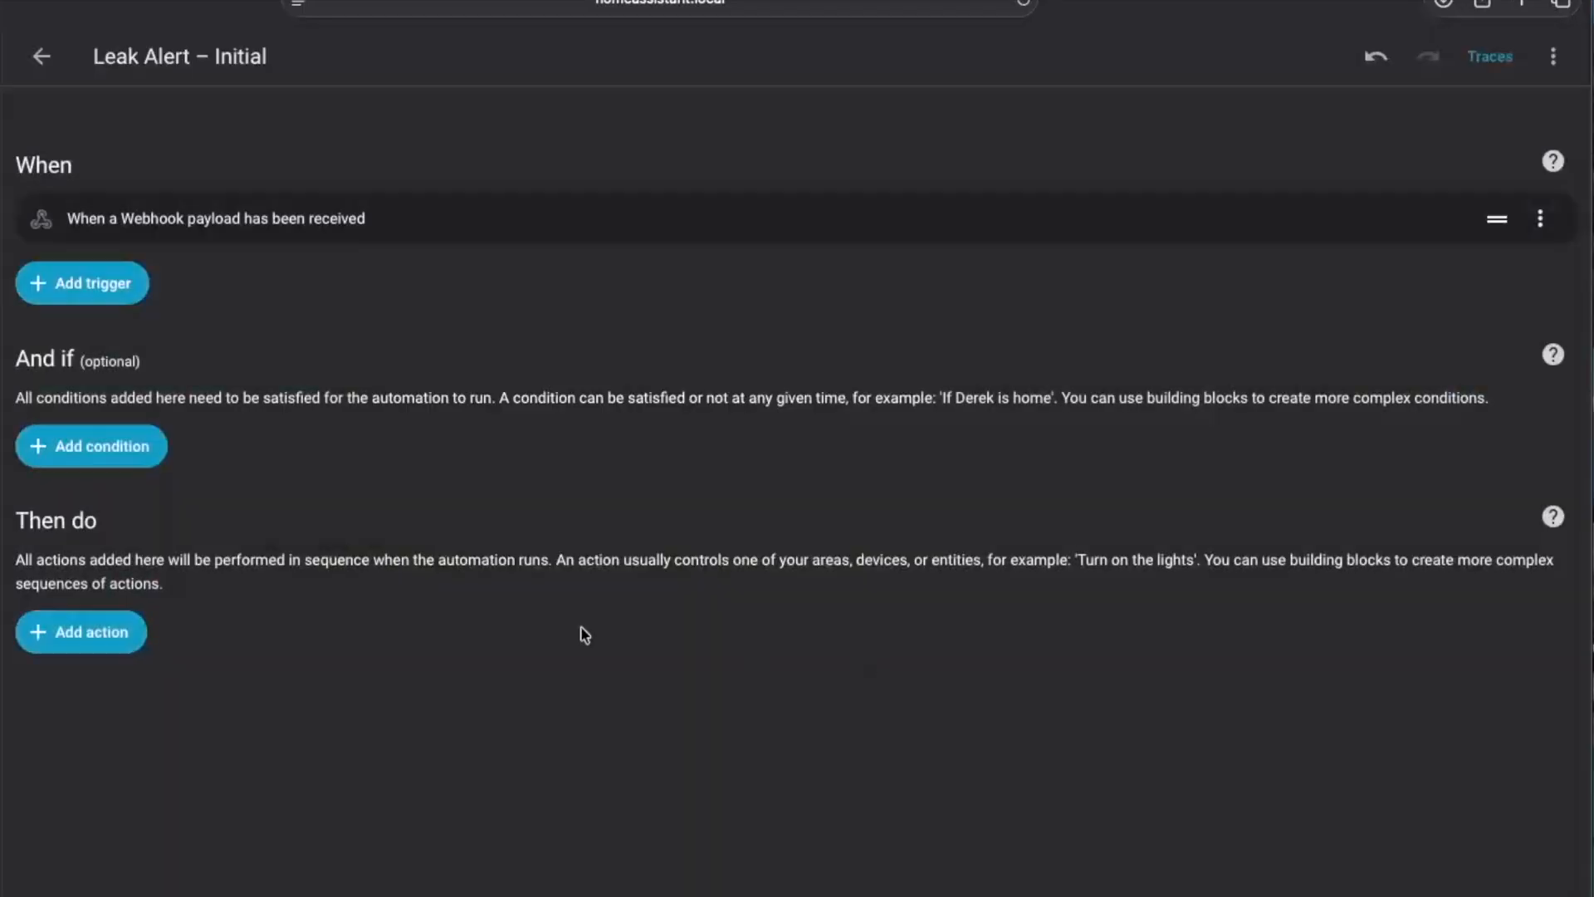
Replace the YAML of Leak Alert – Initial with the Leak Alert – Initial Notify code, which sends WATER LEAK DETECTED when input_boolean.leak_alert_latched turns on, and save it
{"action": "left_click", "coordinate": [1552, 57]}
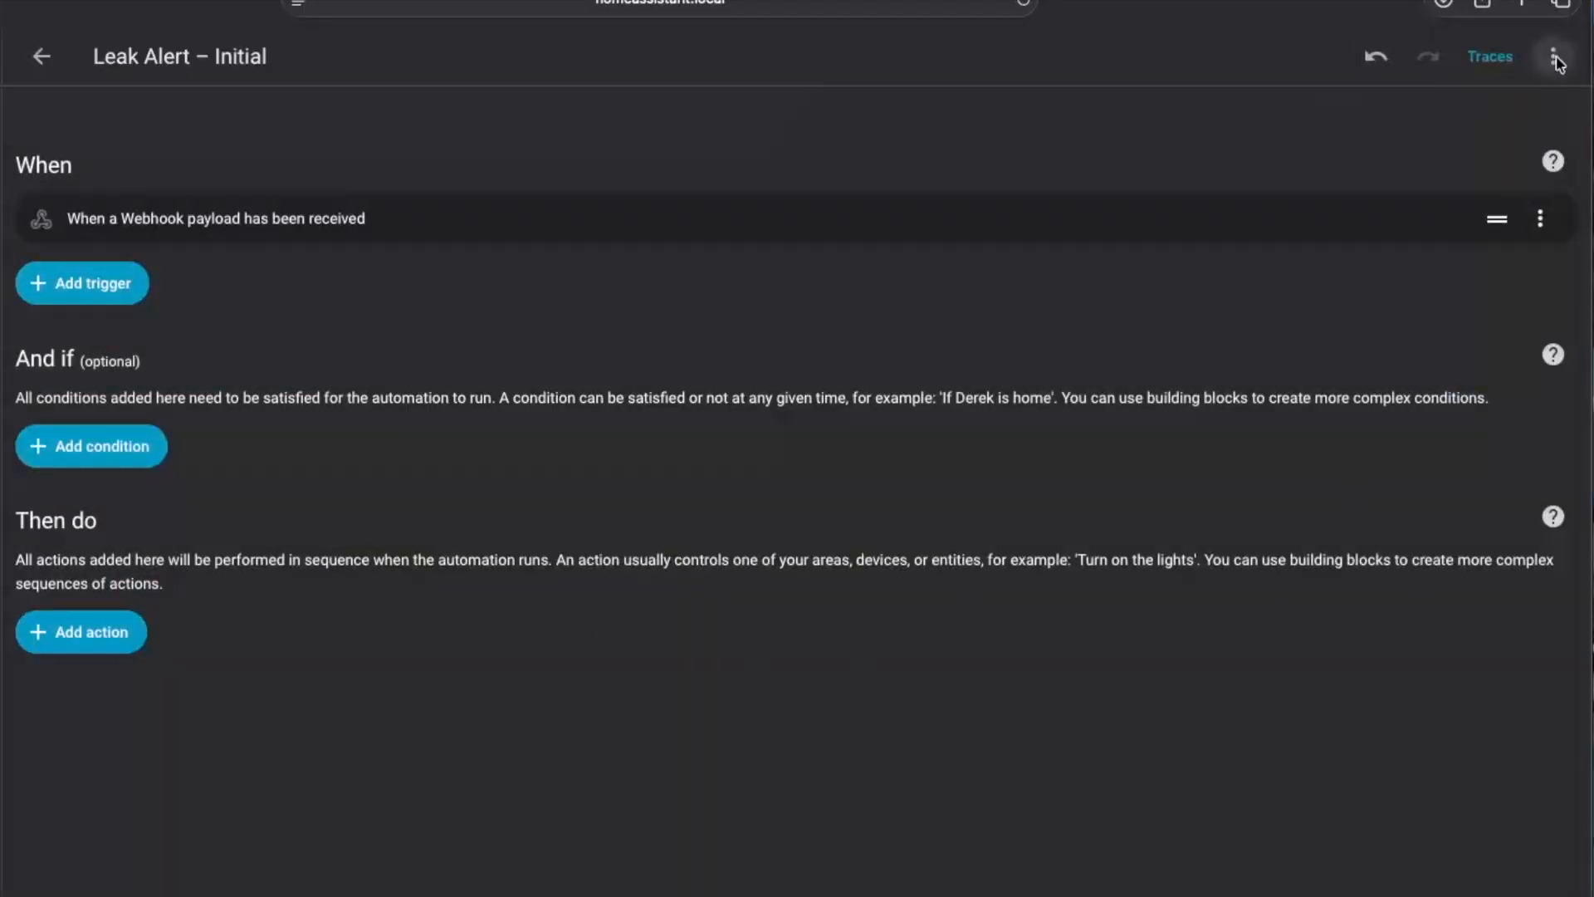
{"action": "left_click", "coordinate": [1506, 412]}
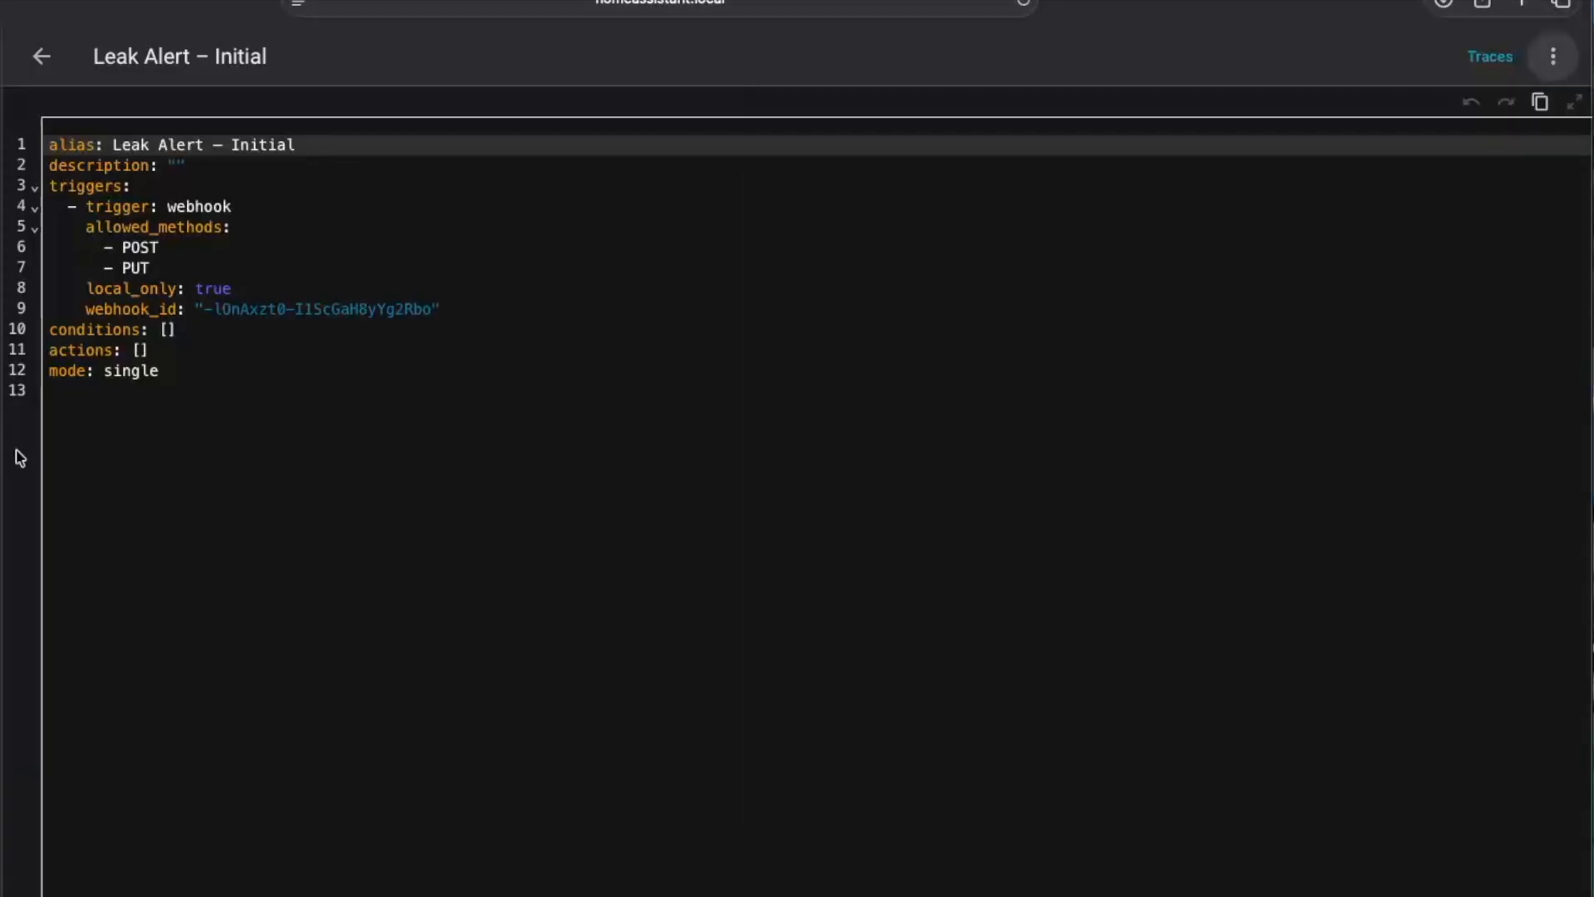
{"action": "left_click", "coordinate": [228, 430]}
{"action": "key", "text": "ctrl+a"}
{"action": "type", "text": "alias: Leak Alert – Initial Notify mode: single  trigger:   - platform: state     entity_id: input_boolean.leak_alert_latched     to: \"on\"  action:   - service: notify.notify     data:       title: \"🚨 WATER LEAK DETECTED\"       message: >         {% set loc = states('input_text.last_leak_sensor') %}         {% if loc not in ['unknown', 'unavailable', ''] %}         Leak detected at {{ loc }}.         {% else %}         A water leak was detected and requires attention.         {% endif %}"}
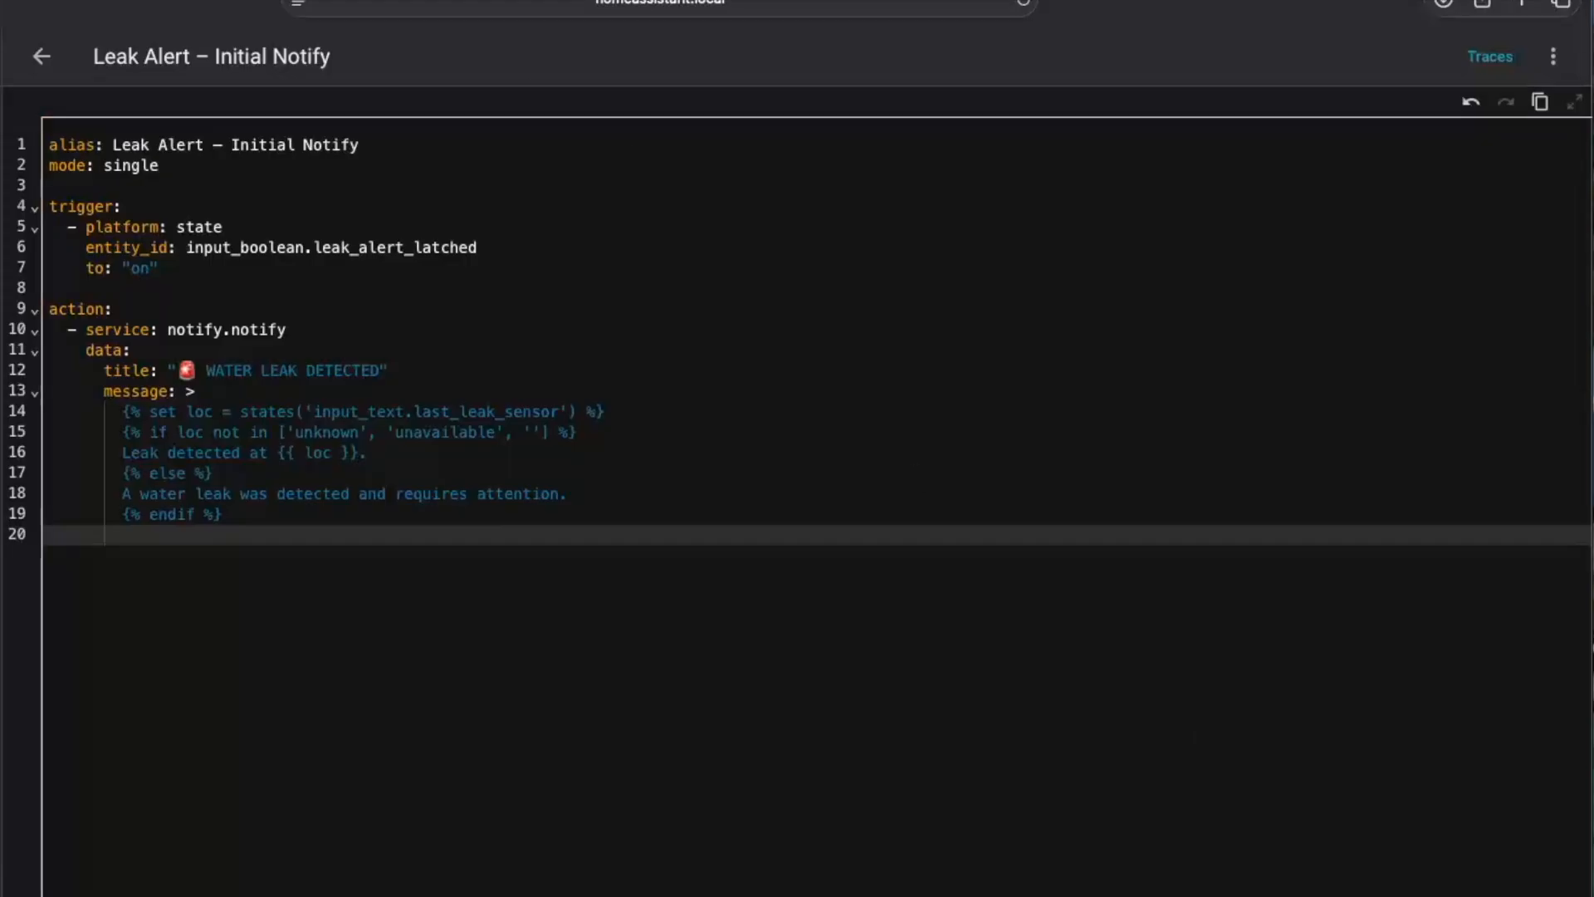
{"action": "left_click", "coordinate": [28, 59]}
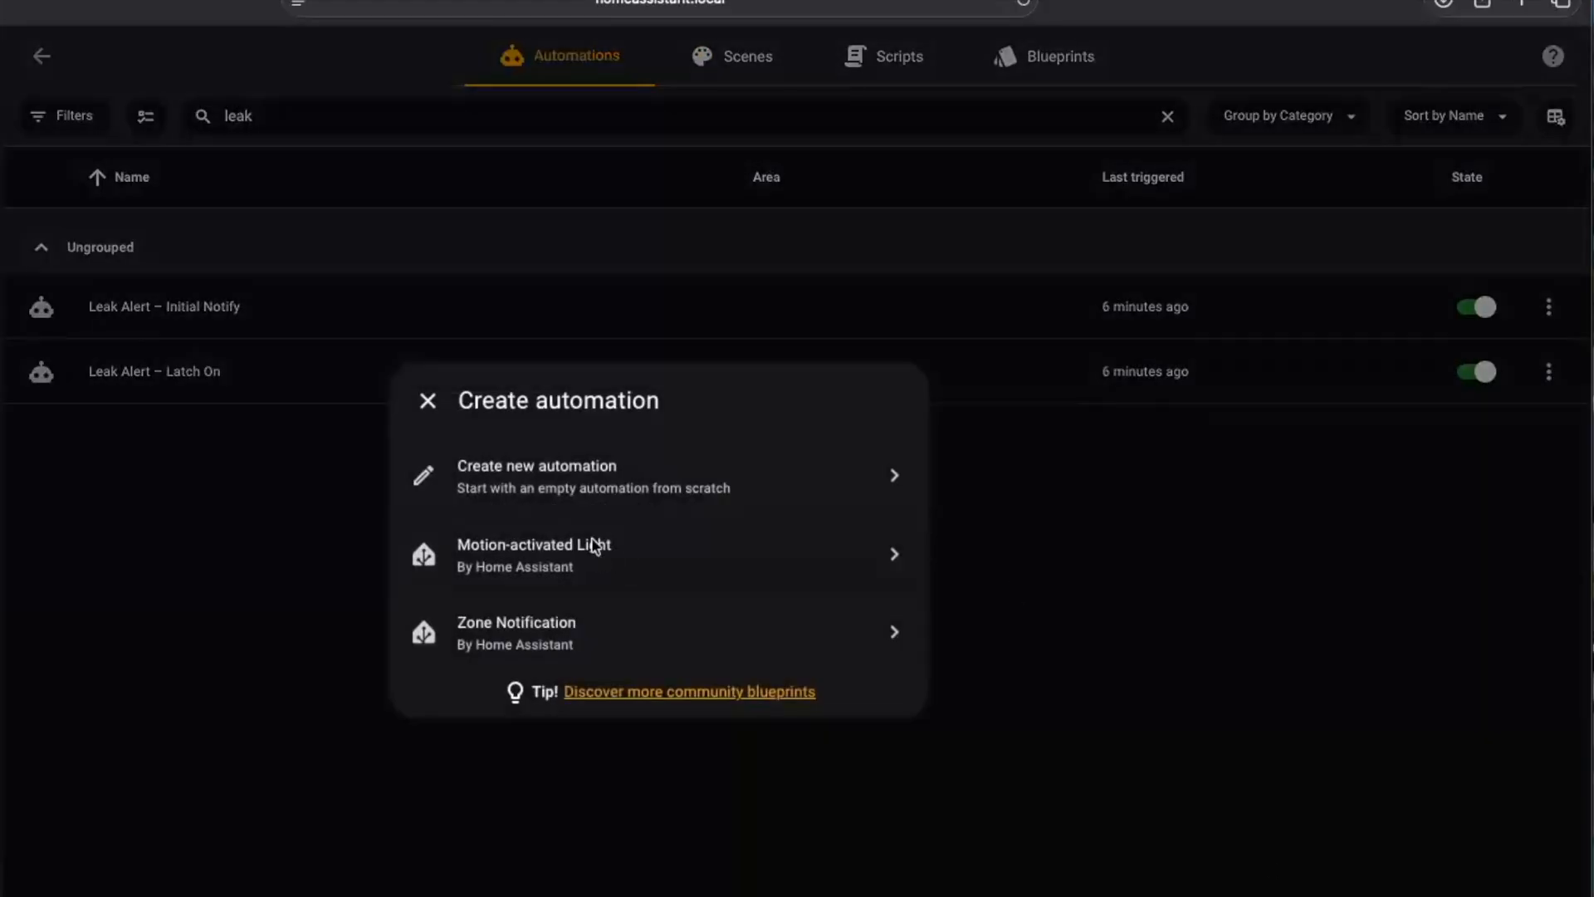
Create a new empty automation with a Webhook trigger and save it as Leak Alert – Reminder
{"action": "left_click", "coordinate": [601, 485]}
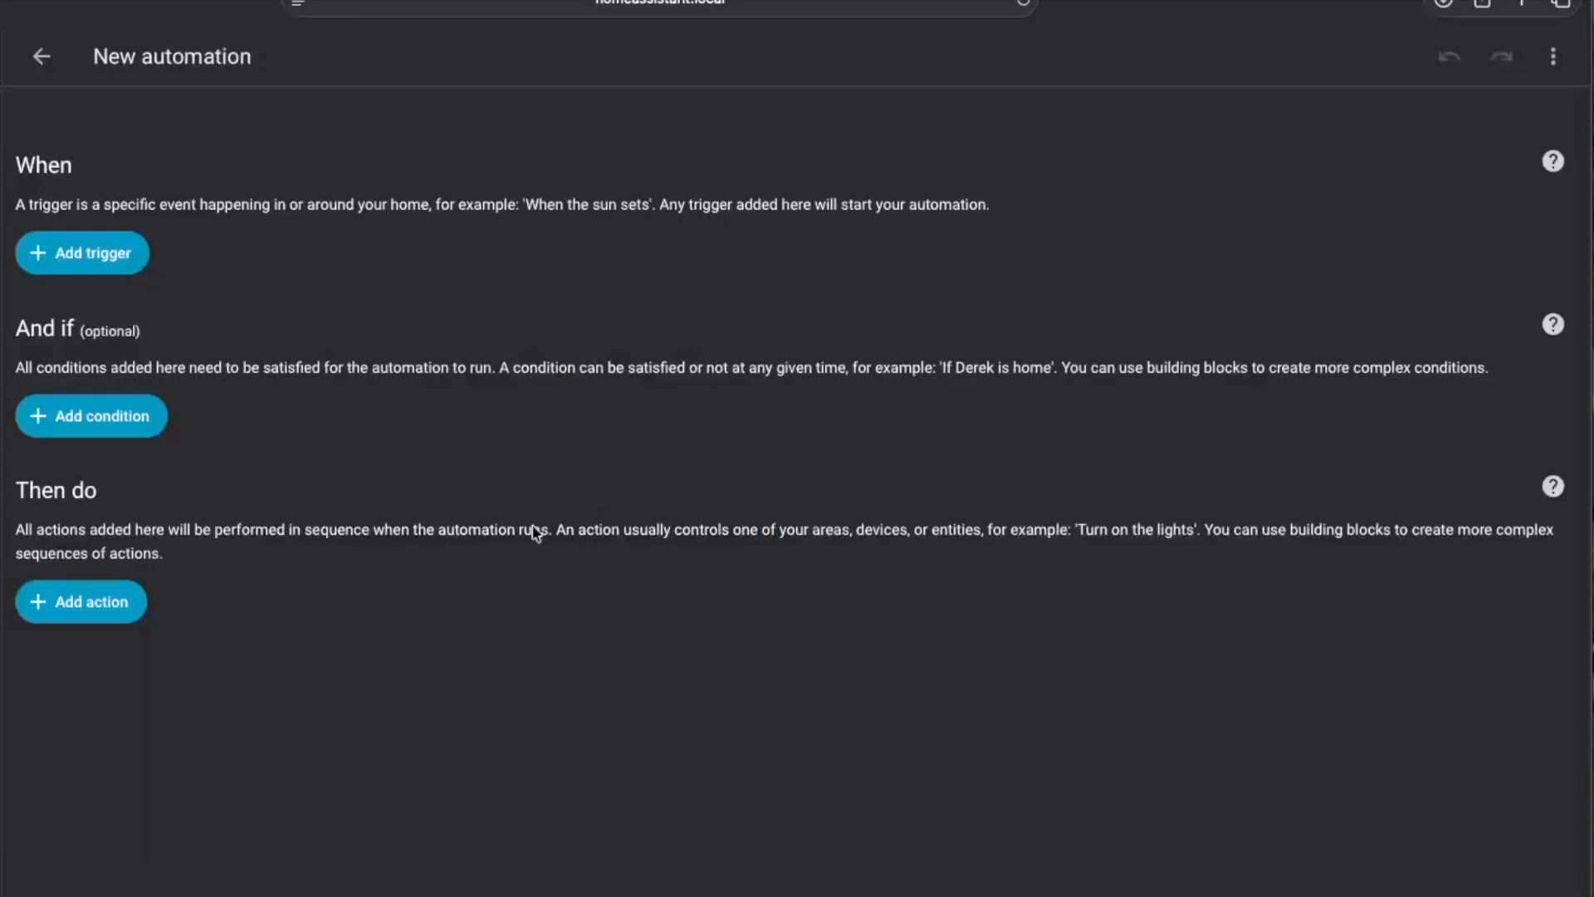
{"action": "left_click", "coordinate": [53, 250]}
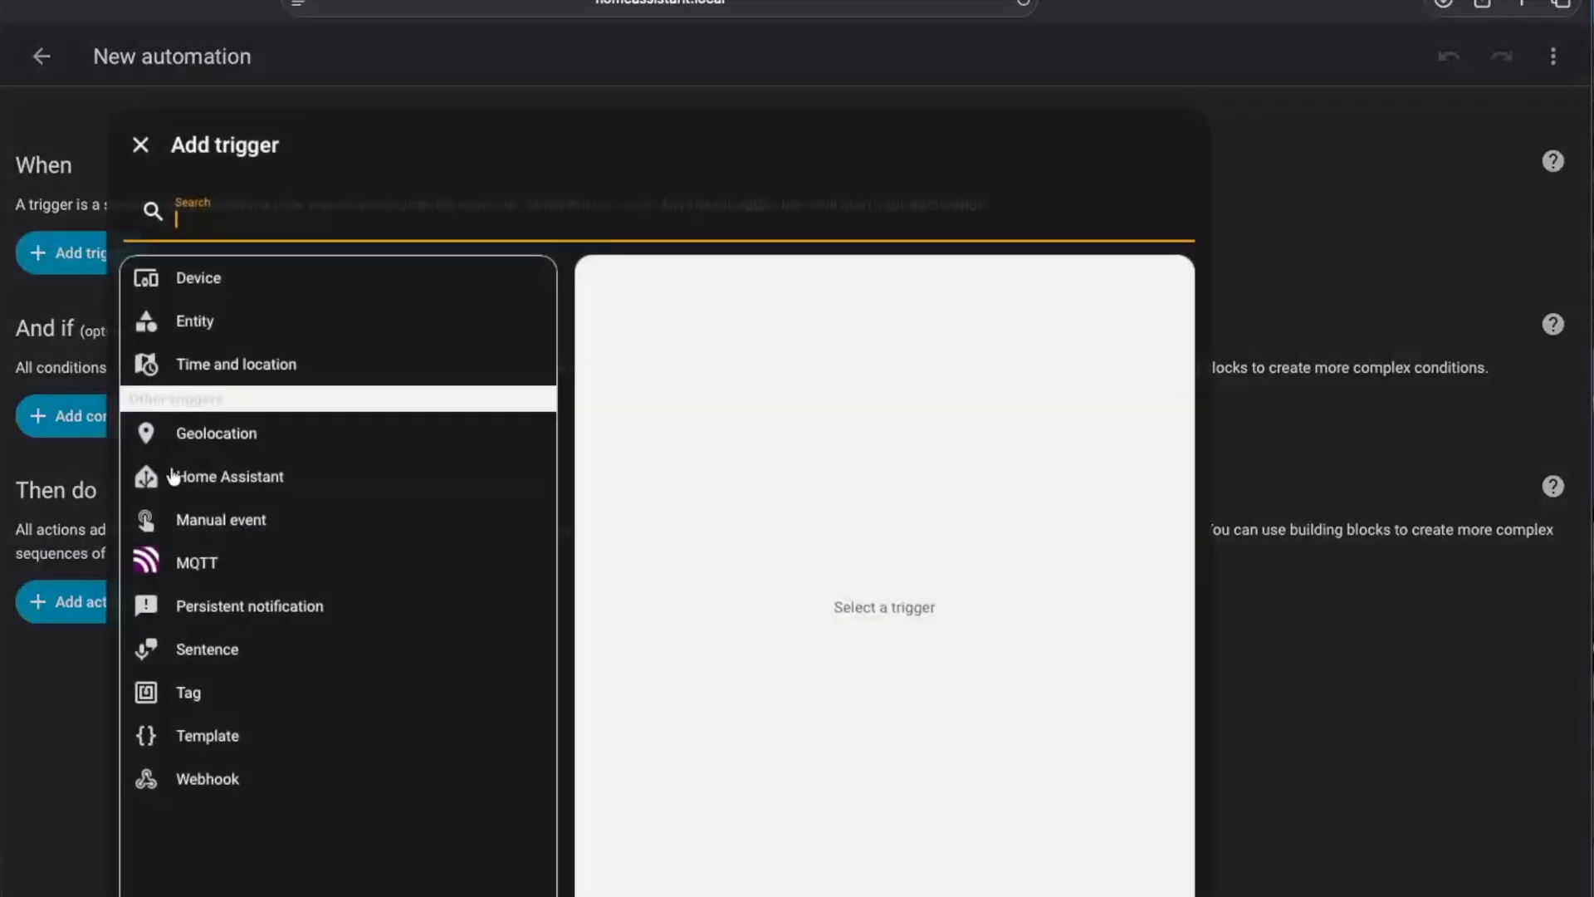
{"action": "left_click", "coordinate": [274, 778]}
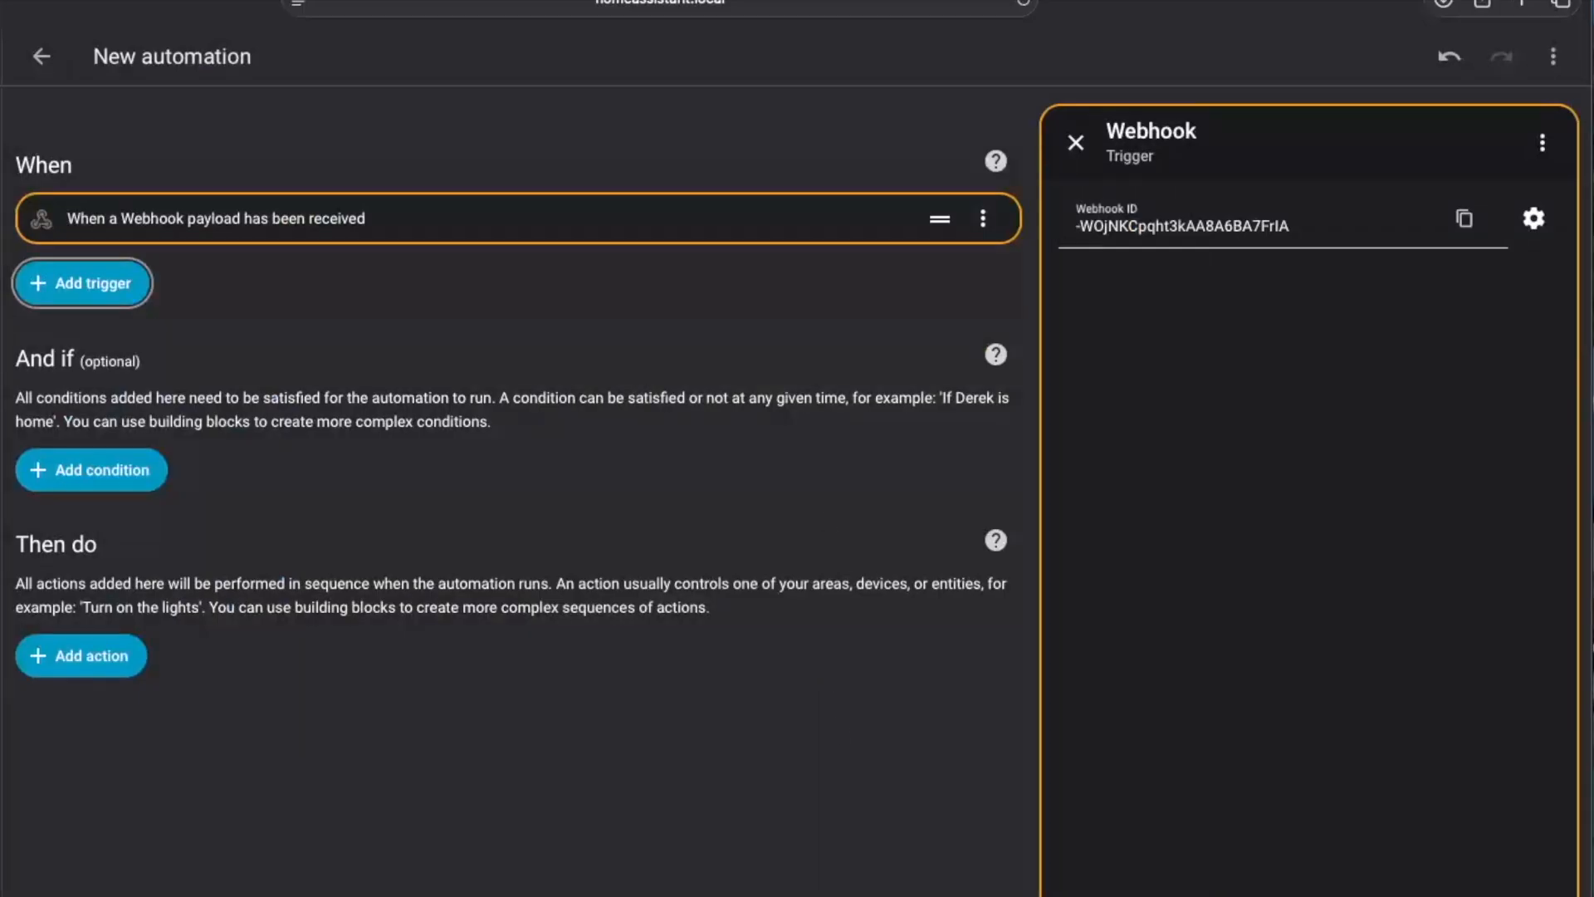
{"action": "key", "text": "ctrl+s"}
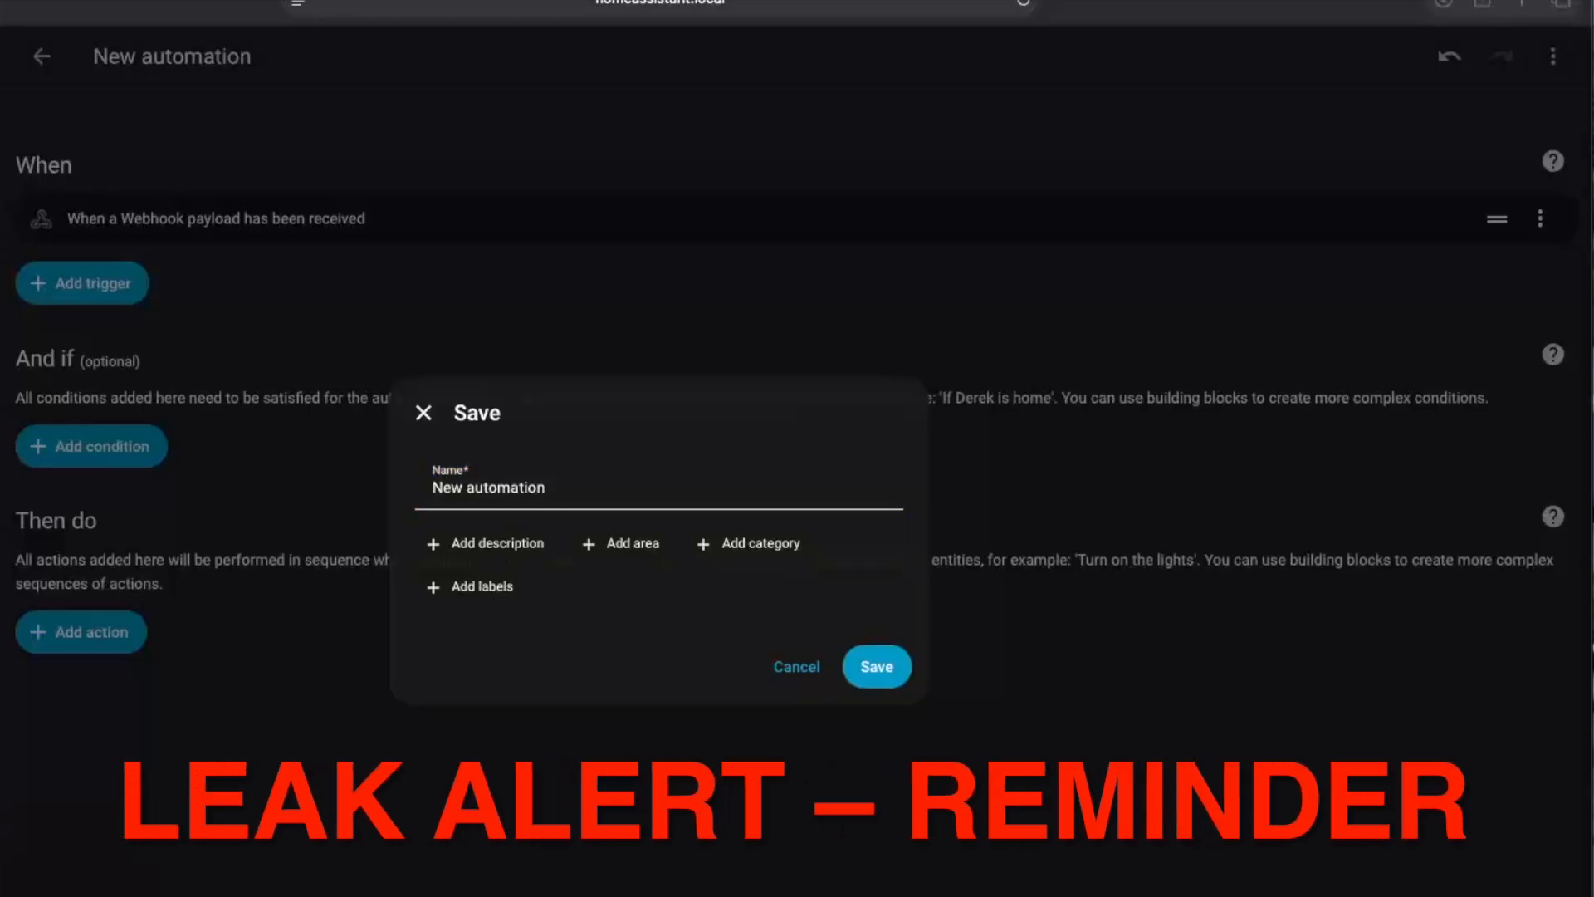
{"action": "left_click_drag", "start_coordinate": [620, 488], "coordinate": [352, 477]}
{"action": "type", "text": "Leak Alert – Reminder"}
{"action": "left_click", "coordinate": [877, 663]}
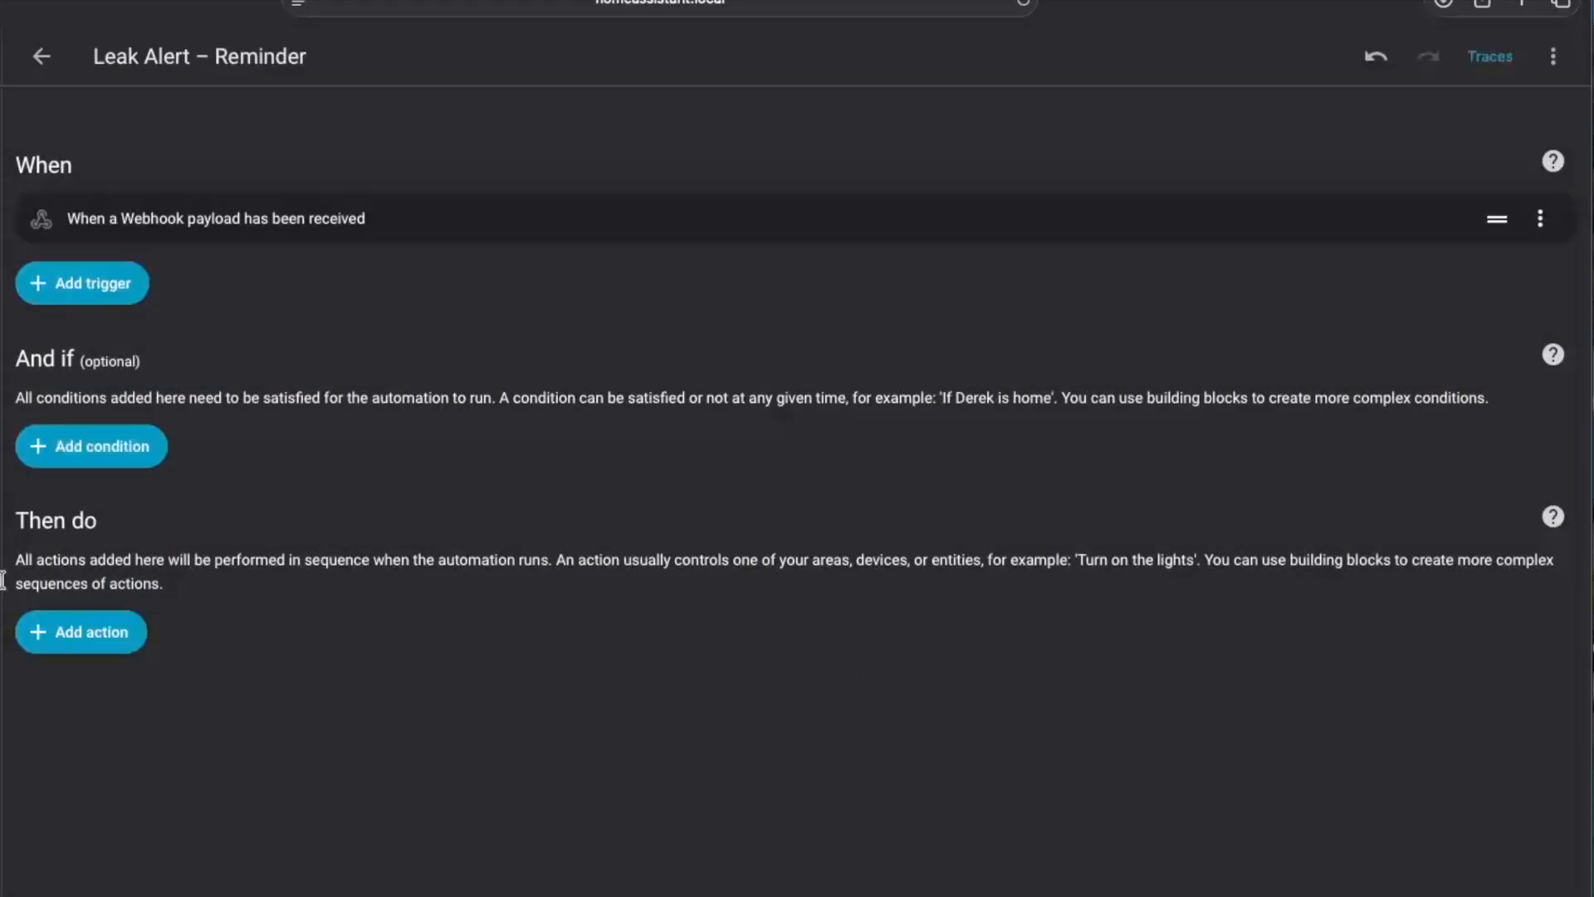
Replace the YAML of Leak Alert – Reminder with code sending WATER LEAK REMINDER every 15 minutes while input_boolean.leak_alert_latched is on, and save it
{"action": "left_click", "coordinate": [1552, 56]}
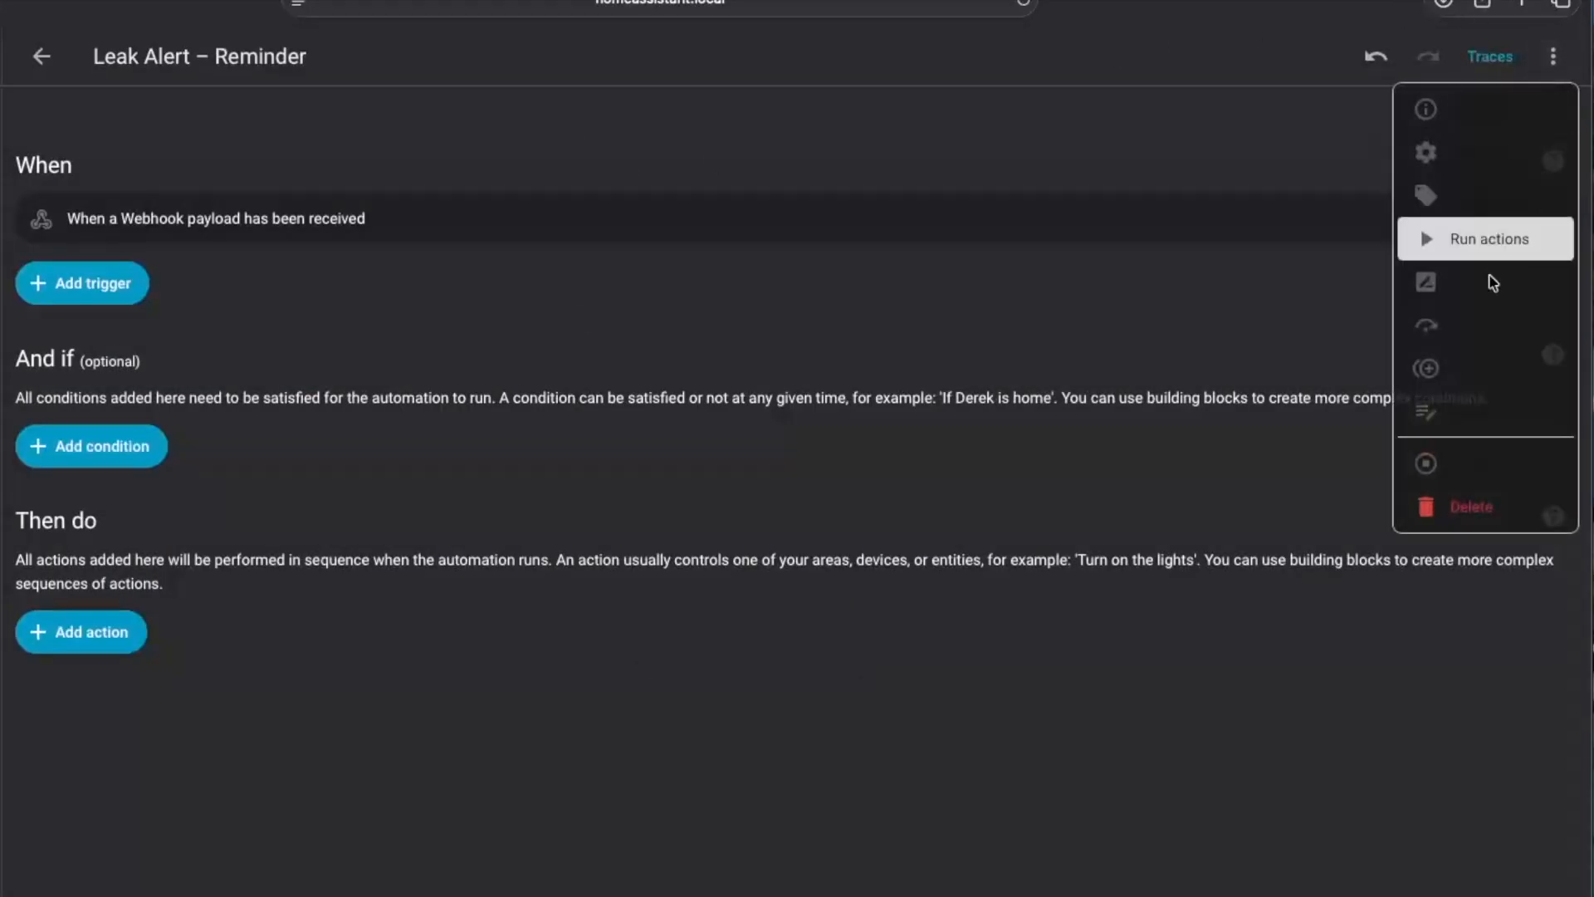
{"action": "left_click", "coordinate": [1469, 313]}
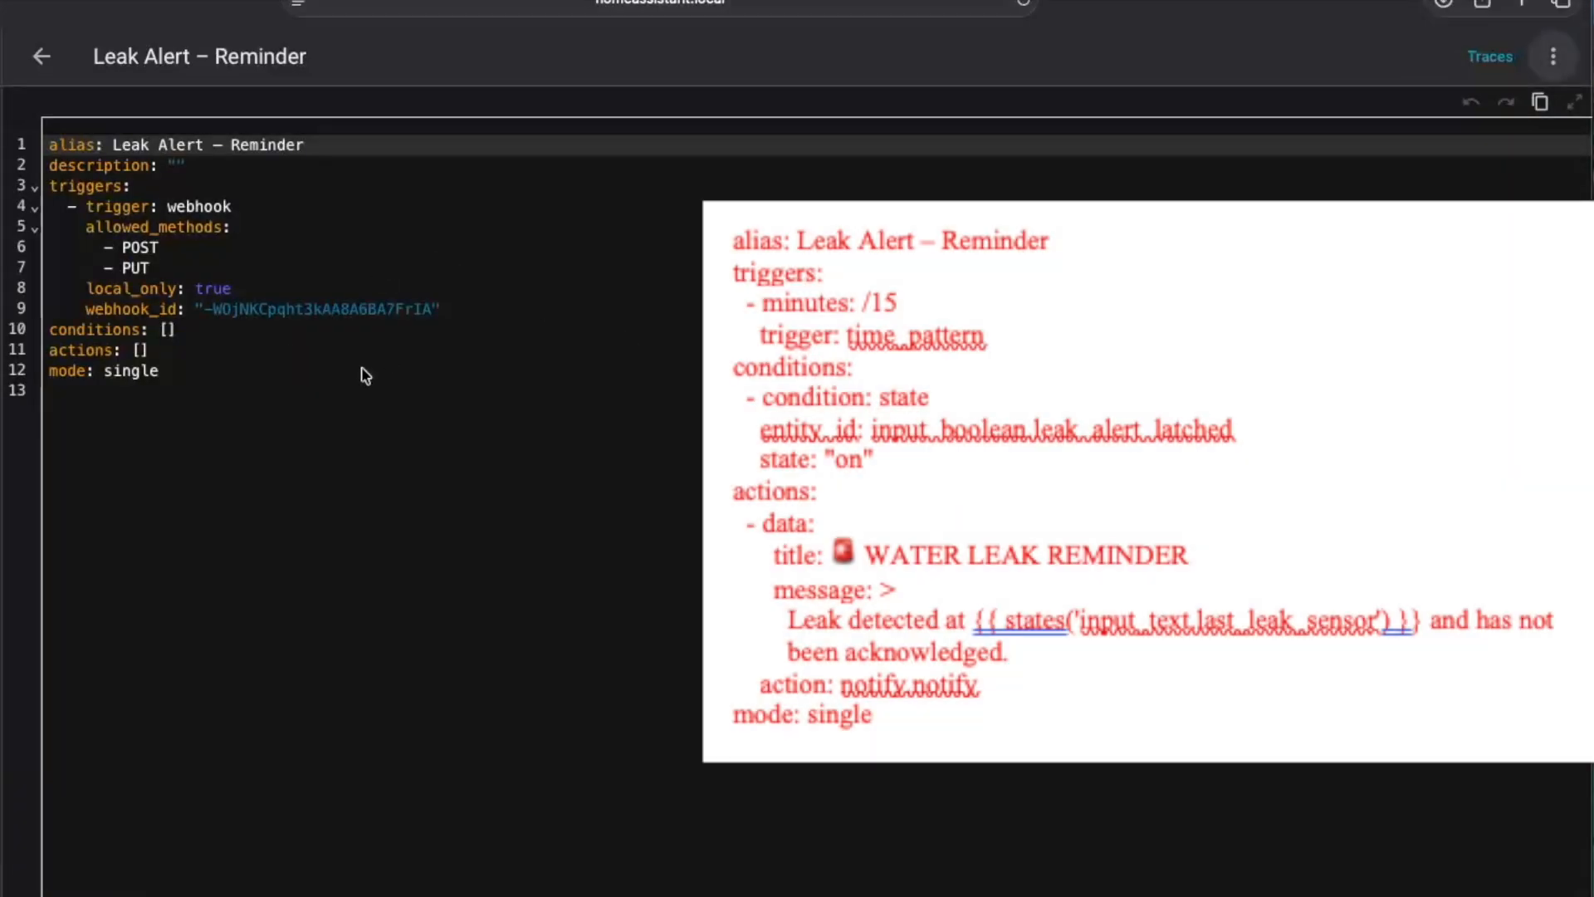
{"action": "left_click_drag", "start_coordinate": [324, 415], "coordinate": [47, 147]}
{"action": "type", "text": "alias: Leak Alert – Reminder triggers:   - minutes: /15     trigger: time_pattern conditions:   - condition: state     entity_id: input_boolean.leak_alert_latched     state: \"on\" actions:   - data:       title: 🚨 WATER LEAK REMINDER       message: >         Leak detected at {{ states('input_text.last_leak_sensor') }} and has not         been acknowledged.     action: notify.notify mode: single"}
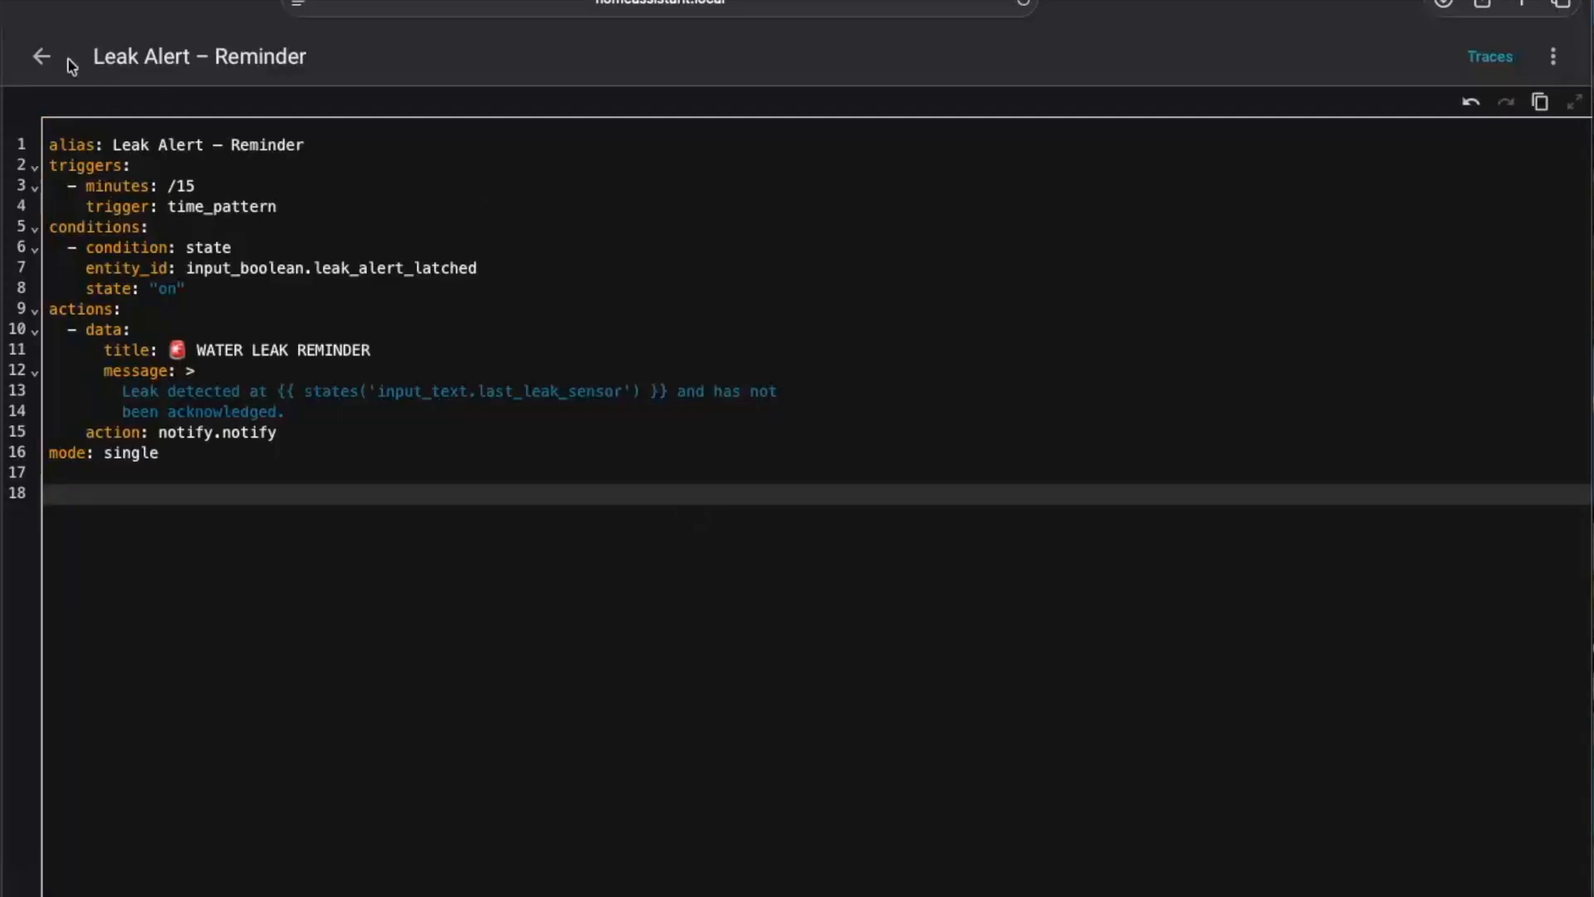
{"action": "left_click", "coordinate": [41, 57]}
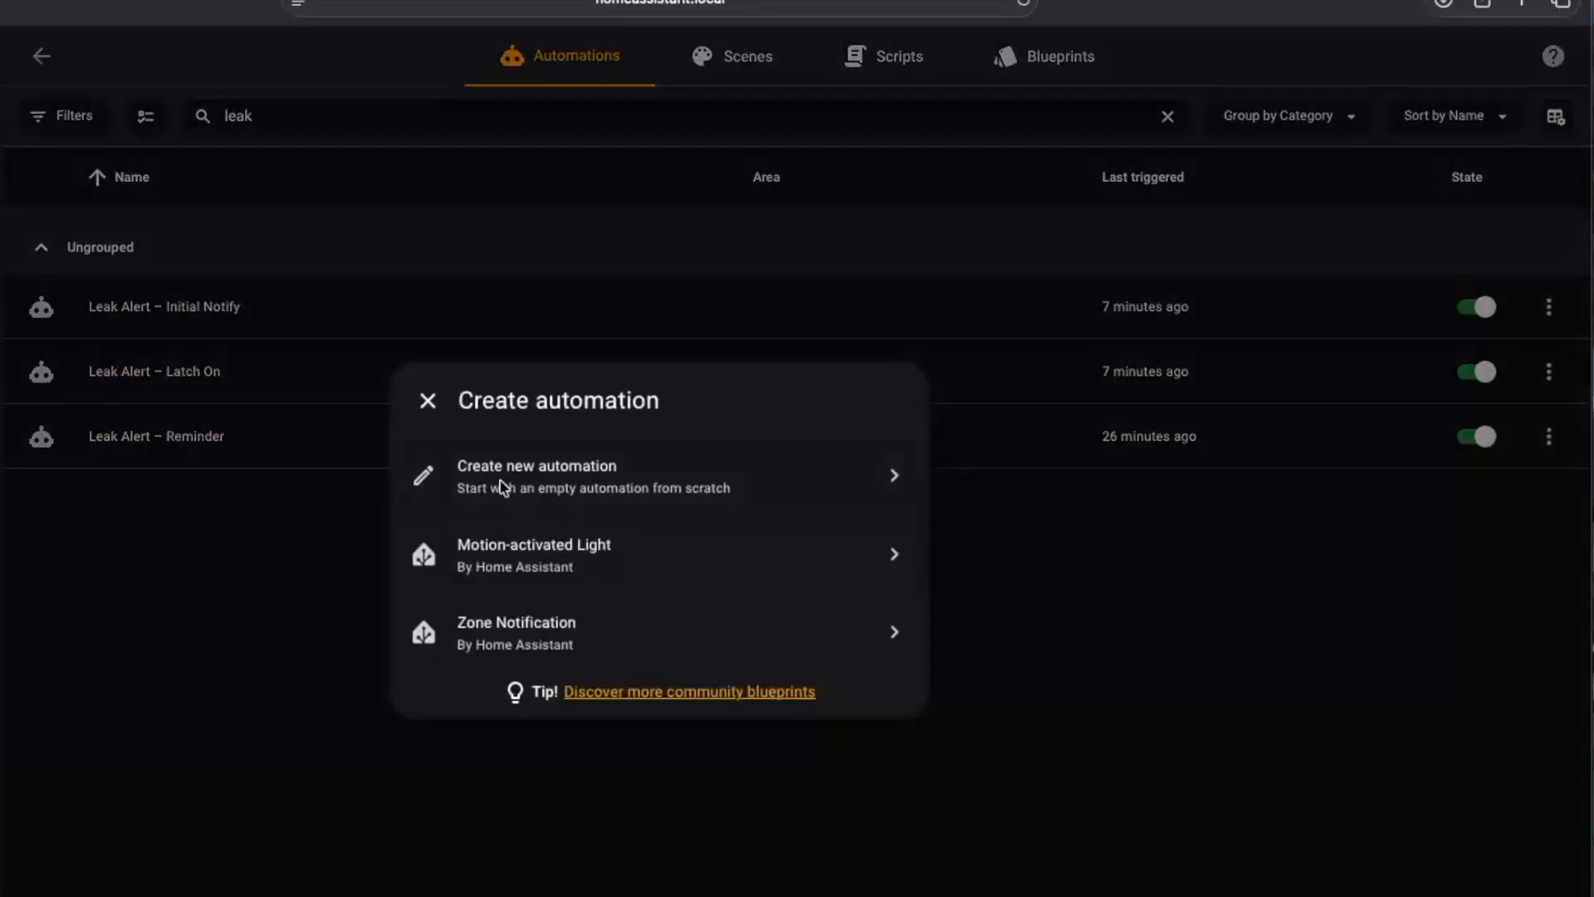
Create a new empty automation with a Webhook trigger and save it as Leak Alert – Cleared
{"action": "left_click", "coordinate": [507, 475]}
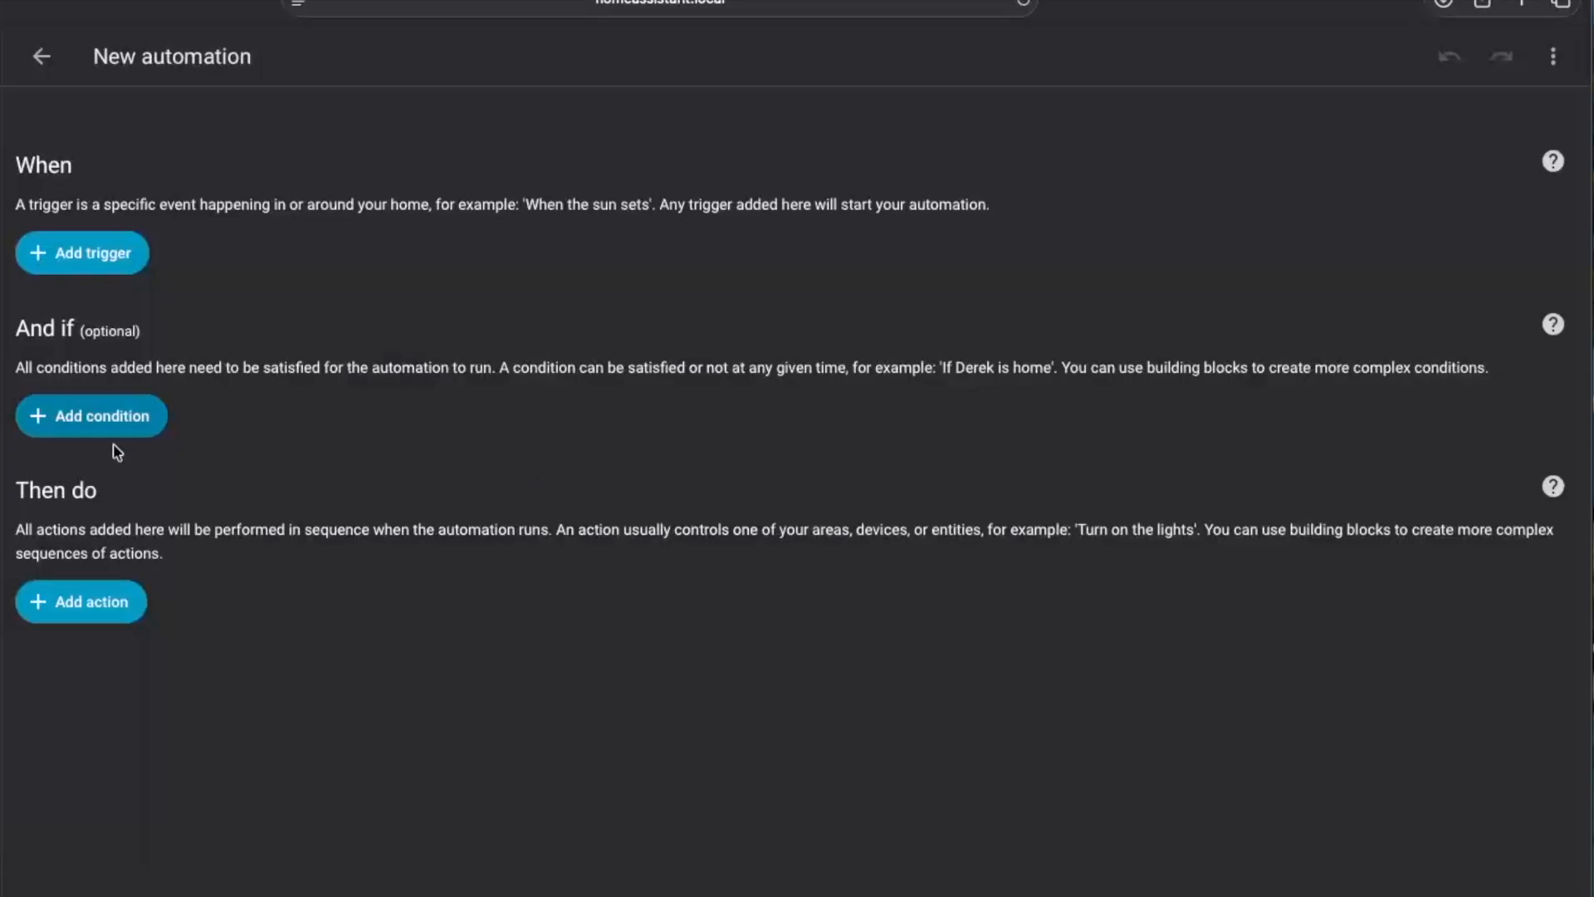
{"action": "left_click", "coordinate": [83, 252]}
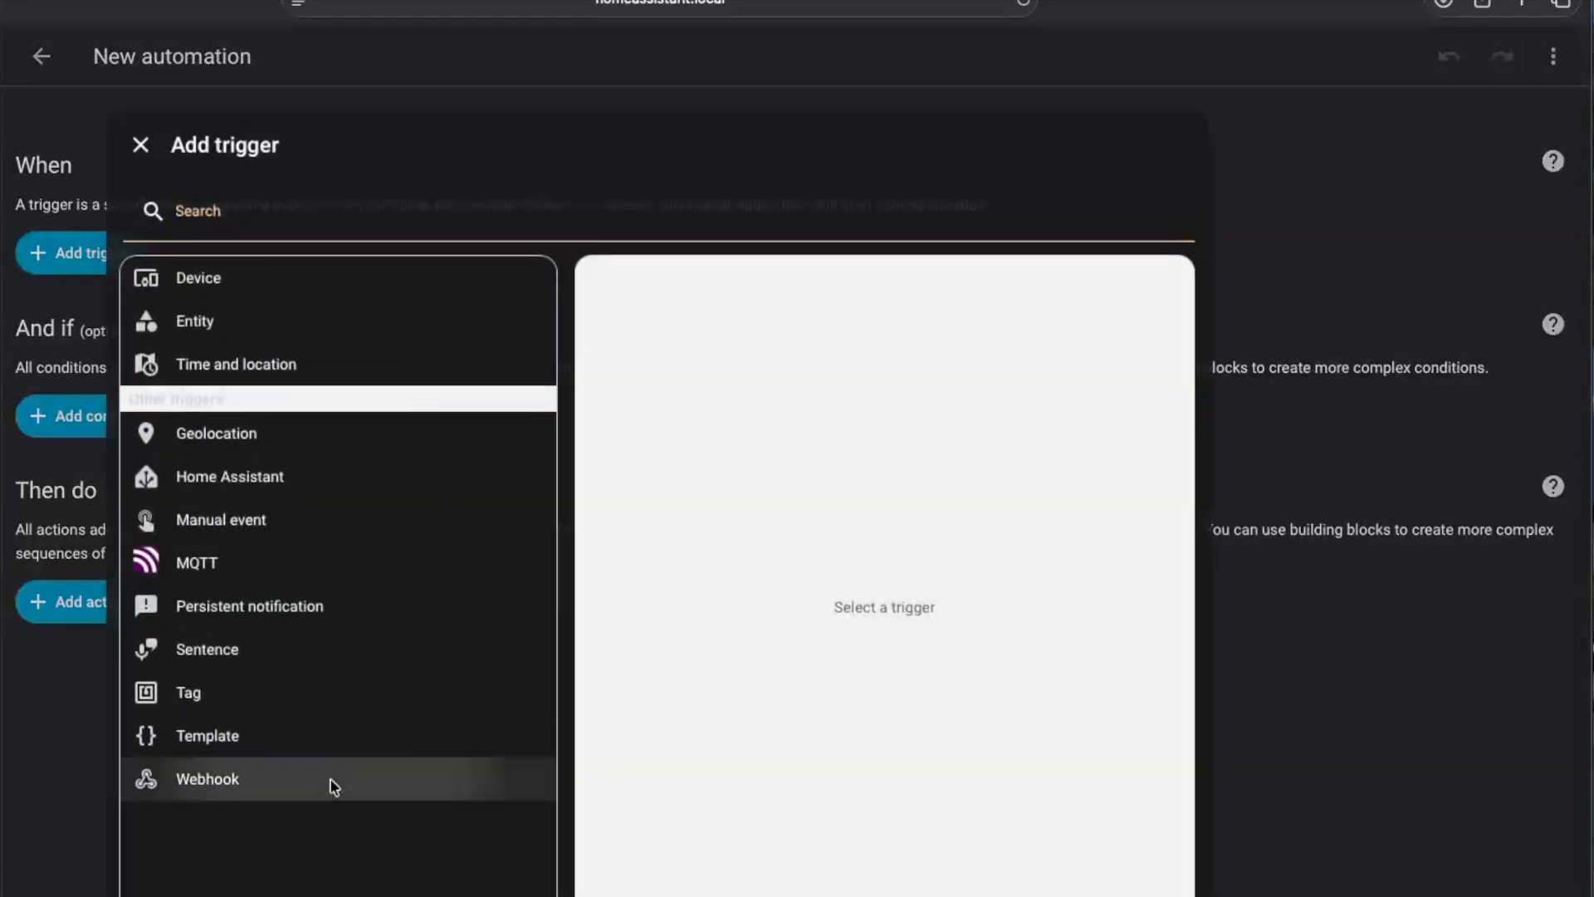
{"action": "left_click", "coordinate": [333, 789]}
{"action": "left_click", "coordinate": [741, 336]}
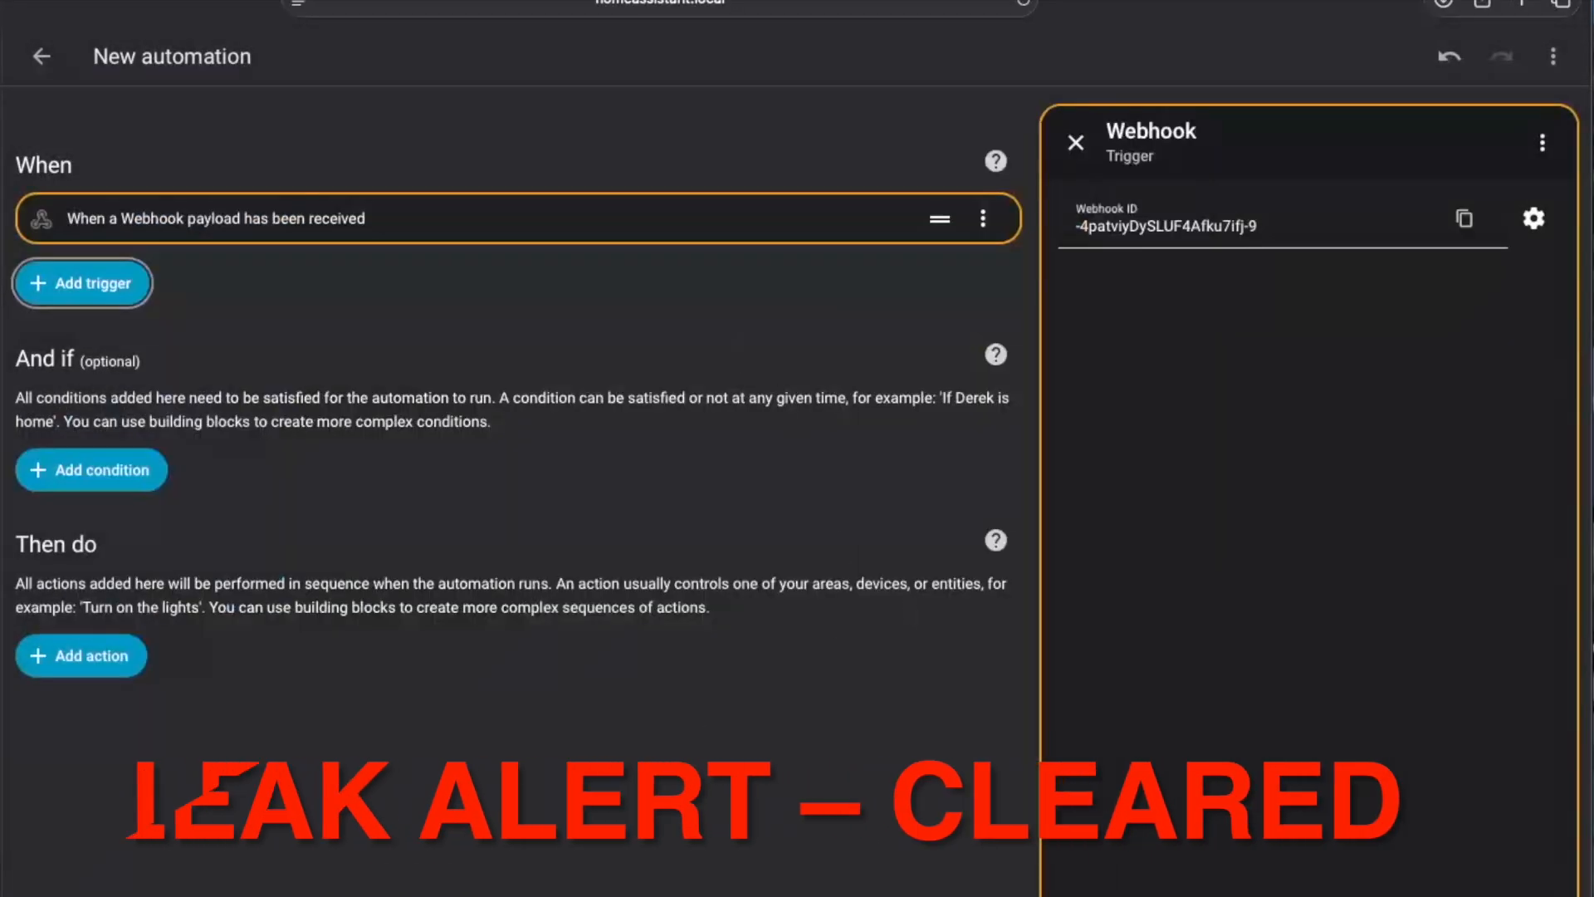
{"action": "left_click", "coordinate": [963, 891]}
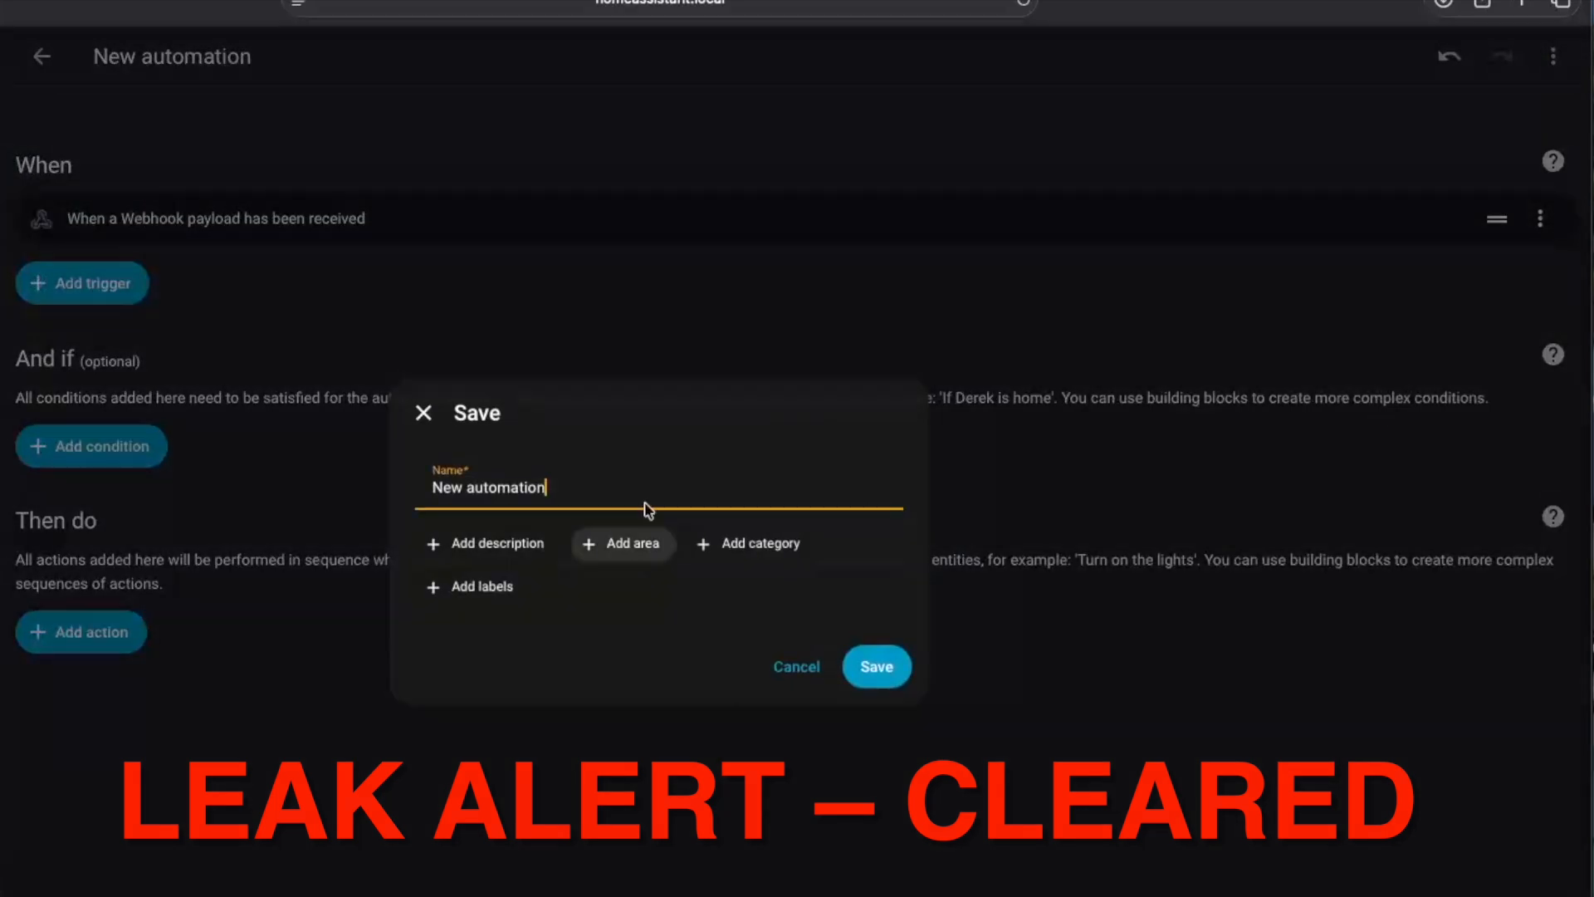
{"action": "left_click_drag", "start_coordinate": [608, 492], "coordinate": [283, 477]}
{"action": "type", "text": "Leak Alert – Cleared"}
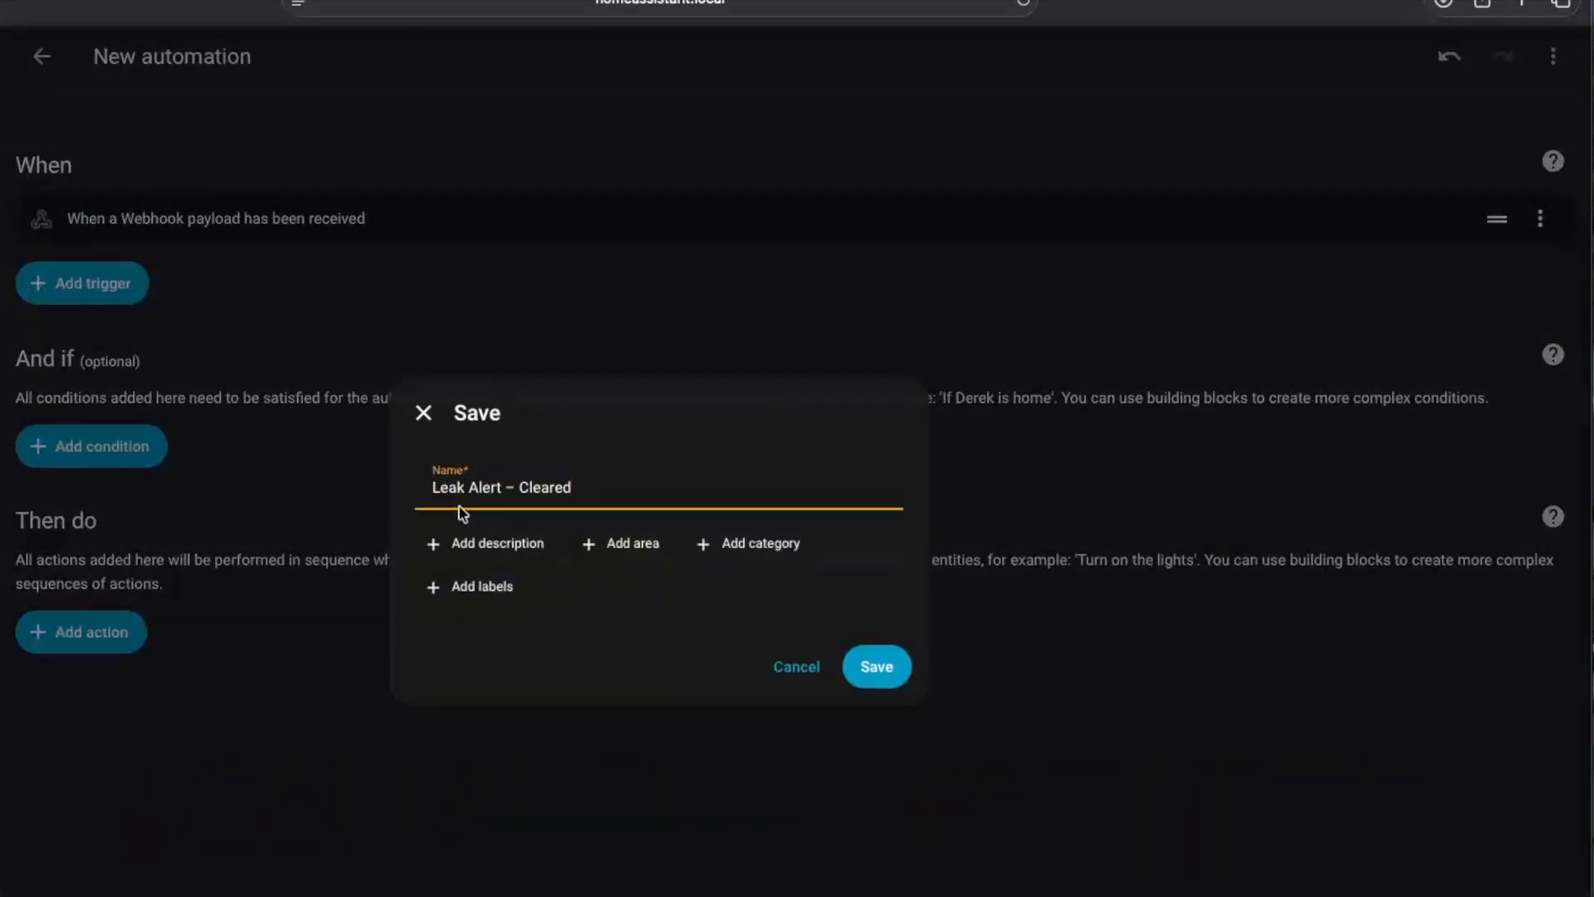
{"action": "left_click", "coordinate": [873, 666]}
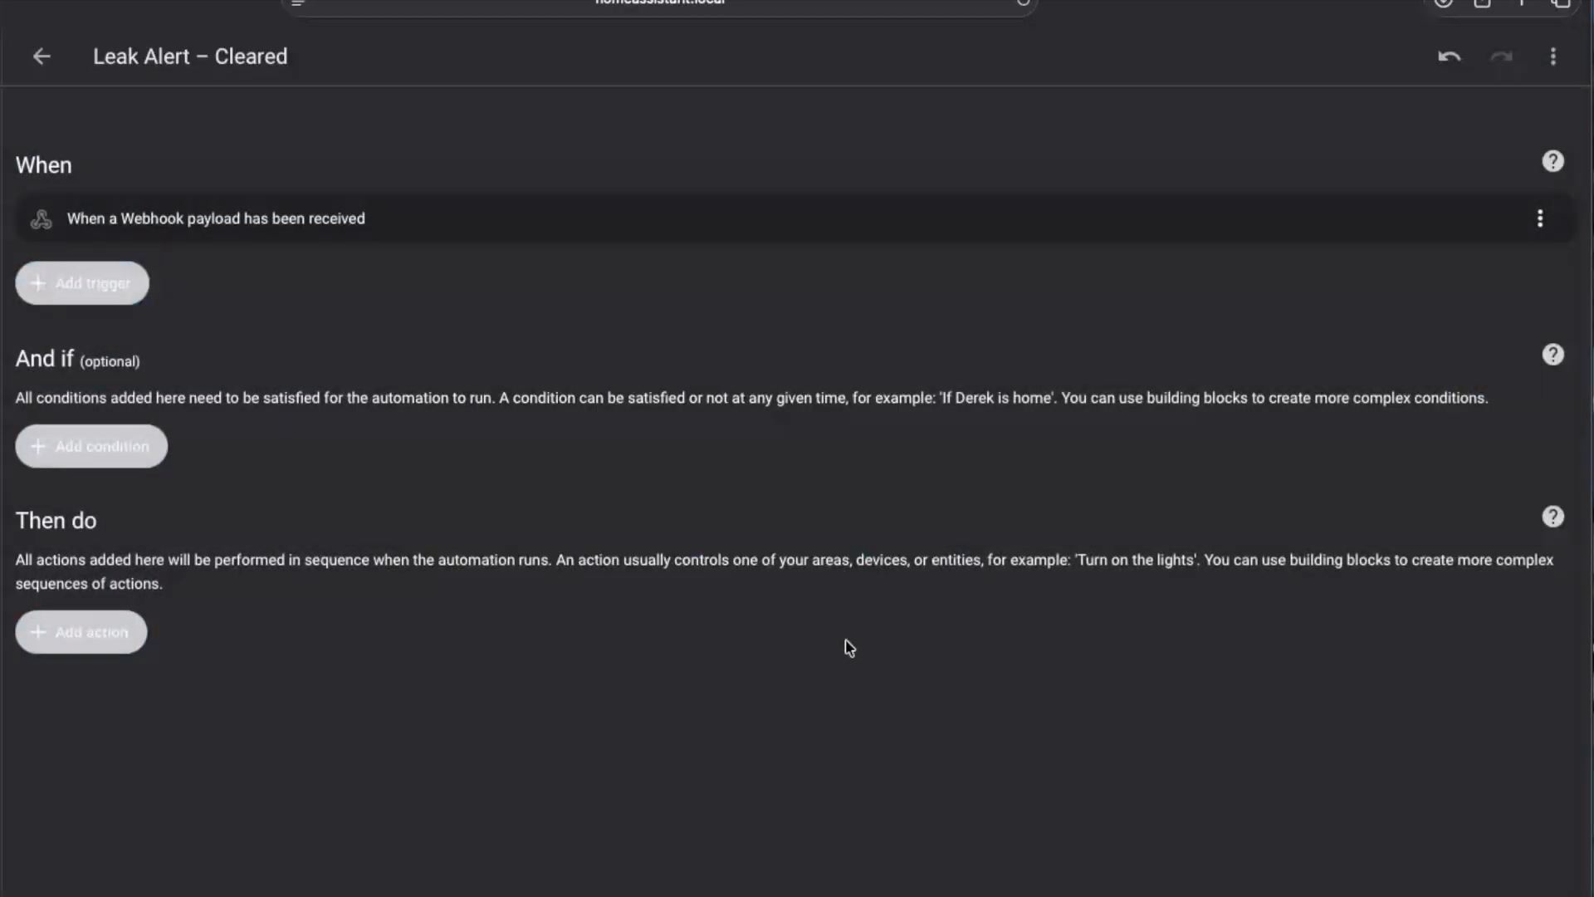
Replace the YAML of Leak Alert – Cleared with code sending Leak Alert Cleared when input_boolean.leak_alert_latched turns off, and return to the automations
{"action": "left_click", "coordinate": [1552, 56]}
{"action": "left_click", "coordinate": [1453, 412]}
{"action": "key", "text": "super+a"}
{"action": "type", "text": "alias: Leak Alert – Cleared mode: single  trigger:   - platform: state     entity_id: input_boolean.leak_alert_latched     to: \"off\"  action:   - service: notify.notify     data:       title: \"✅ Leak Alert Cleared\"       message: \"Leak alert has been acknowledged.\""}
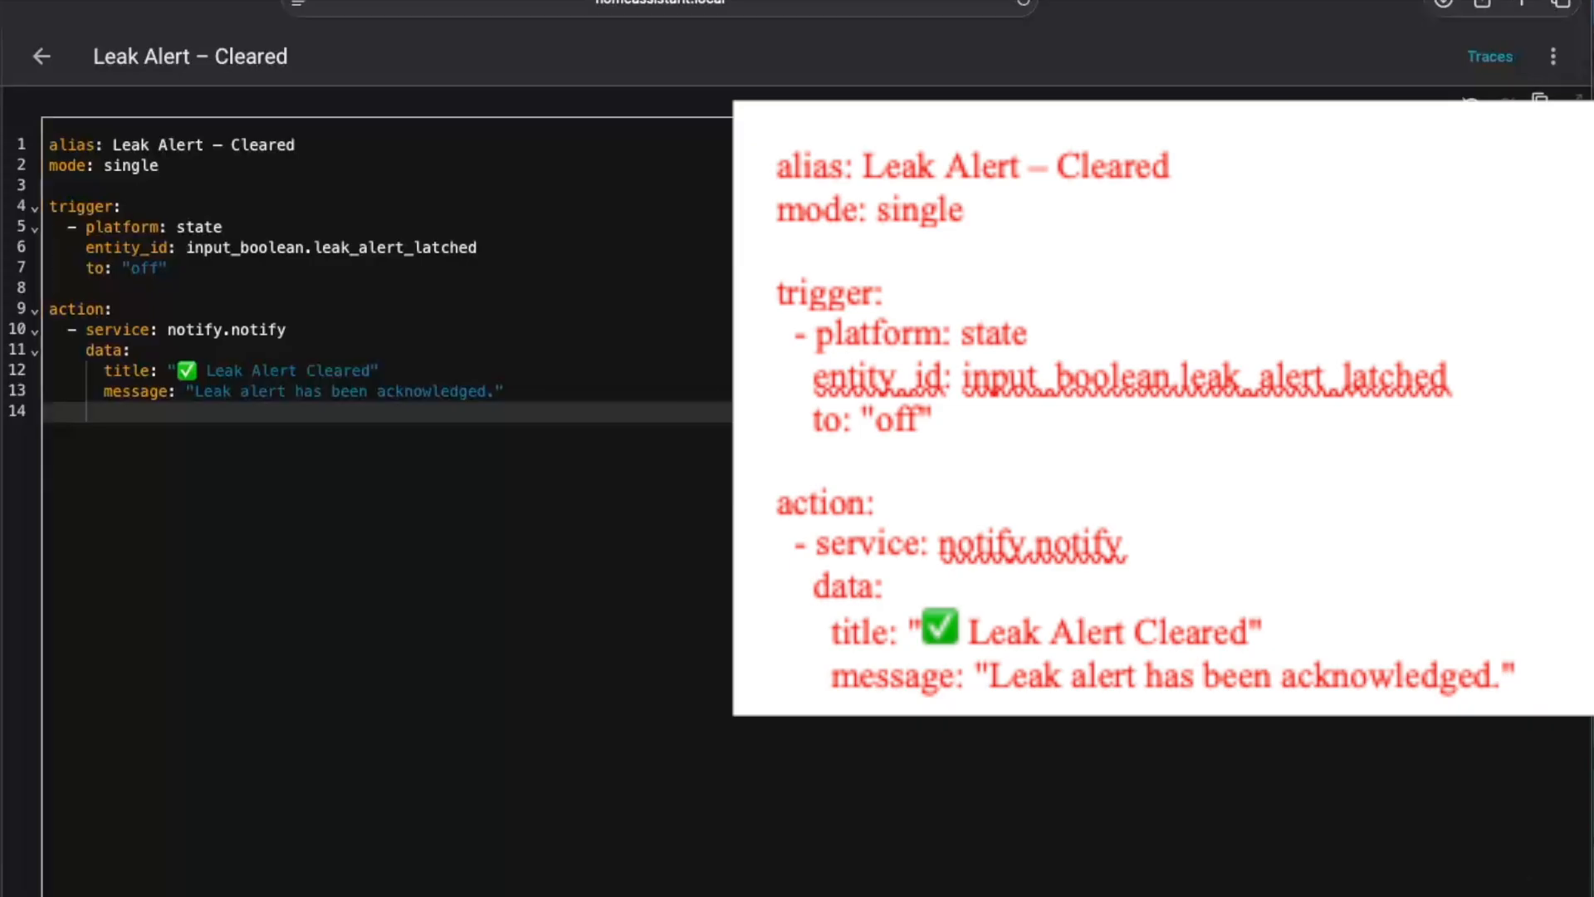
{"action": "left_click", "coordinate": [42, 56]}
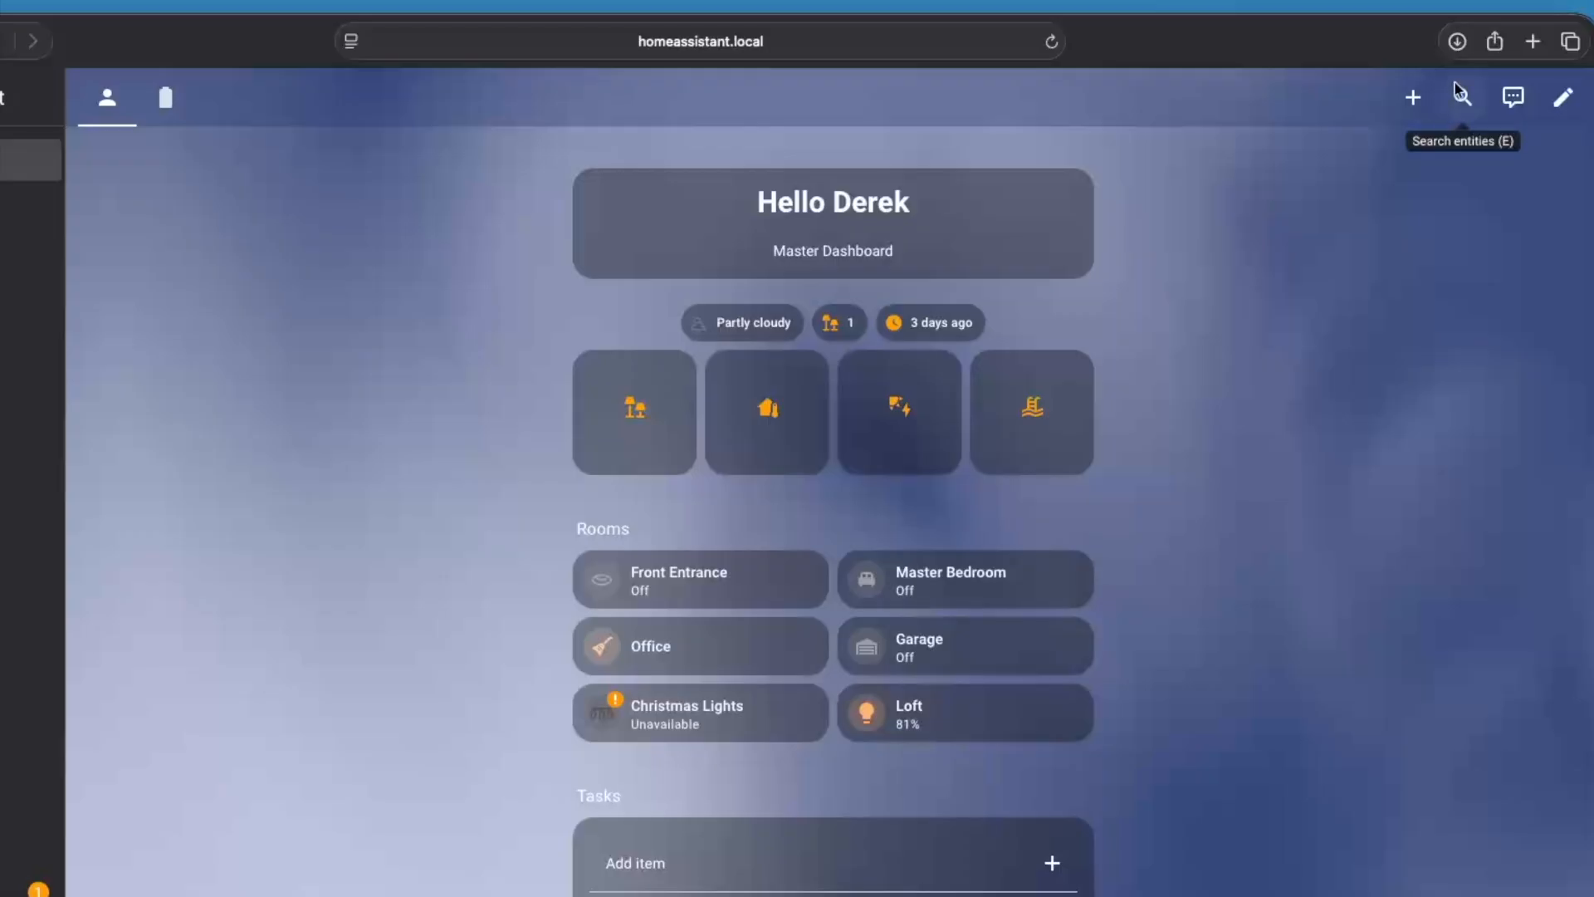
Add a badge for the Leak Alert Latched entity to the Home view of Dereks Dash
{"action": "left_click", "coordinate": [1564, 103]}
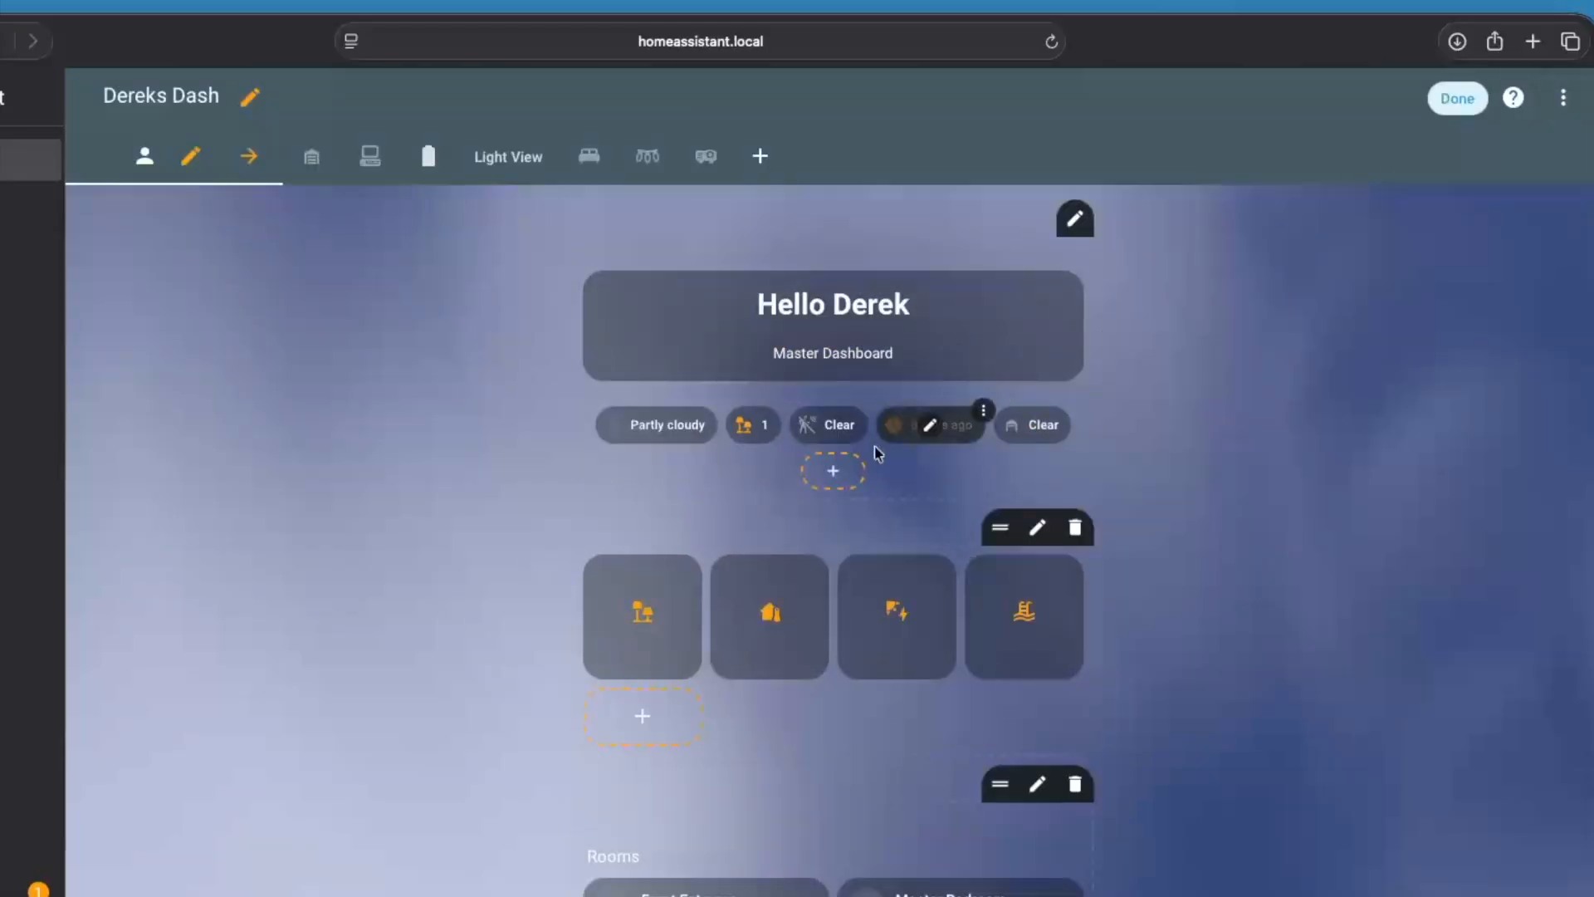
{"action": "left_click", "coordinate": [834, 472]}
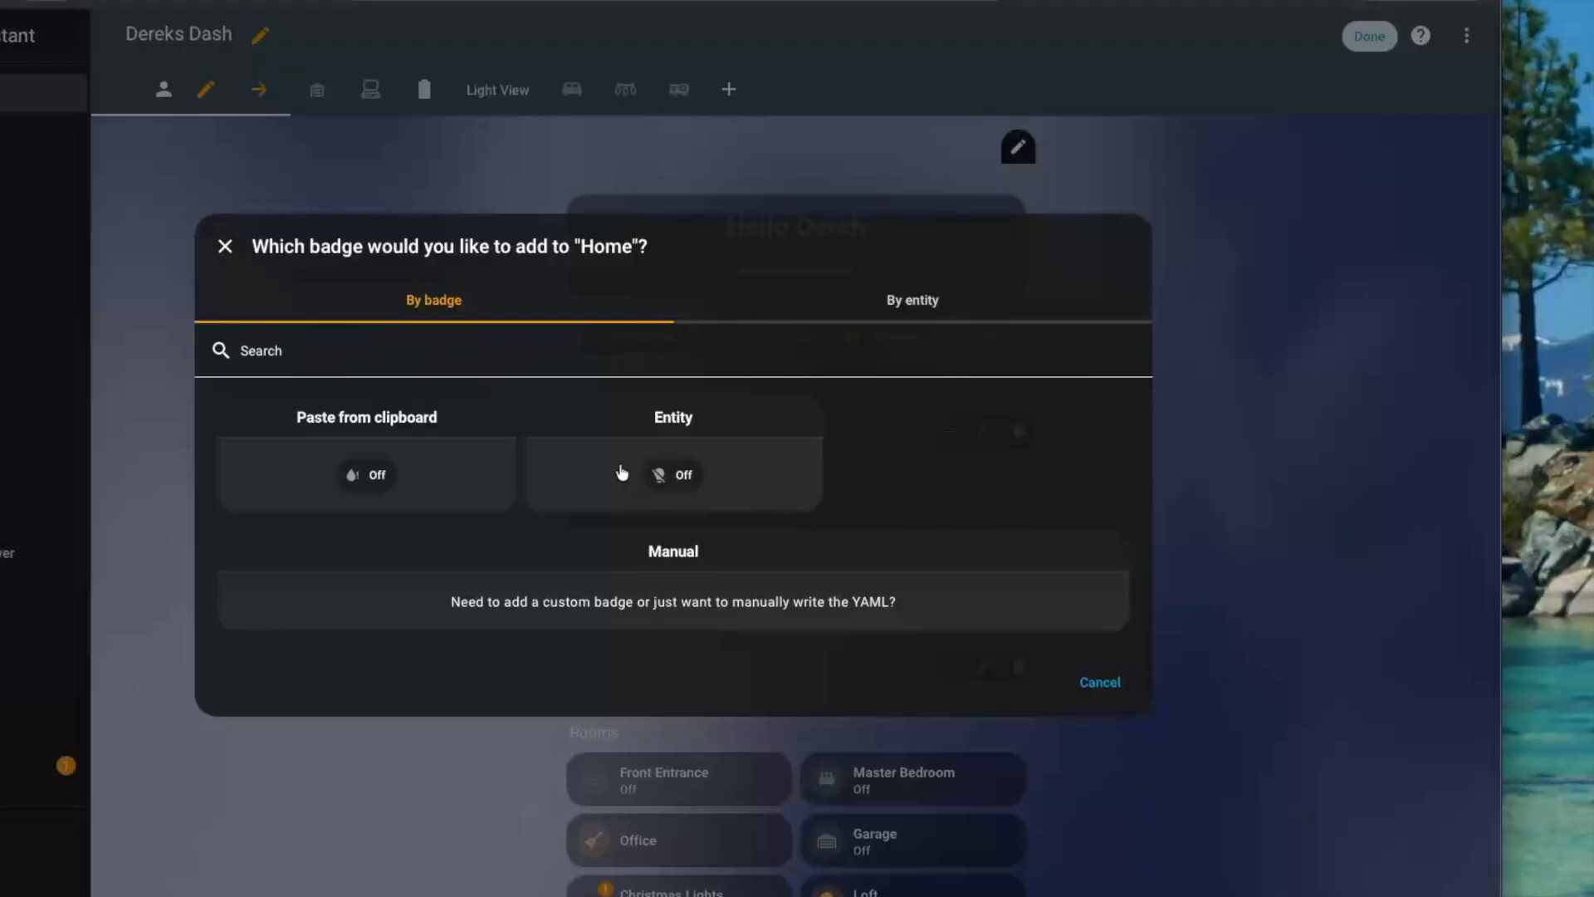
{"action": "left_click", "coordinate": [920, 302]}
{"action": "left_click", "coordinate": [363, 170]}
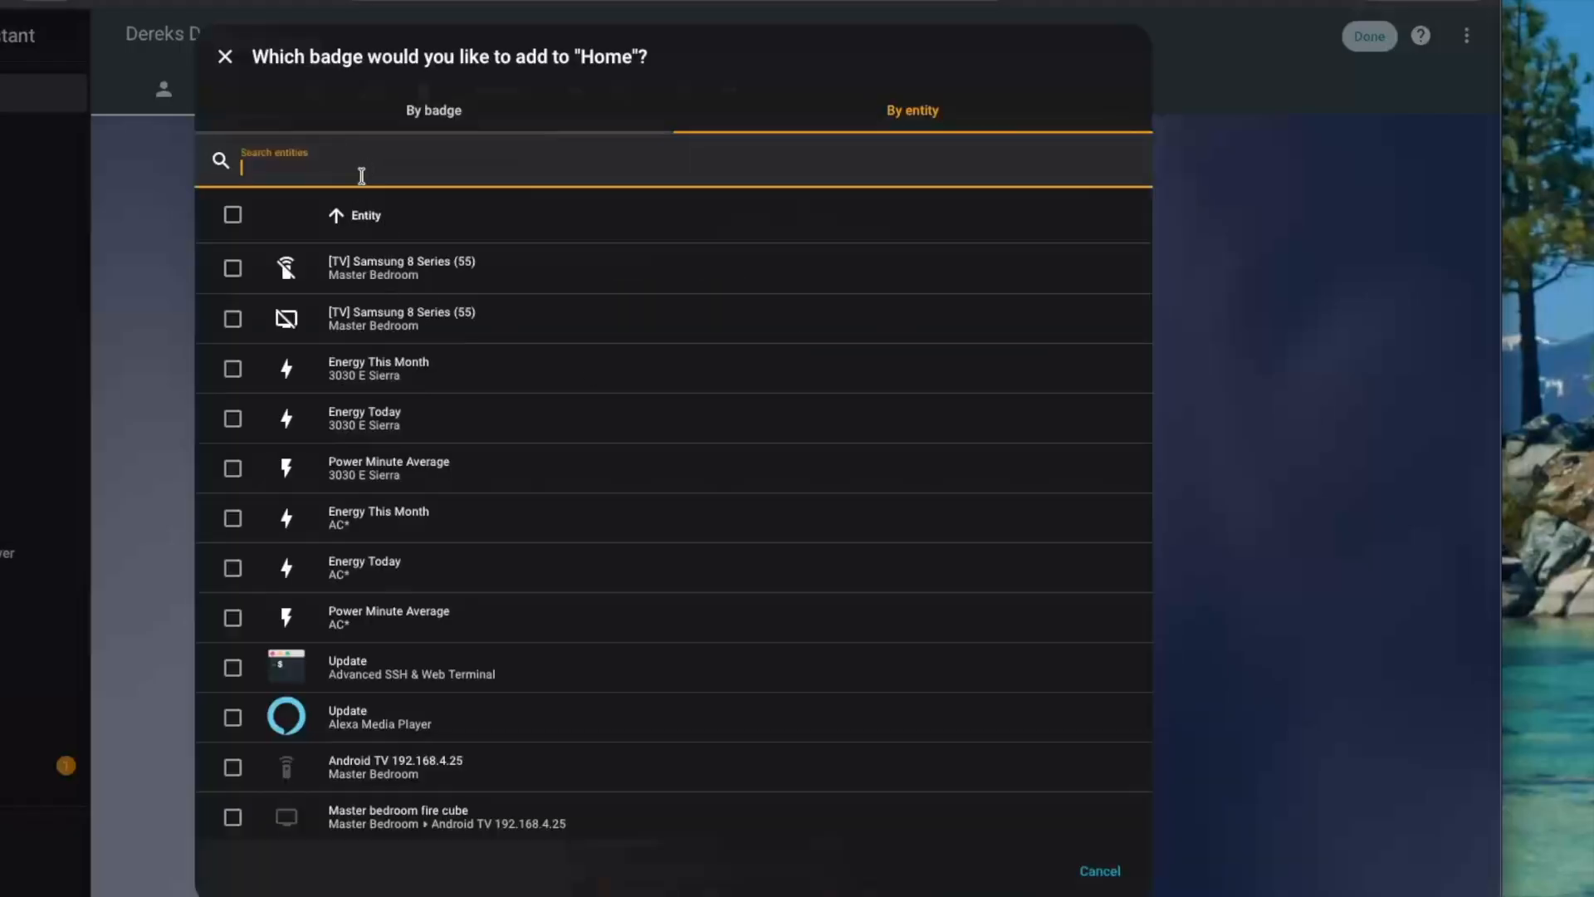
{"action": "type", "text": "leak"}
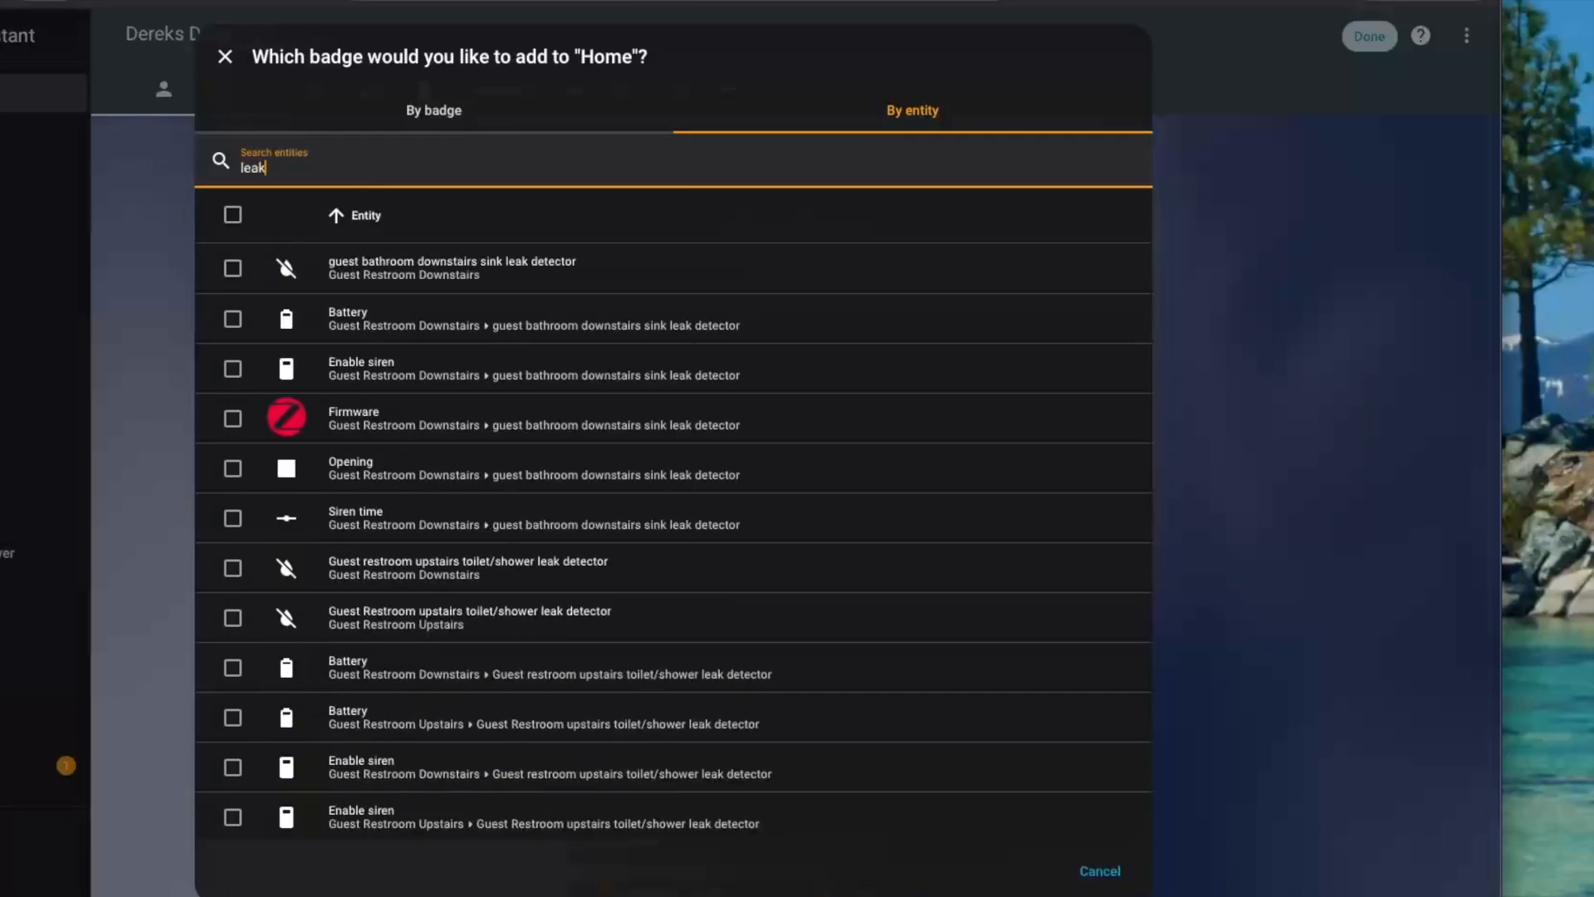
{"action": "type", "text": " aler"}
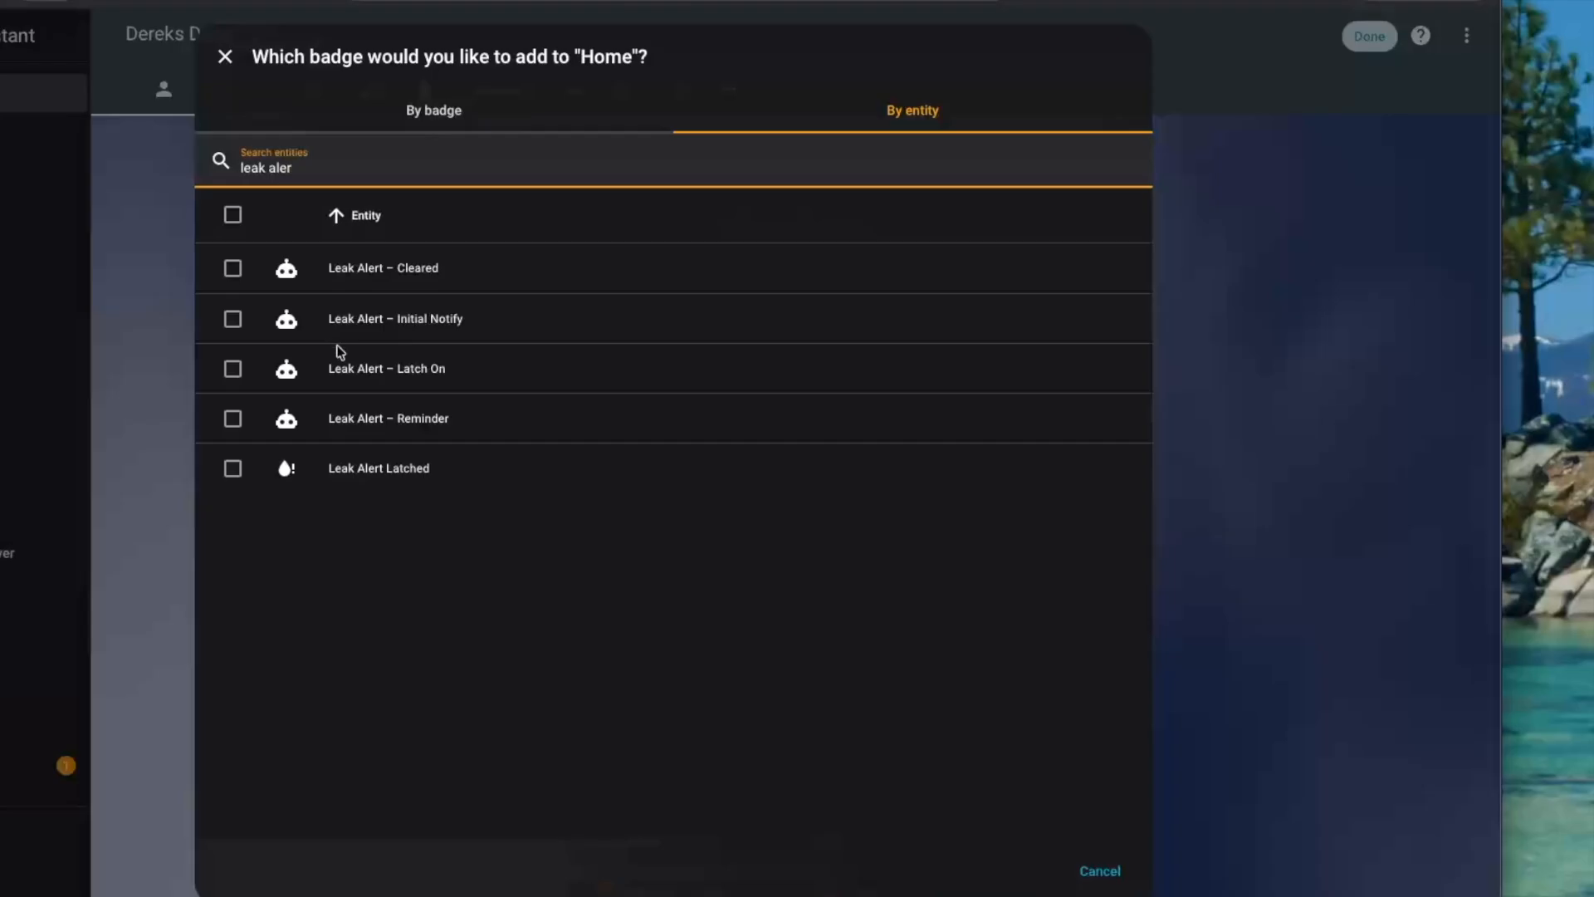
{"action": "left_click", "coordinate": [240, 474]}
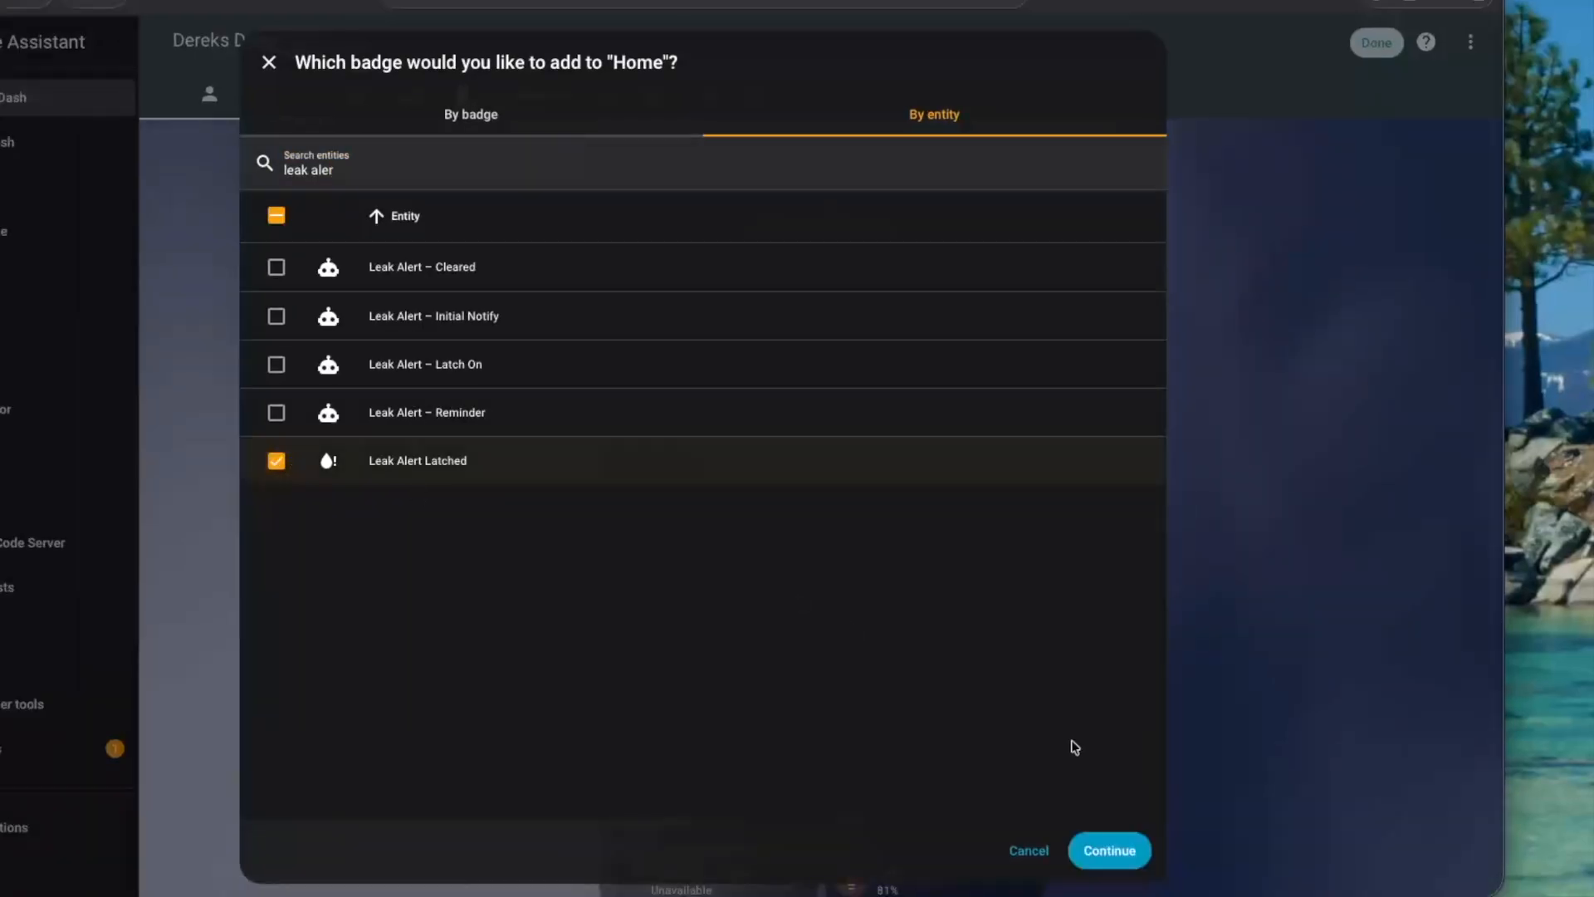
{"action": "left_click", "coordinate": [1105, 842]}
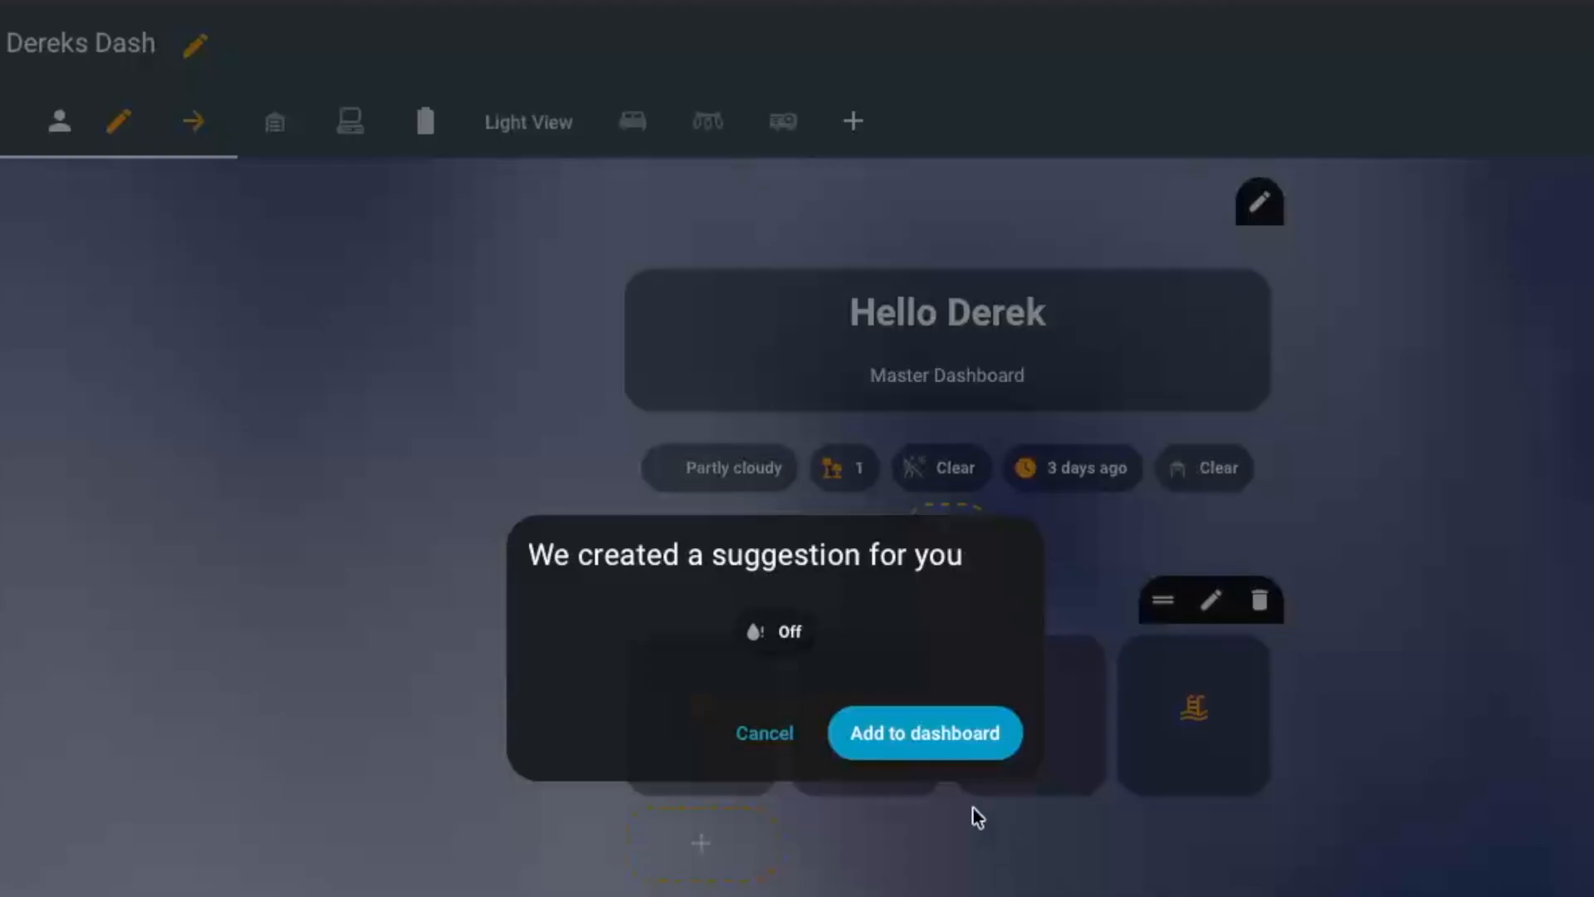
{"action": "left_click", "coordinate": [794, 517]}
Set the tap behavior of the Leak Alert Latched badge to Toggle
{"action": "mouse_move", "coordinate": [929, 650]}
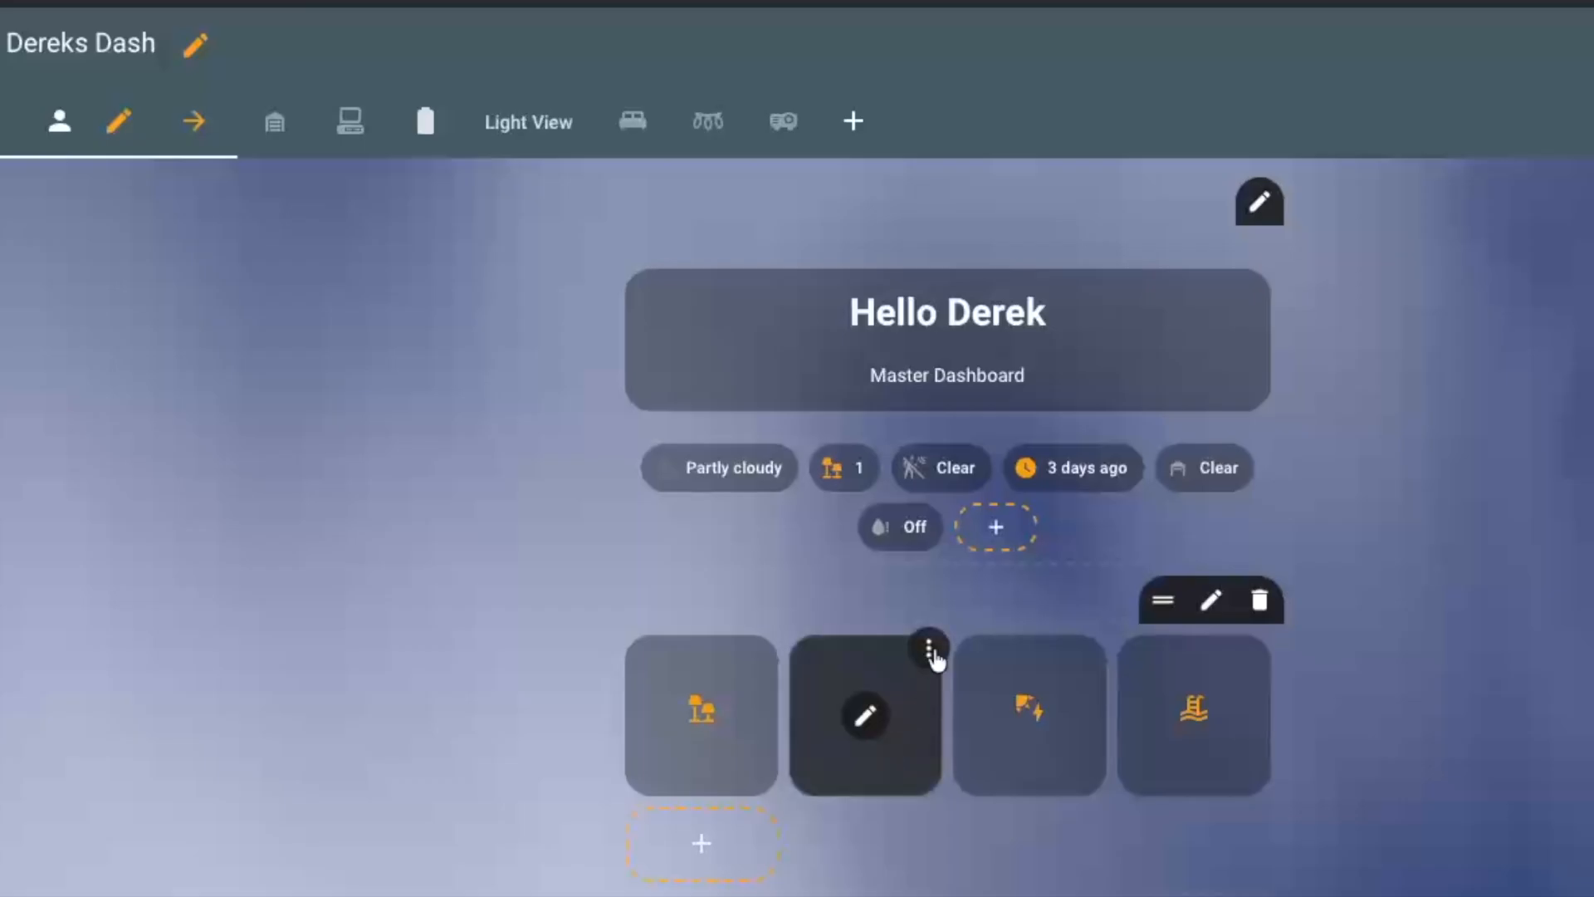
{"action": "mouse_move", "coordinate": [935, 509]}
{"action": "left_click", "coordinate": [943, 509]}
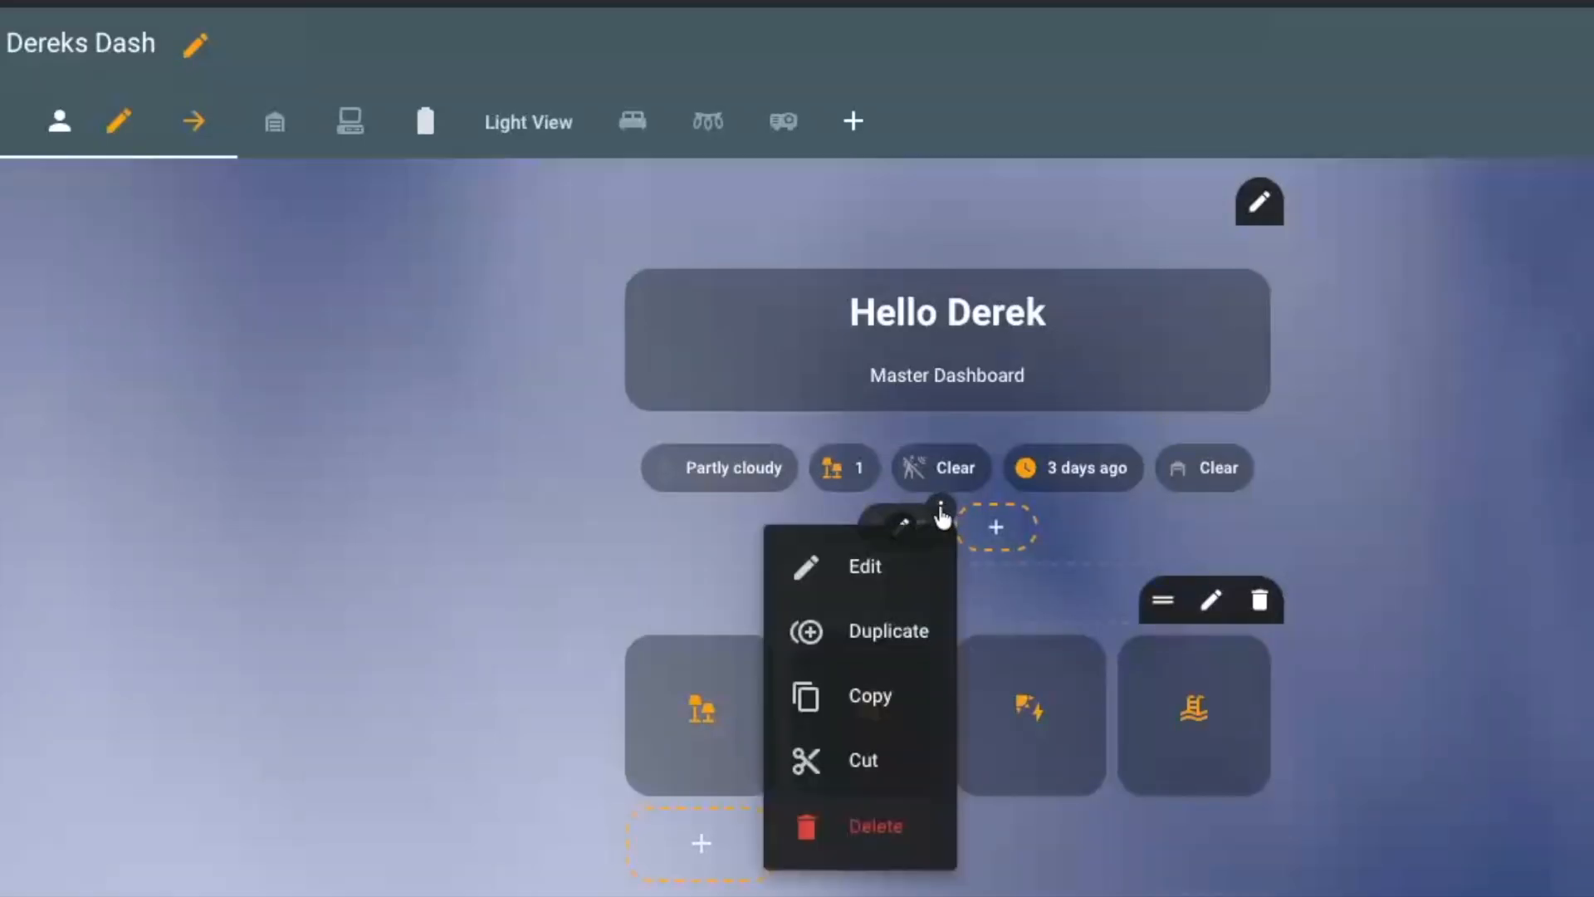
{"action": "left_click", "coordinate": [861, 566]}
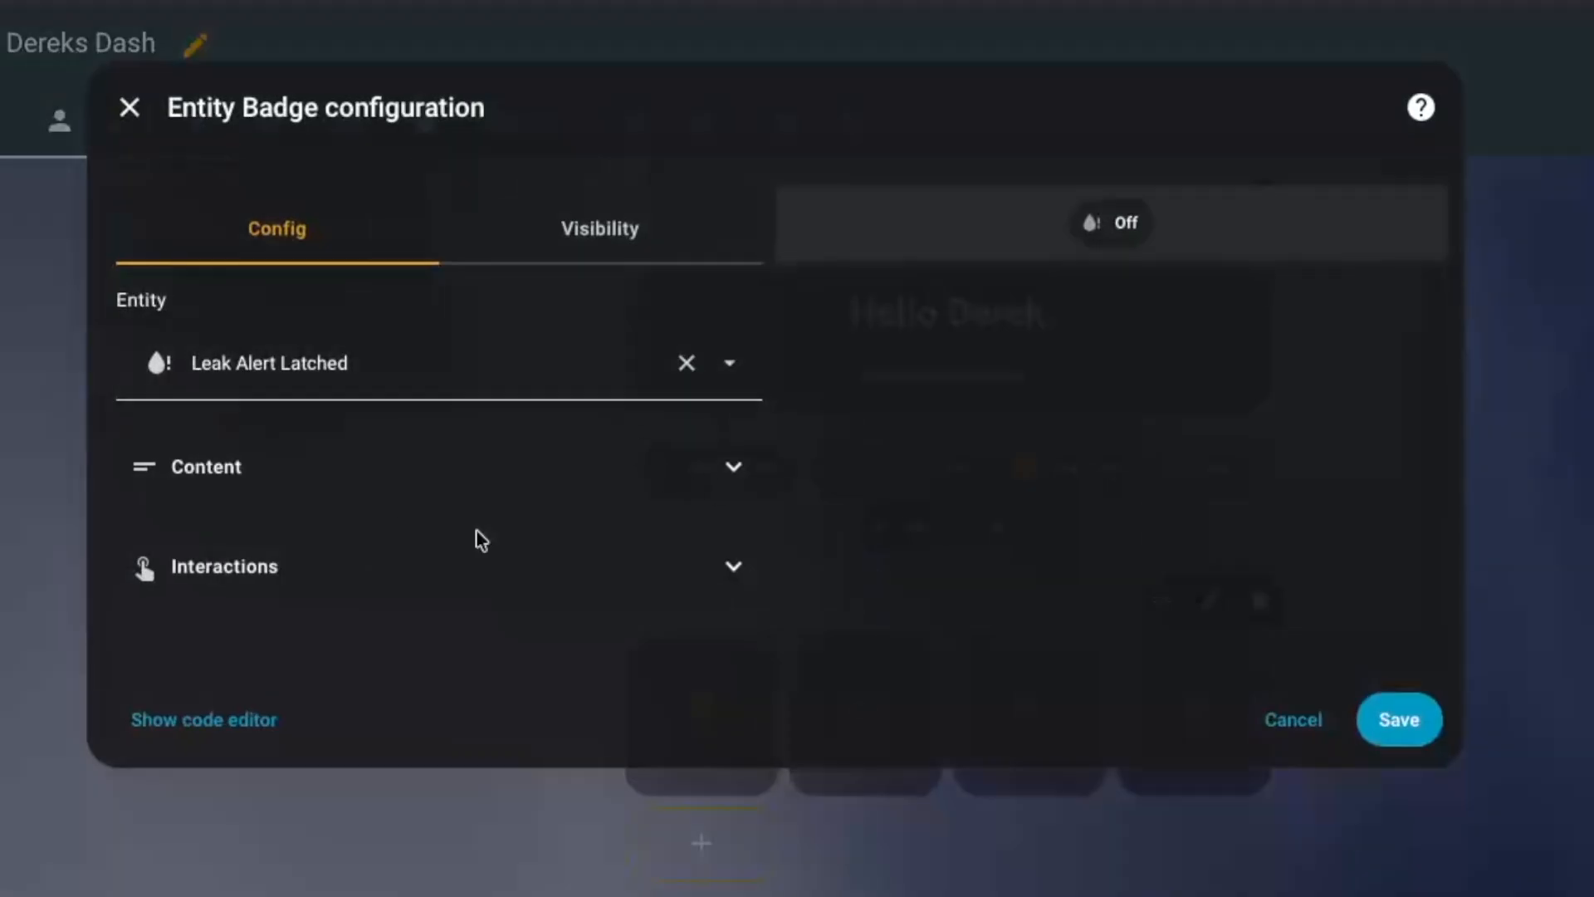
{"action": "left_click", "coordinate": [689, 465]}
{"action": "left_click", "coordinate": [665, 294]}
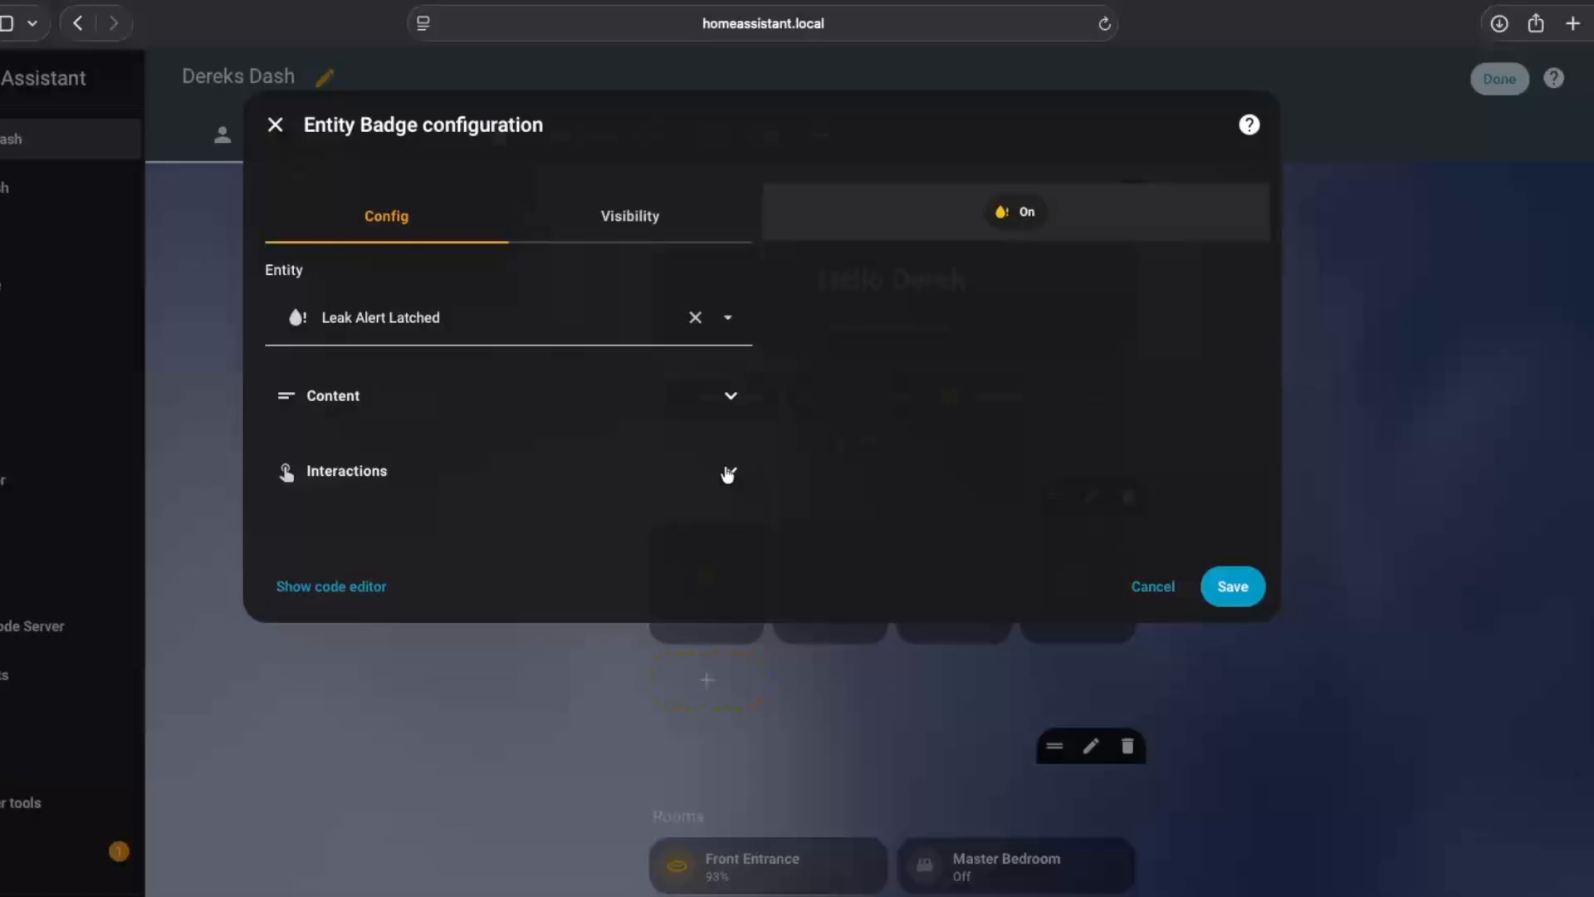
{"action": "left_click", "coordinate": [728, 471]}
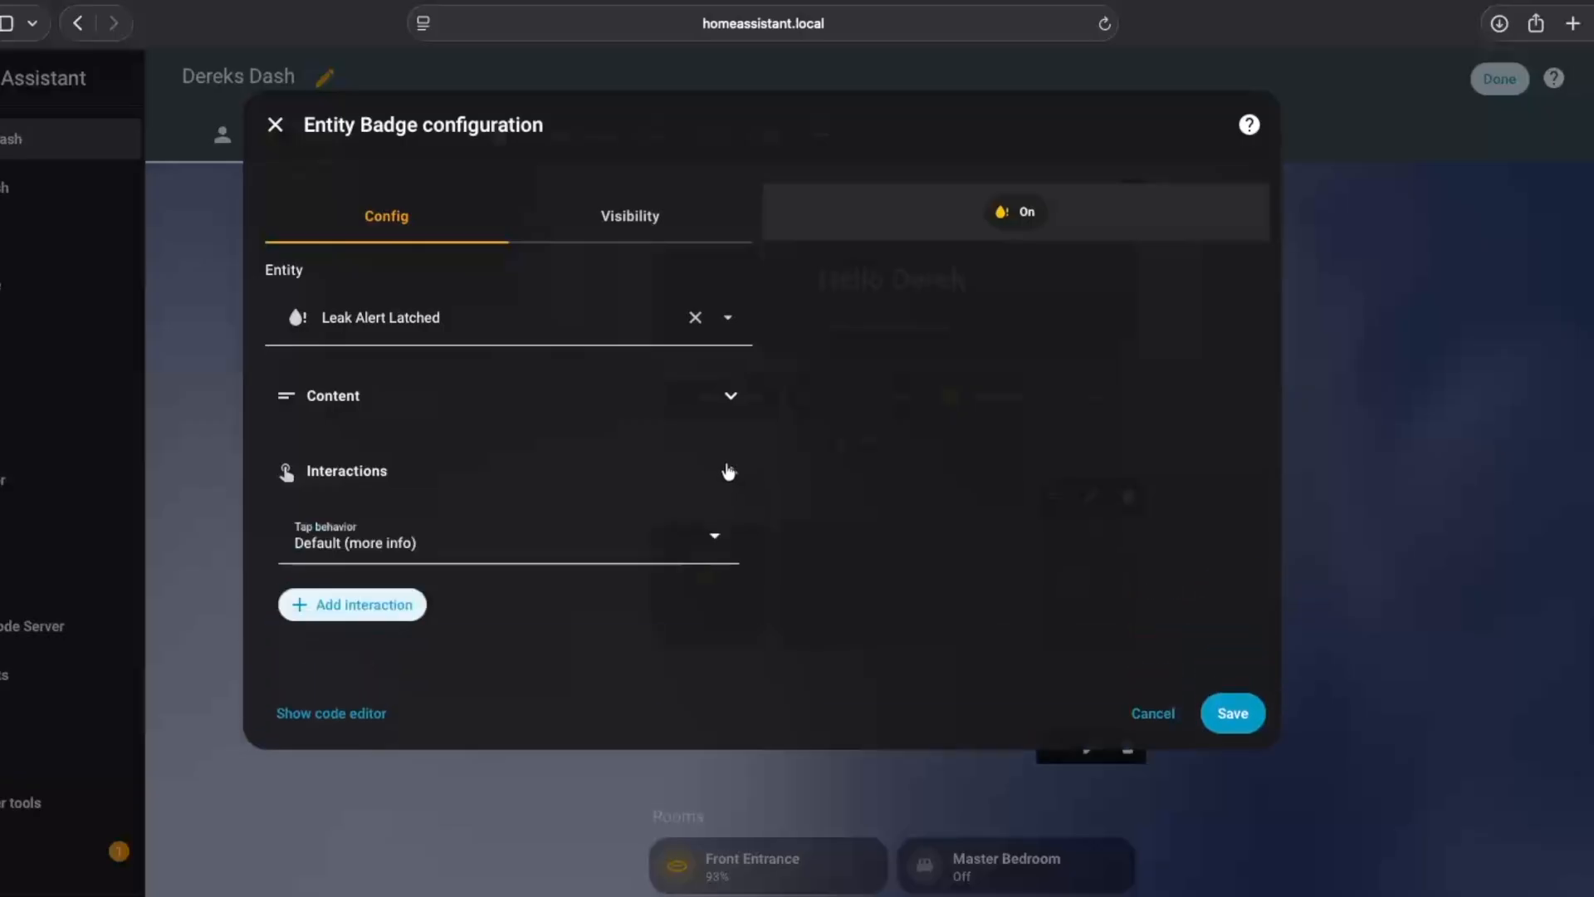
{"action": "left_click", "coordinate": [688, 456]}
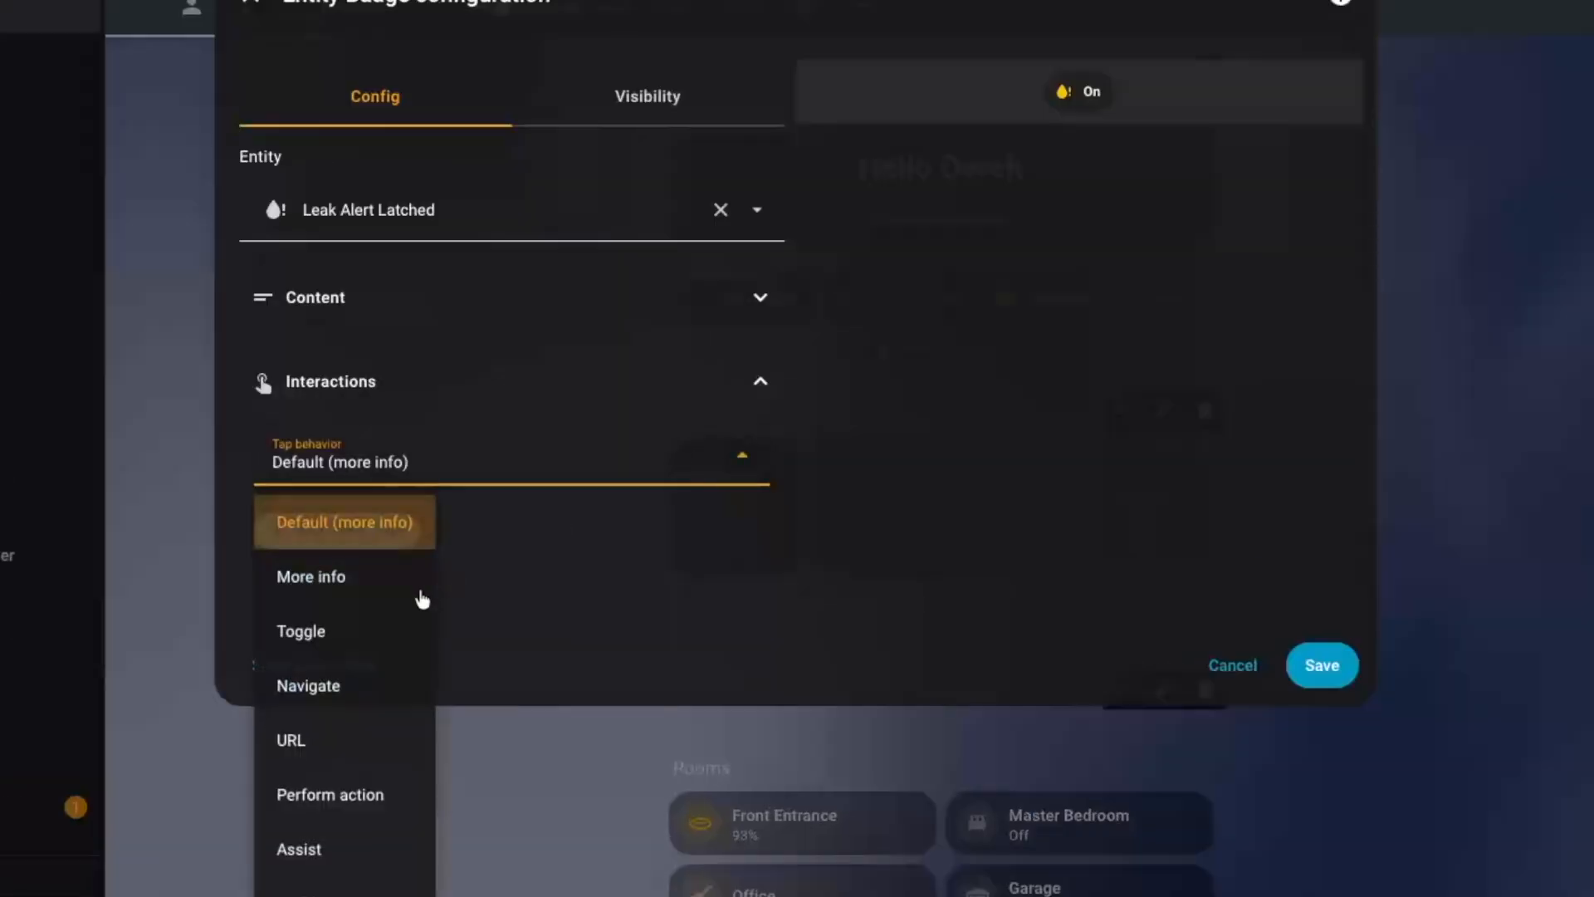
{"action": "left_click", "coordinate": [359, 630]}
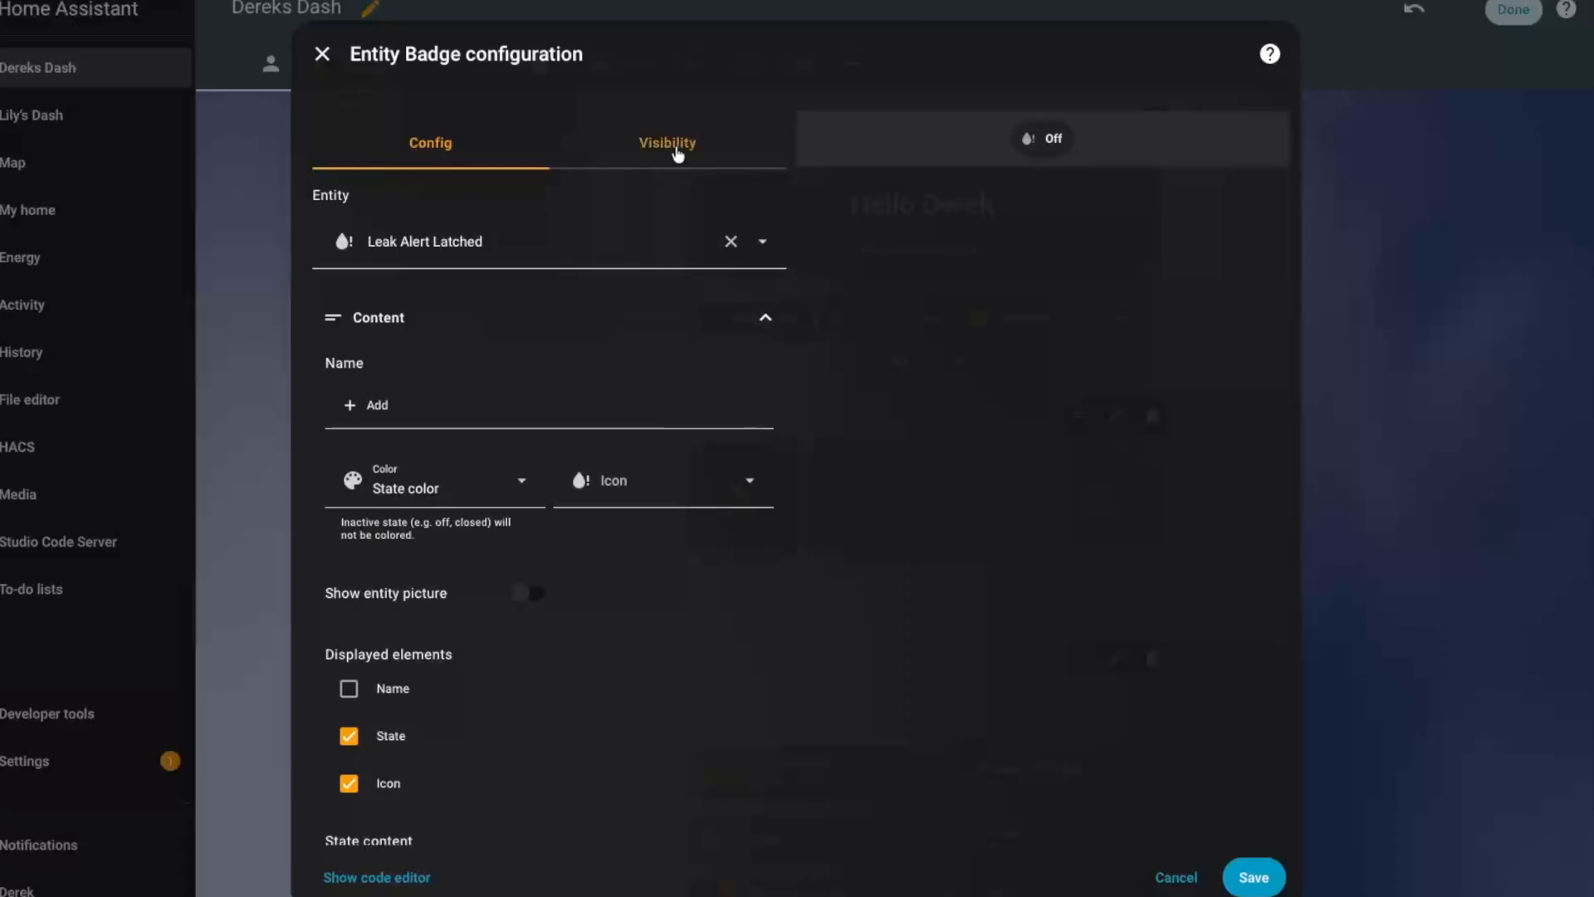
Add an Entity state visibility condition showing the badge only when Leak Alert Latched is equal to On, and save the badge
{"action": "left_click", "coordinate": [678, 149]}
{"action": "left_click", "coordinate": [423, 266]}
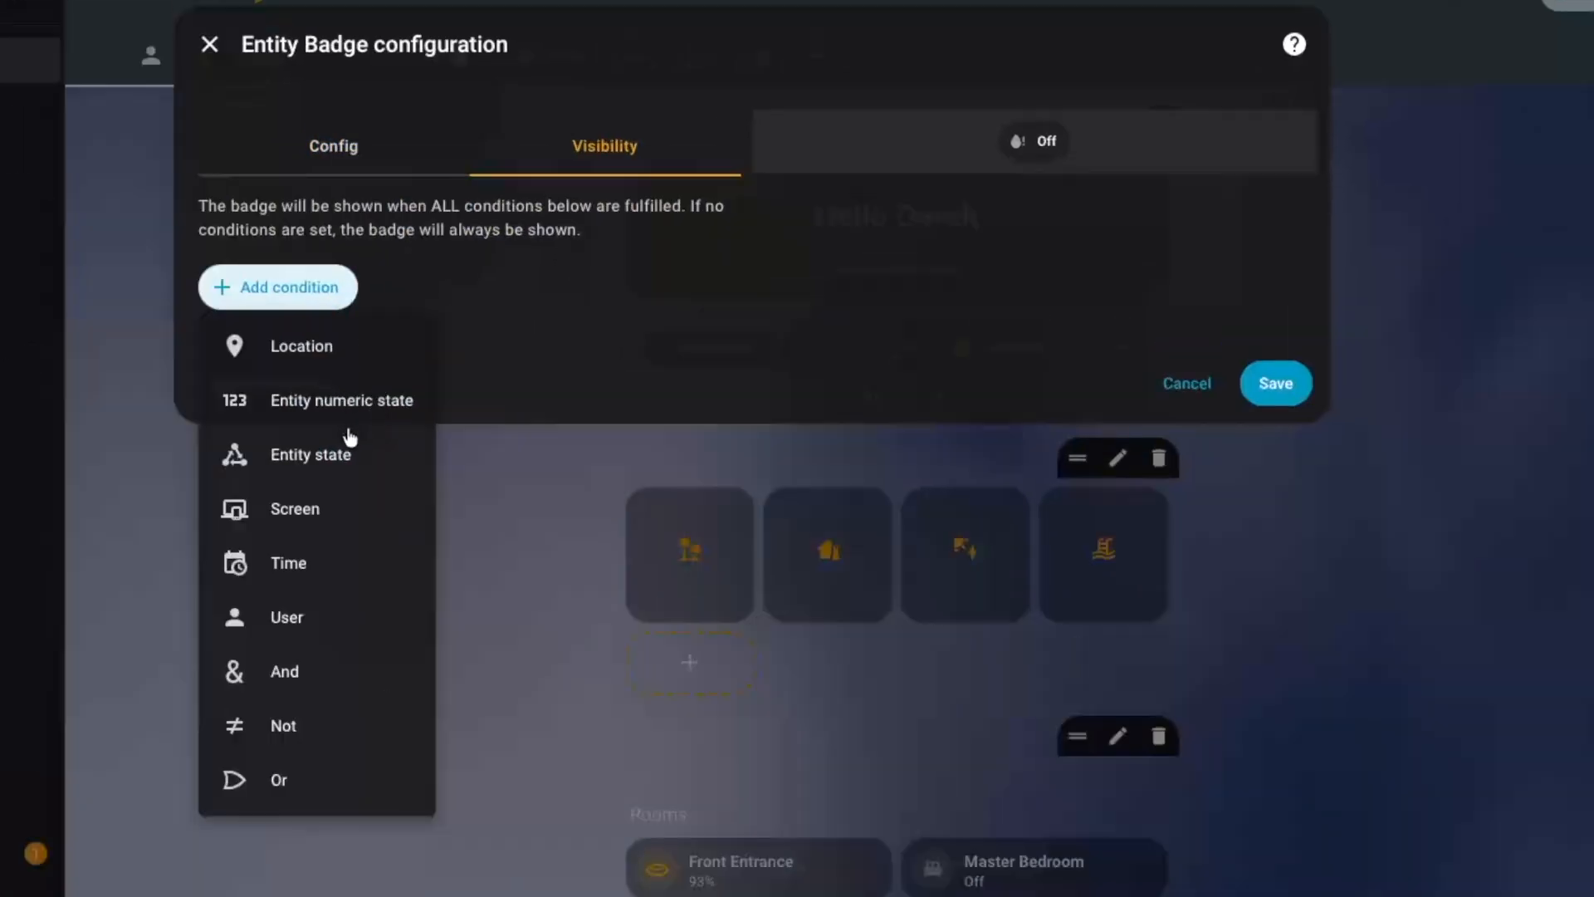
{"action": "left_click", "coordinate": [349, 440]}
{"action": "left_click", "coordinate": [325, 398]}
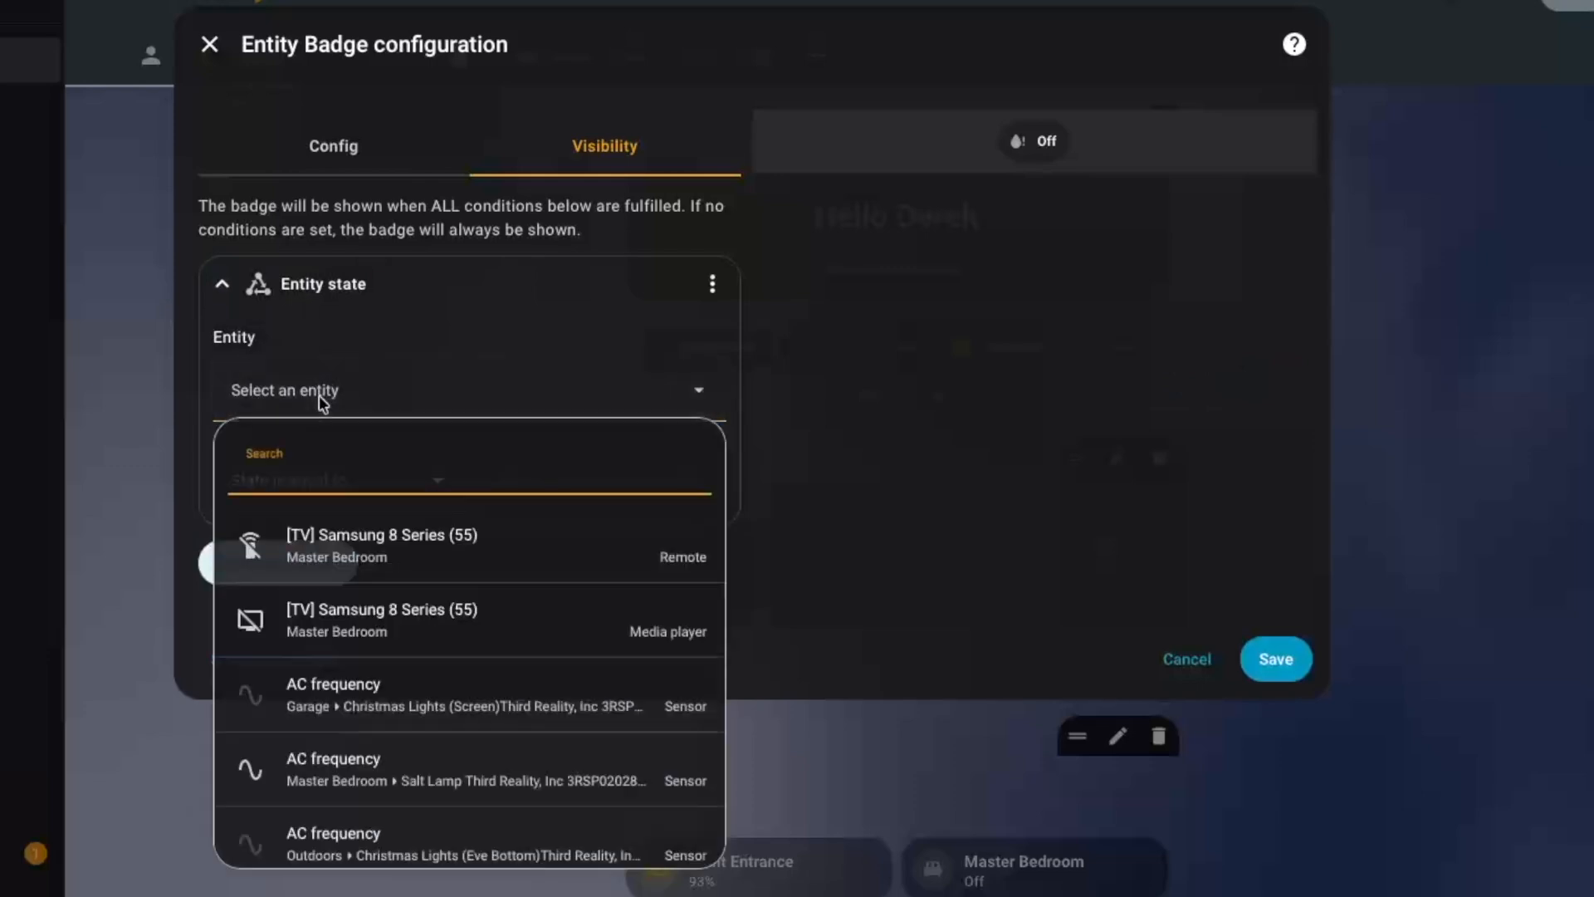
{"action": "type", "text": "leak"}
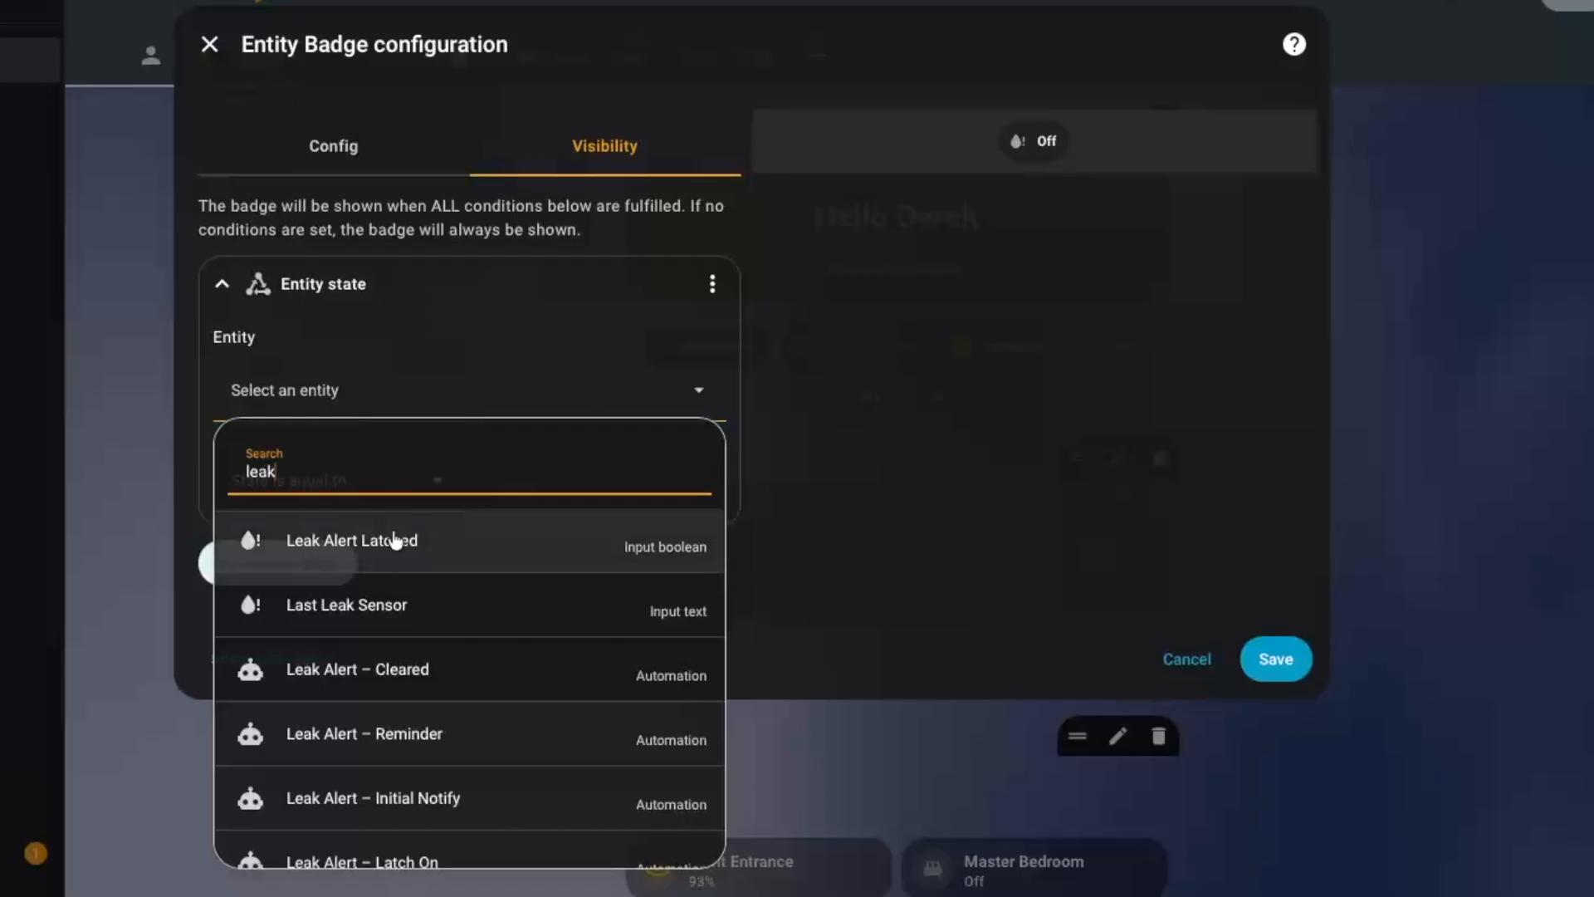
{"action": "left_click", "coordinate": [387, 544]}
{"action": "left_click", "coordinate": [404, 493]}
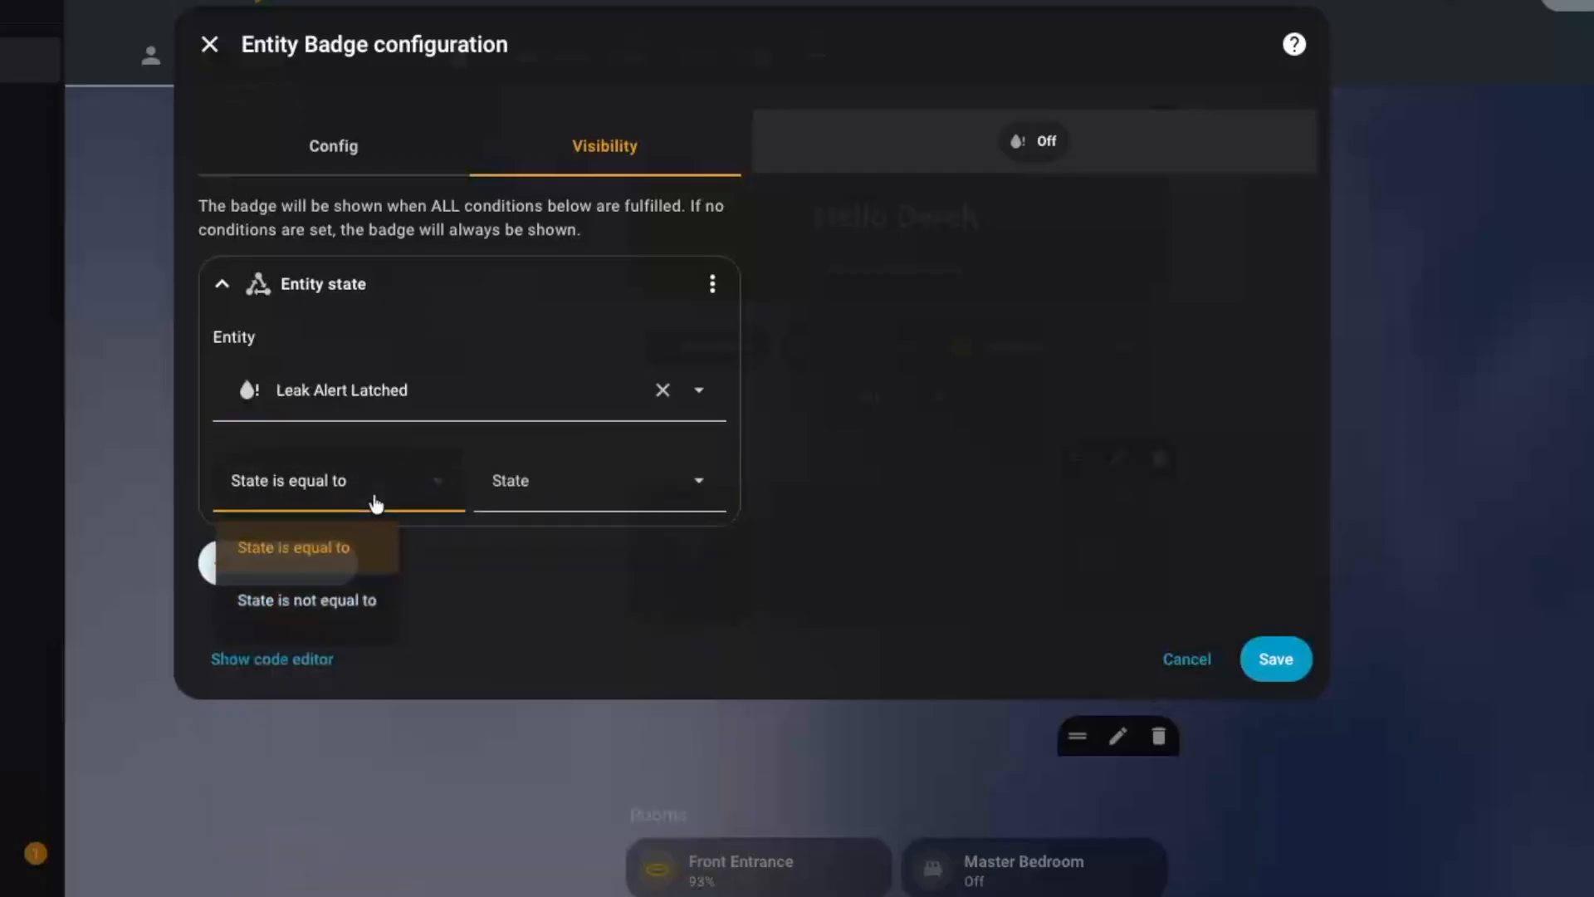
{"action": "left_click", "coordinate": [373, 549]}
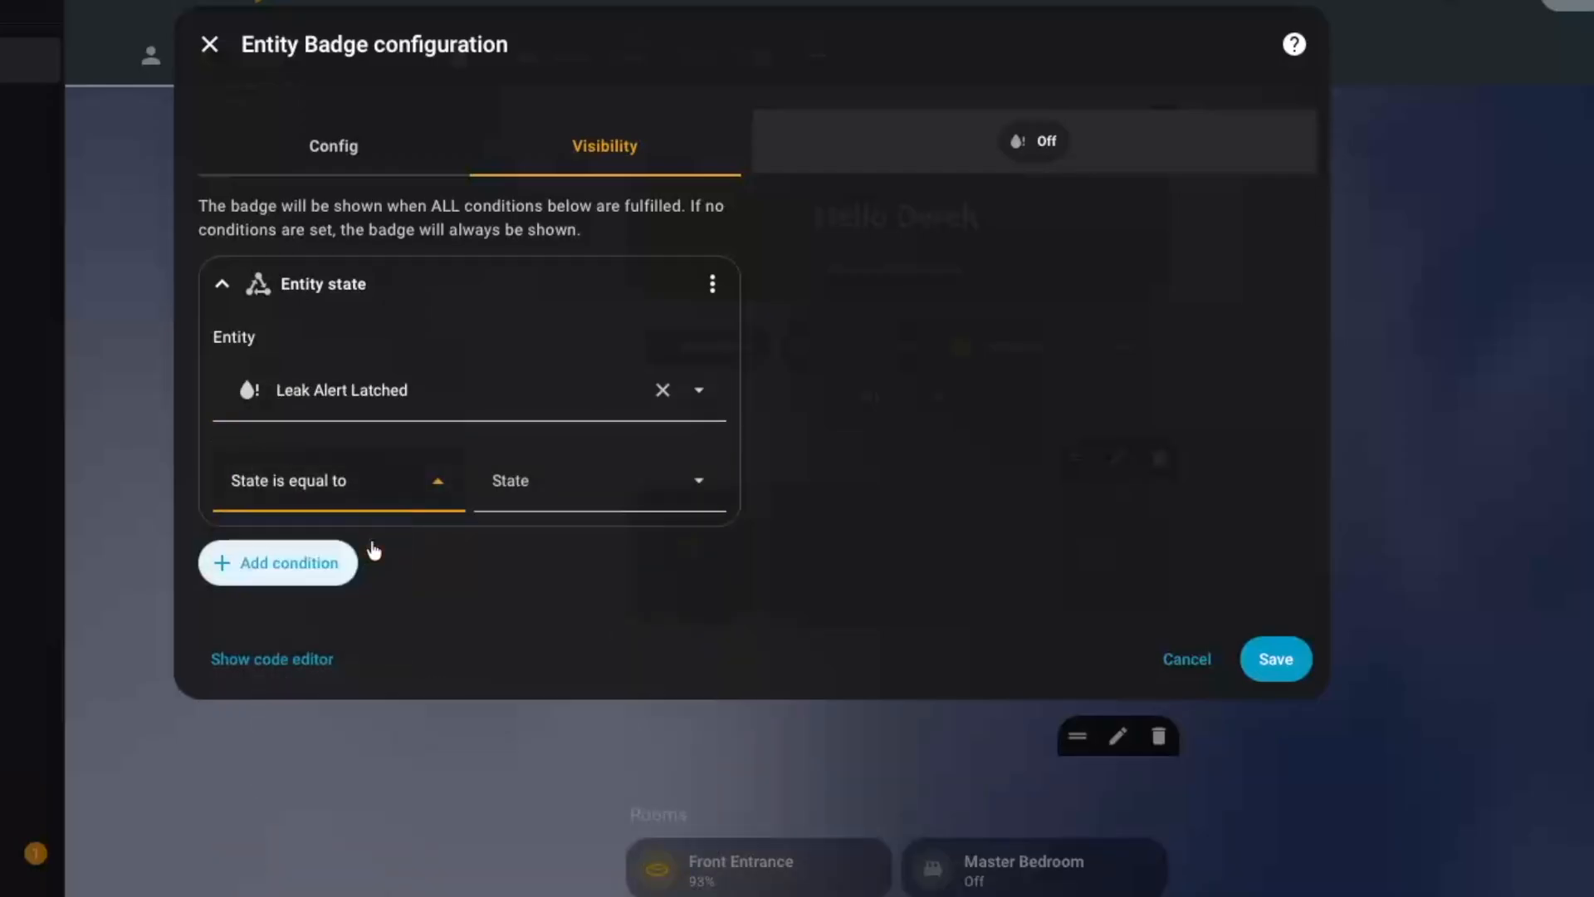
{"action": "left_click", "coordinate": [531, 502]}
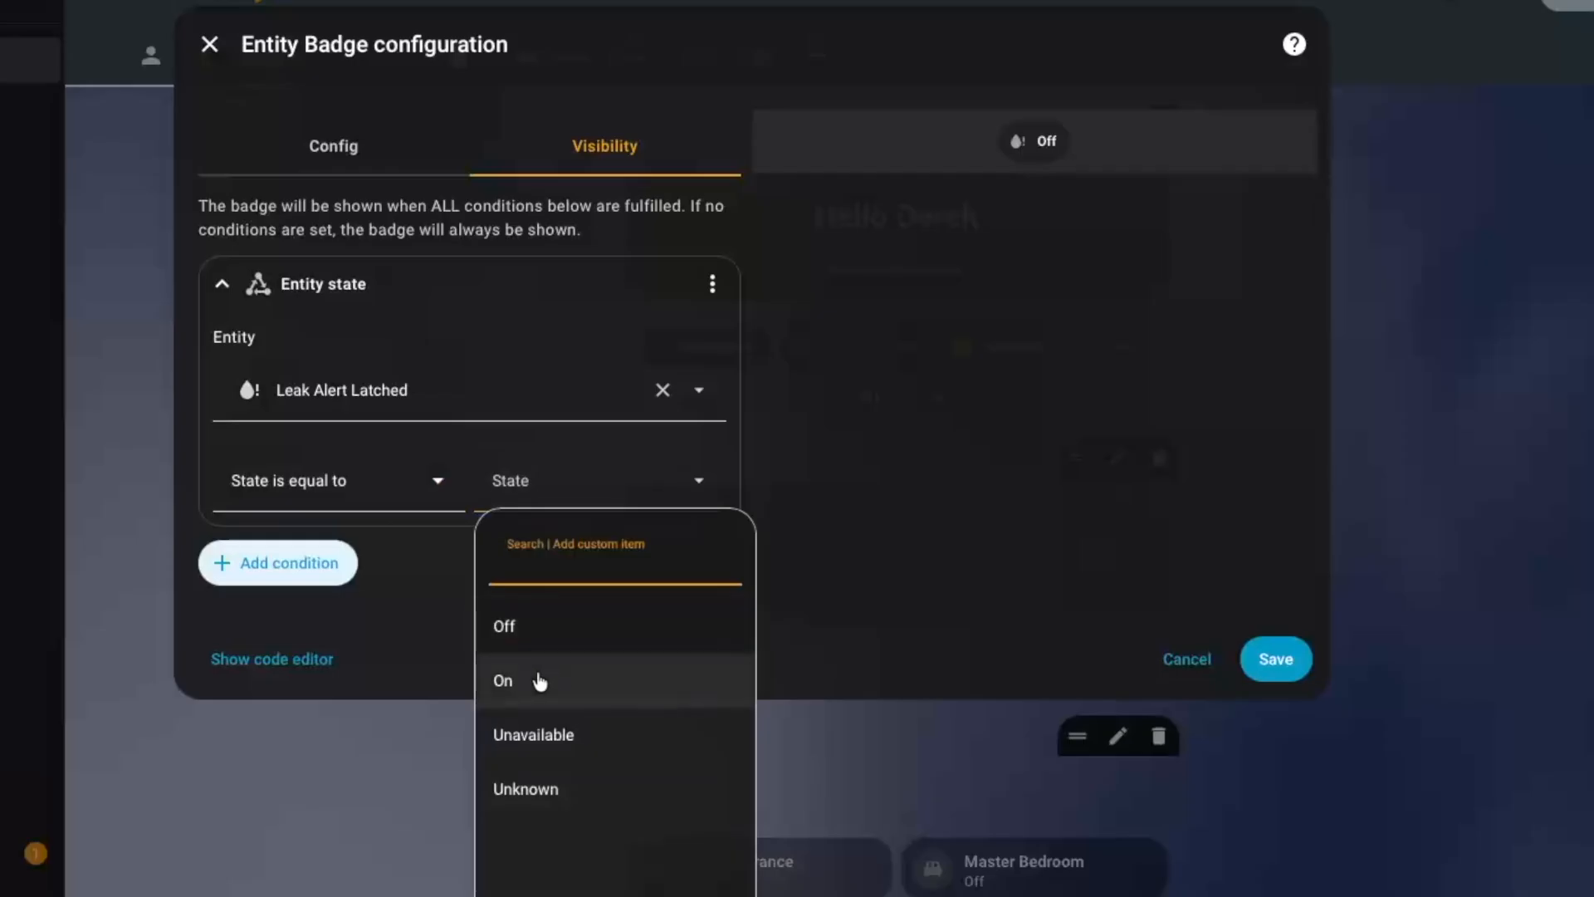
{"action": "left_click", "coordinate": [538, 679]}
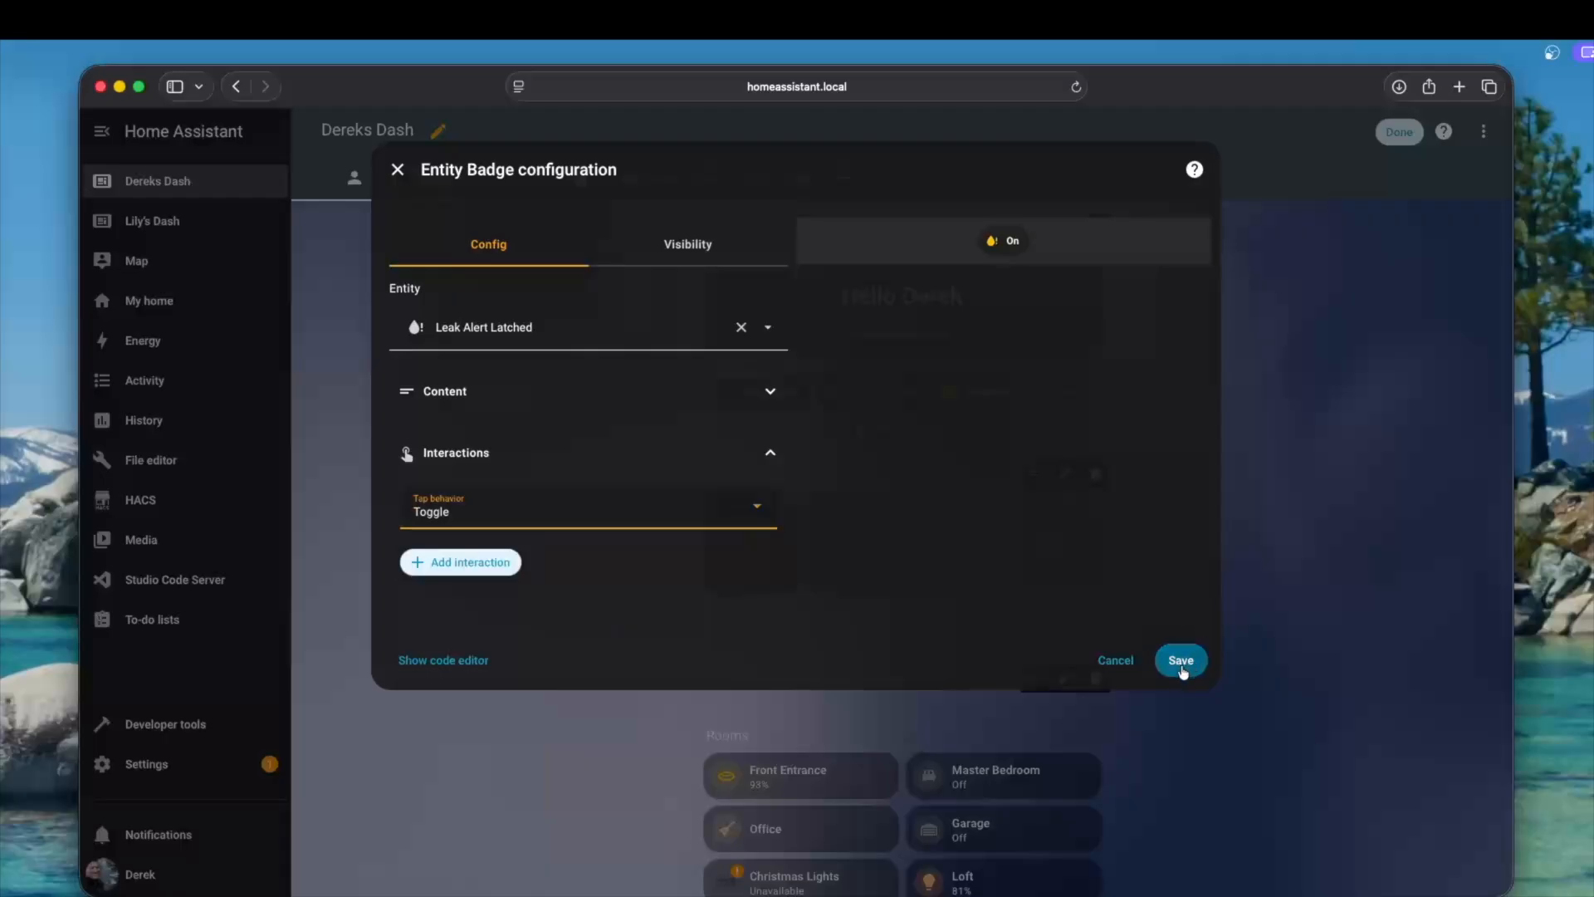
{"action": "left_click", "coordinate": [1180, 661]}
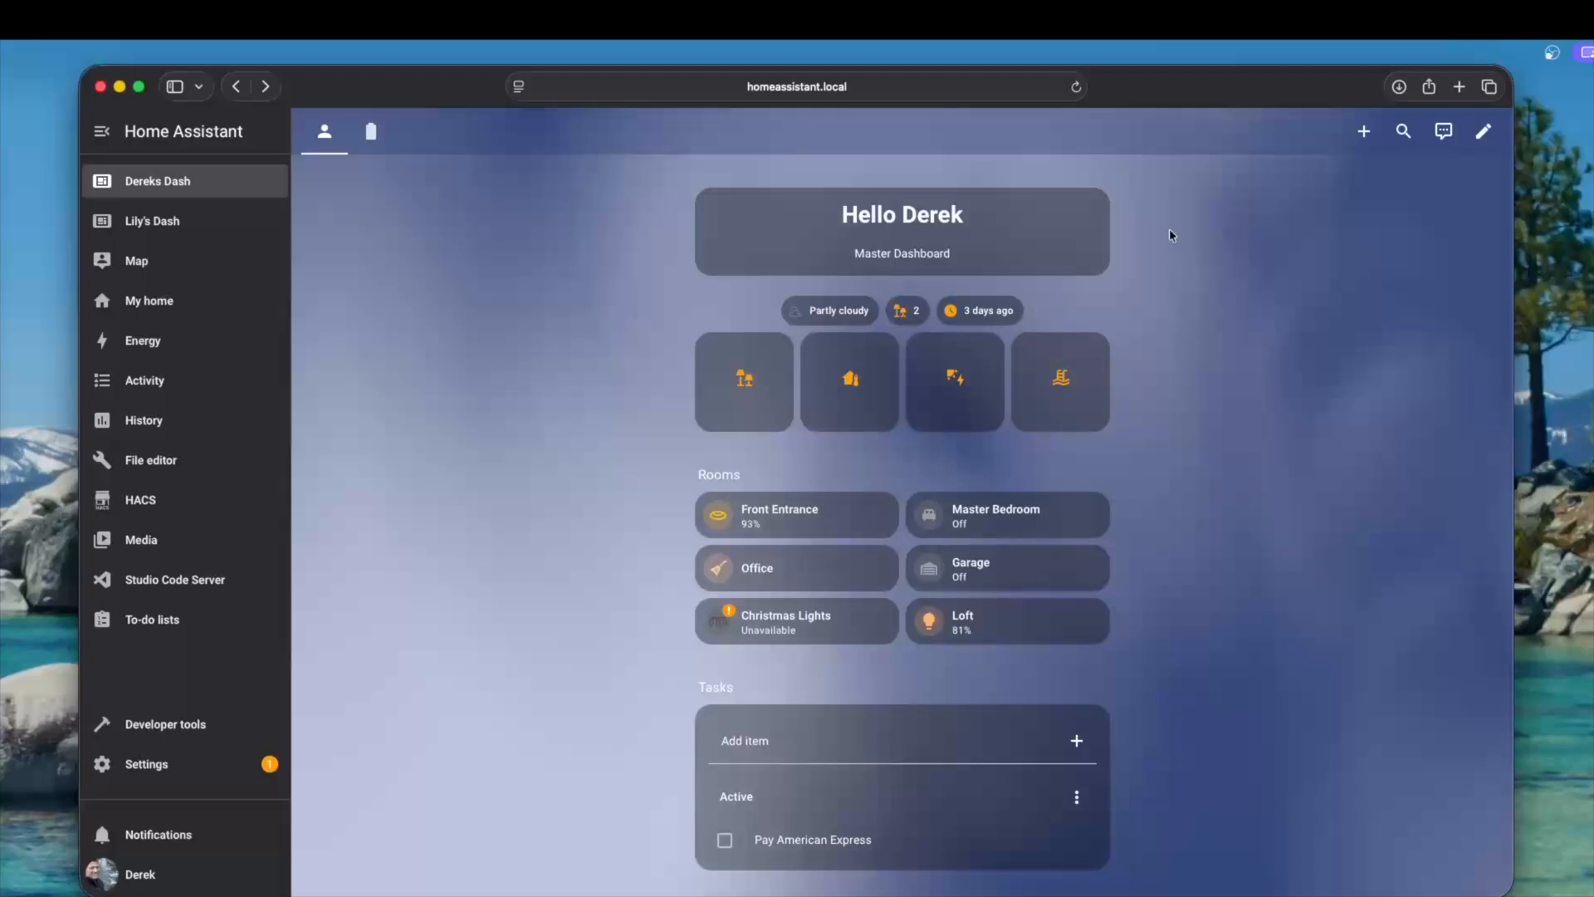
Add a badge for the Leak Sensor Count State On entity to the Home view of Dereks Dash
{"action": "left_click", "coordinate": [1124, 45]}
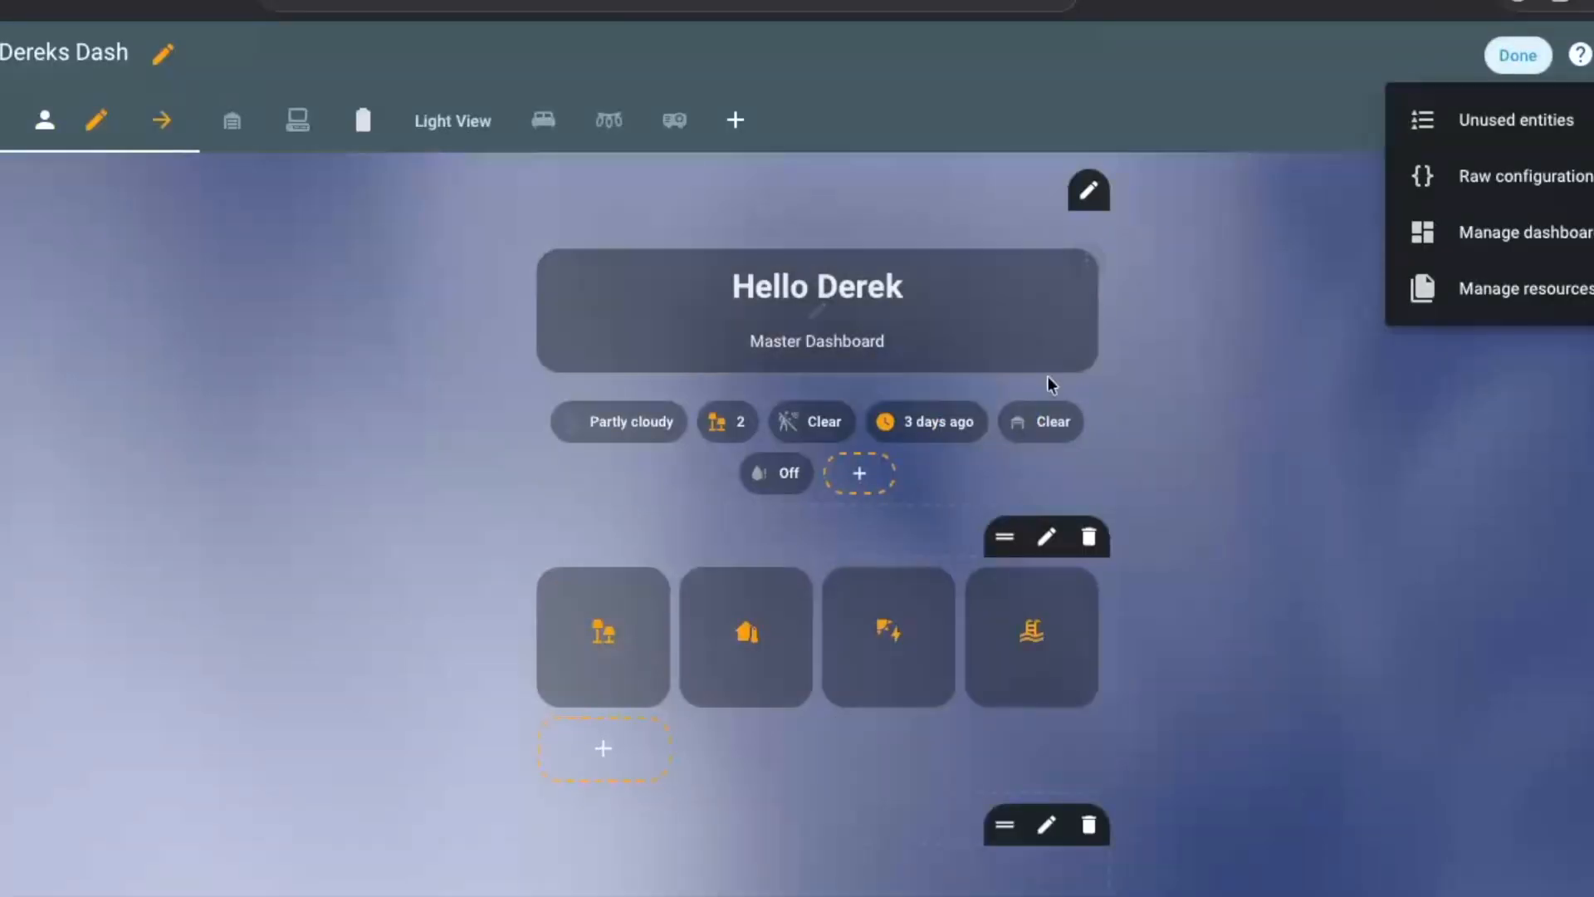
{"action": "left_click", "coordinate": [855, 470]}
{"action": "left_click", "coordinate": [913, 386]}
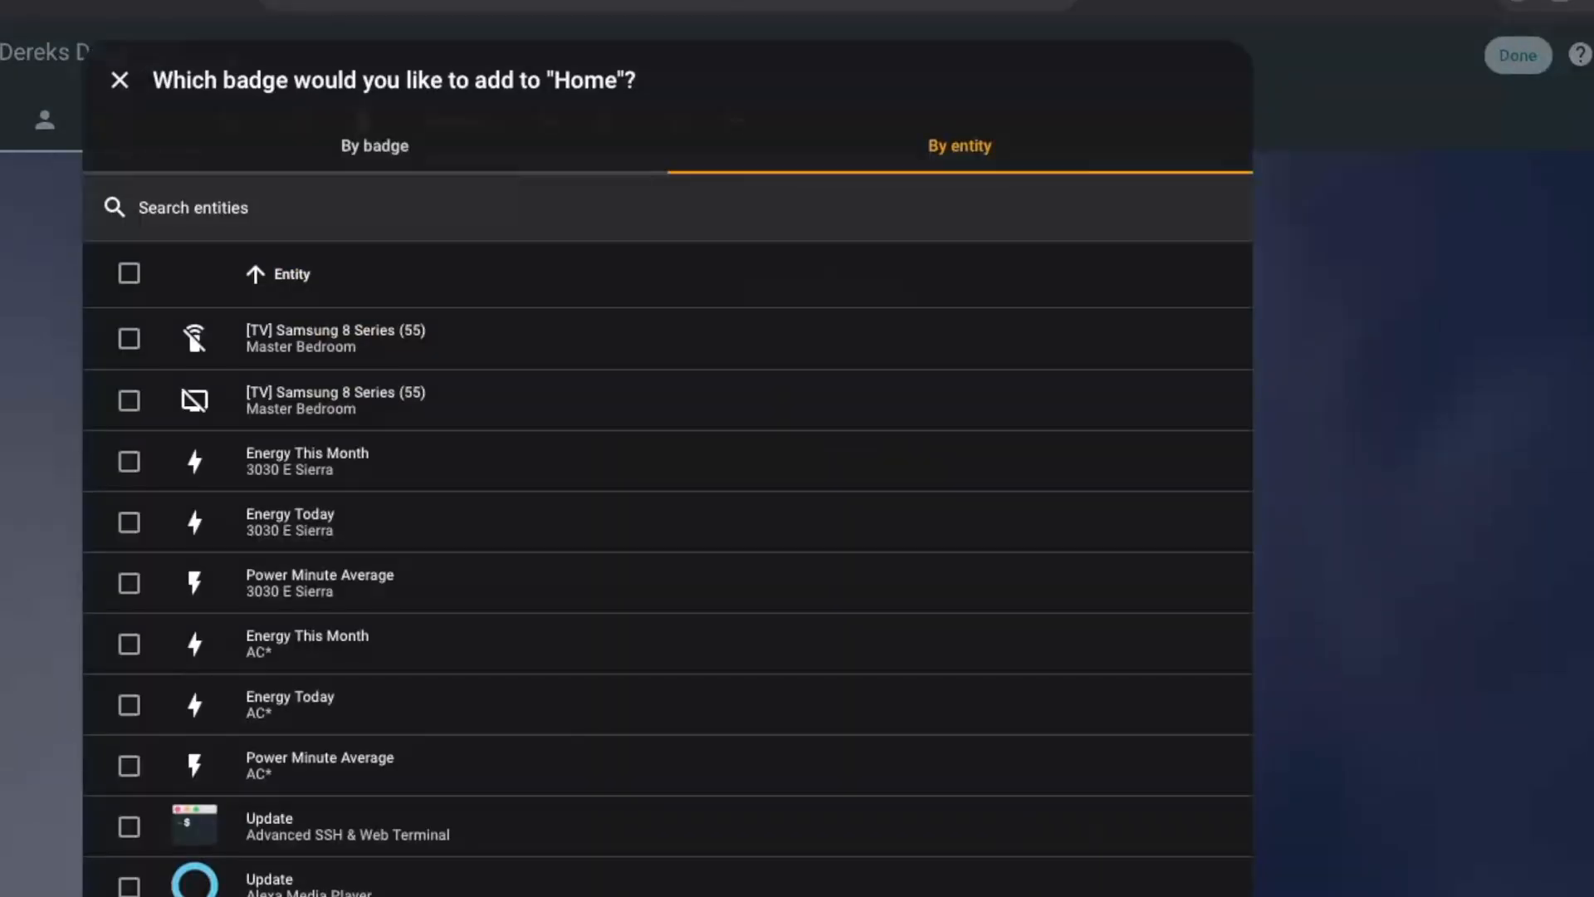
{"action": "type", "text": "lea"}
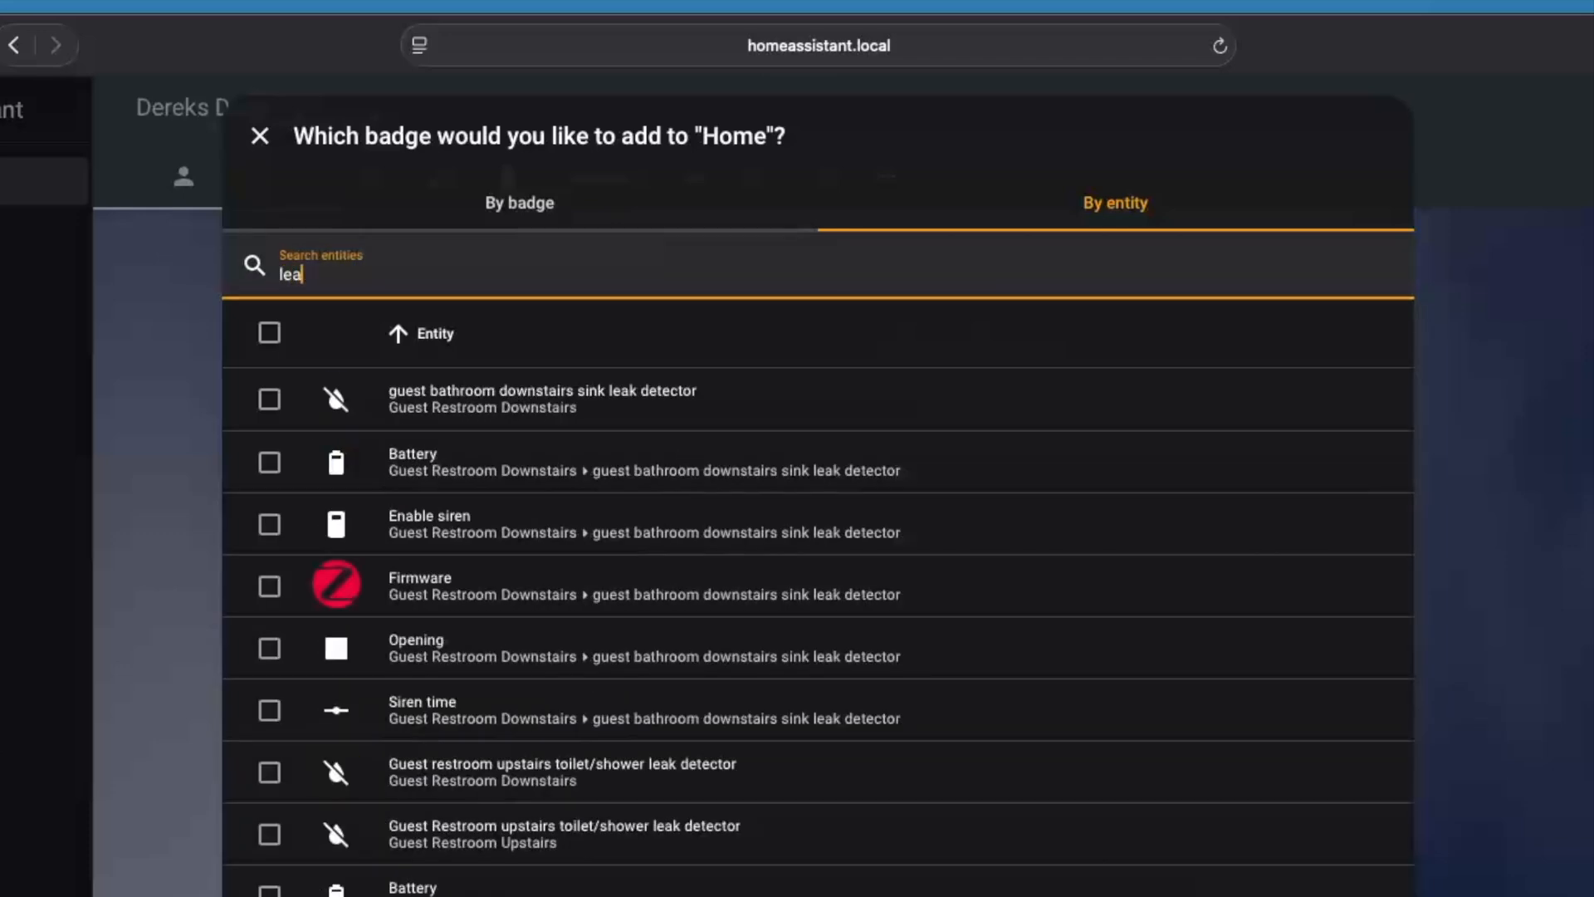
{"action": "type", "text": "k sen"}
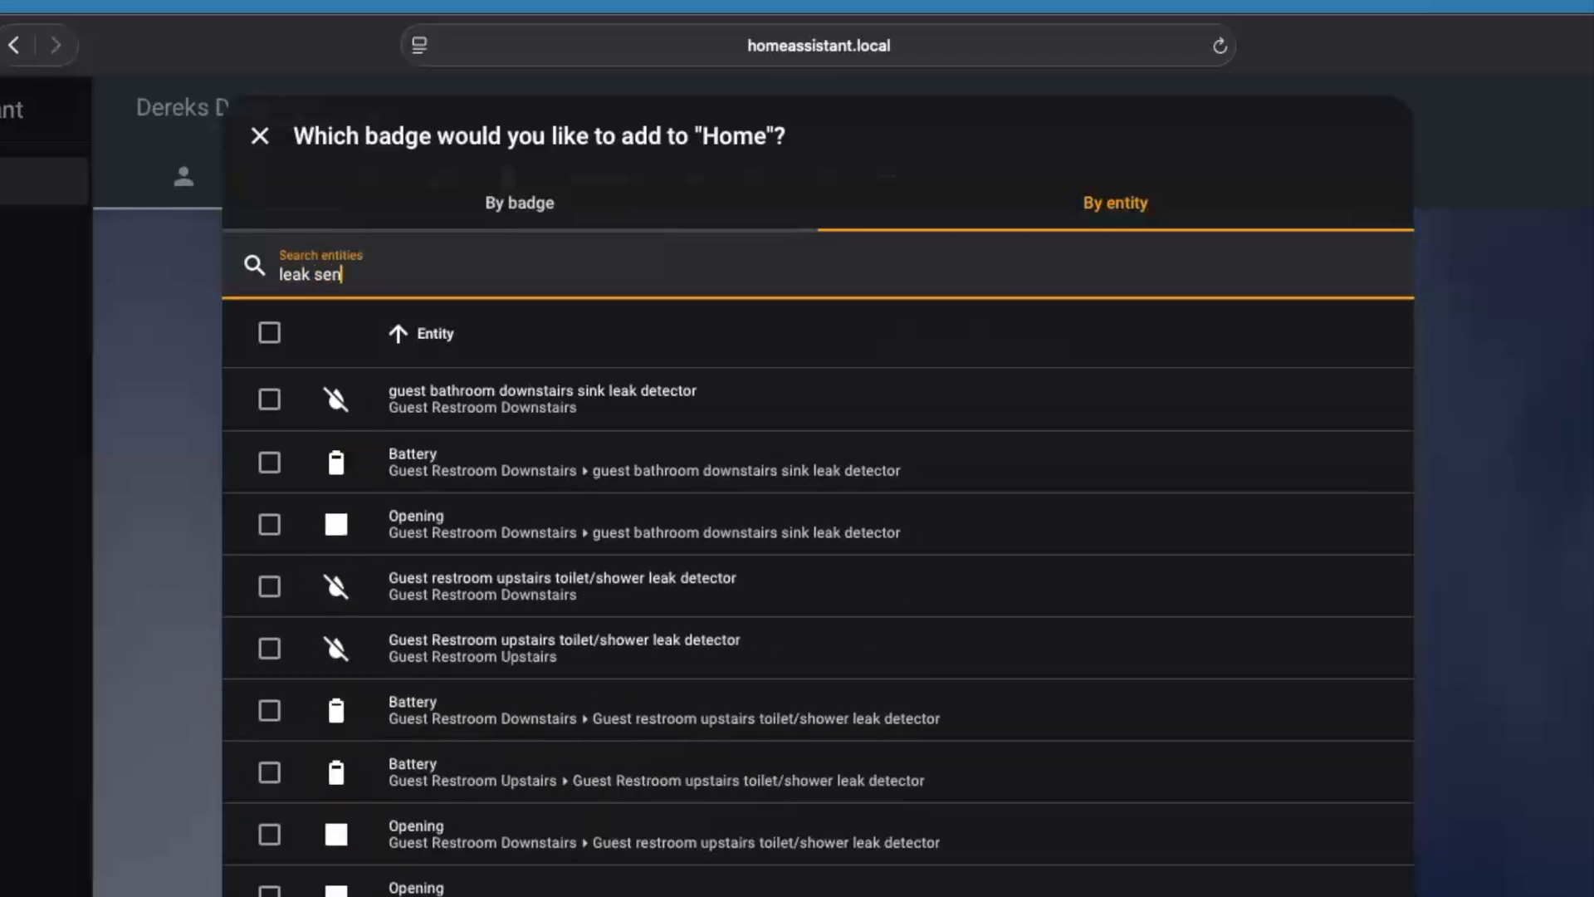
{"action": "type", "text": "sor con"}
{"action": "key", "text": "BackSpace"}
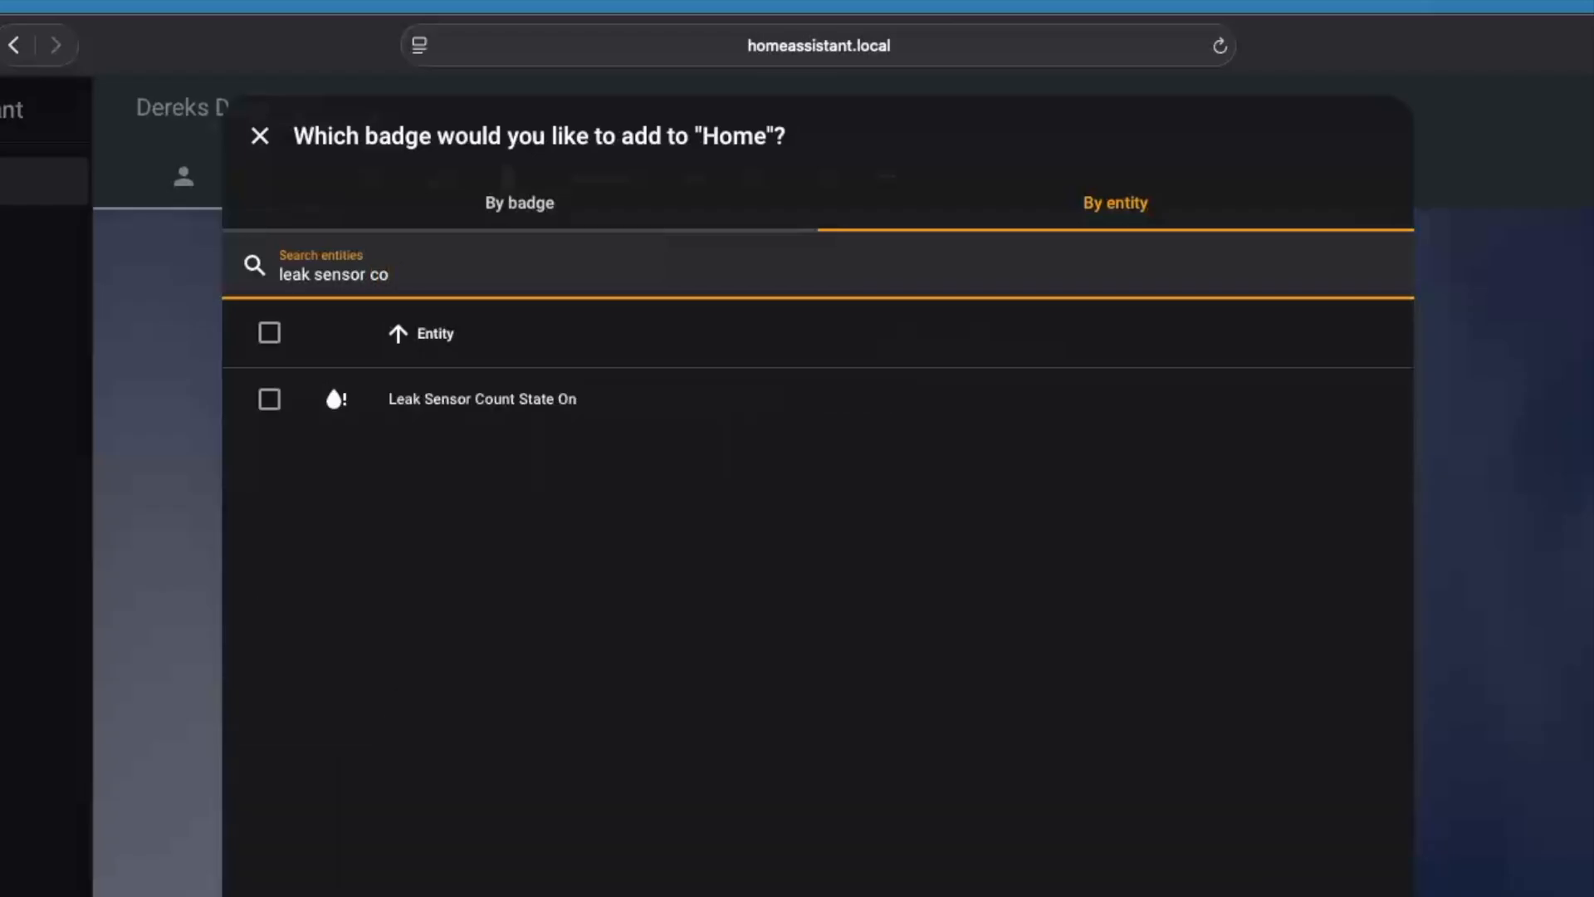
{"action": "left_click", "coordinate": [269, 399]}
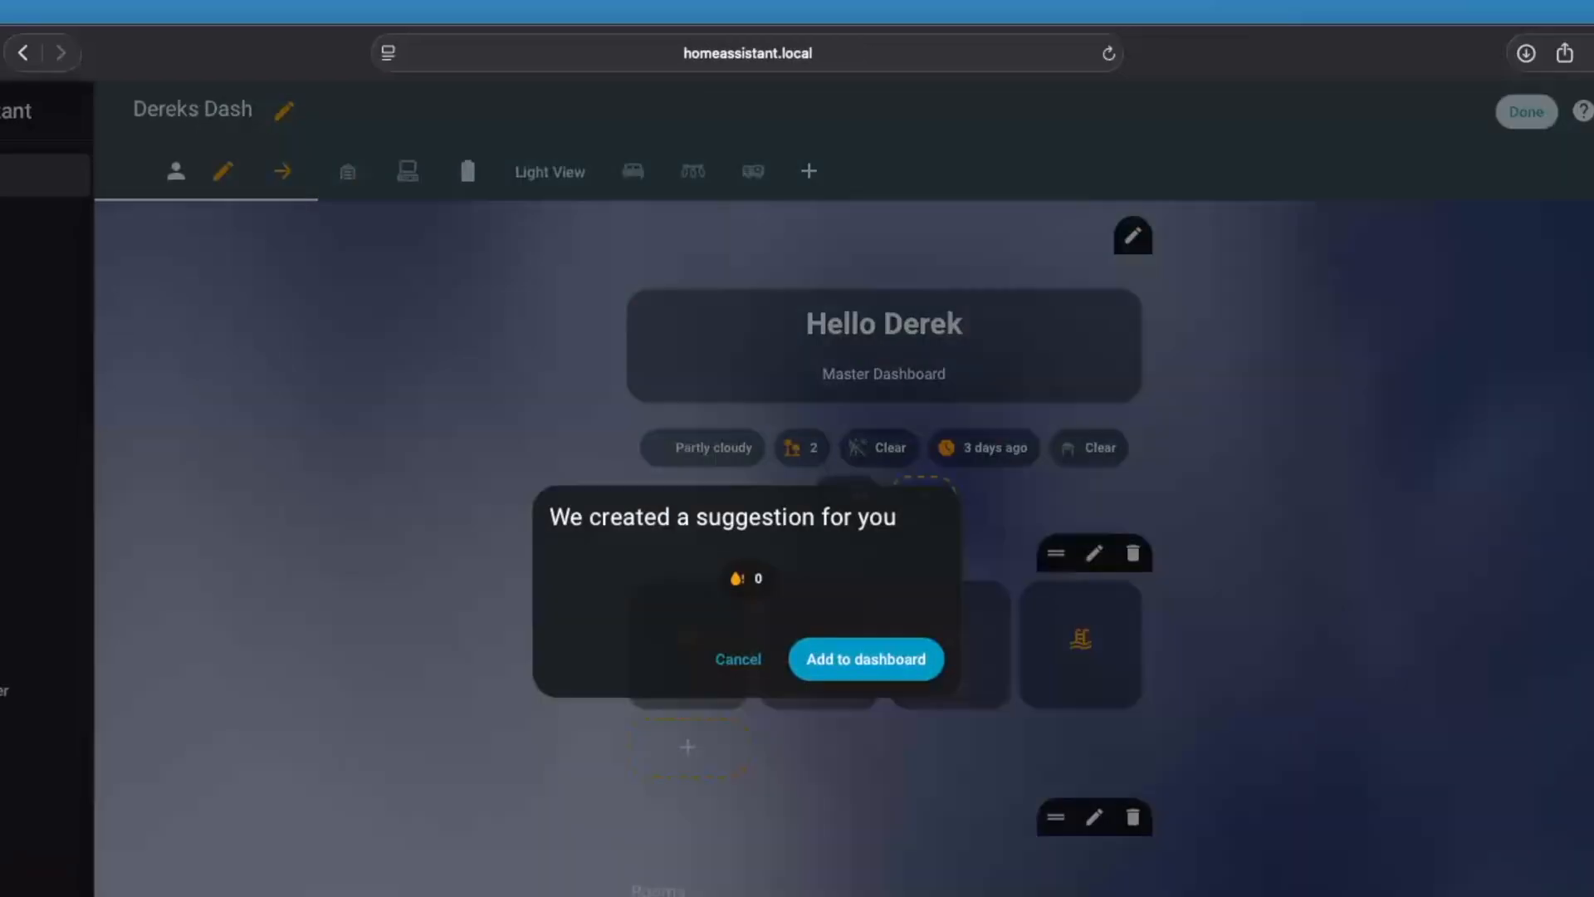
{"action": "left_click", "coordinate": [896, 675]}
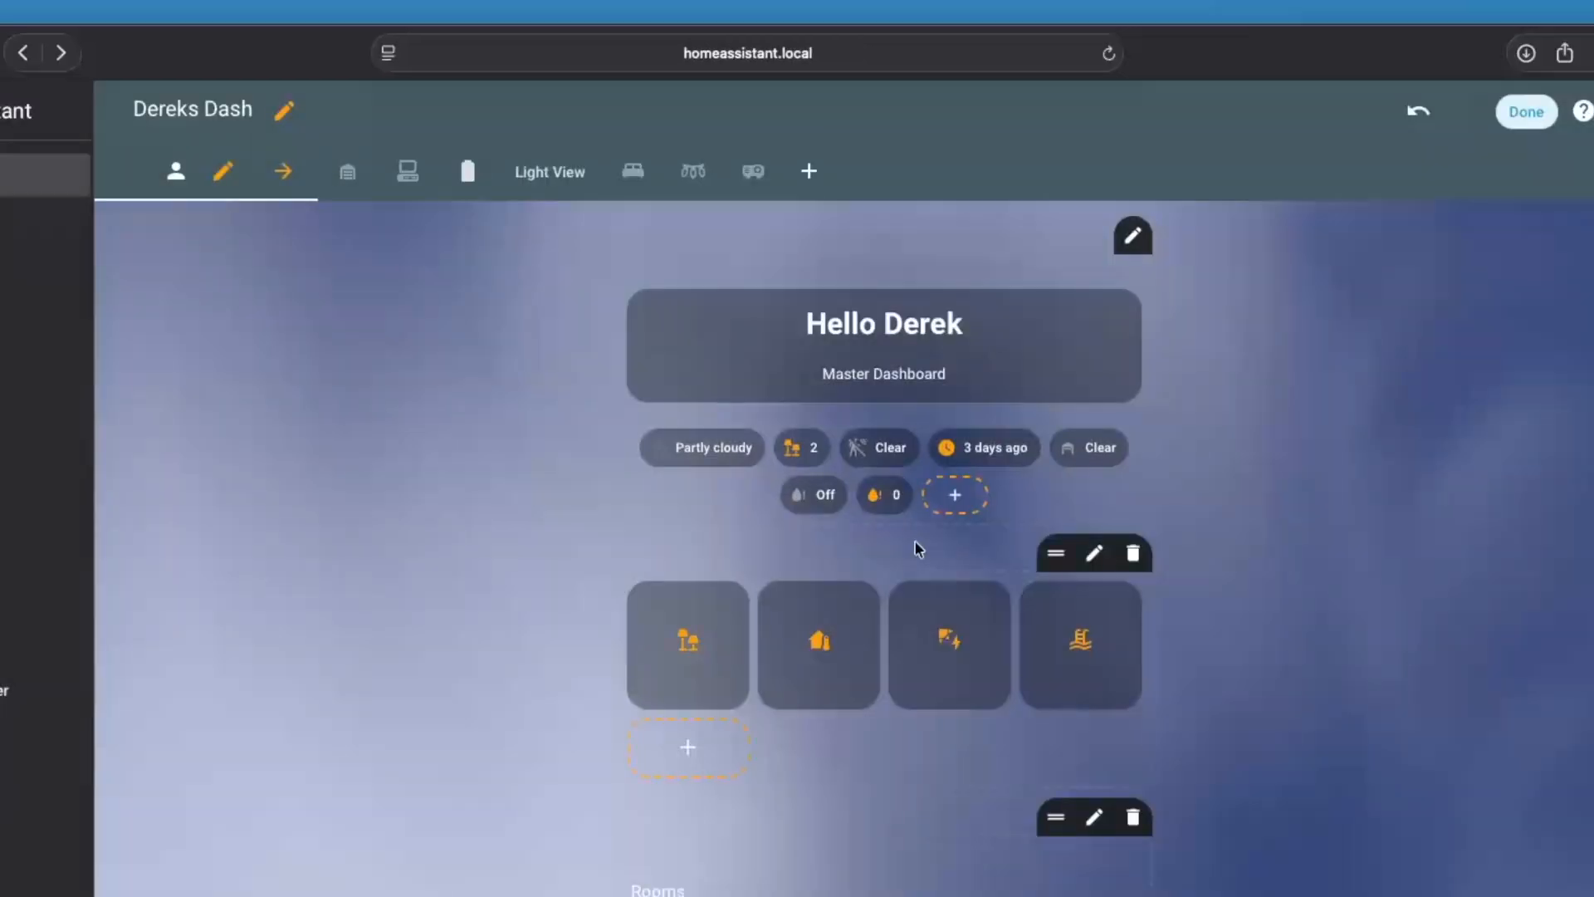
Give the new badge an Entity numeric state visibility condition on Leak Sensor Count State On with an Above threshold, save it and finish editing
{"action": "left_click", "coordinate": [911, 489]}
{"action": "left_click", "coordinate": [884, 525]}
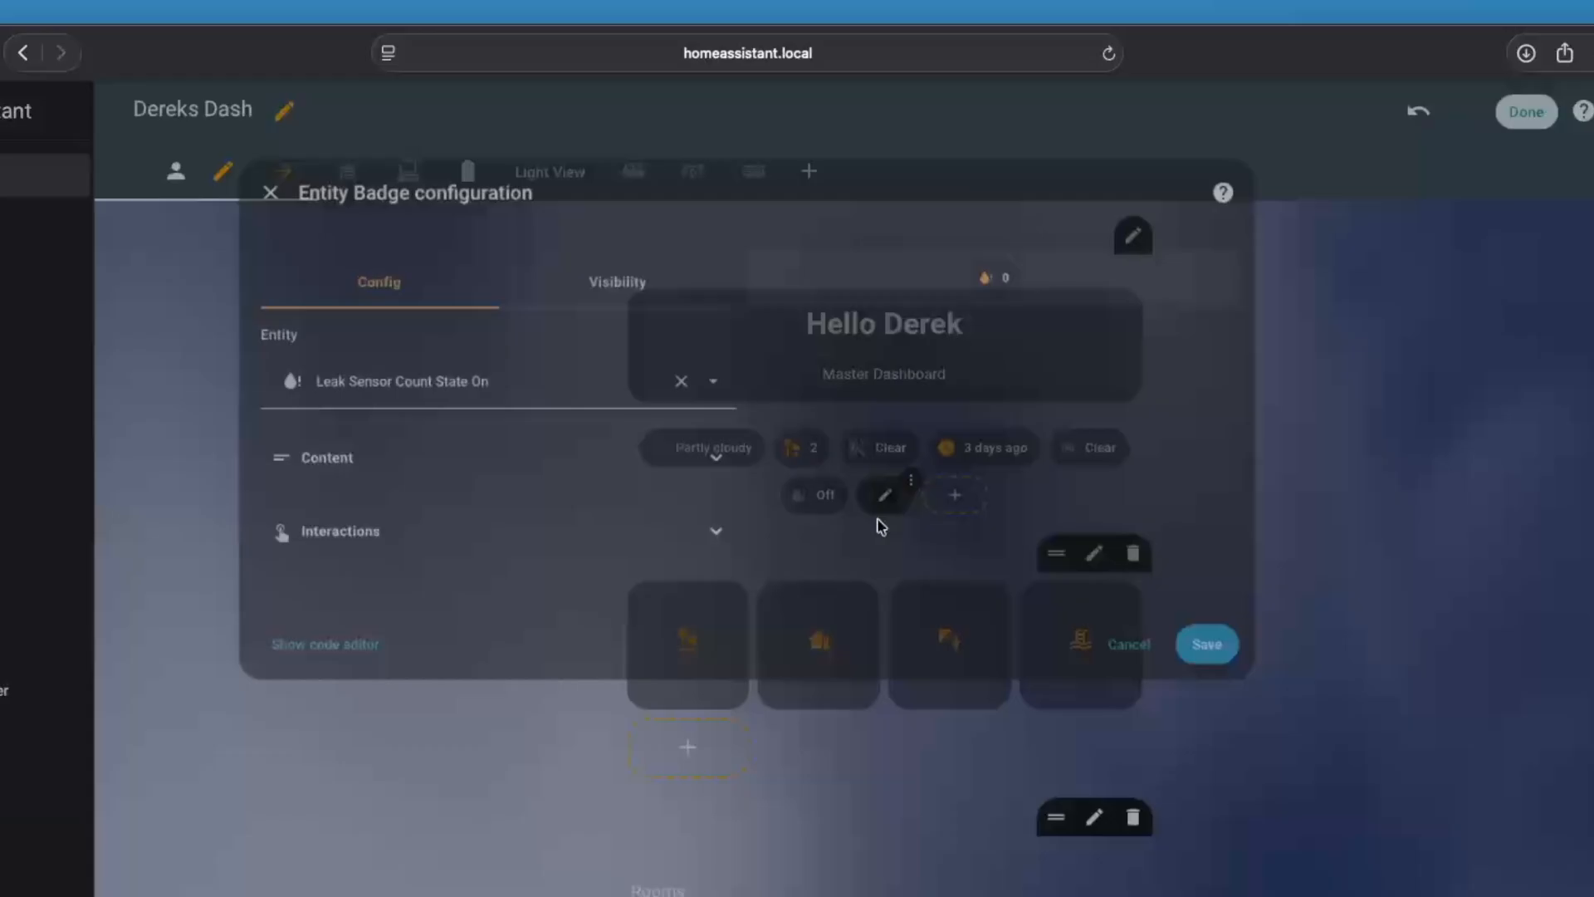
{"action": "left_click", "coordinate": [618, 264]}
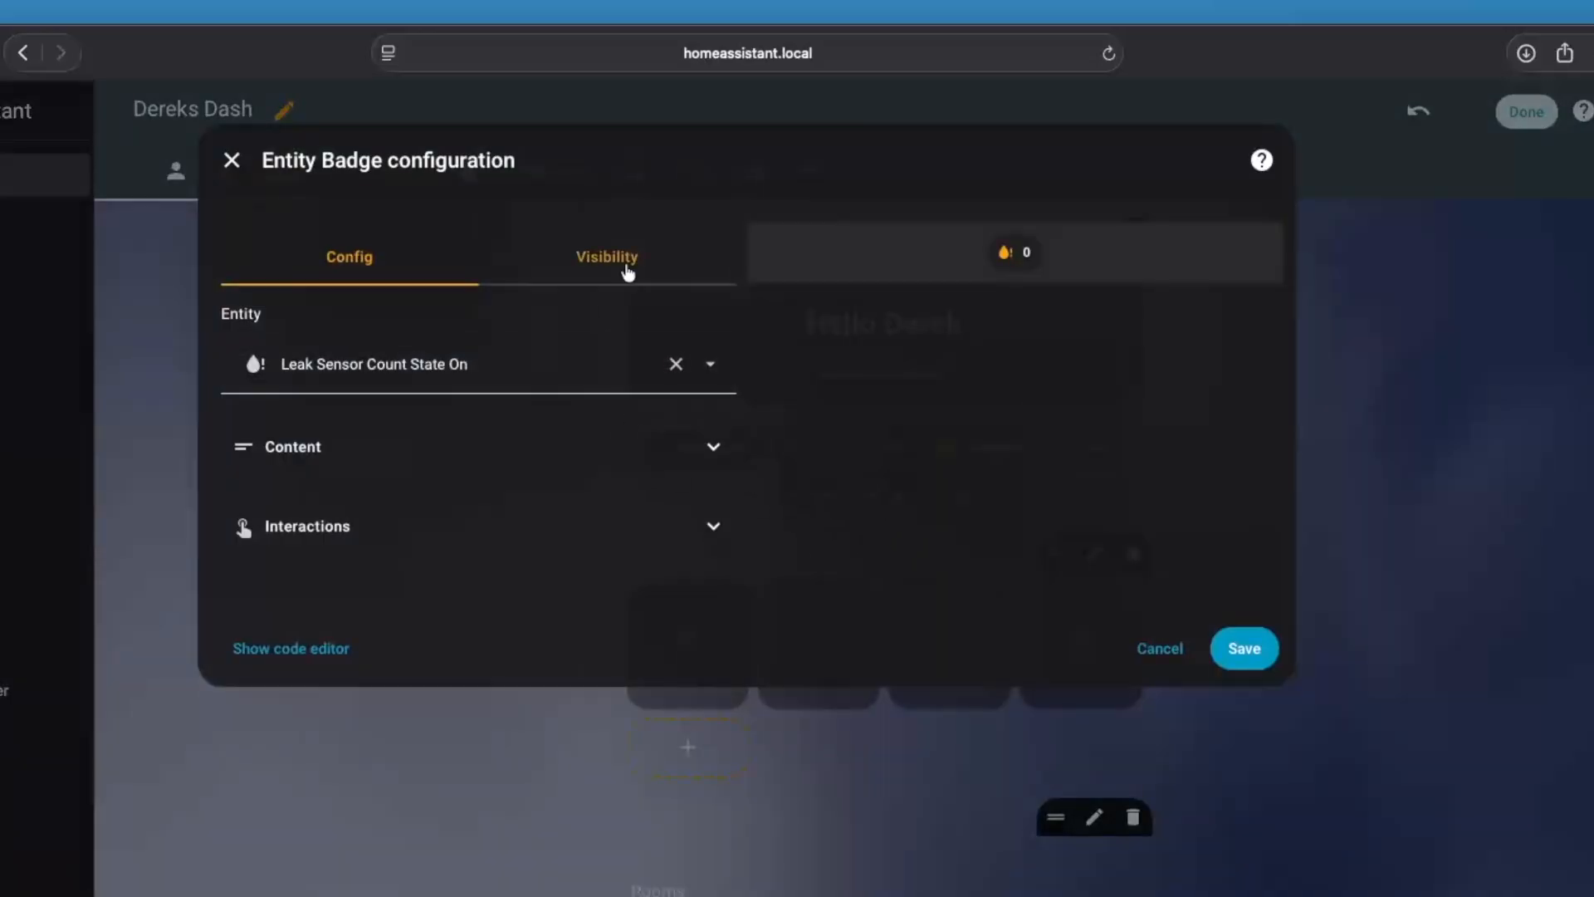
{"action": "left_click", "coordinate": [324, 405]}
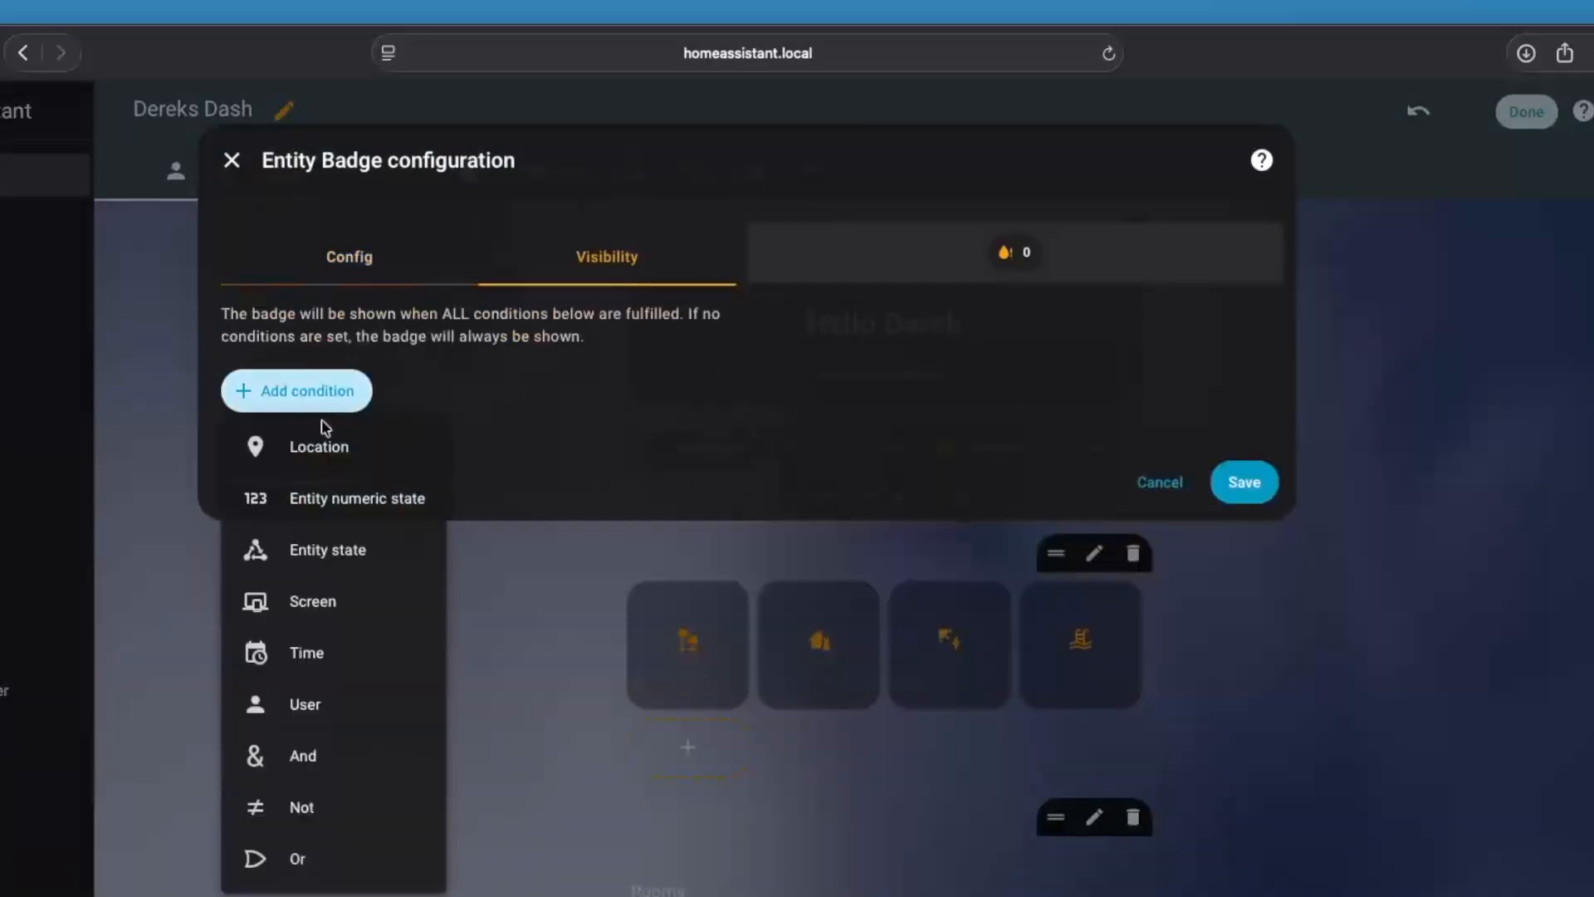
{"action": "left_click", "coordinate": [347, 503]}
{"action": "left_click", "coordinate": [347, 498]}
{"action": "type", "text": "leak sens"}
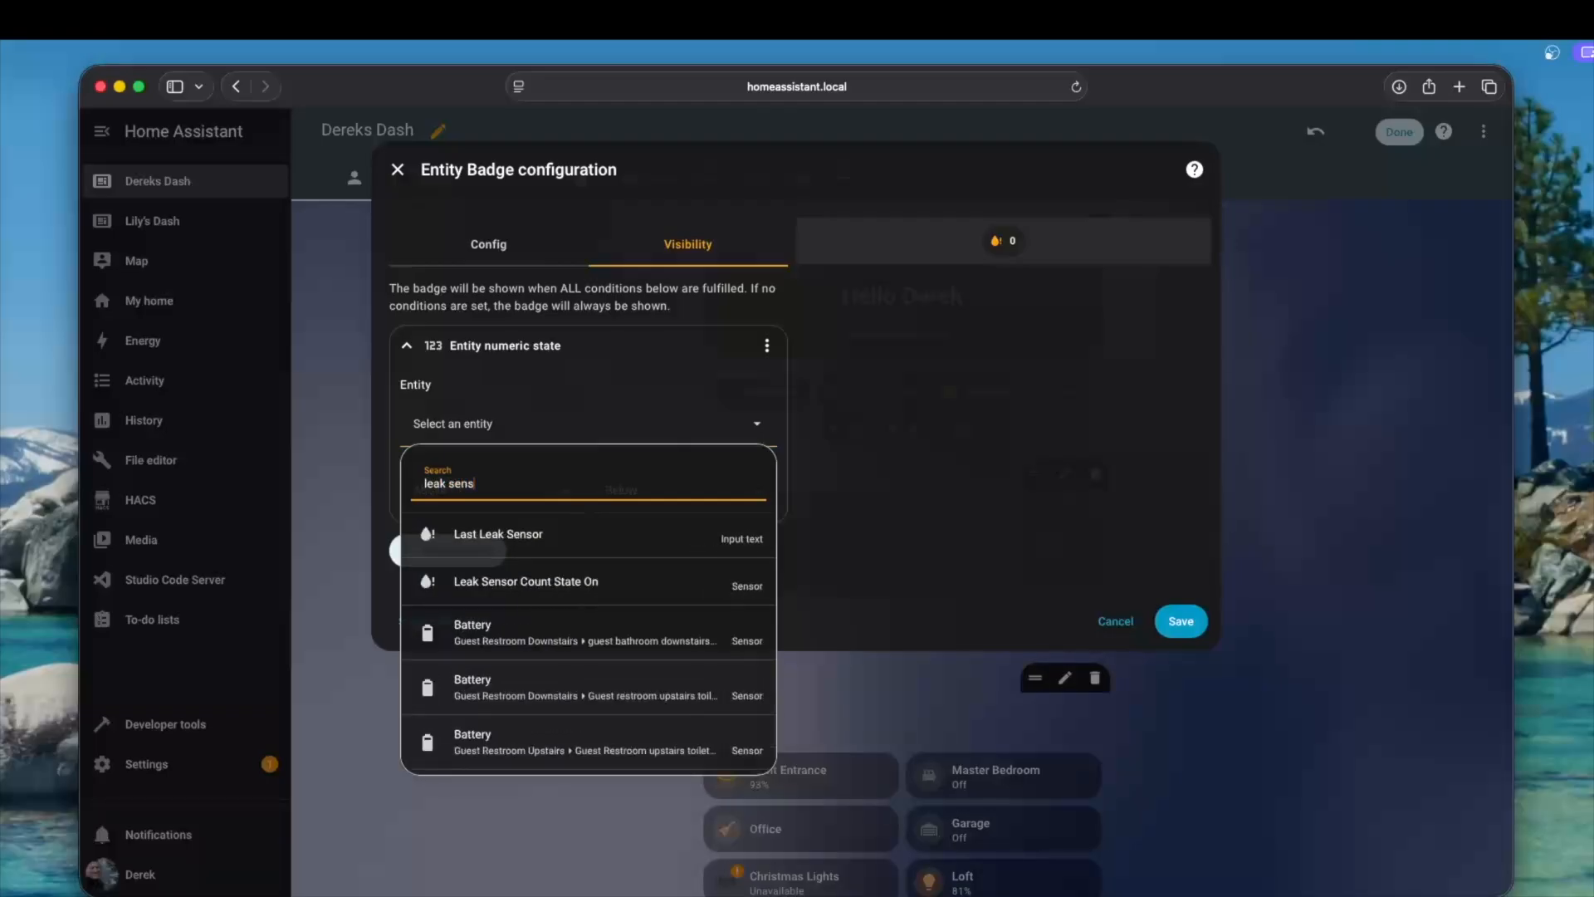
{"action": "left_click", "coordinate": [554, 581]}
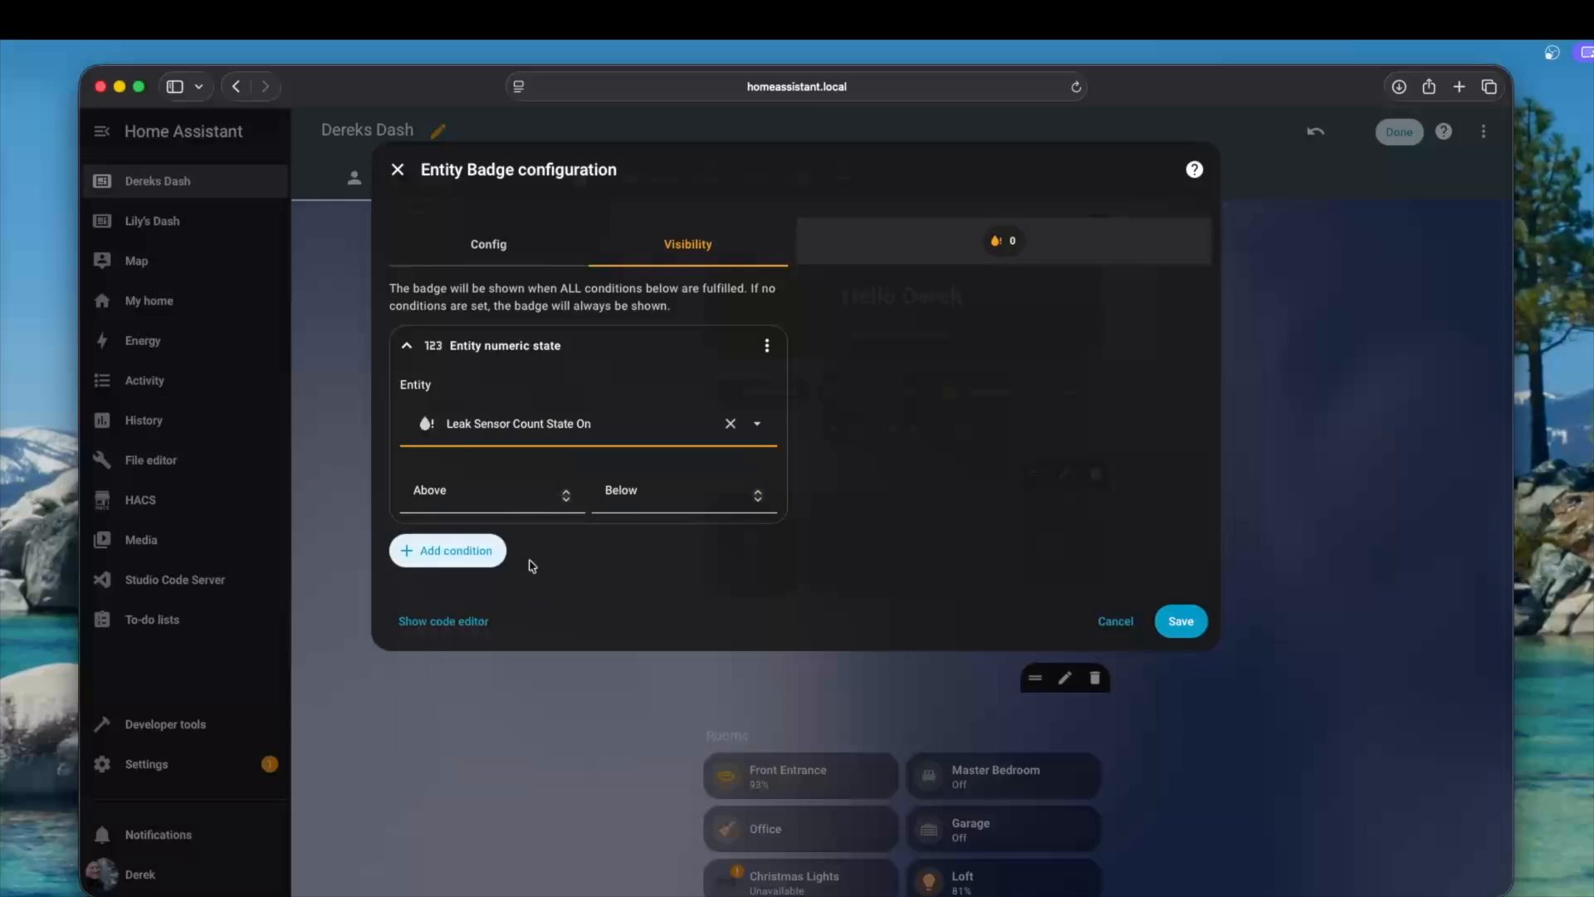
{"action": "left_click", "coordinate": [502, 498]}
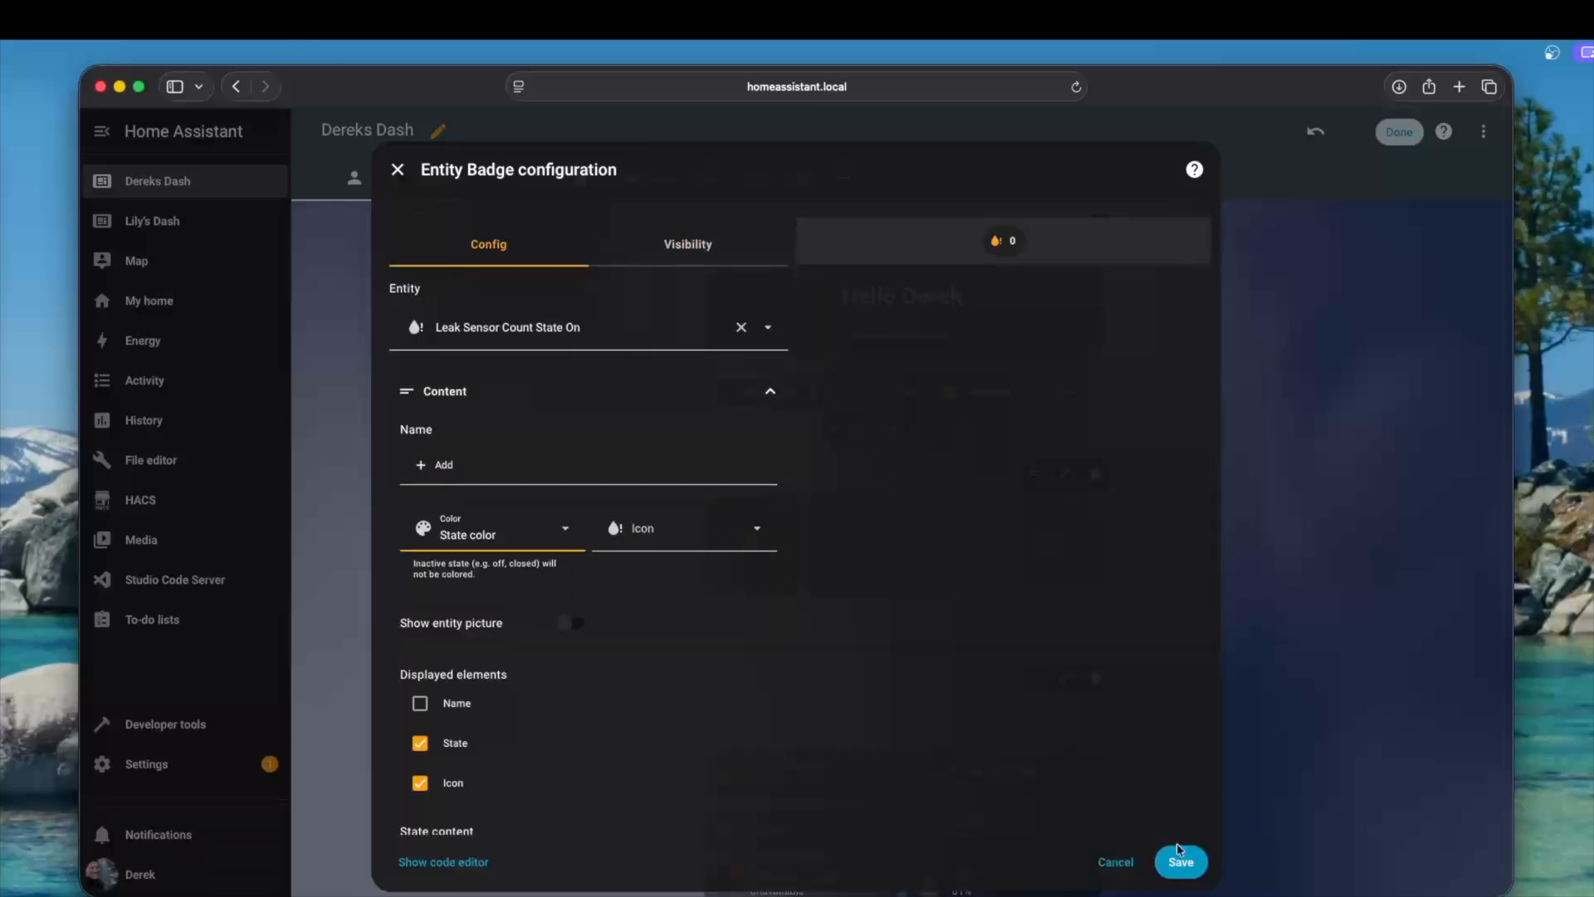
{"action": "left_click", "coordinate": [1182, 862]}
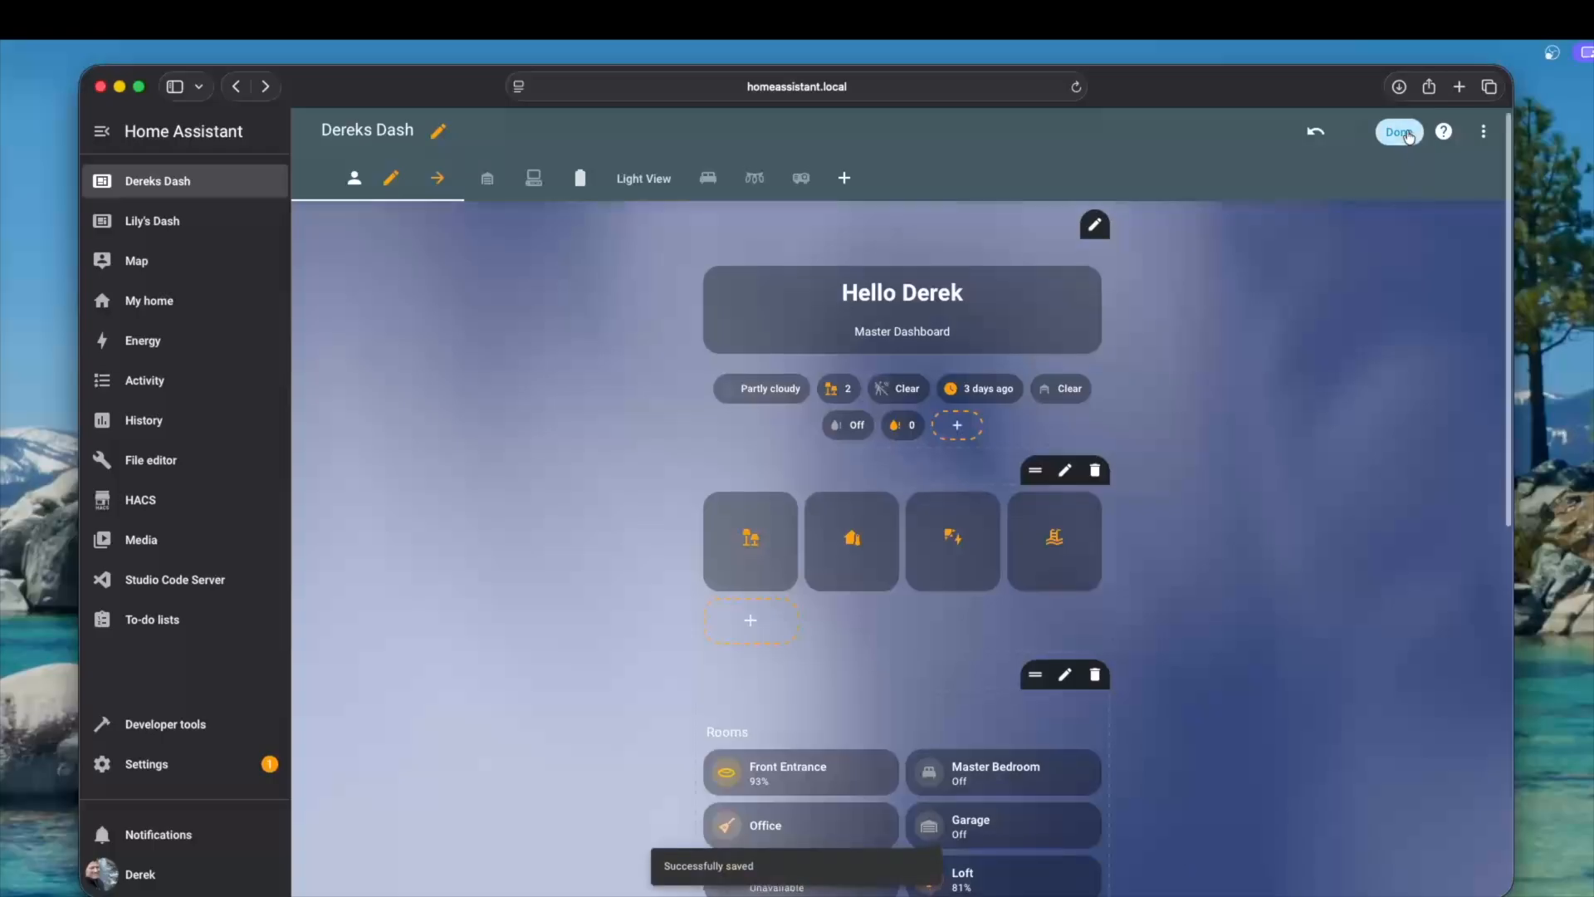
{"action": "left_click", "coordinate": [1407, 135]}
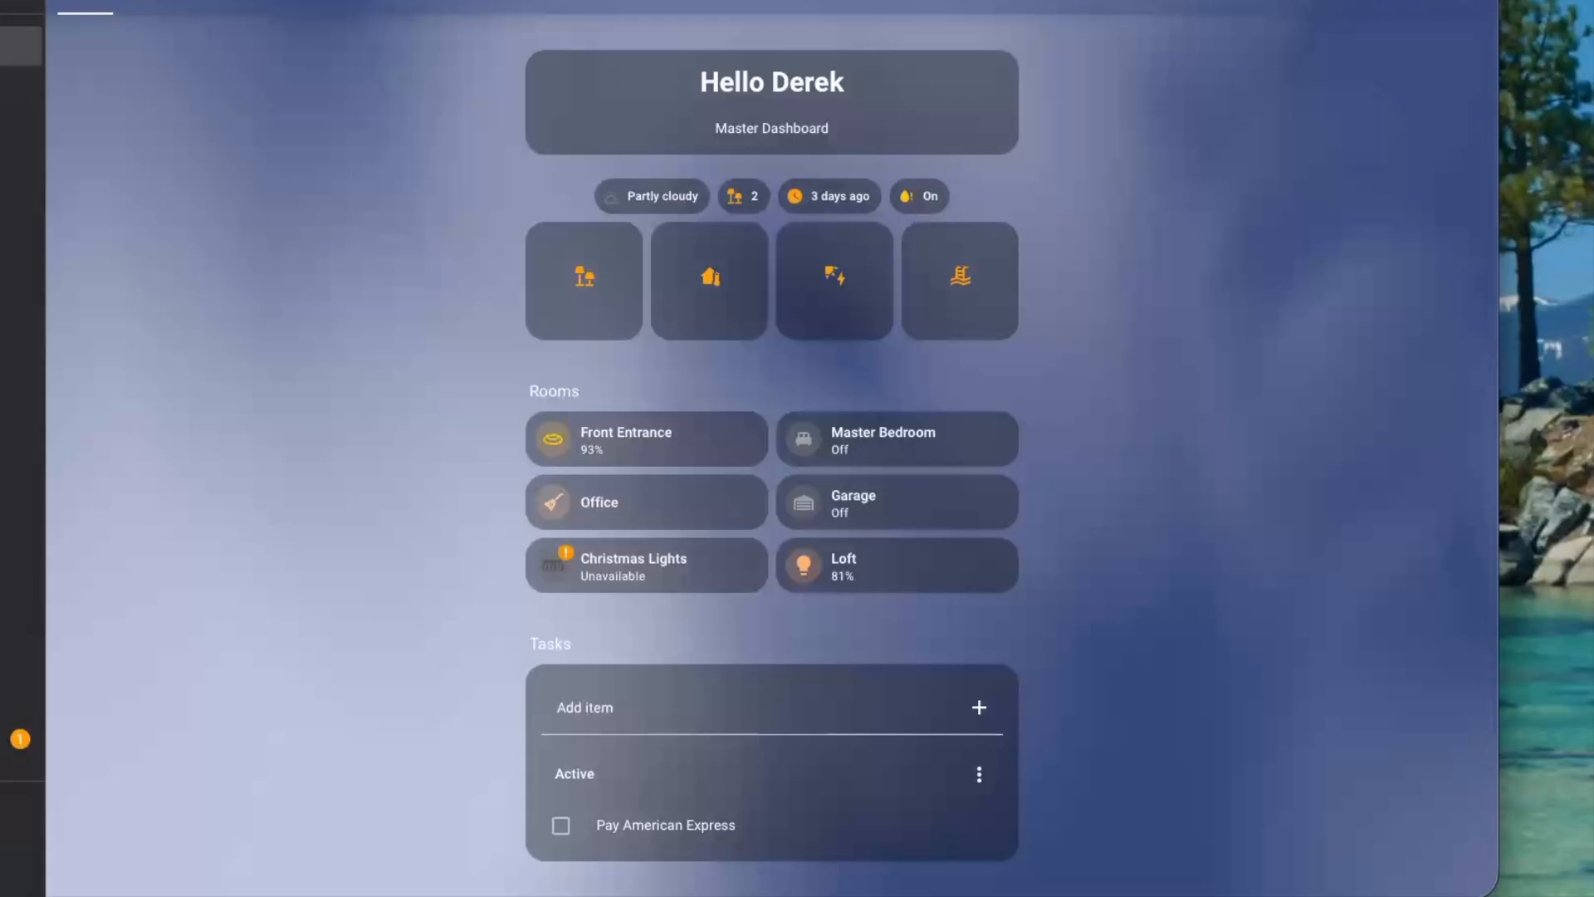
Set the color of the Leak Alert Latched badge to Primary and save the badge
{"action": "left_click", "coordinate": [1461, 1]}
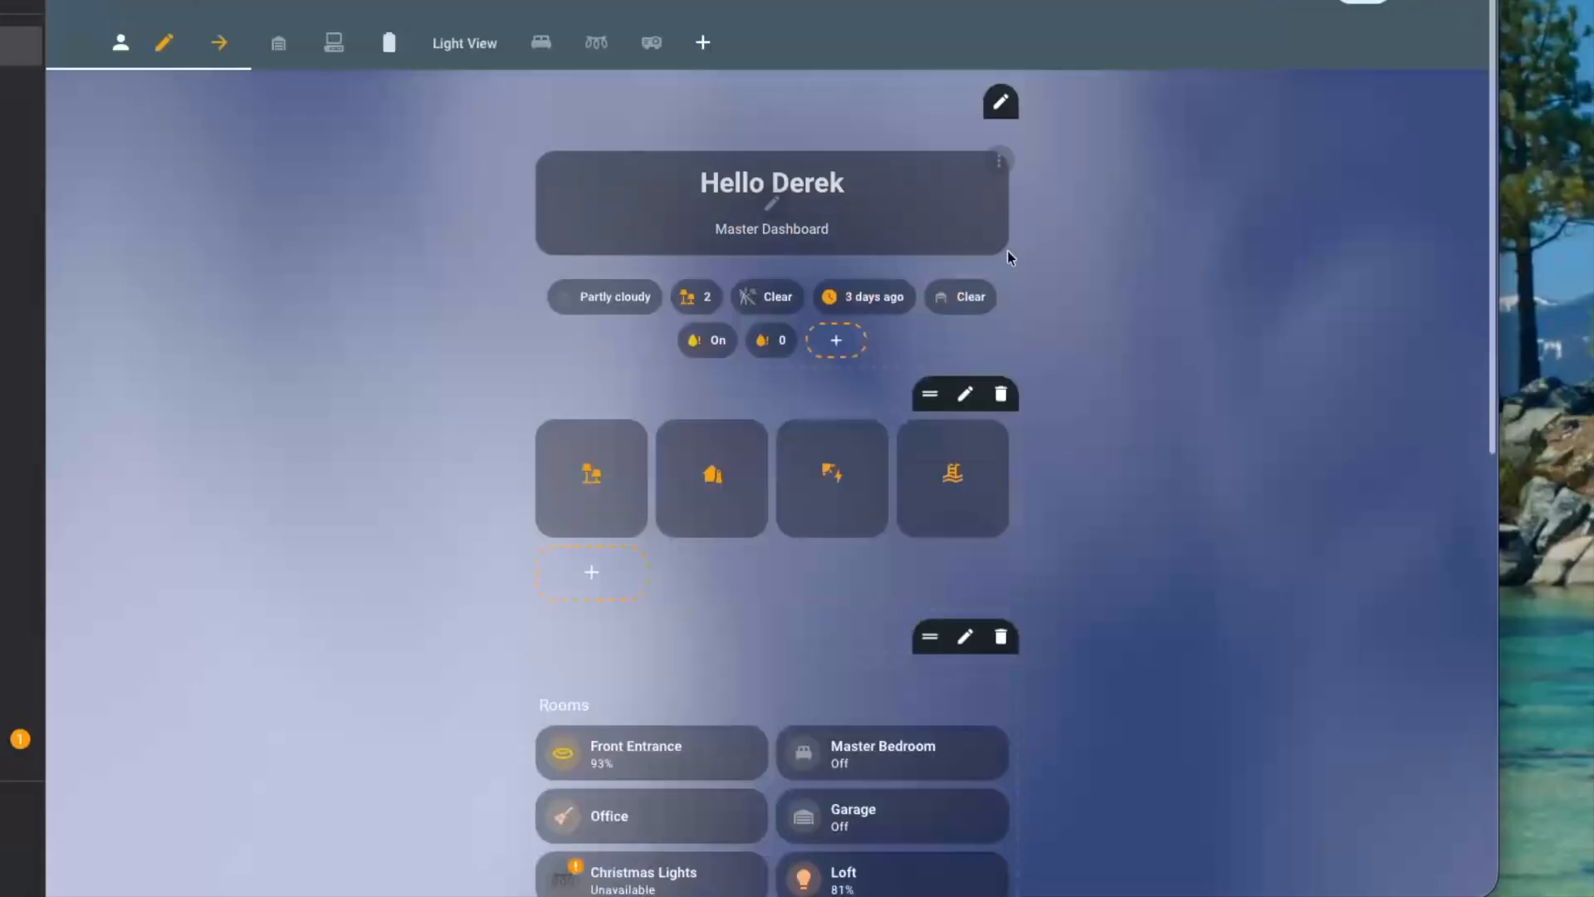
{"action": "left_click", "coordinate": [734, 328]}
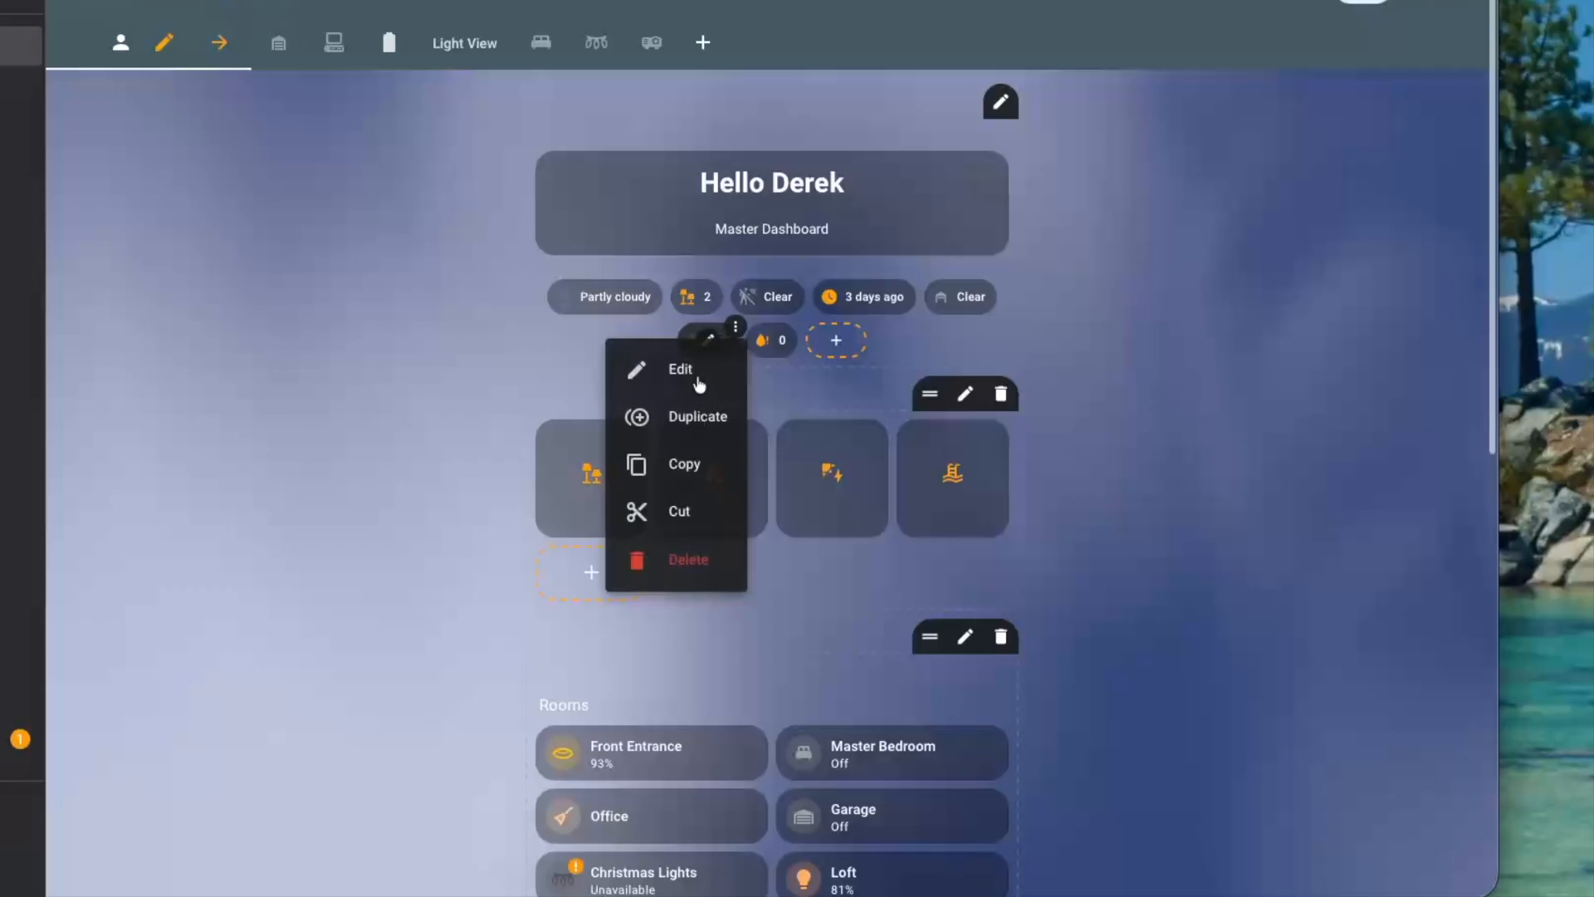
{"action": "left_click", "coordinate": [699, 380]}
{"action": "left_click", "coordinate": [477, 306]}
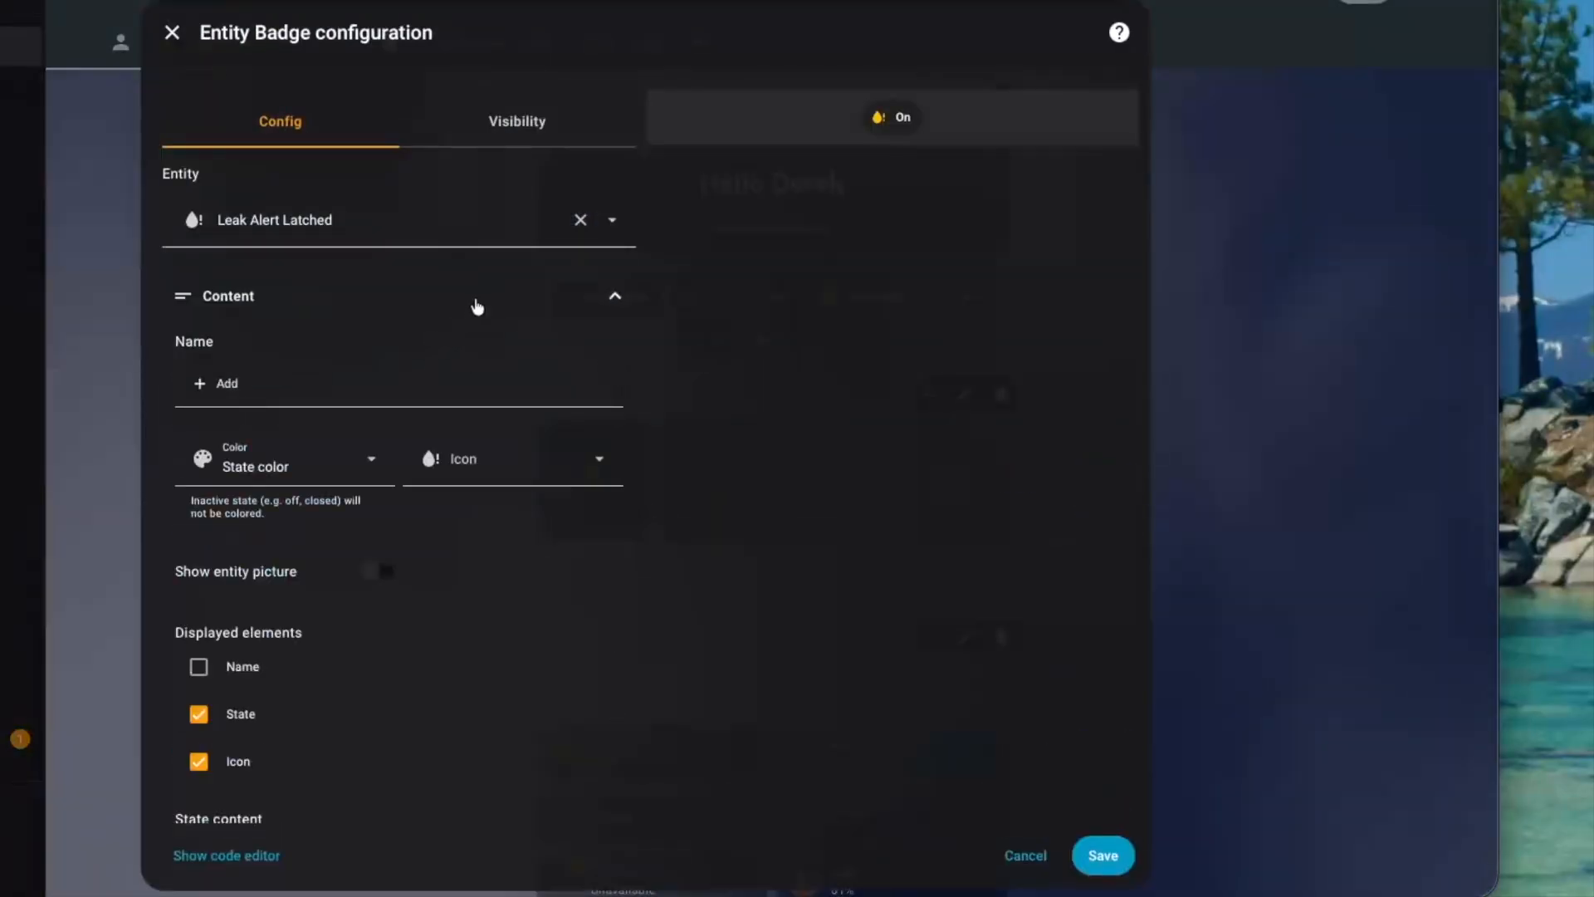
{"action": "left_click", "coordinate": [330, 488]}
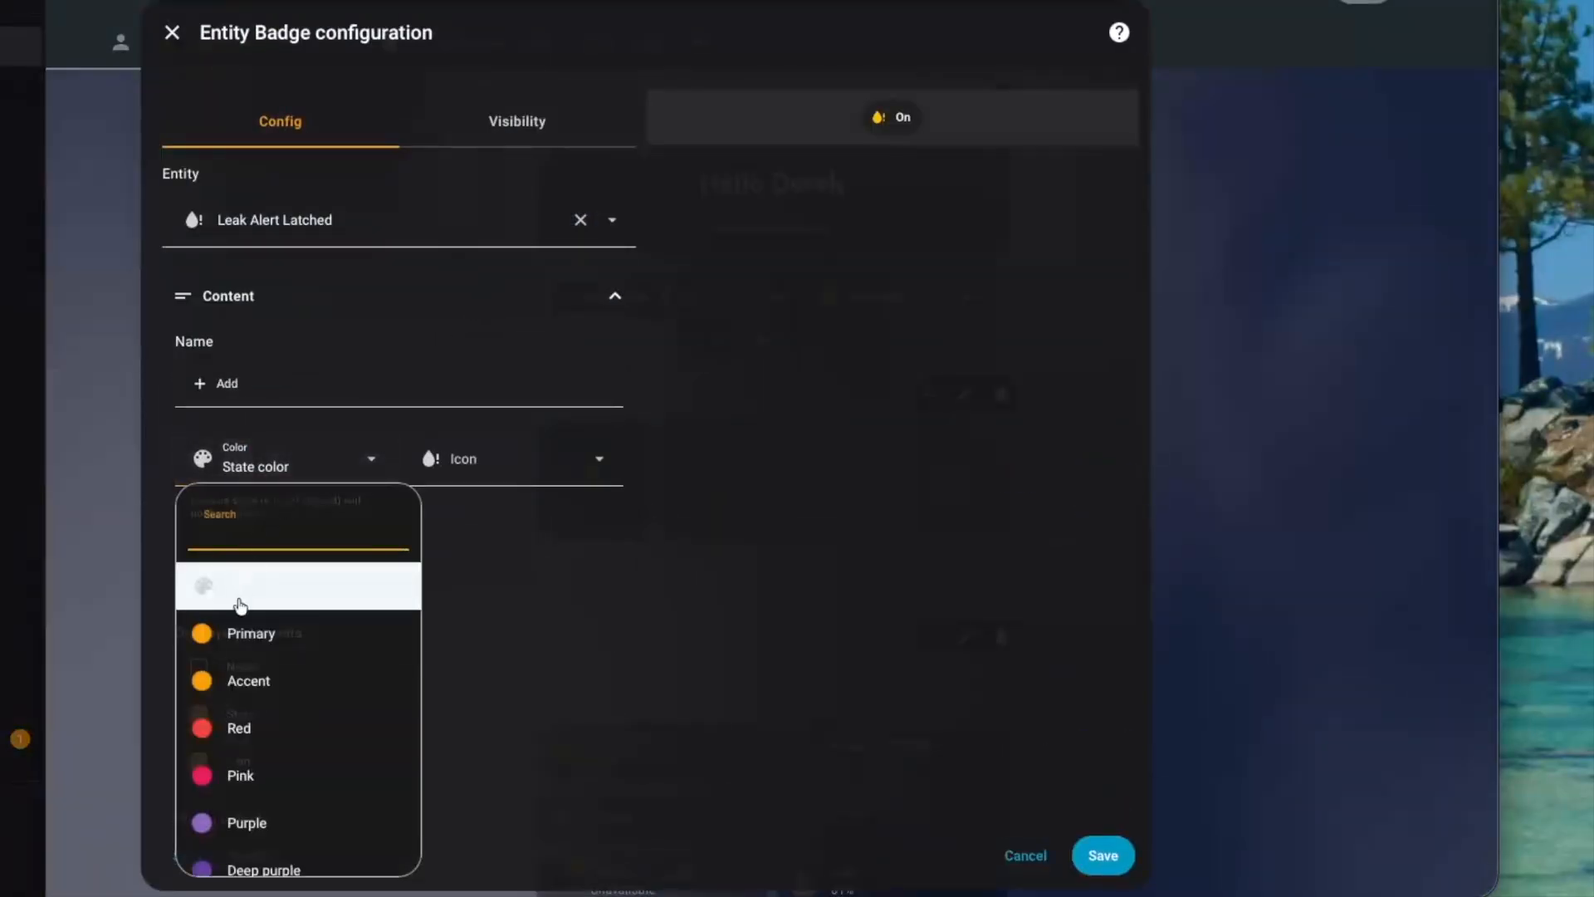
{"action": "left_click", "coordinate": [264, 643]}
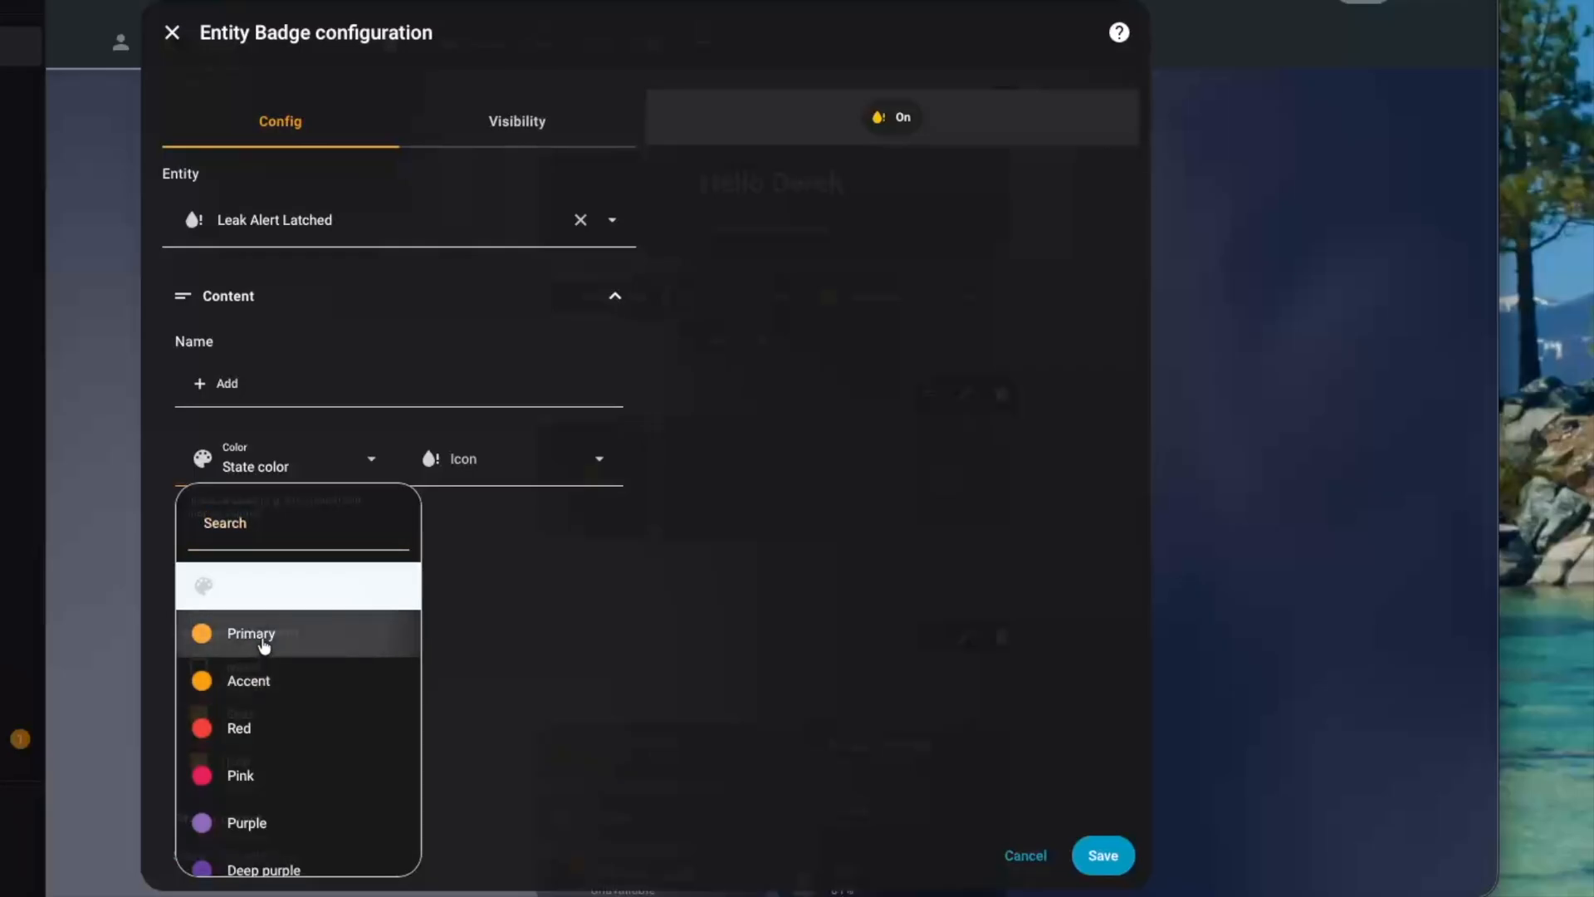
{"action": "left_click", "coordinate": [1103, 854]}
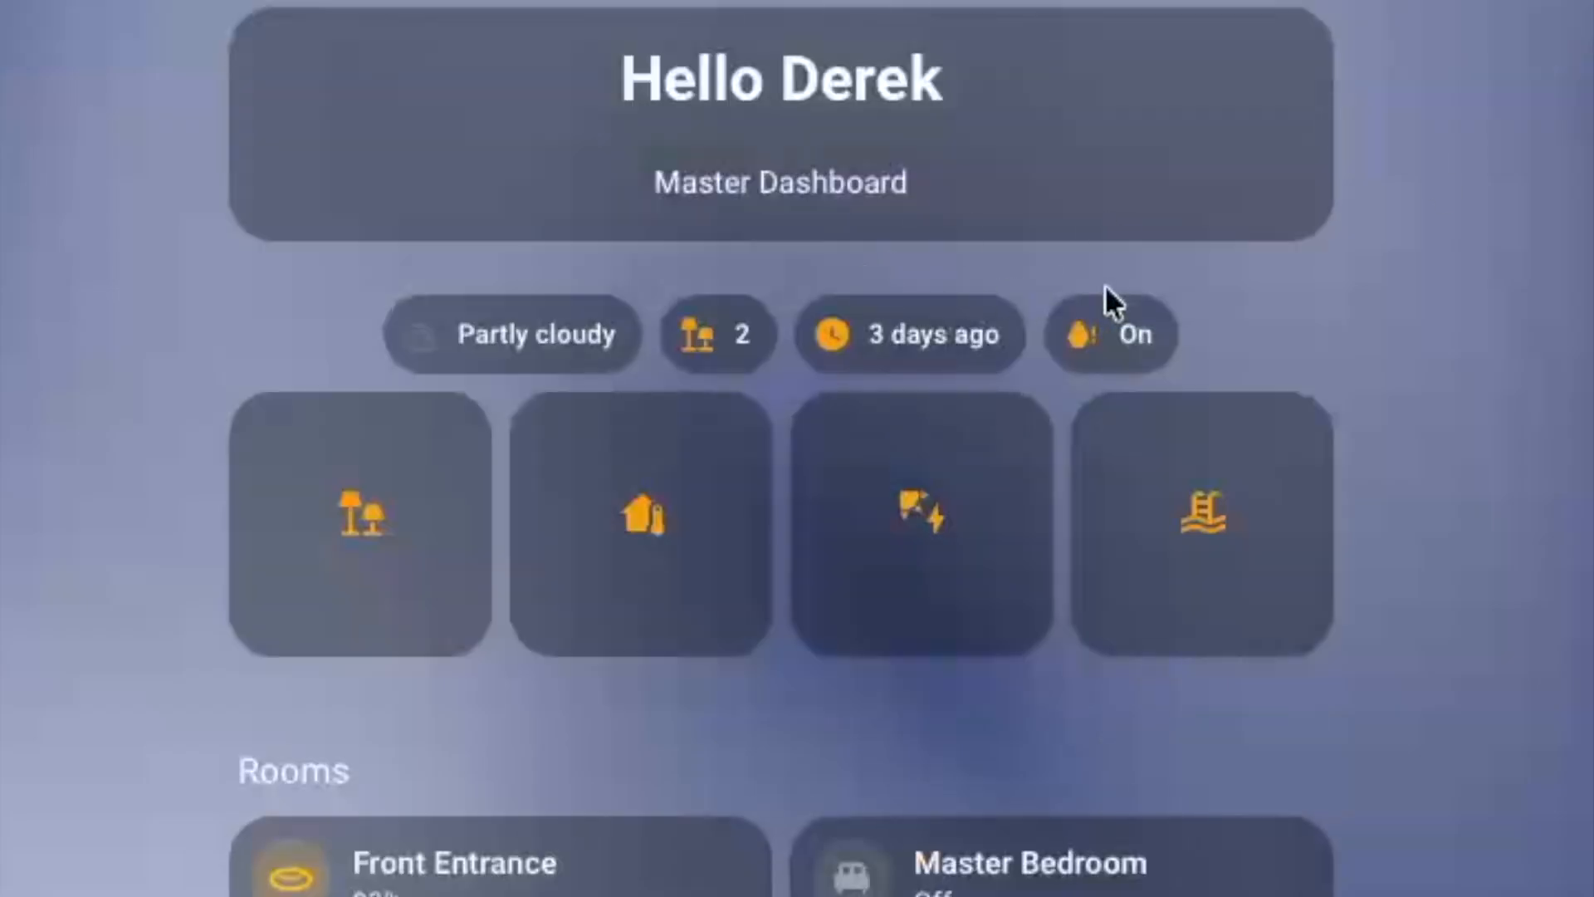
Acknowledge the leak alert by toggling Leak Alert Latched off from its dashboard badge
{"action": "left_click", "coordinate": [1123, 335]}
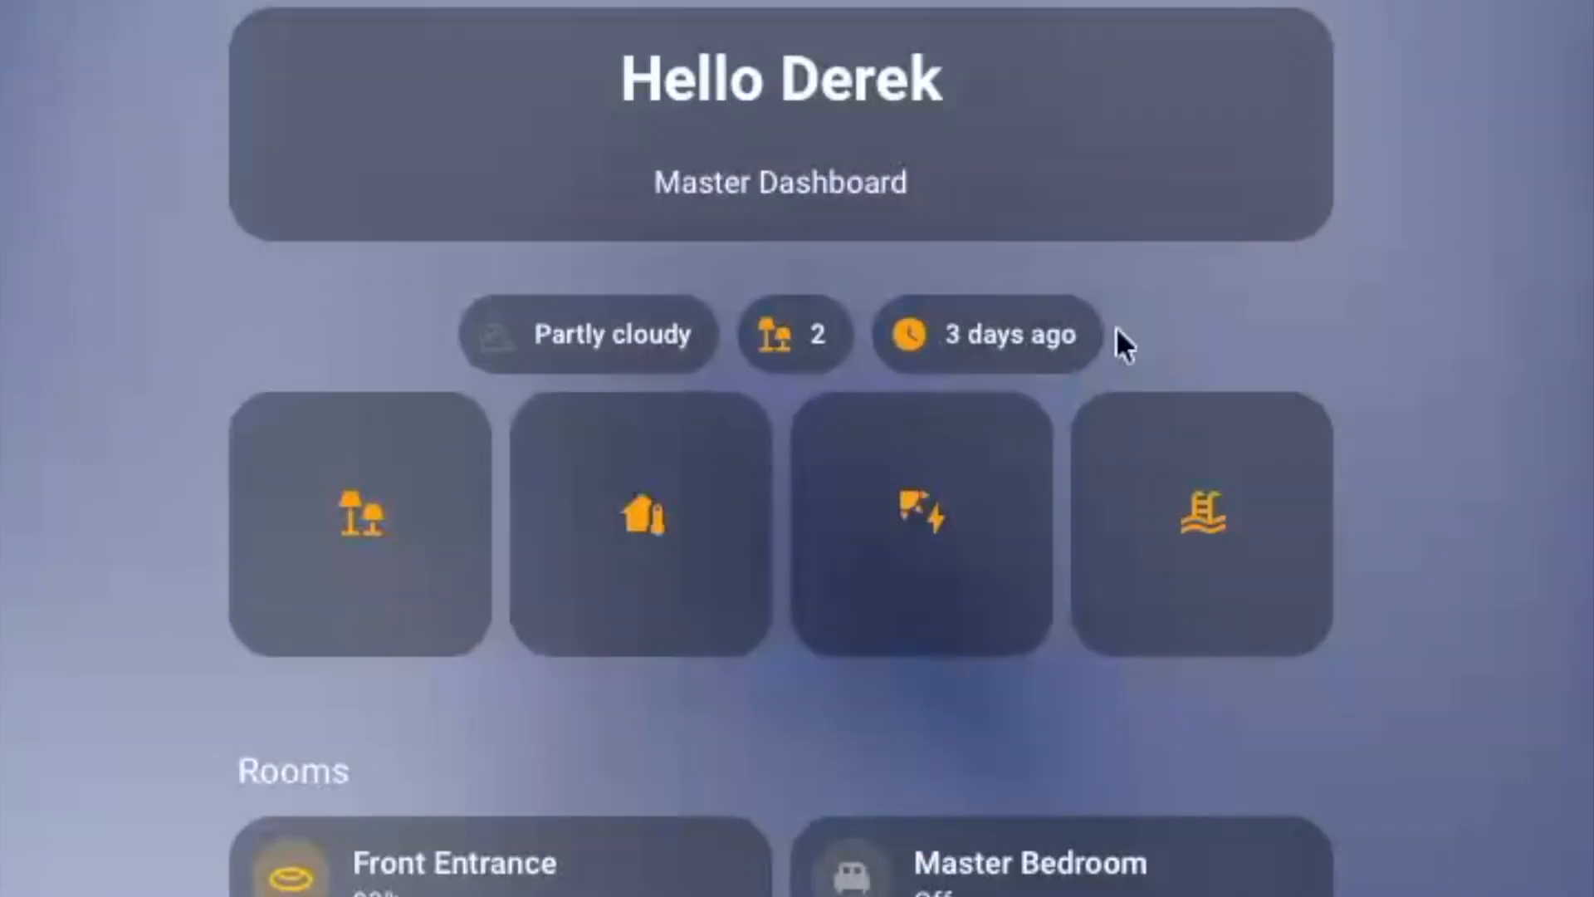